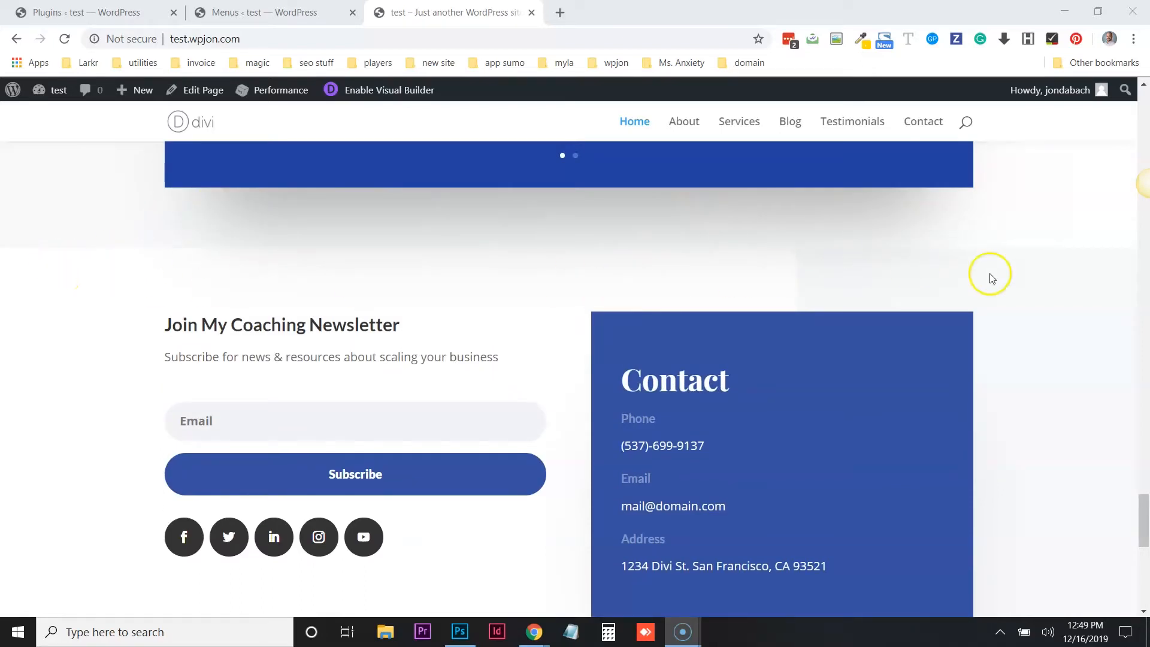
- Examine the test site's home page, from the footer widgets and credit line up to the logo and main navigation
{"action": "scroll", "coordinate": [994, 267], "scroll_direction": "down", "scroll_amount": 2}
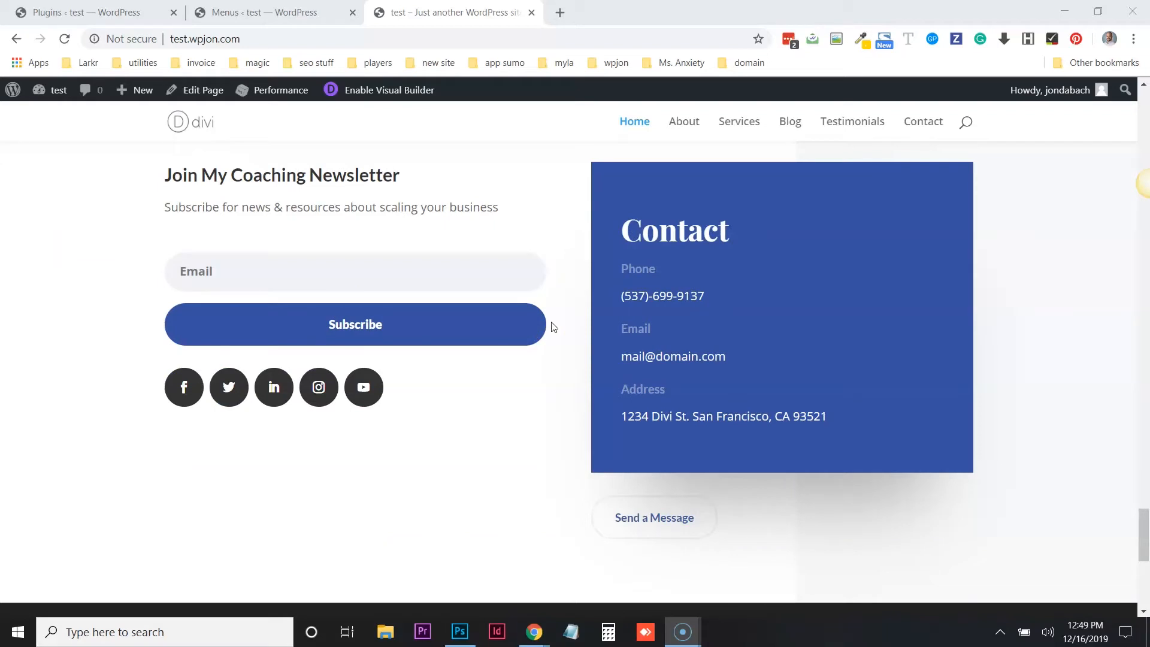
{"action": "scroll", "coordinate": [553, 328], "scroll_direction": "down", "scroll_amount": 6}
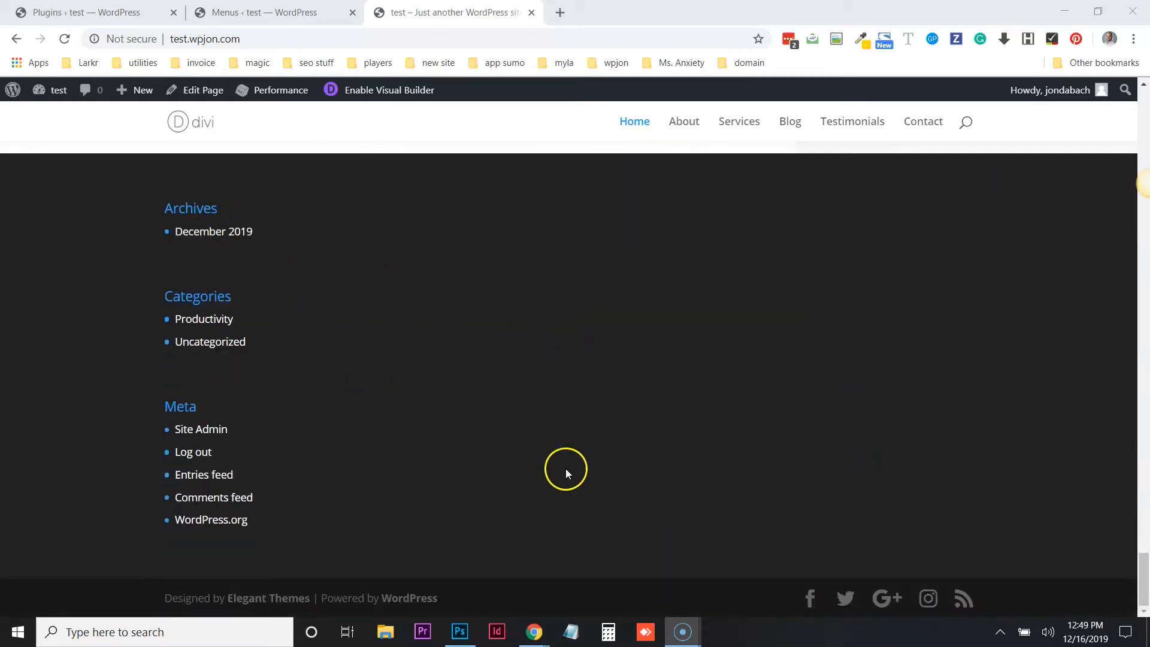
{"action": "left_click_drag", "start_coordinate": [197, 598], "coordinate": [802, 581]}
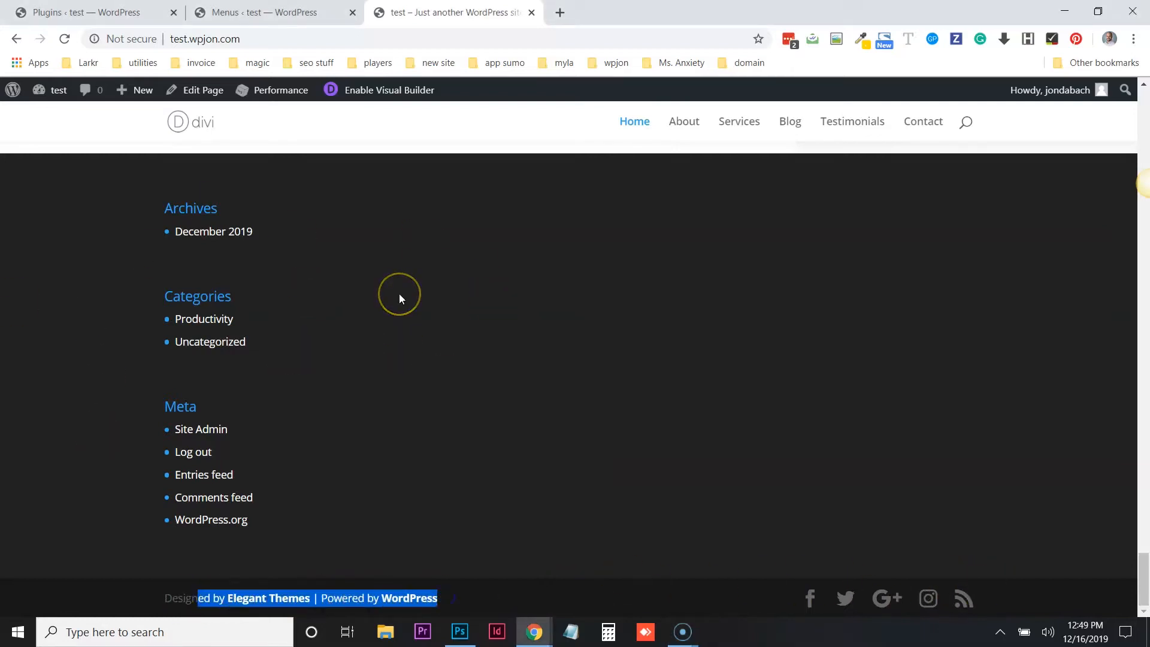
{"action": "scroll", "coordinate": [399, 293], "scroll_direction": "up", "scroll_amount": 6}
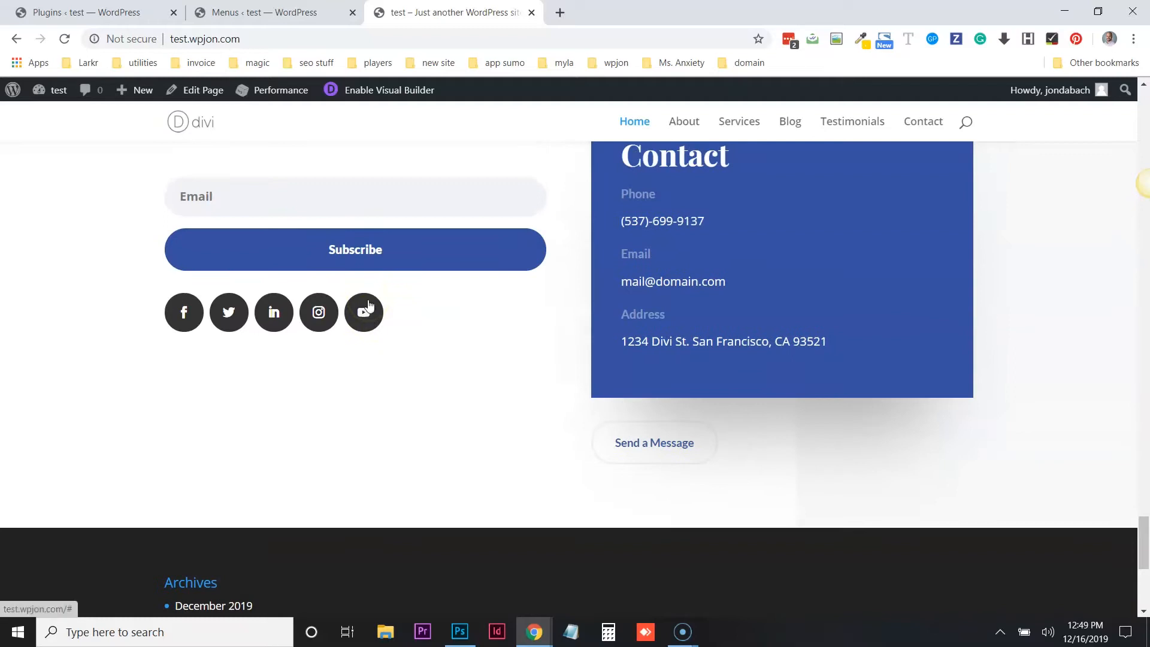
{"action": "scroll", "coordinate": [368, 305], "scroll_direction": "down", "scroll_amount": 6}
{"action": "scroll", "coordinate": [368, 305], "scroll_direction": "up", "scroll_amount": 7}
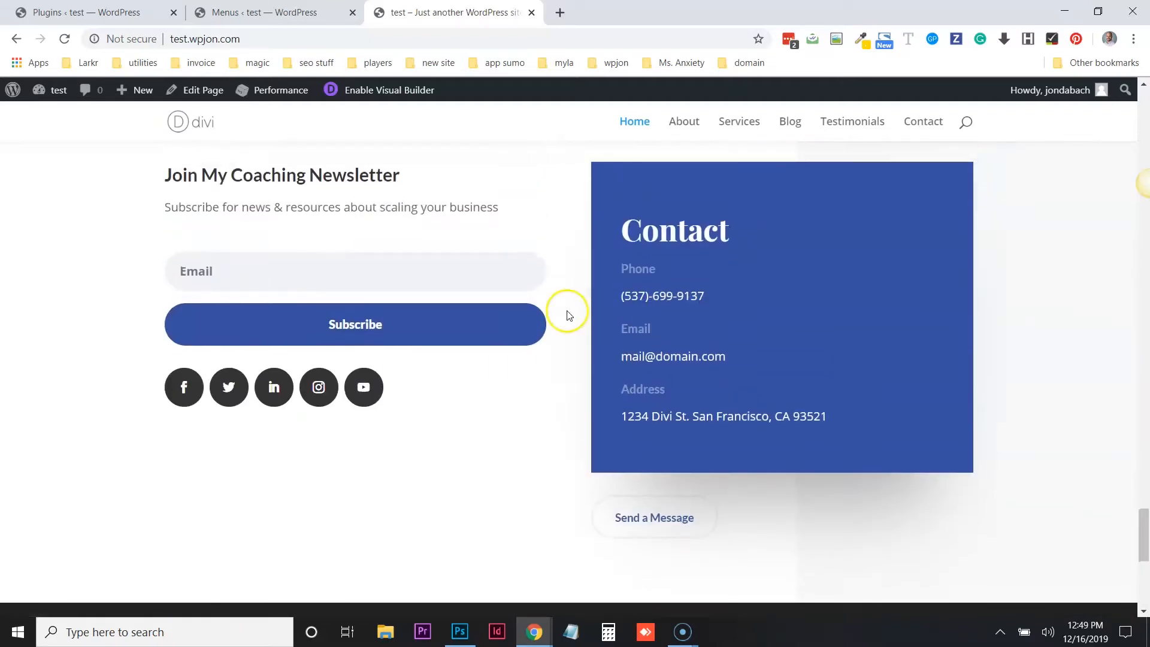
{"action": "scroll", "coordinate": [423, 300], "scroll_direction": "up", "scroll_amount": 2}
{"action": "scroll", "coordinate": [508, 279], "scroll_direction": "up", "scroll_amount": 10}
{"action": "scroll", "coordinate": [470, 284], "scroll_direction": "down", "scroll_amount": 8}
{"action": "scroll", "coordinate": [449, 284], "scroll_direction": "up", "scroll_amount": 15}
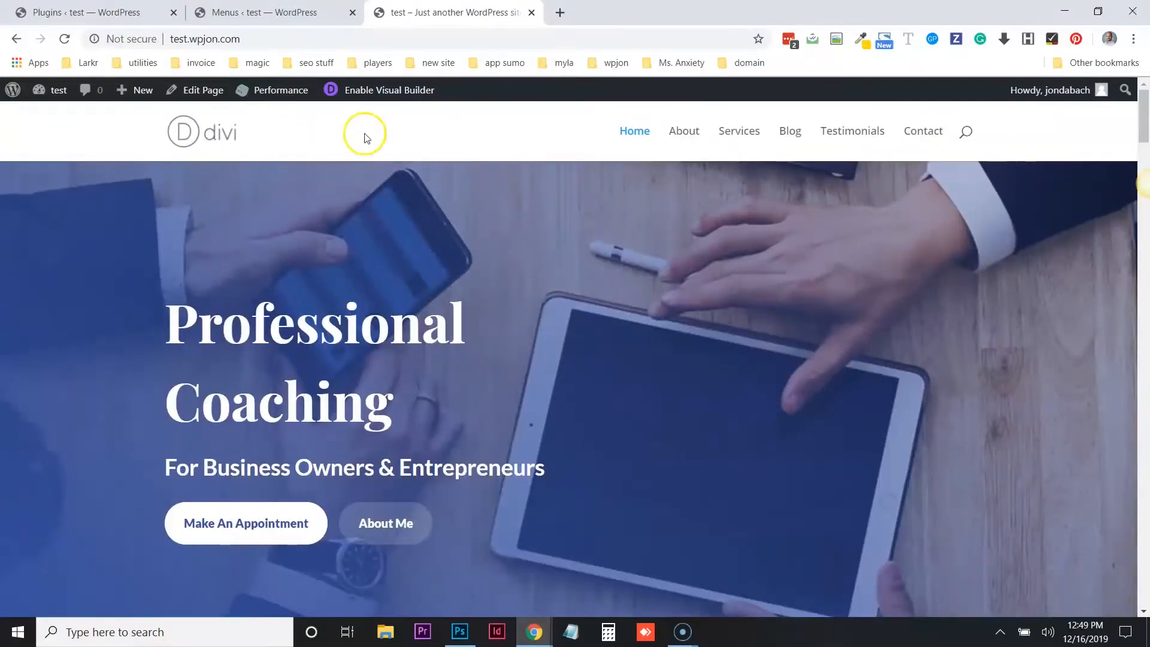
{"action": "scroll", "coordinate": [508, 225], "scroll_direction": "down", "scroll_amount": 7}
{"action": "scroll", "coordinate": [508, 222], "scroll_direction": "up", "scroll_amount": 7}
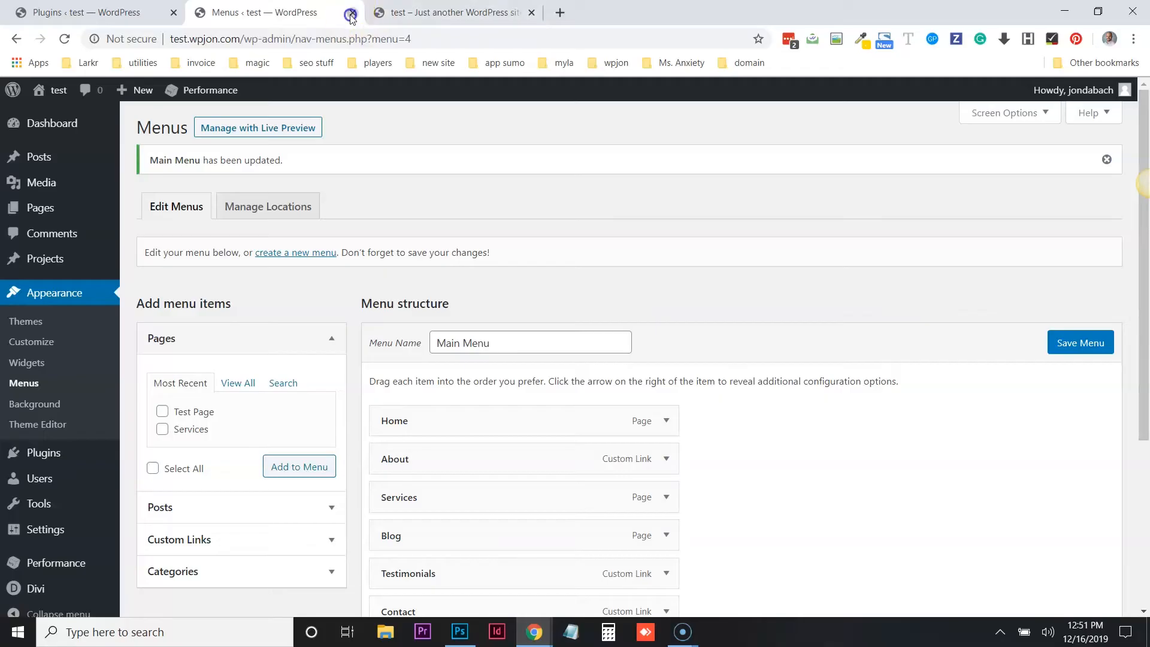
- Close the Menus page and open the Divi Theme Builder from the site's admin area
{"action": "left_click", "coordinate": [352, 12]}
{"action": "left_click", "coordinate": [26, 8]}
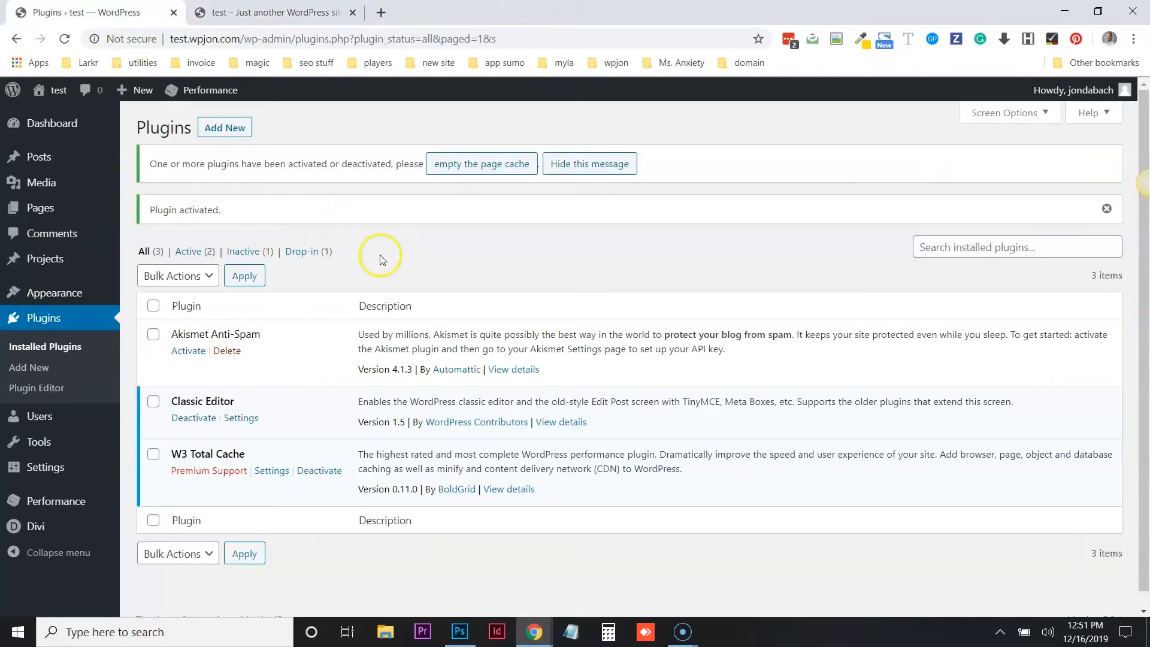
{"action": "scroll", "coordinate": [383, 252], "scroll_direction": "down", "scroll_amount": 1}
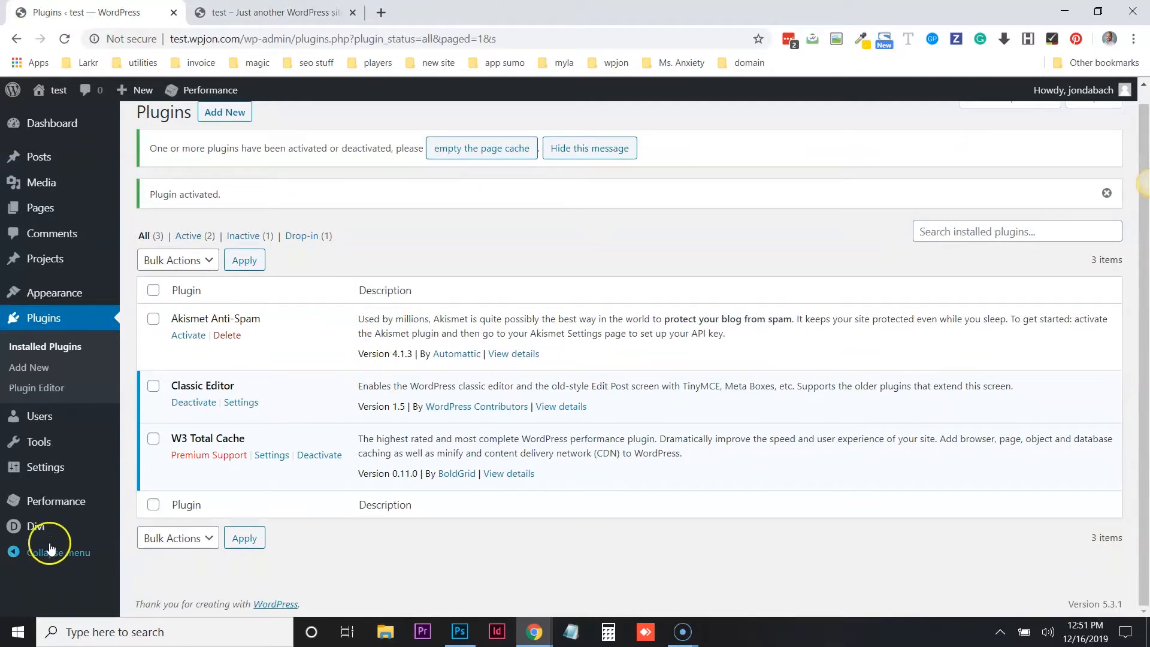
{"action": "mouse_move", "coordinate": [79, 533]}
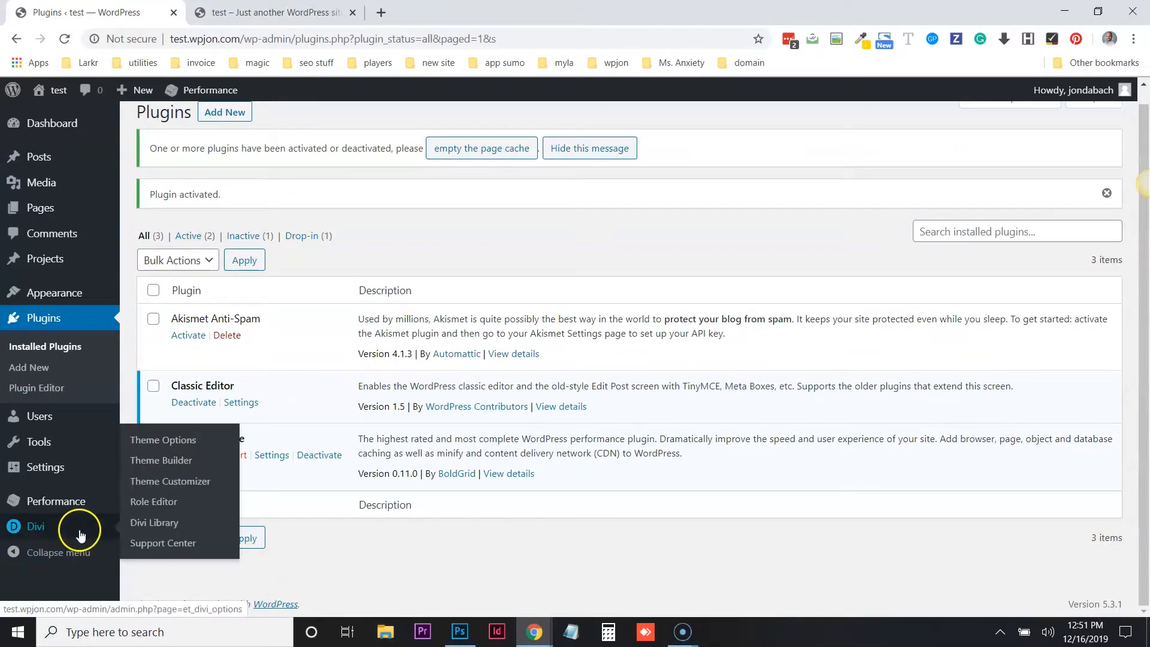
{"action": "mouse_move", "coordinate": [585, 327]}
{"action": "left_mouse_down"}
{"action": "mouse_move", "coordinate": [223, 522]}
{"action": "mouse_move", "coordinate": [206, 500]}
{"action": "mouse_move", "coordinate": [211, 459]}
{"action": "left_mouse_up"}
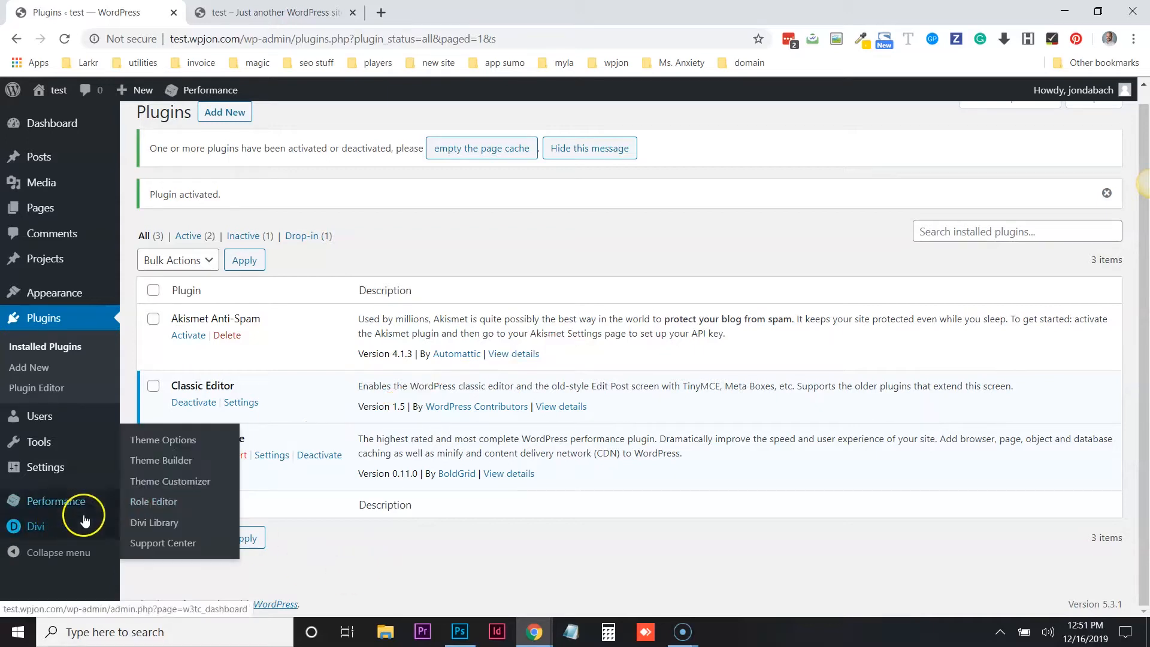
{"action": "left_click", "coordinate": [166, 462]}
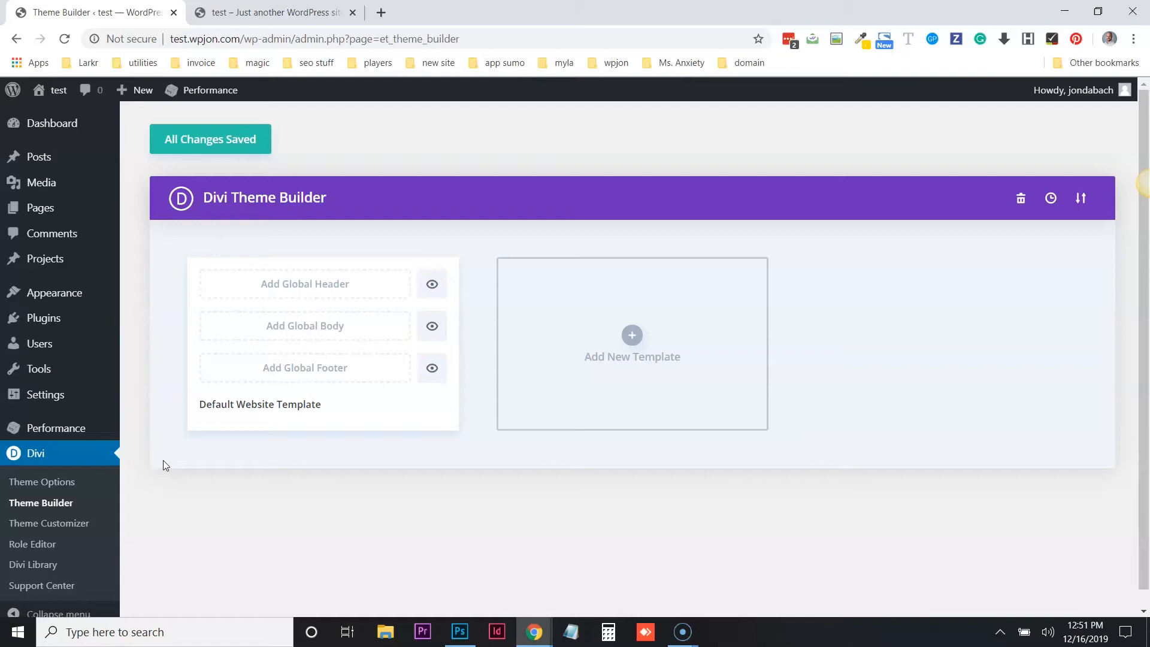
- Start building a global header from scratch for the Default Website Template
{"action": "left_click", "coordinate": [353, 290]}
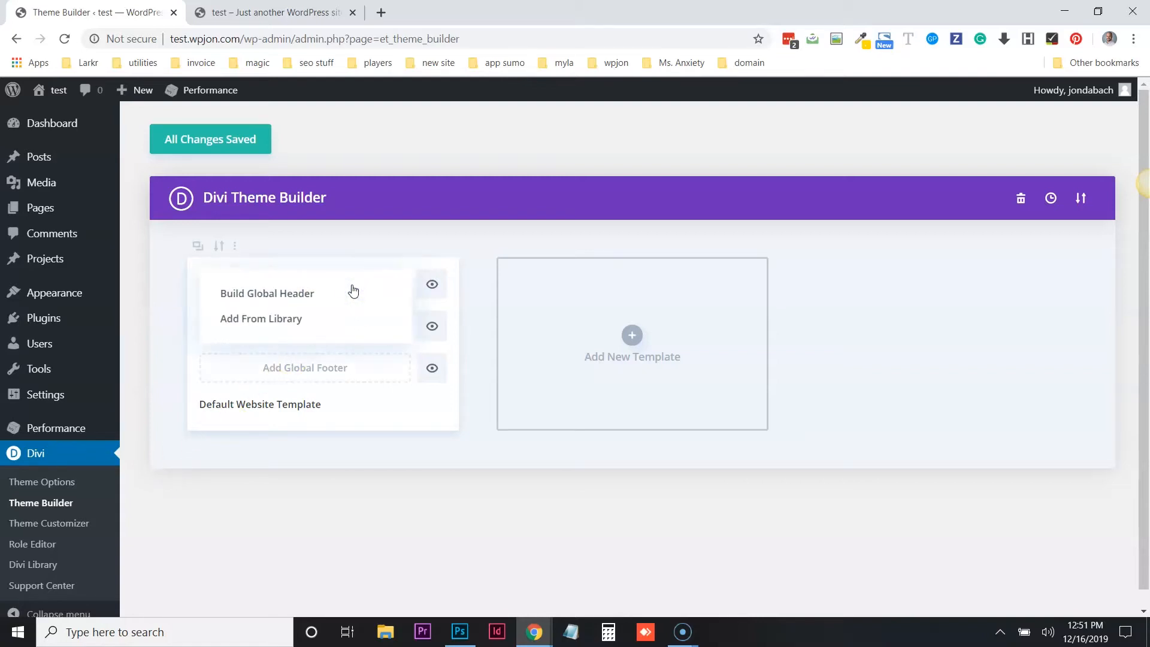
{"action": "left_click", "coordinate": [326, 295]}
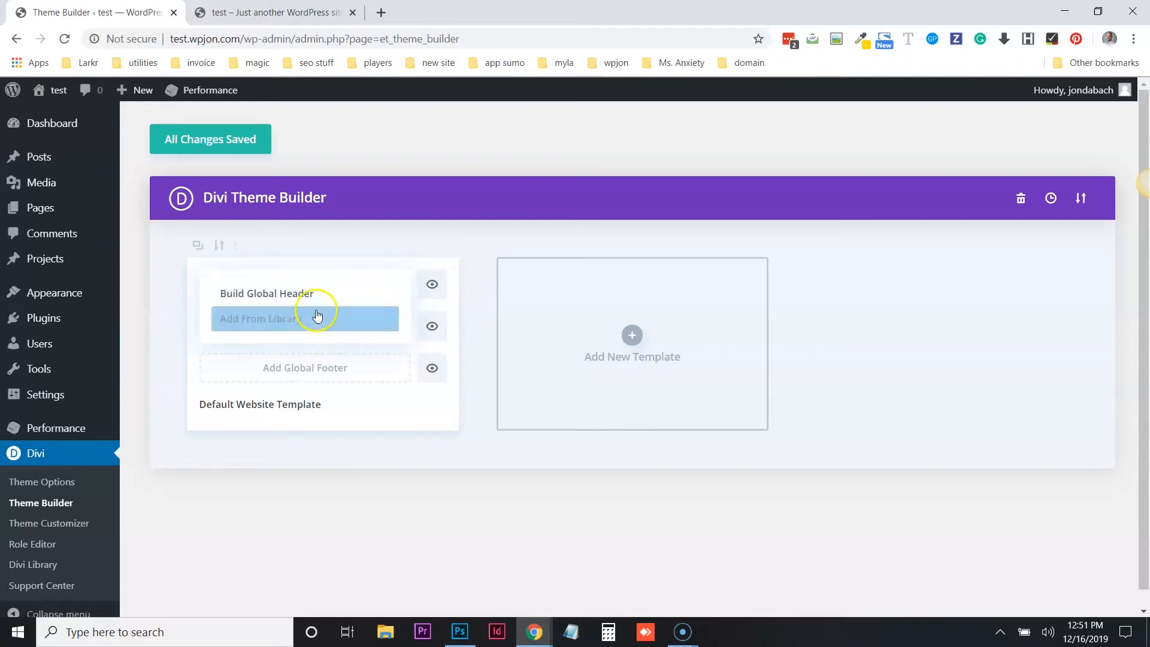
{"action": "left_click", "coordinate": [288, 293]}
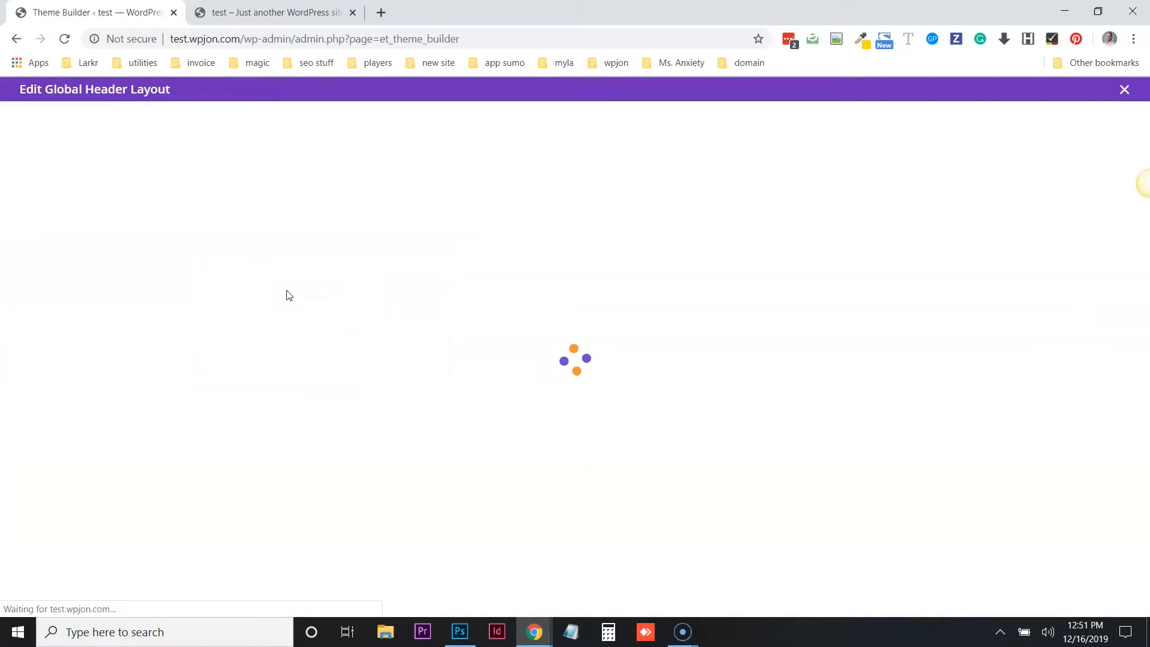
{"action": "left_click", "coordinate": [285, 305]}
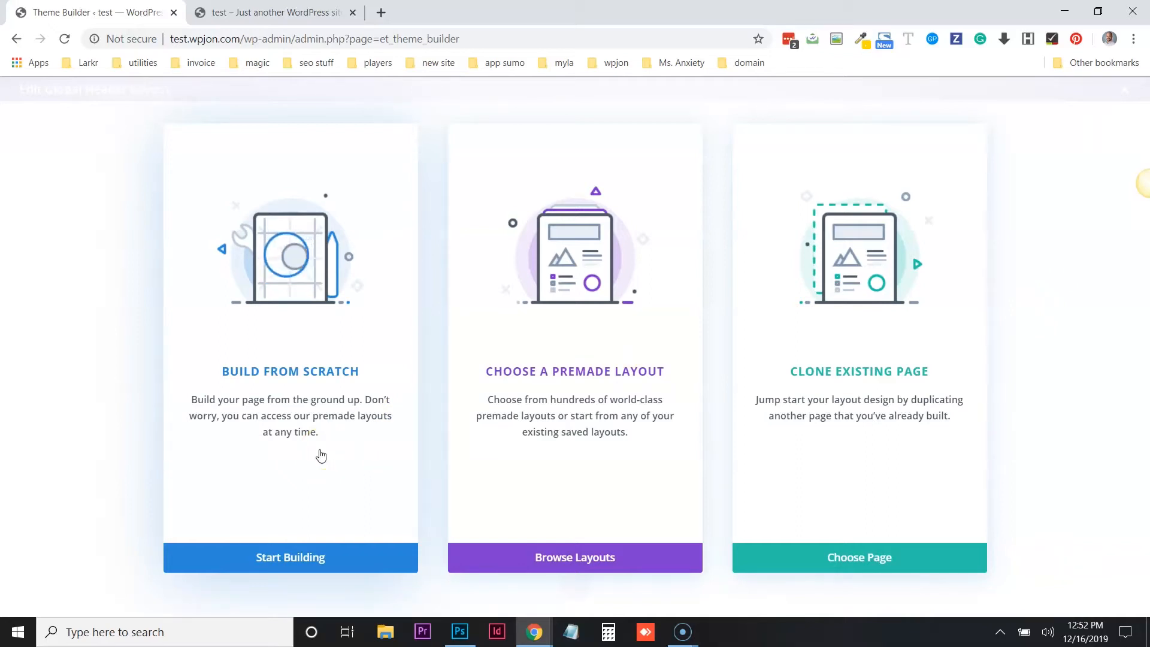
{"action": "left_click", "coordinate": [296, 372]}
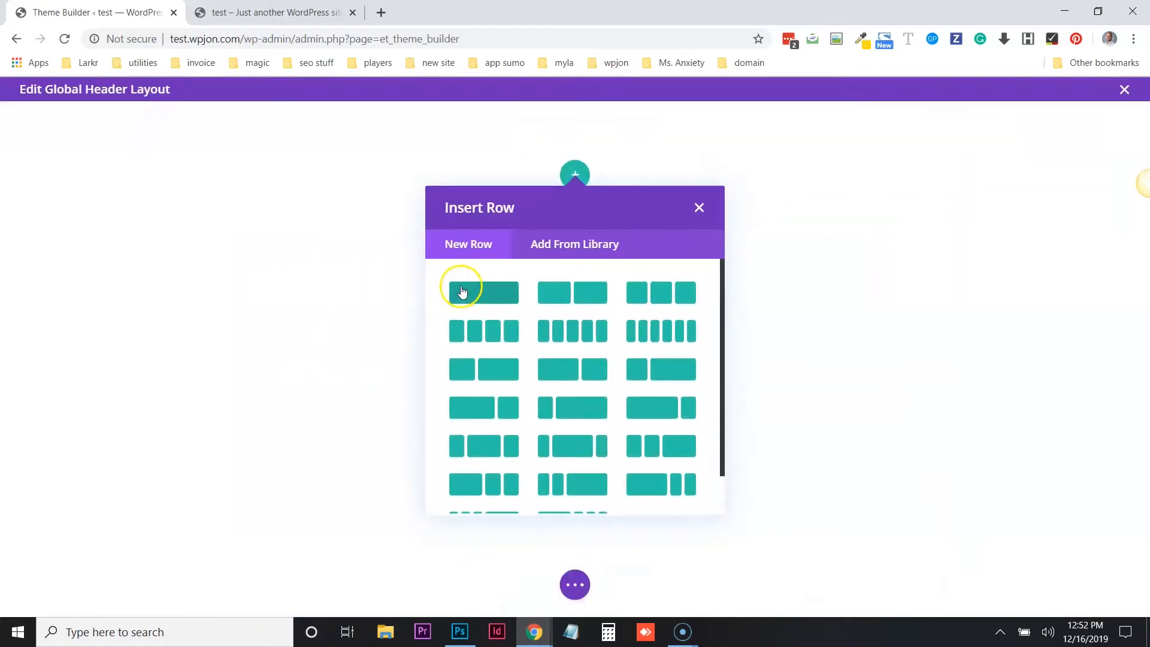
- Insert a single-column row in the header layout and add a Menu module to it
{"action": "left_click", "coordinate": [482, 295]}
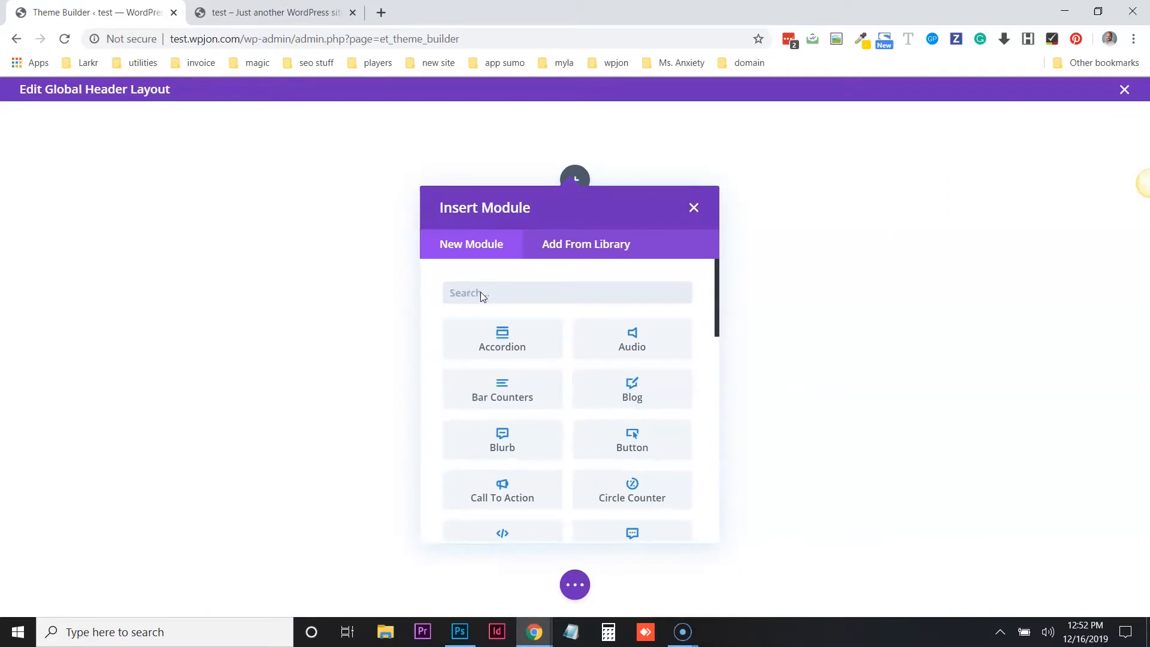
{"action": "type", "text": "menu"}
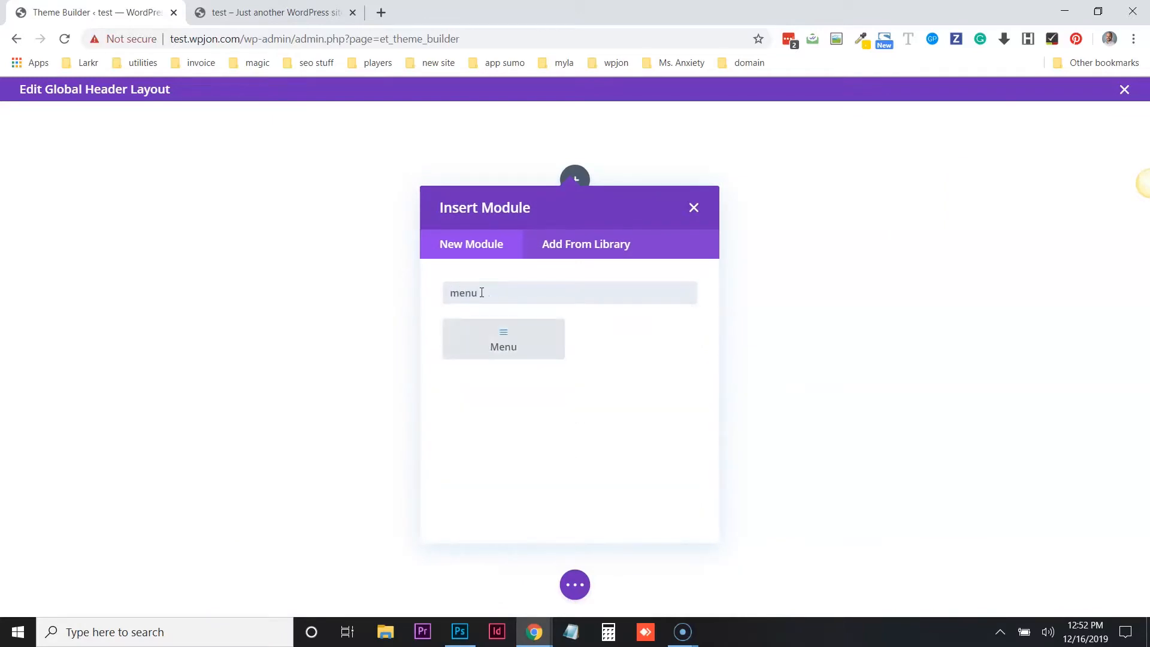
{"action": "left_click", "coordinate": [508, 344]}
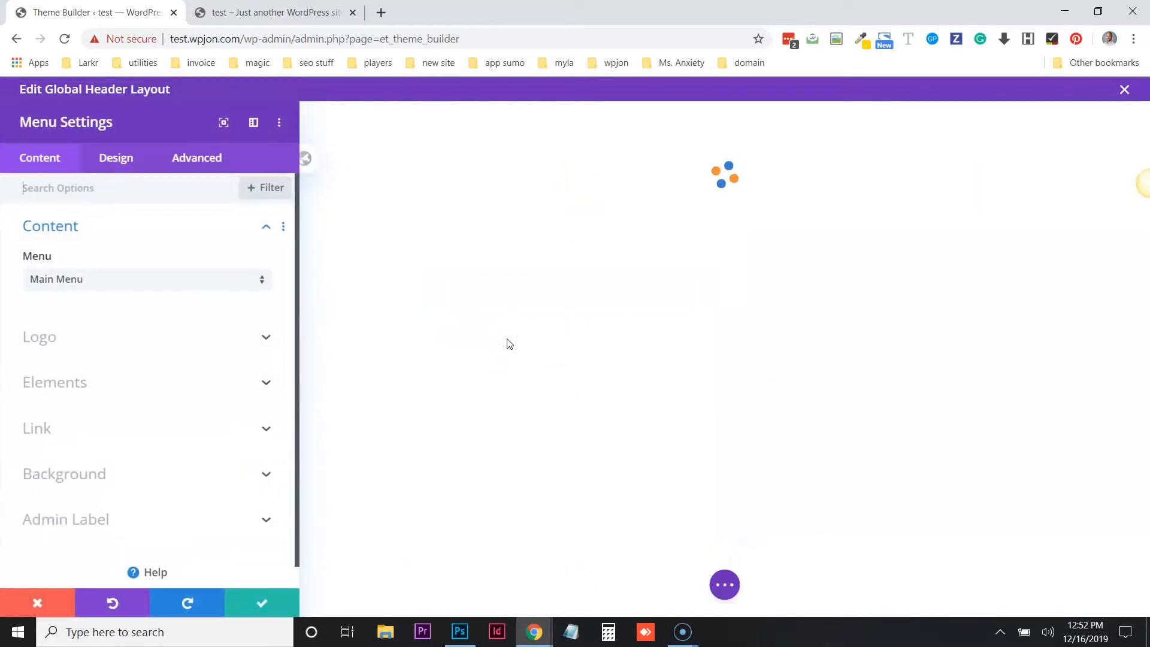
- Upload the PNG logo file from the Desktop and set it as the Menu module's logo
{"action": "left_click", "coordinate": [191, 350]}
{"action": "left_click", "coordinate": [147, 316]}
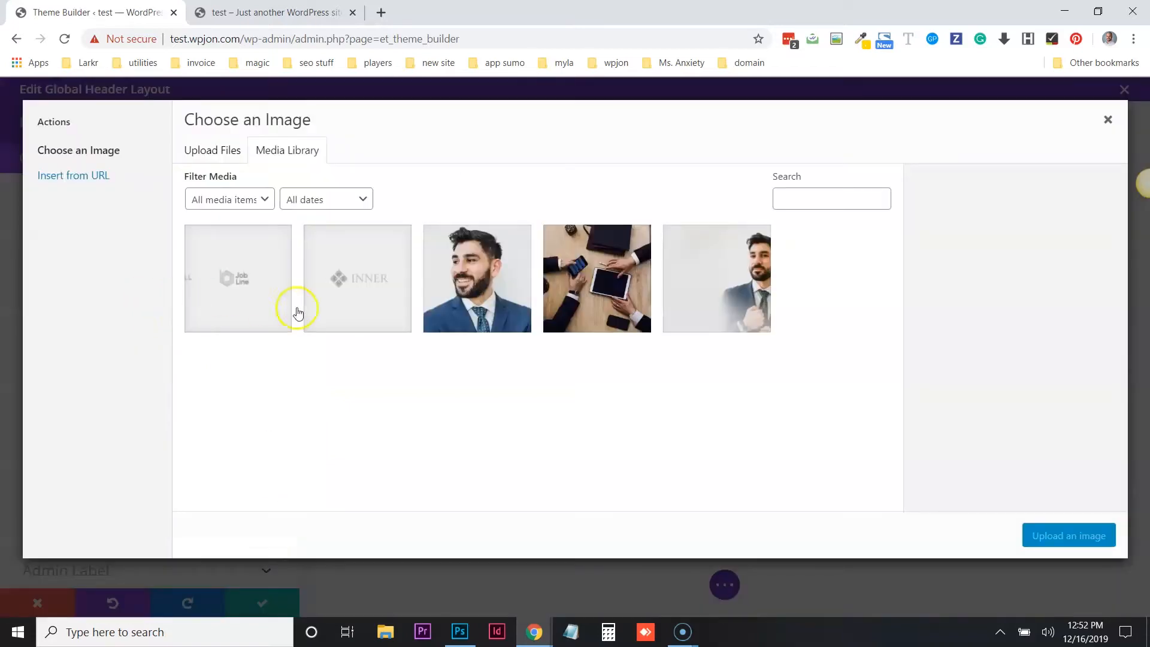
{"action": "left_click", "coordinate": [214, 151]}
{"action": "left_click", "coordinate": [630, 347]}
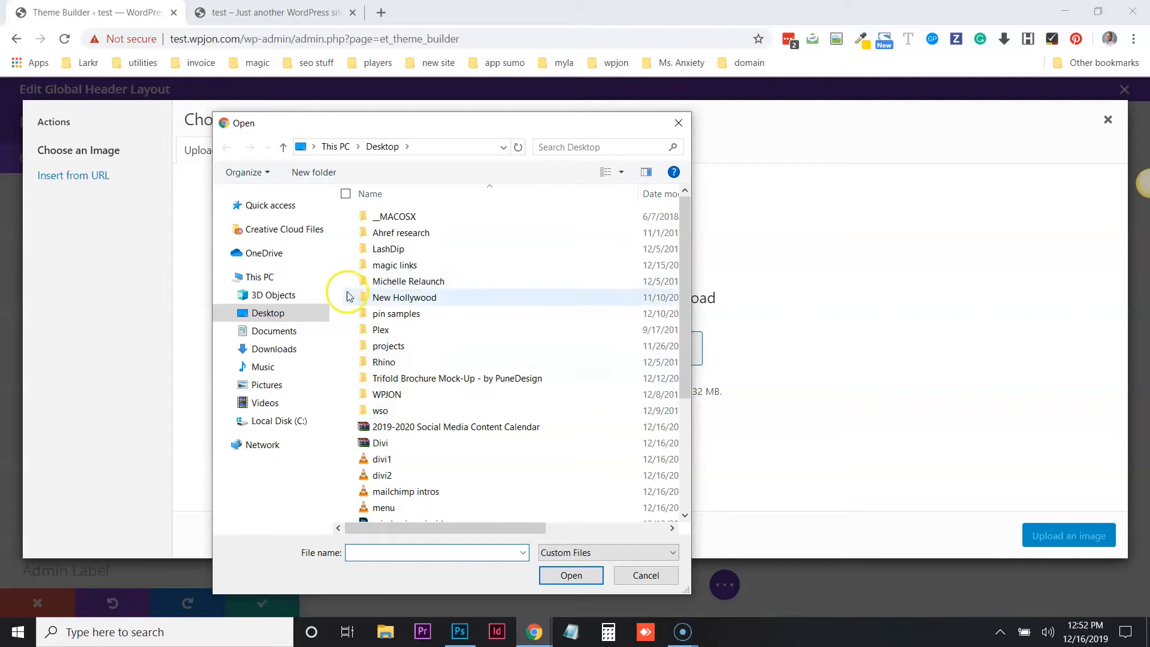
{"action": "scroll", "coordinate": [419, 347], "scroll_direction": "down", "scroll_amount": 4}
{"action": "left_click", "coordinate": [403, 369]}
{"action": "left_click", "coordinate": [570, 573]}
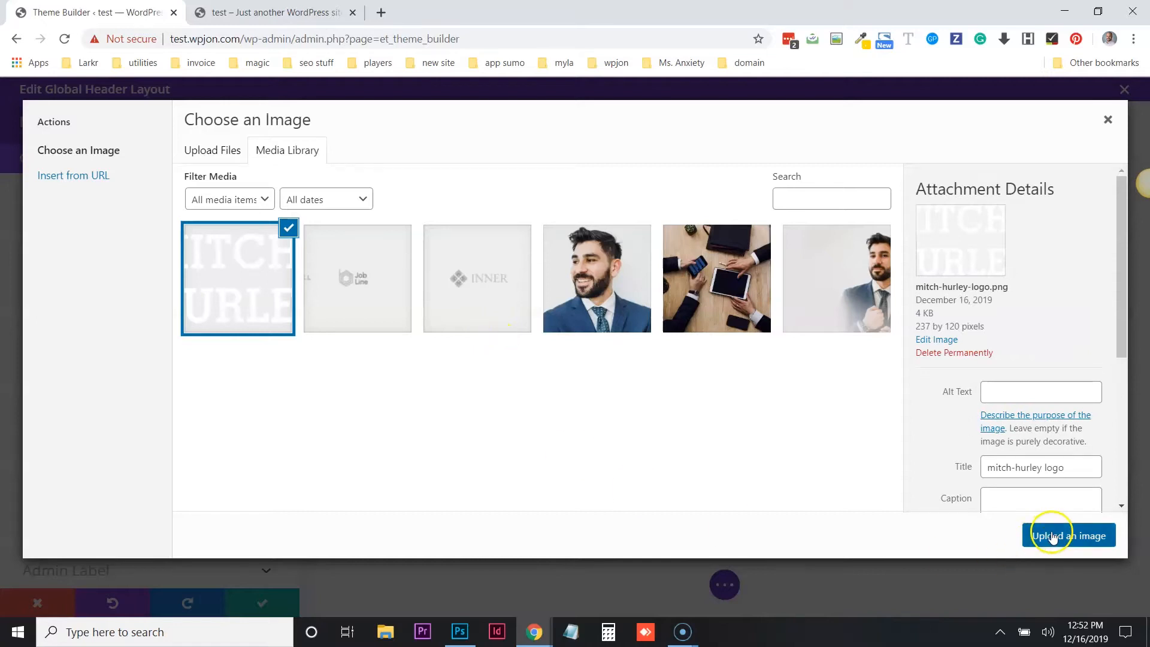
{"action": "left_click", "coordinate": [1051, 532]}
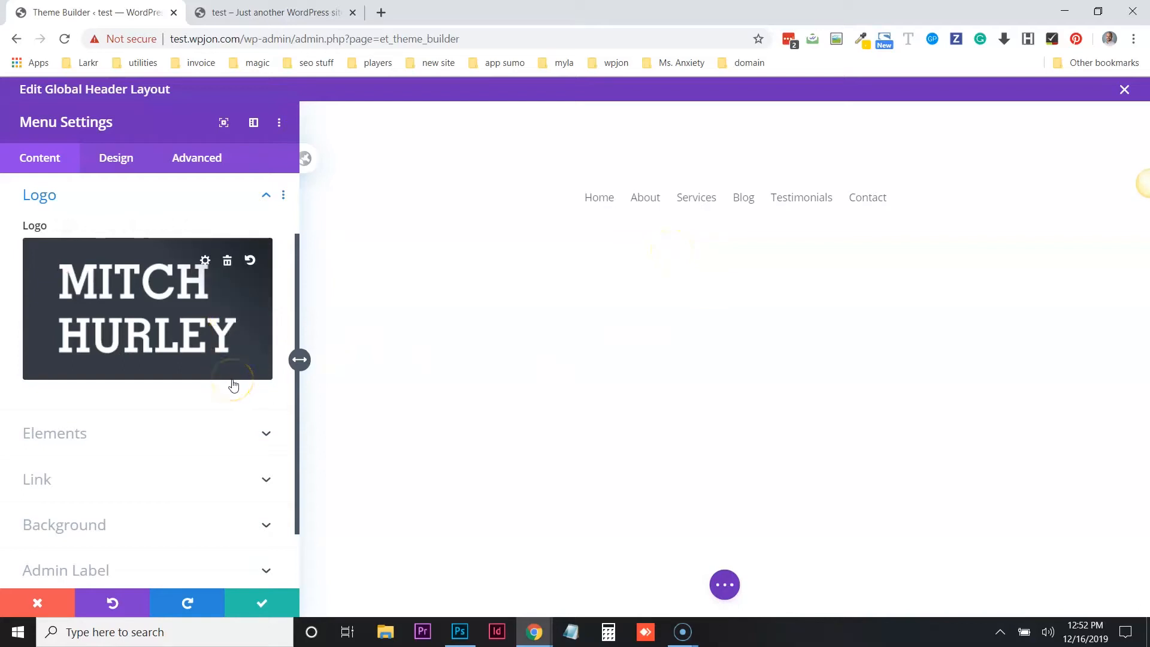
- Set the Menu module's text alignment to right and save the module settings
{"action": "left_click", "coordinate": [122, 167]}
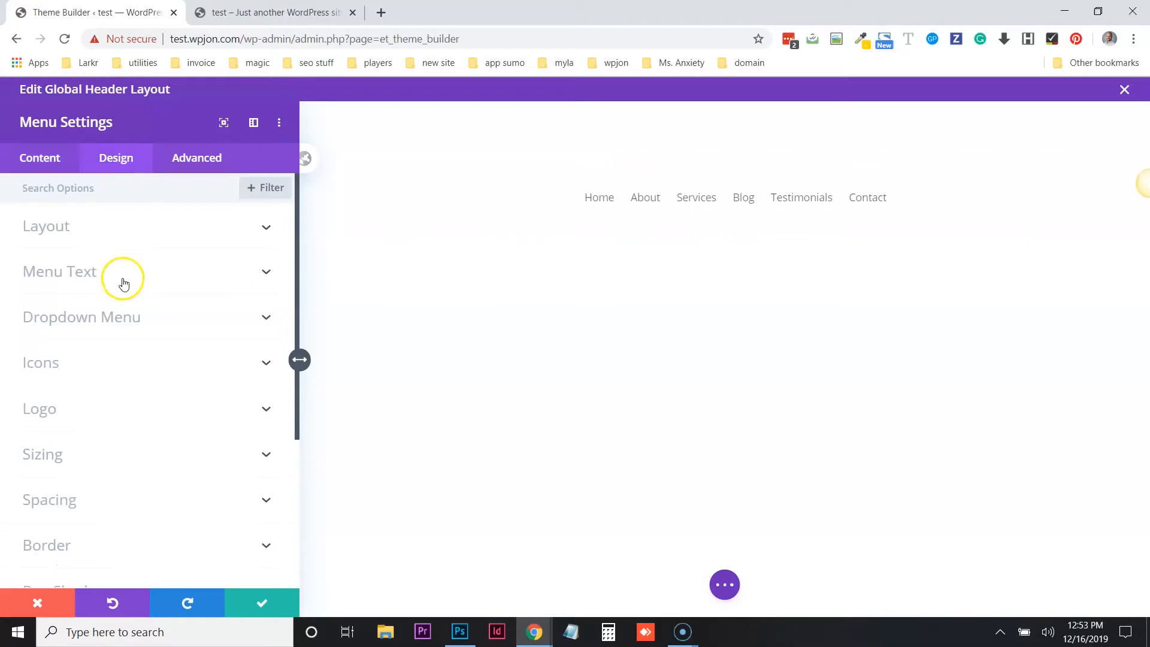
{"action": "left_click", "coordinate": [110, 227]}
{"action": "left_click", "coordinate": [94, 236]}
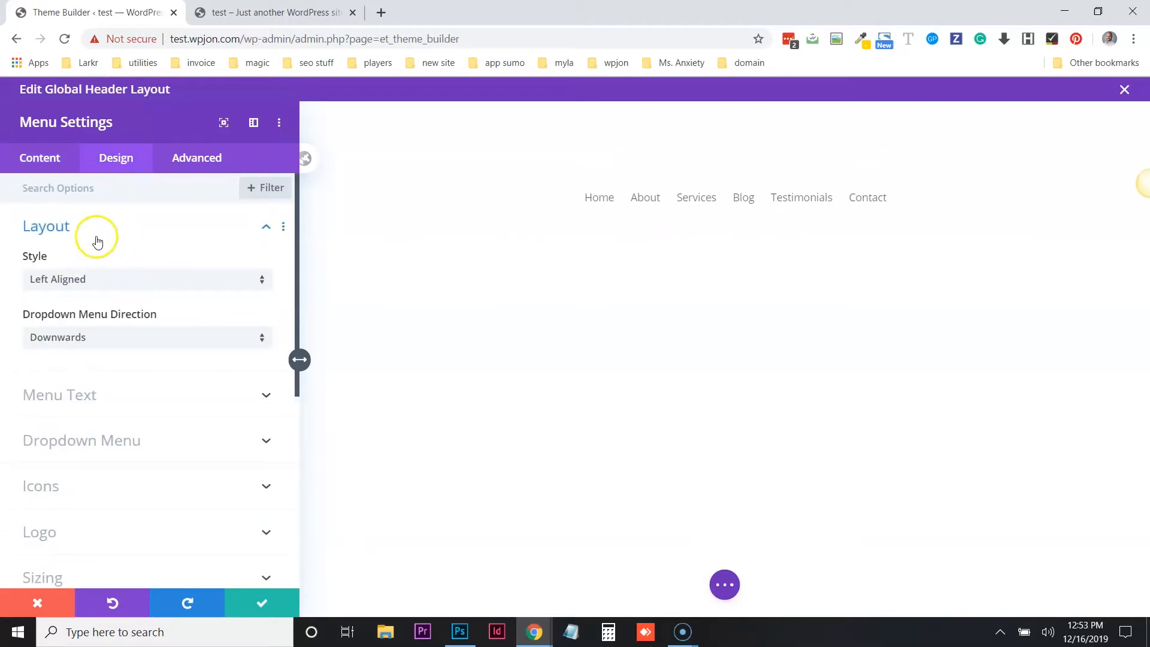
{"action": "left_click", "coordinate": [84, 271]}
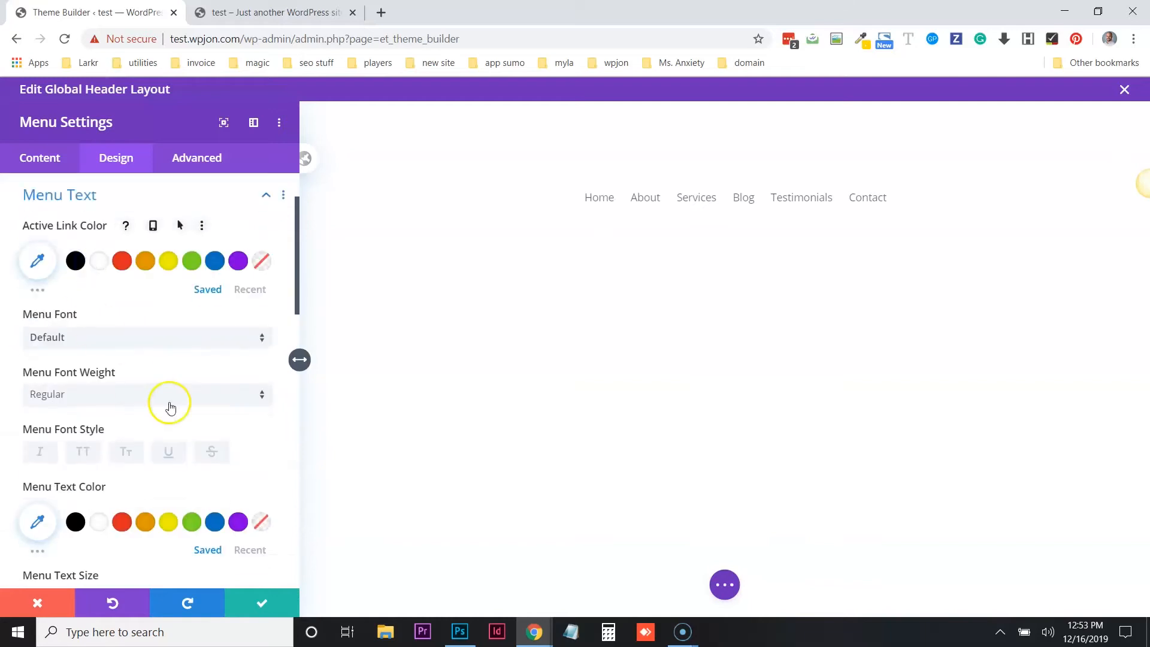
{"action": "scroll", "coordinate": [156, 398], "scroll_direction": "down", "scroll_amount": 8}
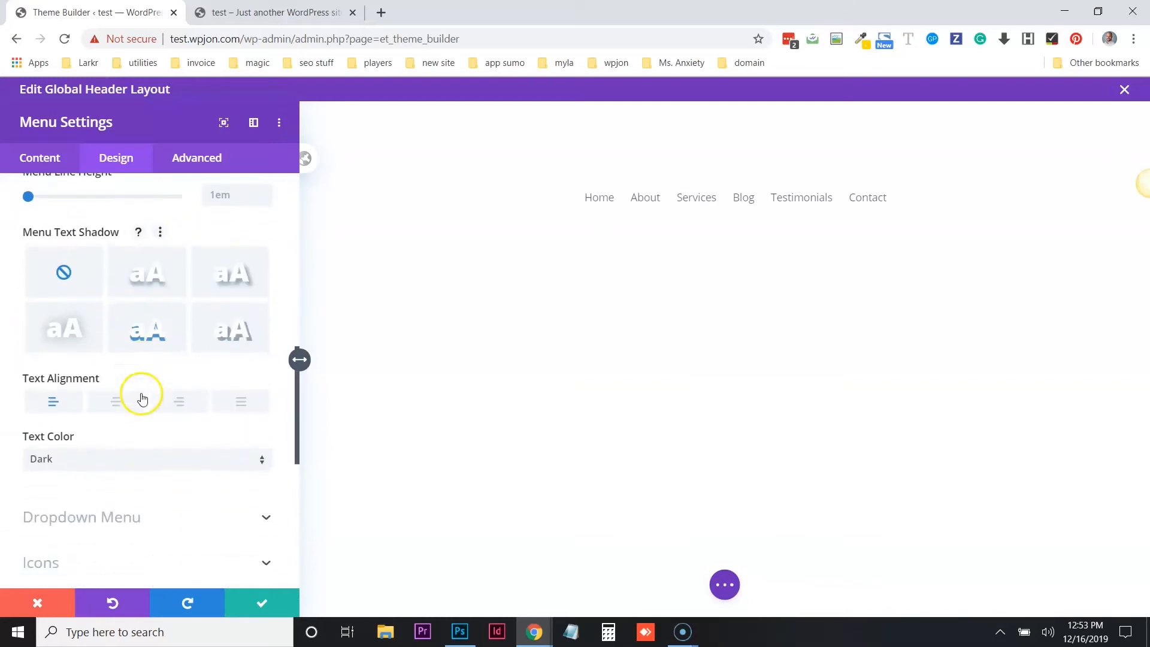
{"action": "left_click", "coordinate": [177, 401]}
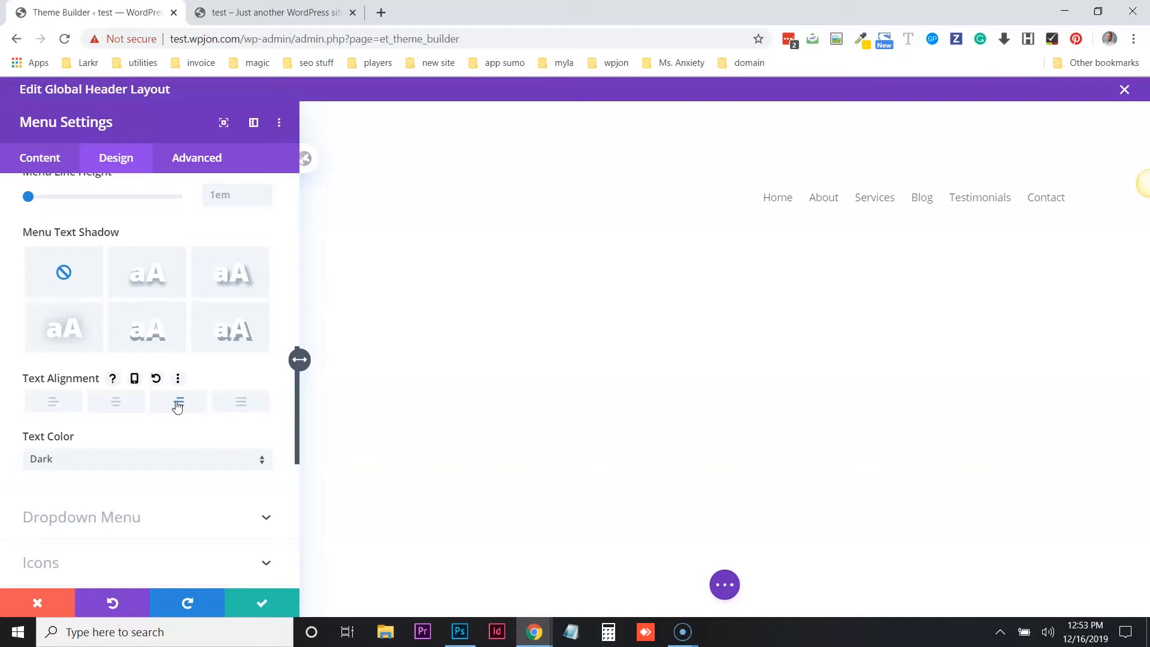
{"action": "left_click", "coordinate": [261, 600]}
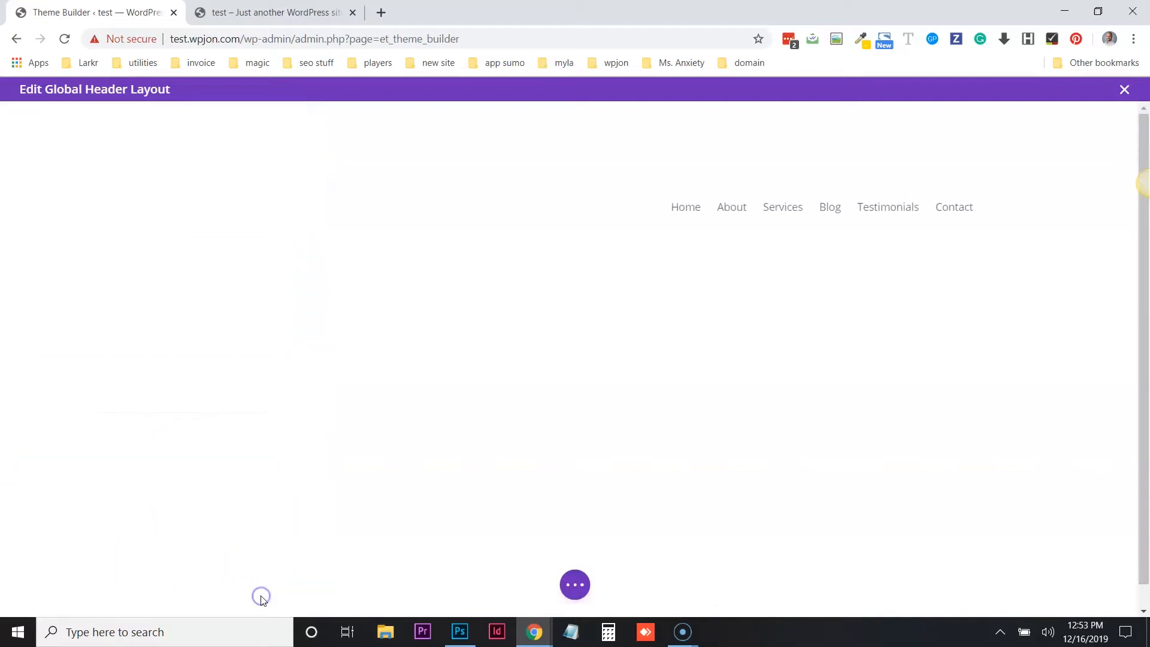
- Link the header section's top and bottom padding and shrink both until no space is left
{"action": "mouse_move", "coordinate": [377, 124]}
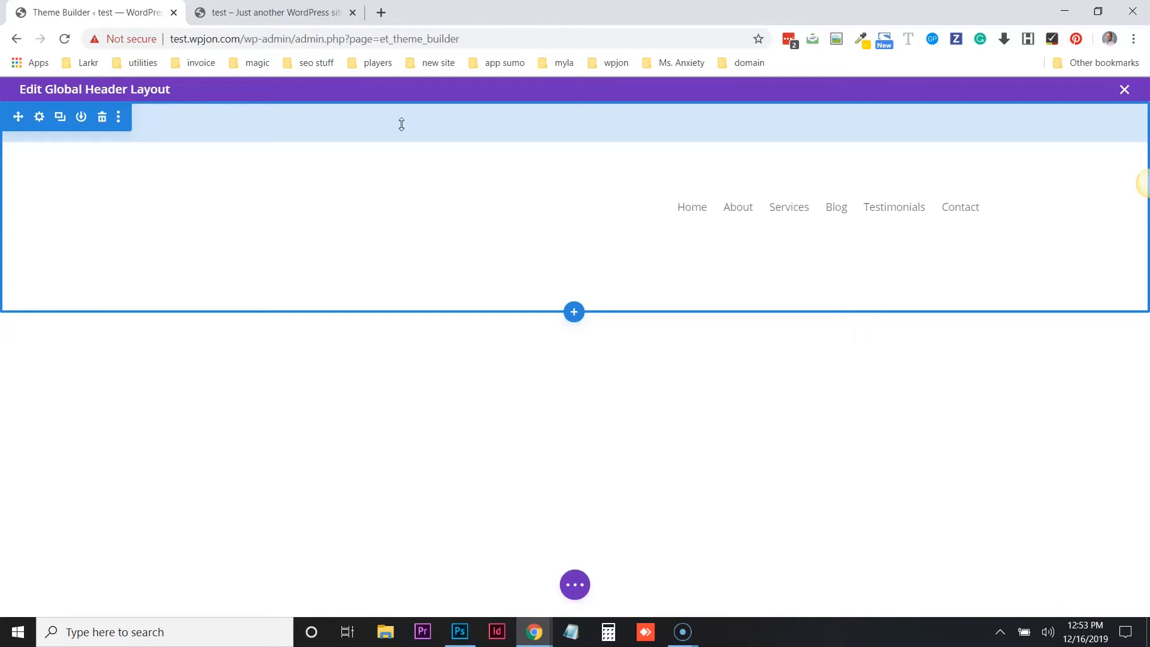
{"action": "left_click_drag", "start_coordinate": [401, 124], "coordinate": [406, 162]}
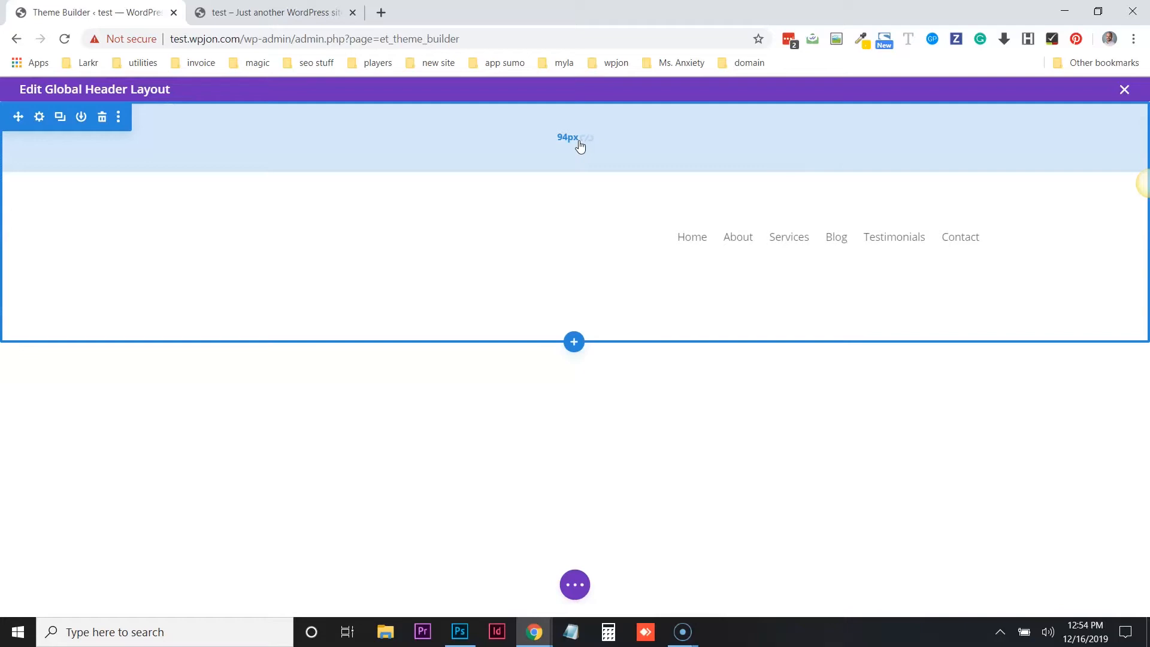
{"action": "left_click_drag", "start_coordinate": [515, 133], "coordinate": [515, 147]}
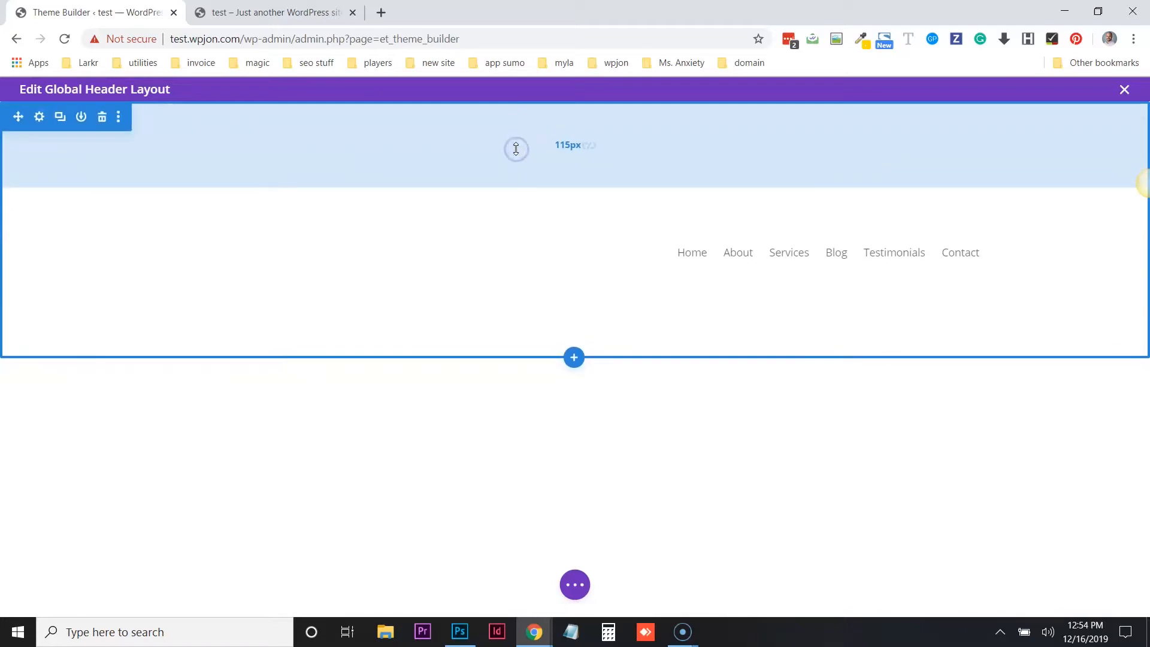
{"action": "left_click", "coordinate": [590, 148]}
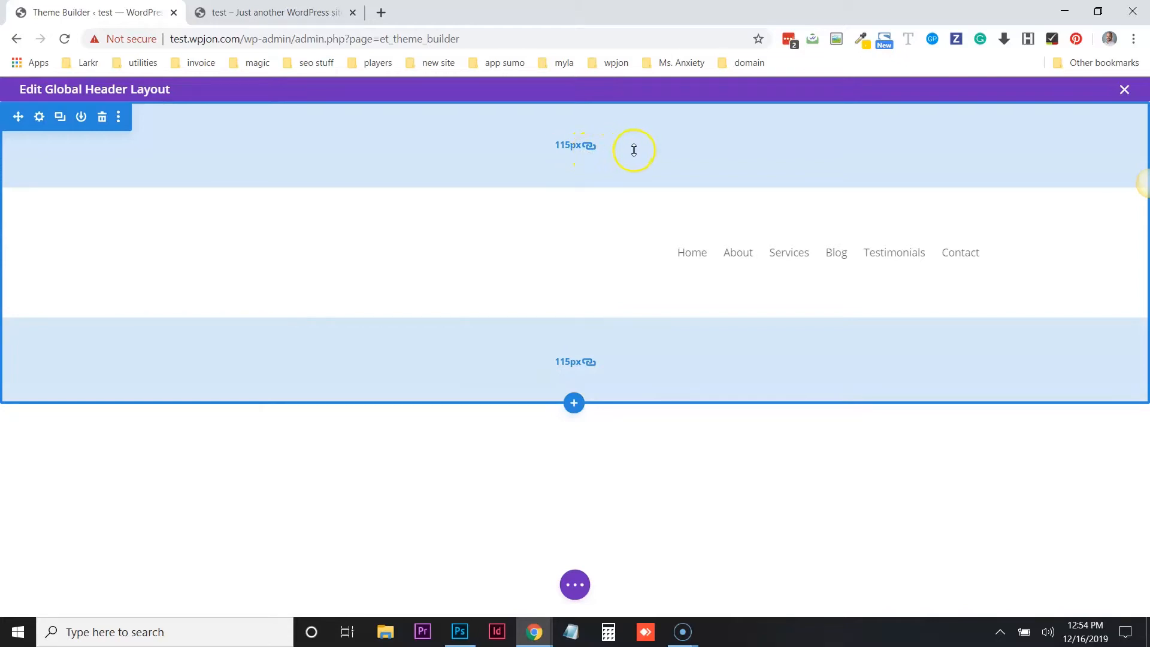
{"action": "left_click_drag", "start_coordinate": [633, 150], "coordinate": [633, 10]}
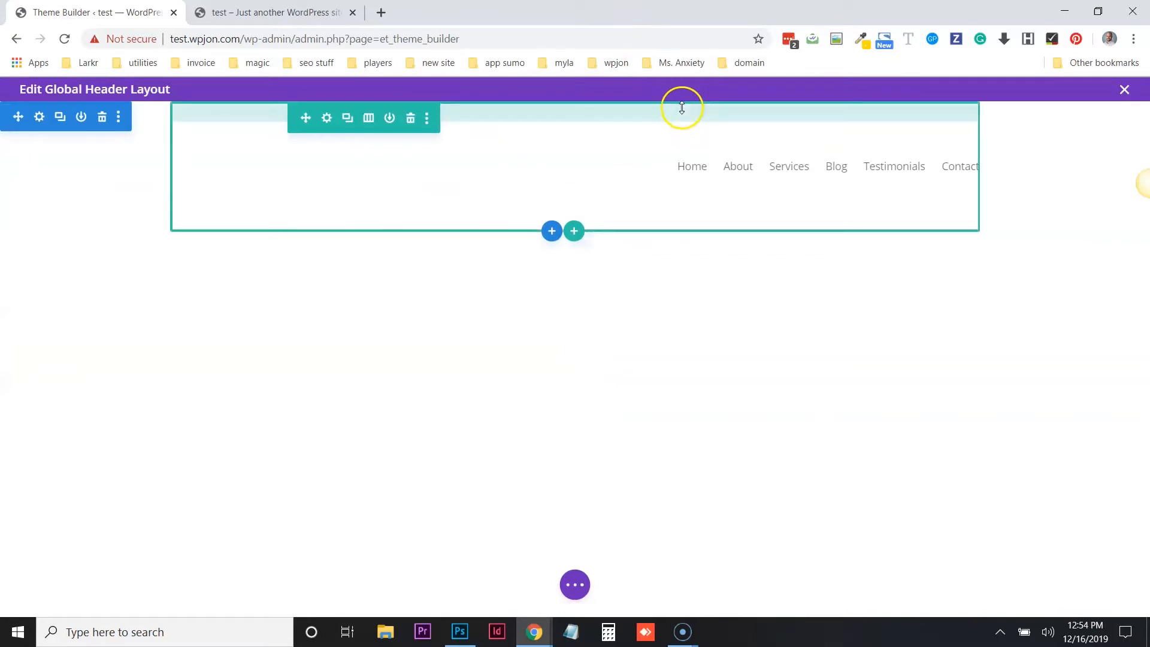
- Shrink the header row's top padding until the space above the menu is gone
{"action": "left_click_drag", "start_coordinate": [682, 108], "coordinate": [654, 91]}
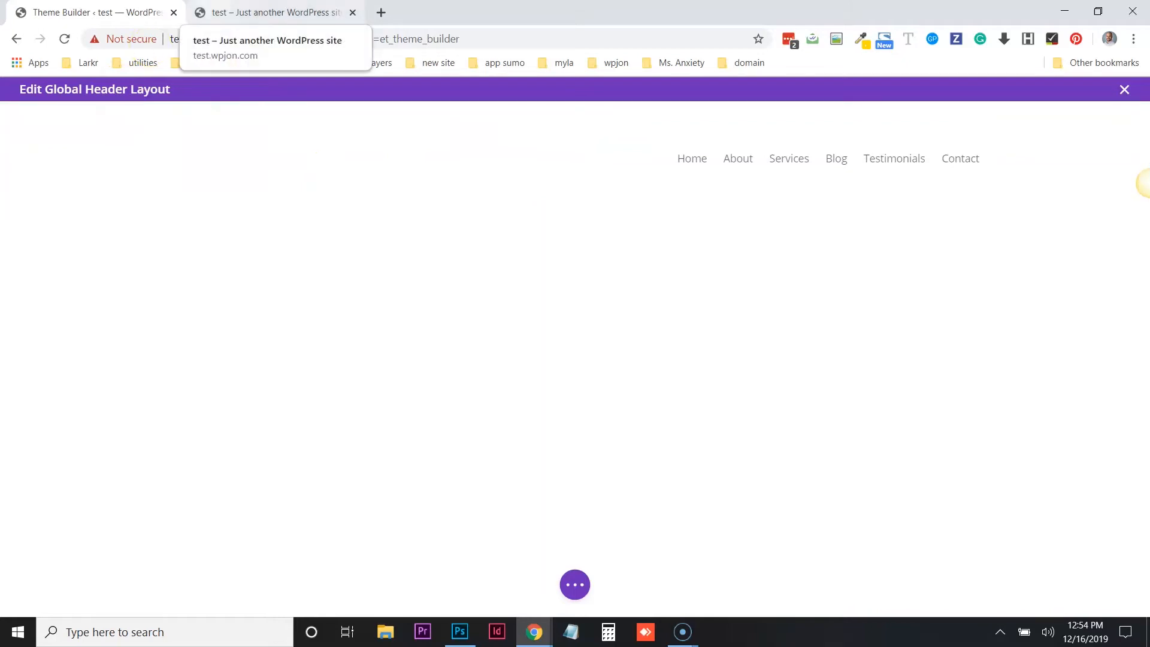
- Sample the blue color #4159A0 from the "Still Not Sure? Get In Touch" button on the live test site
{"action": "left_click", "coordinate": [273, 12]}
{"action": "scroll", "coordinate": [637, 302], "scroll_direction": "down", "scroll_amount": 15}
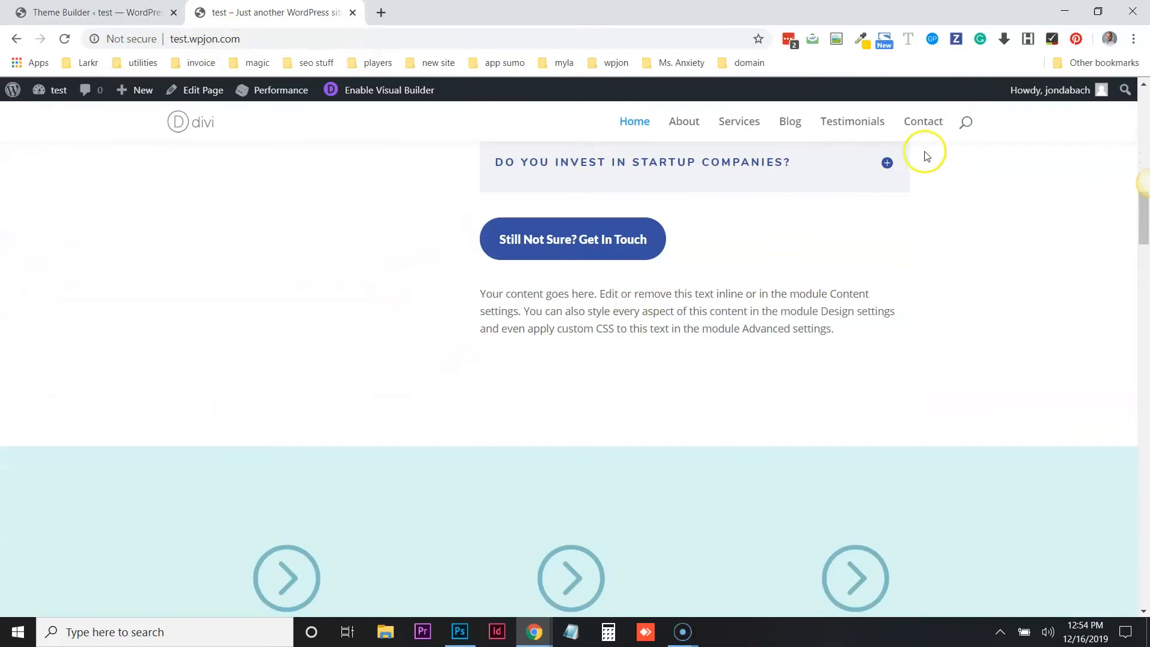
{"action": "left_click", "coordinate": [860, 39]}
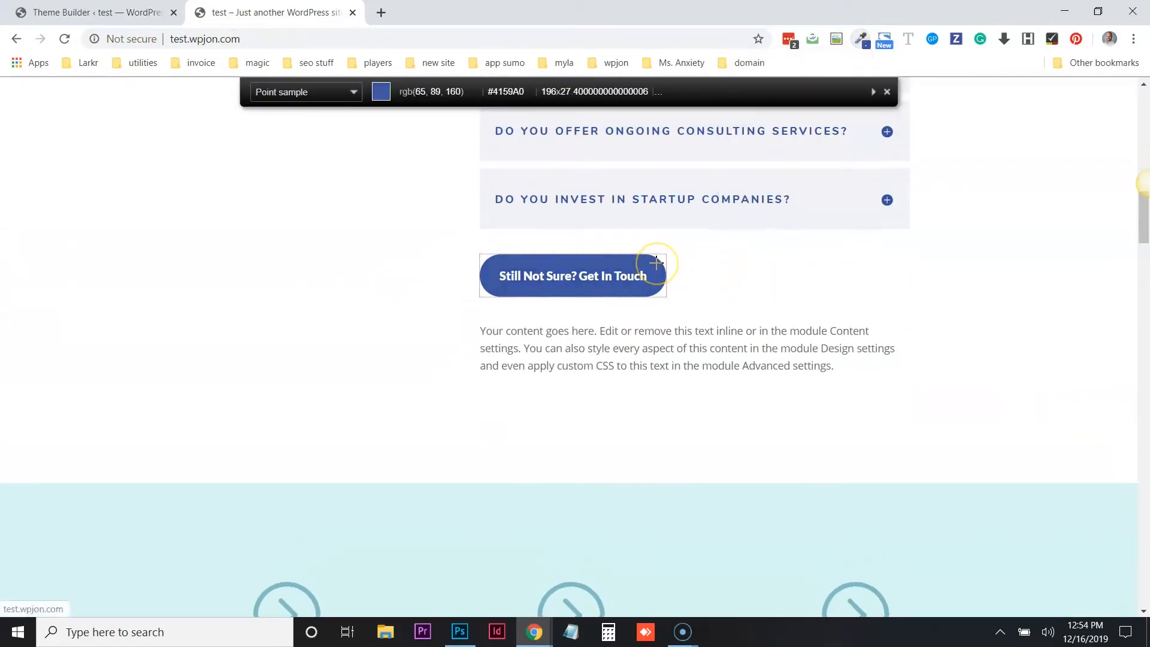
{"action": "left_click", "coordinate": [657, 265]}
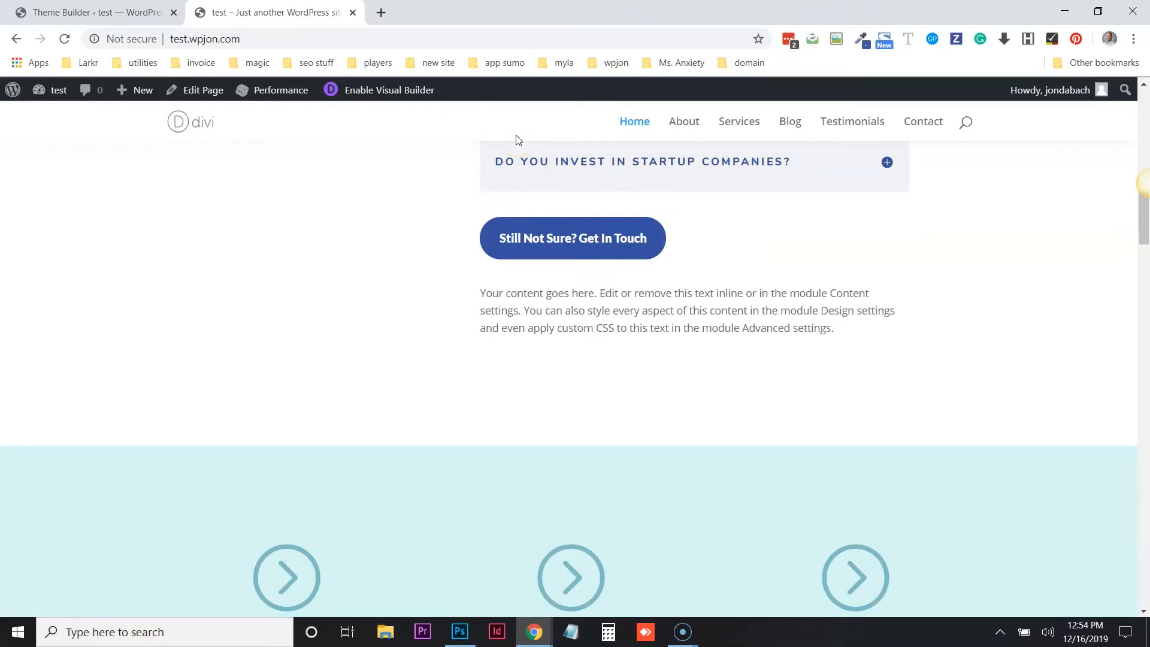
- Return to the Theme Builder, set the header section's background color to #4159A0 and save the section settings
{"action": "left_click", "coordinate": [96, 12]}
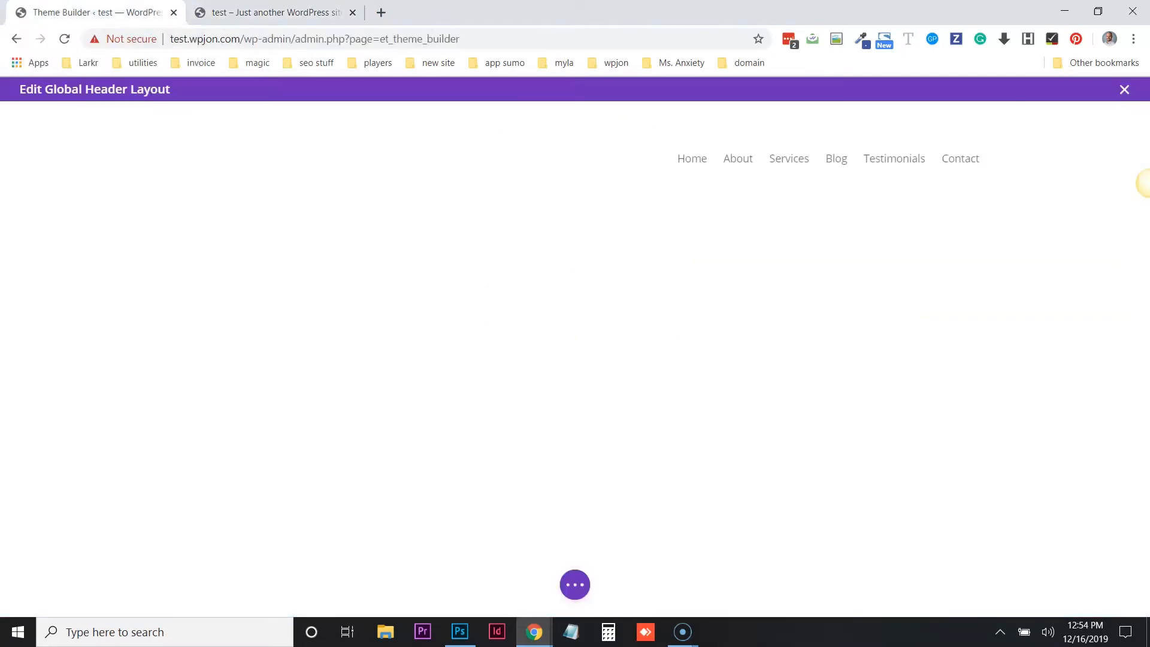
{"action": "left_click", "coordinate": [40, 117]}
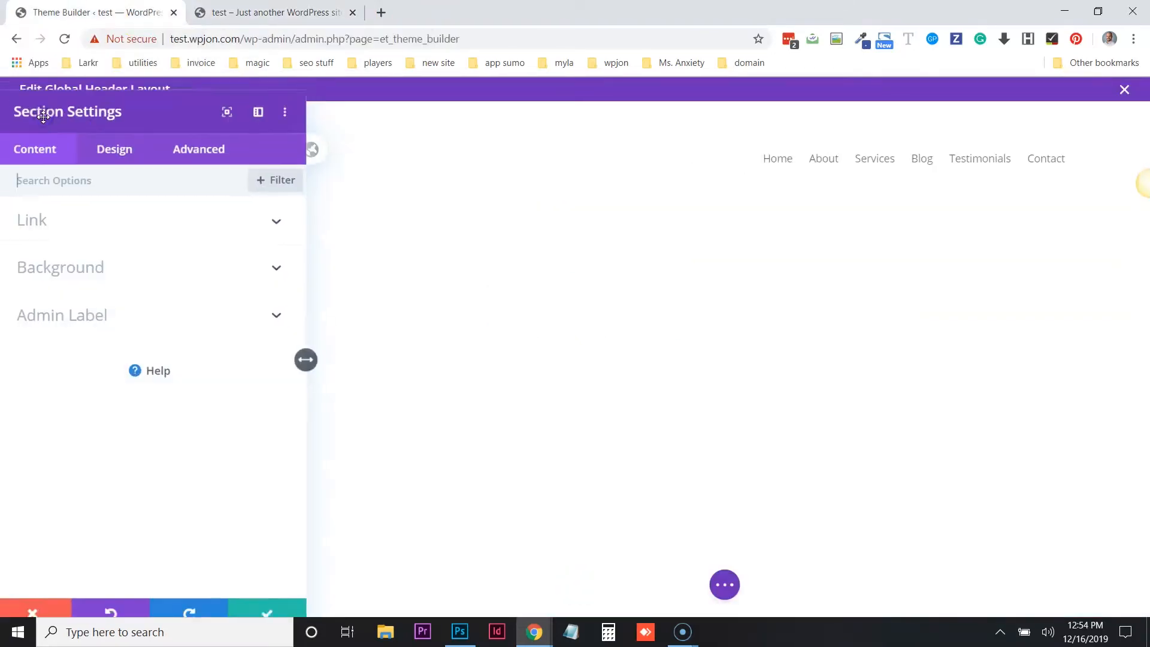
{"action": "left_click", "coordinate": [86, 273]}
{"action": "left_click", "coordinate": [147, 344]}
{"action": "left_click", "coordinate": [84, 306]}
{"action": "key", "text": "ctrl+v"}
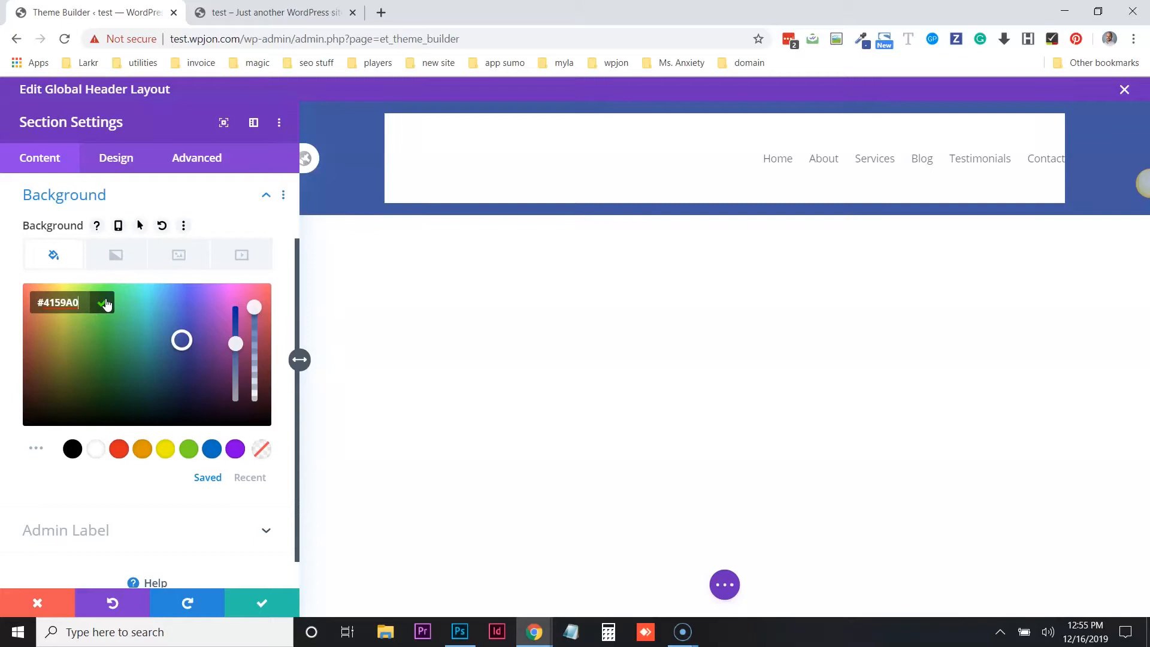
{"action": "left_click", "coordinate": [107, 304]}
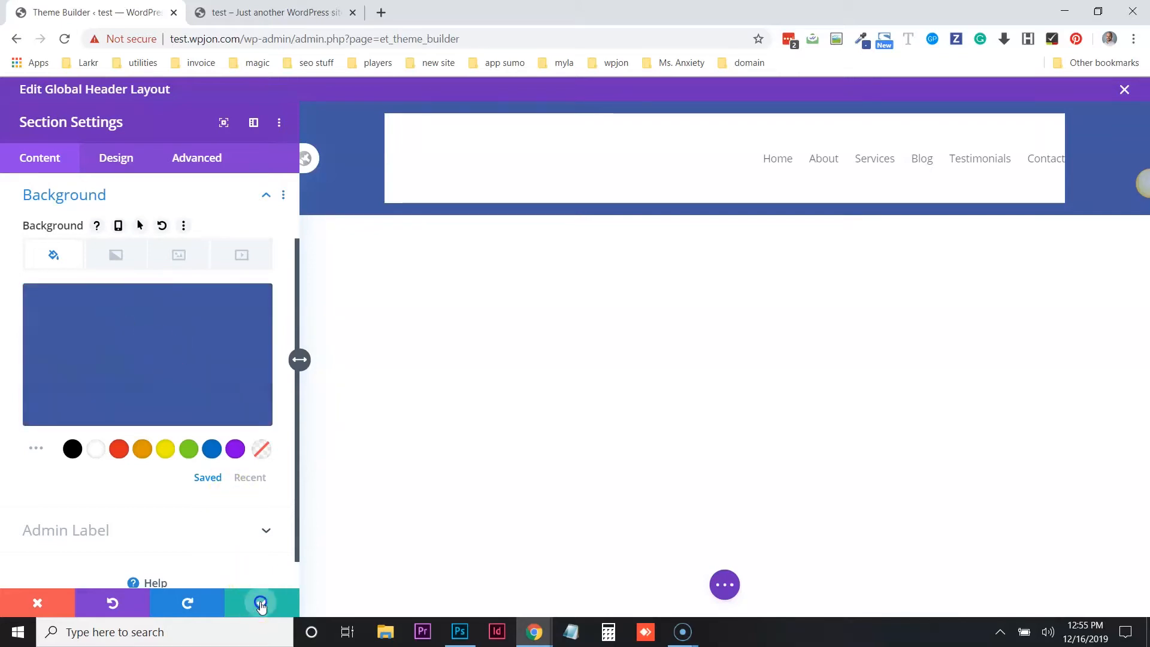
{"action": "left_click", "coordinate": [259, 602]}
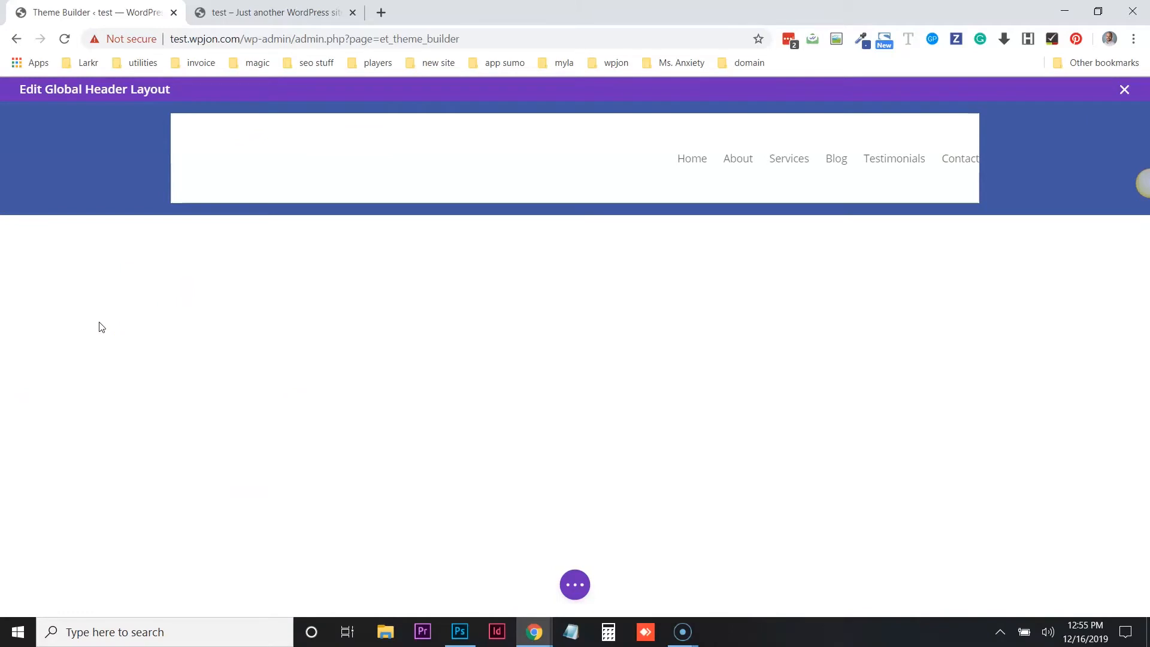
- Set the Menu module's background color to the sampled blue #4159A0 and save the module settings
{"action": "mouse_move", "coordinate": [568, 131]}
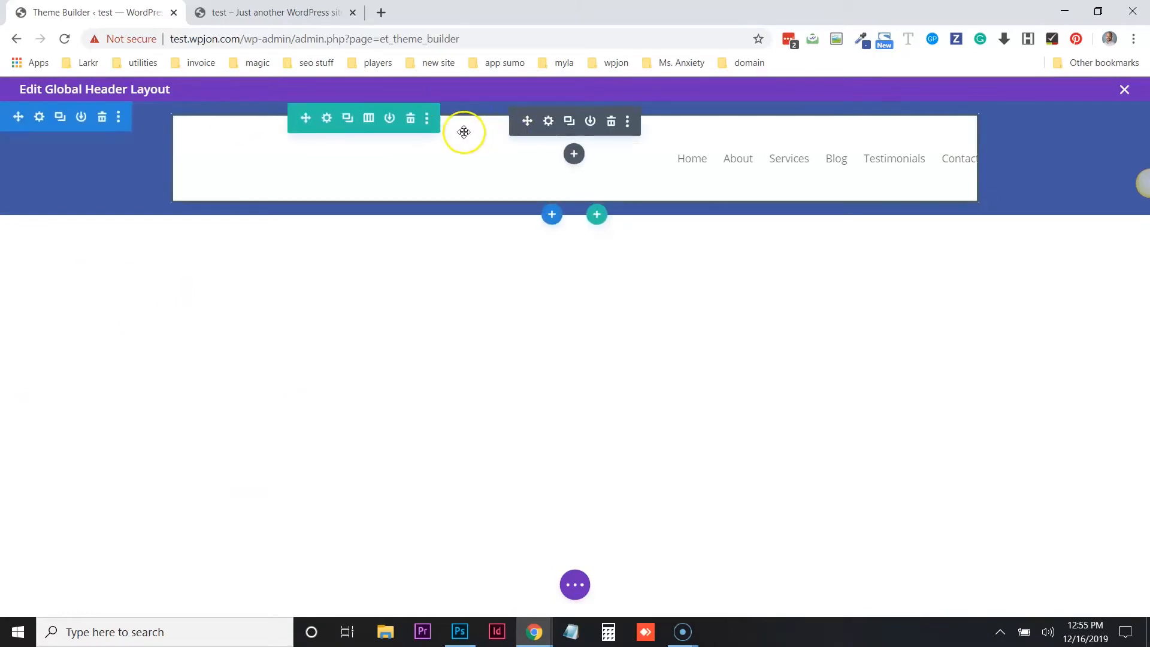
{"action": "left_click", "coordinate": [548, 121]}
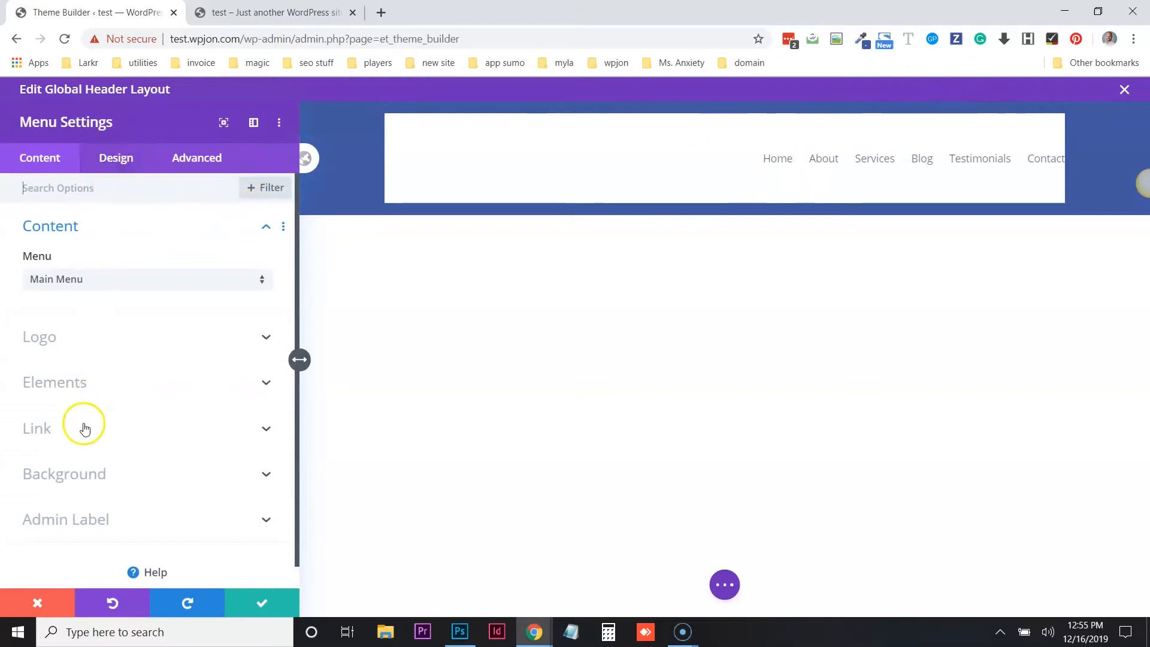
{"action": "left_click", "coordinate": [91, 473]}
{"action": "left_click", "coordinate": [102, 377]}
{"action": "left_click", "coordinate": [77, 320]}
{"action": "left_click", "coordinate": [69, 301]}
{"action": "key", "text": "ctrl+v"}
{"action": "left_click", "coordinate": [102, 304]}
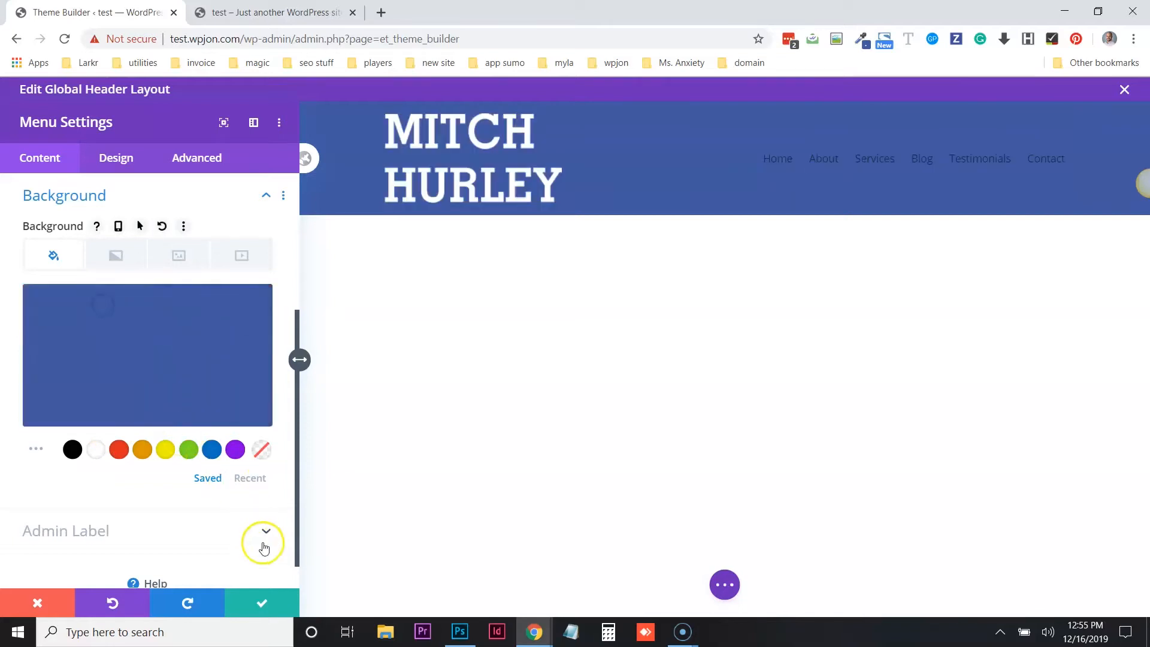
{"action": "left_click", "coordinate": [275, 607]}
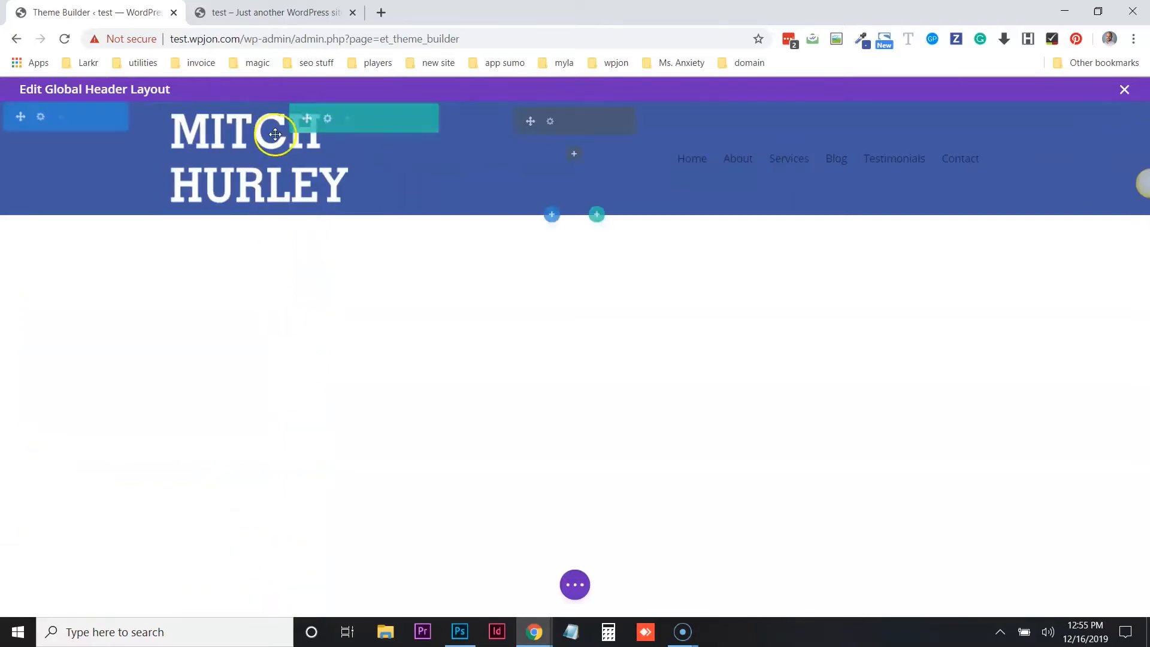
- Set the logo's maximum height to 60px in the Menu module's sizing options
{"action": "left_click", "coordinate": [548, 121]}
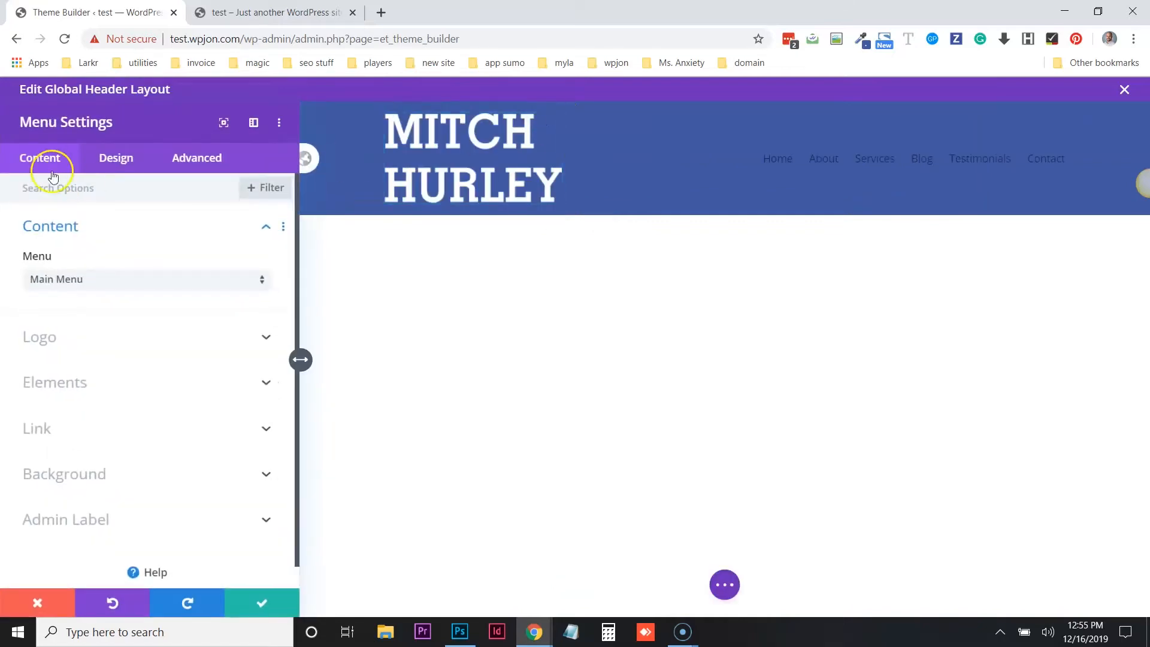
{"action": "left_click", "coordinate": [87, 335]}
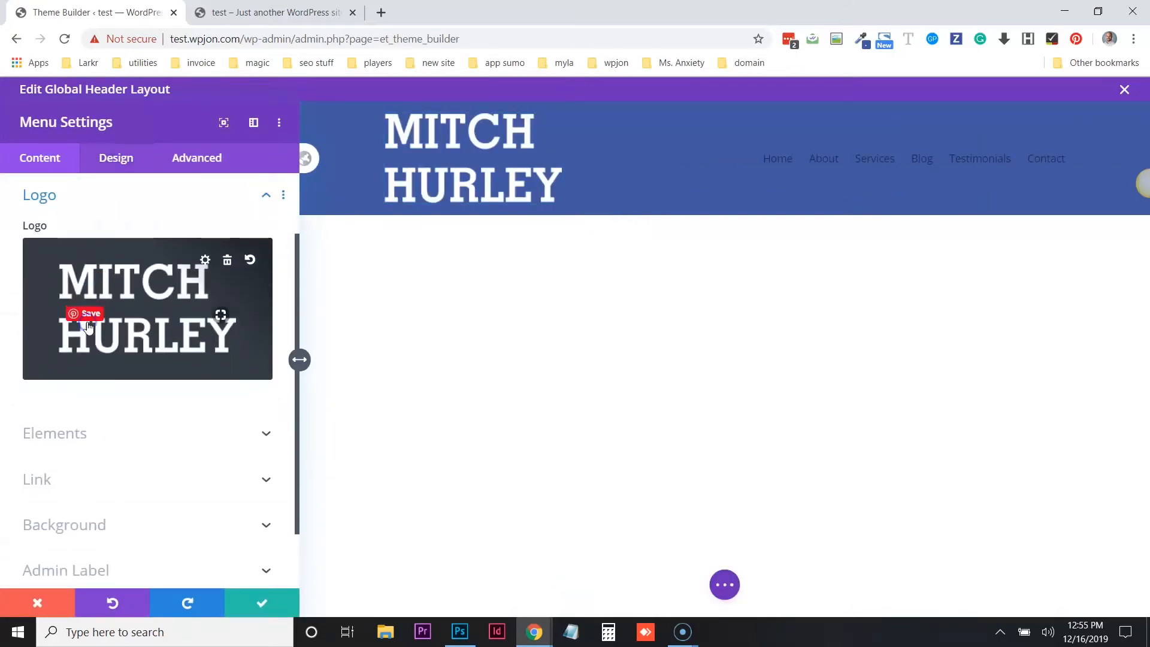
{"action": "left_click", "coordinate": [115, 157]}
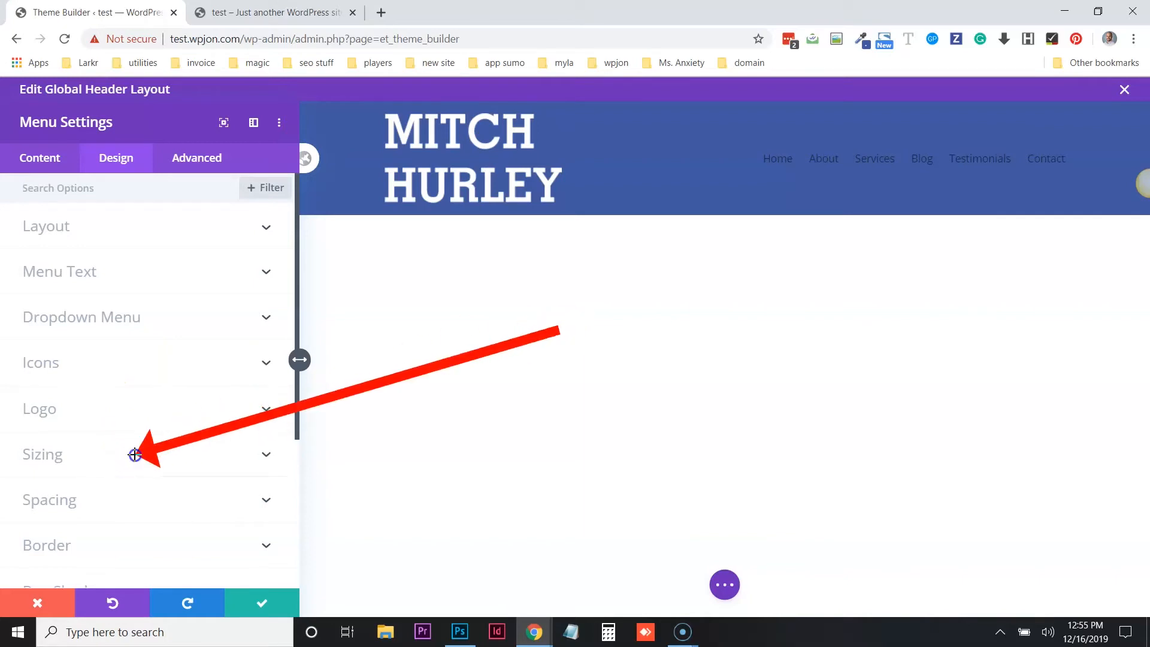
{"action": "left_click", "coordinate": [150, 471]}
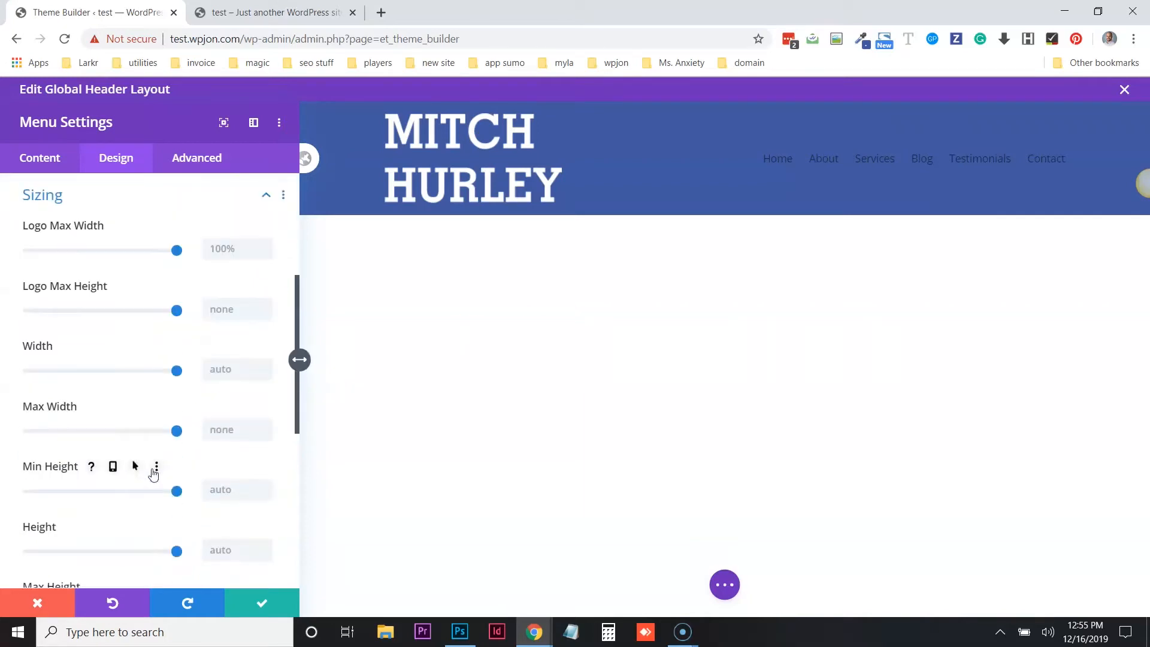
{"action": "left_click", "coordinate": [228, 308]}
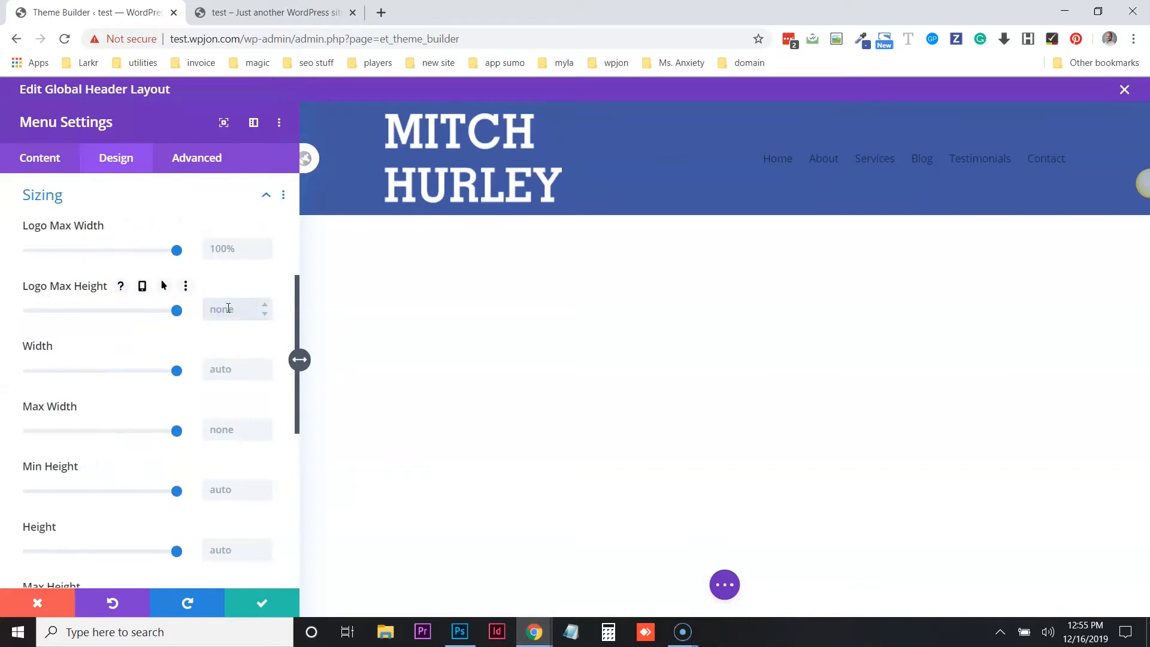
{"action": "left_click_drag", "start_coordinate": [580, 237], "coordinate": [269, 321]}
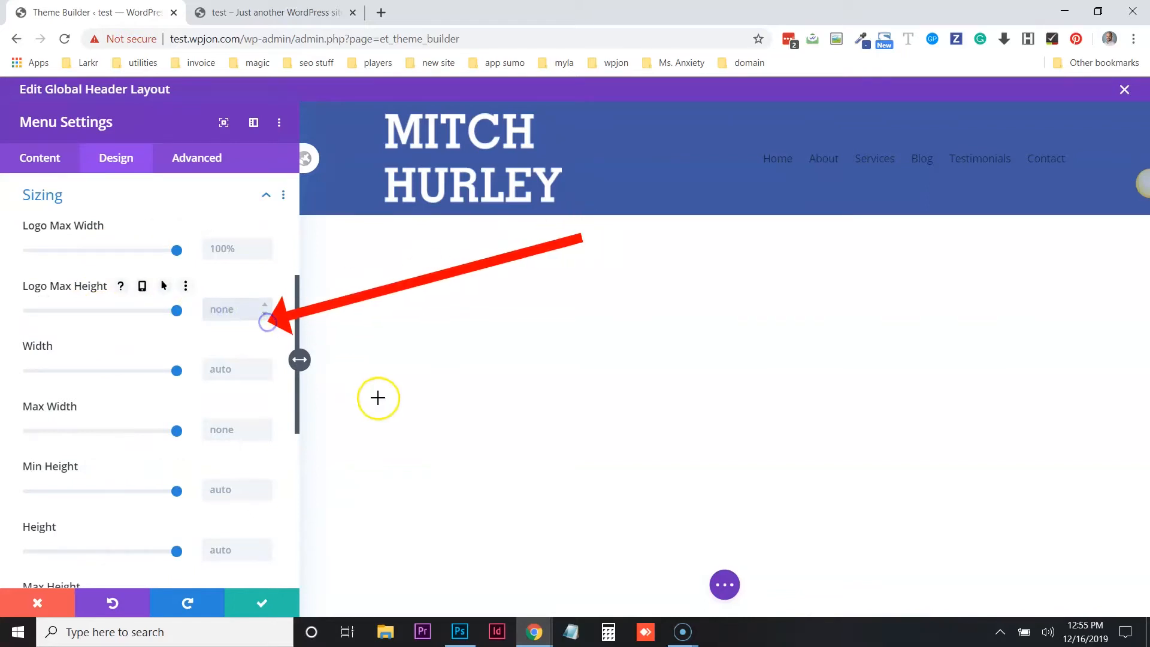
{"action": "left_click", "coordinate": [210, 308]}
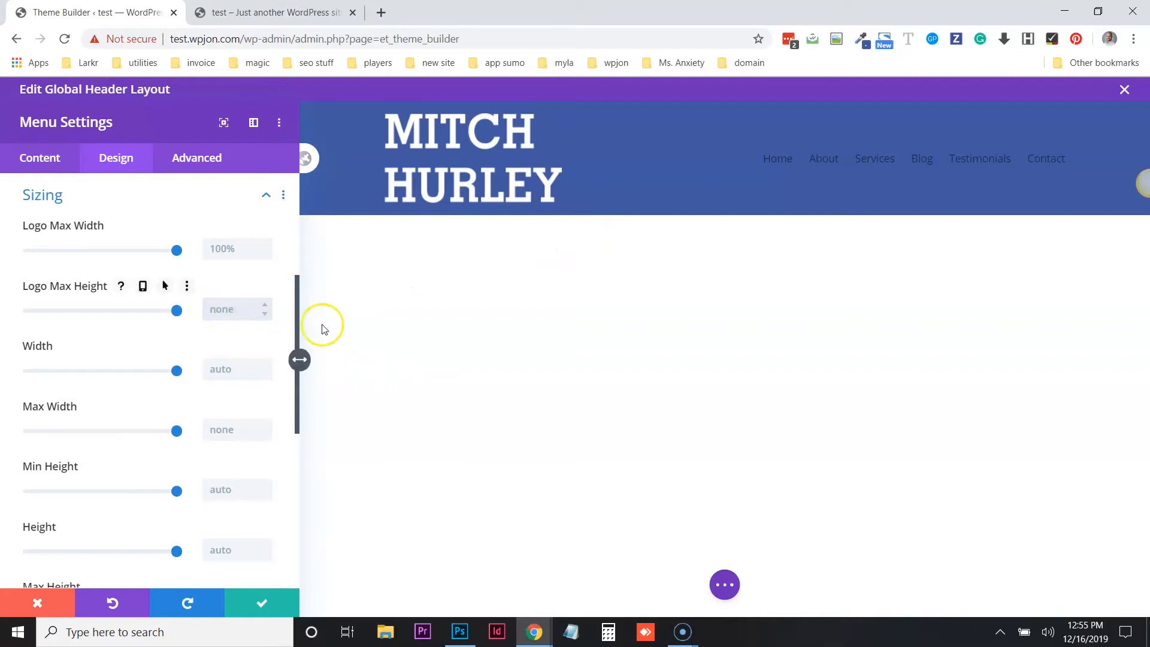
{"action": "type", "text": "60px"}
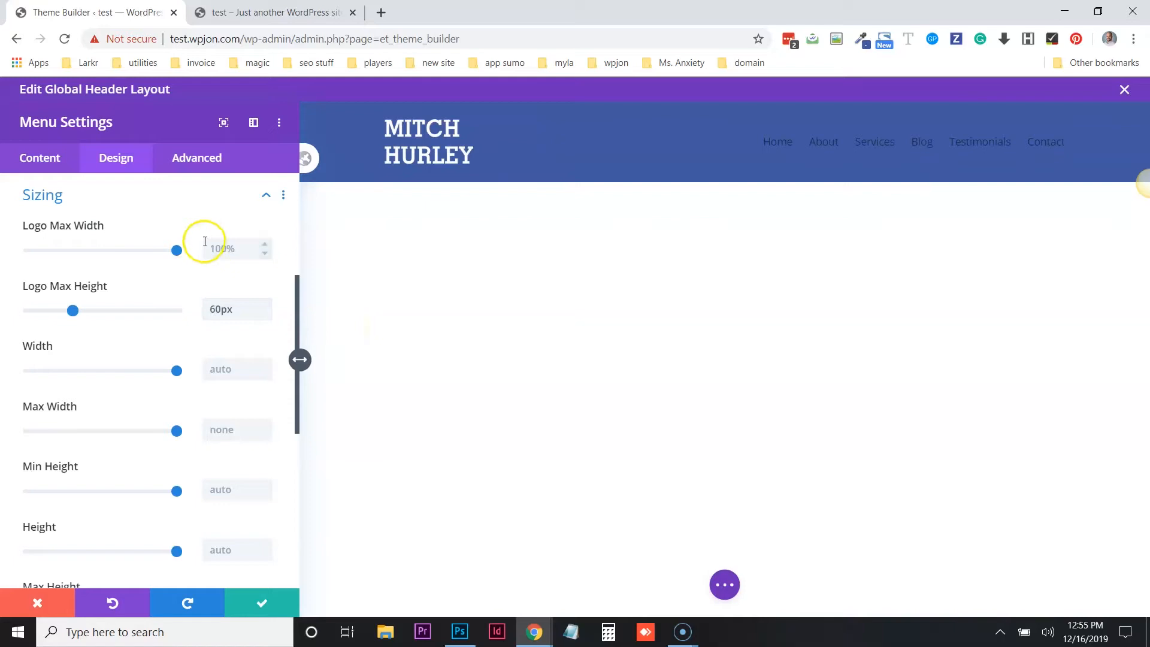
- Reduce the logo's maximum height to 50px and finally to 40px, and save the module settings
{"action": "double_click", "coordinate": [239, 307]}
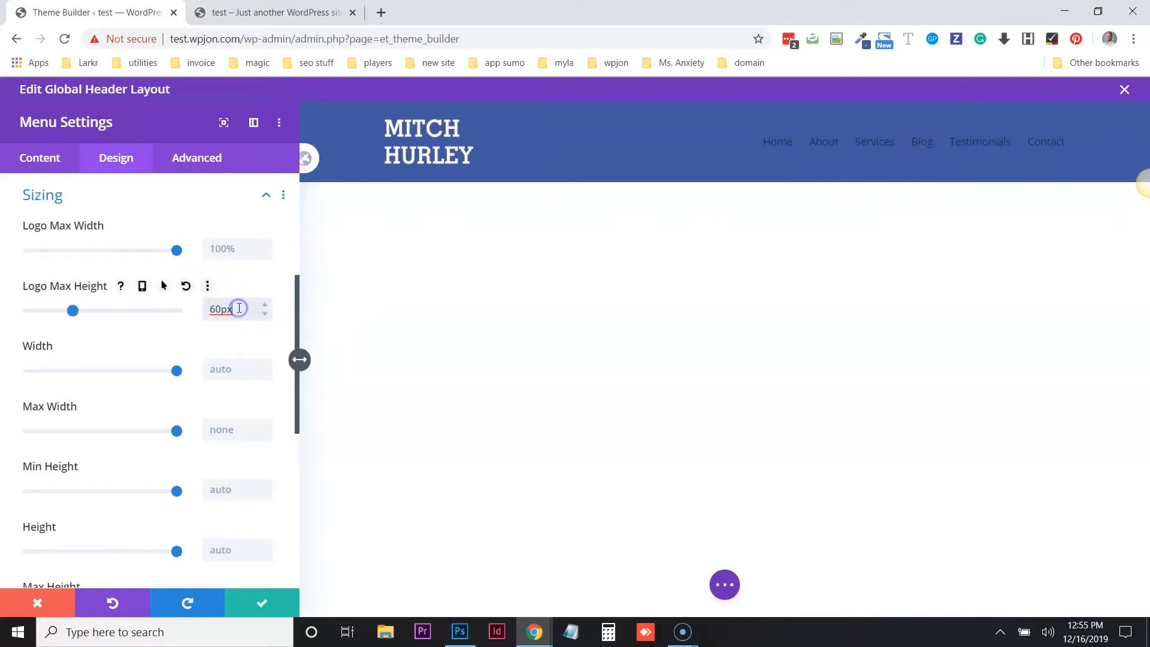
{"action": "type", "text": "50px"}
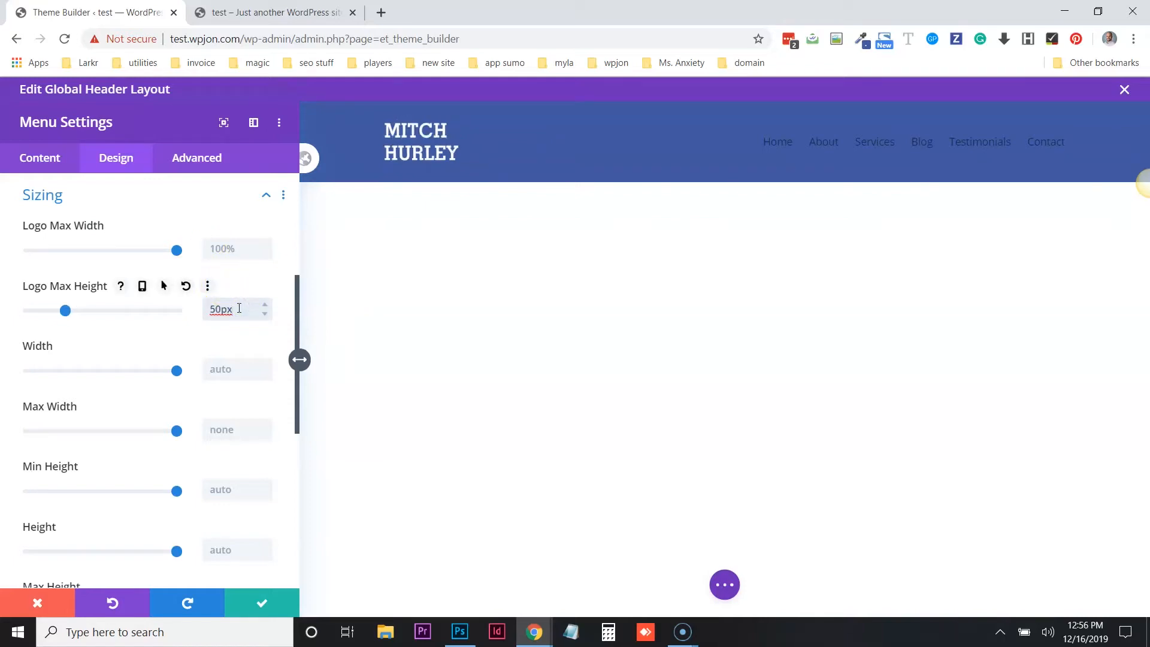
{"action": "double_click", "coordinate": [239, 308]}
{"action": "type", "text": "40px"}
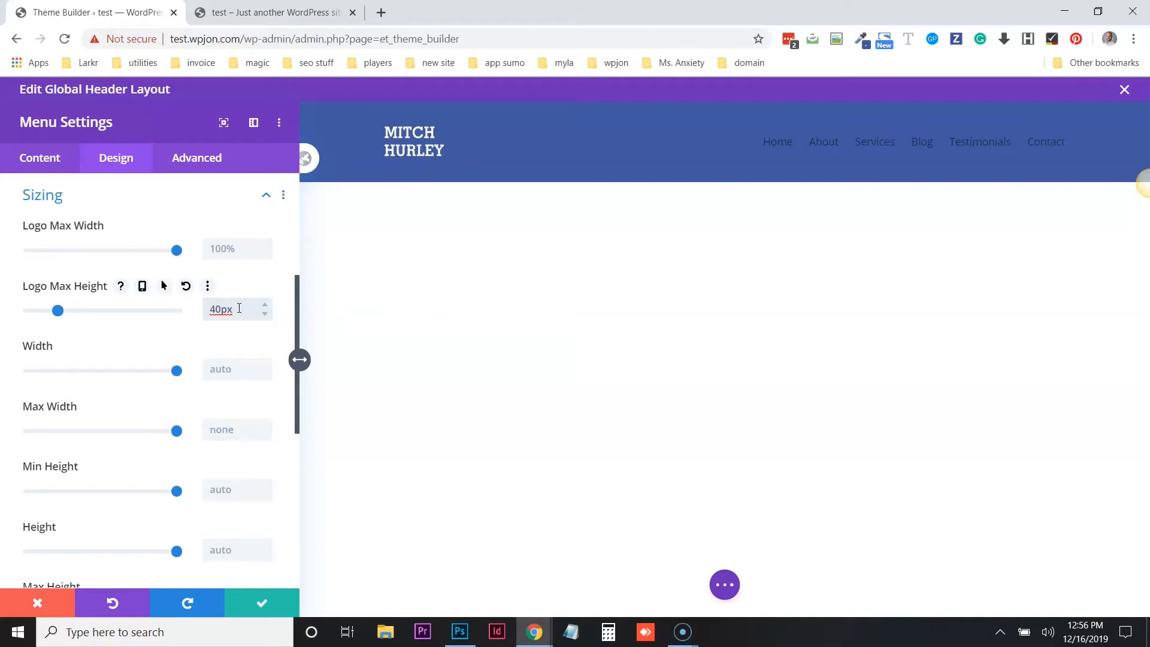
{"action": "left_click", "coordinate": [258, 603]}
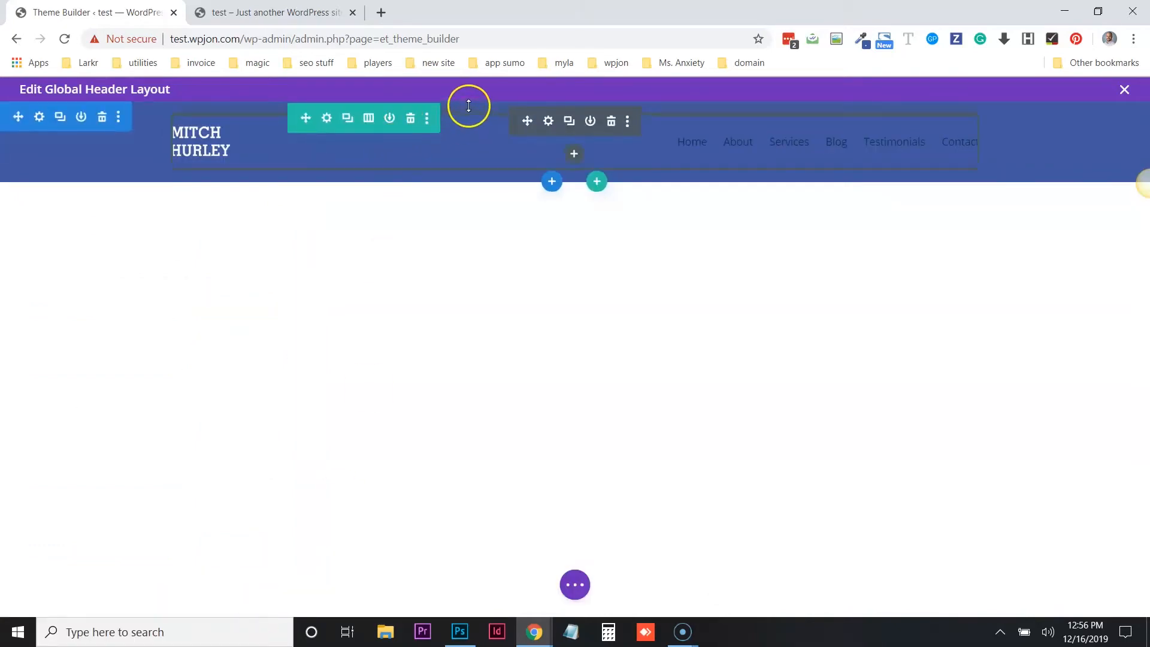
- Reduce the header row's top padding slightly to tighten the space above the logo
{"action": "mouse_move", "coordinate": [467, 107]}
{"action": "left_mouse_down"}
{"action": "mouse_move", "coordinate": [470, 133]}
{"action": "mouse_move", "coordinate": [471, 102]}
{"action": "left_mouse_up"}
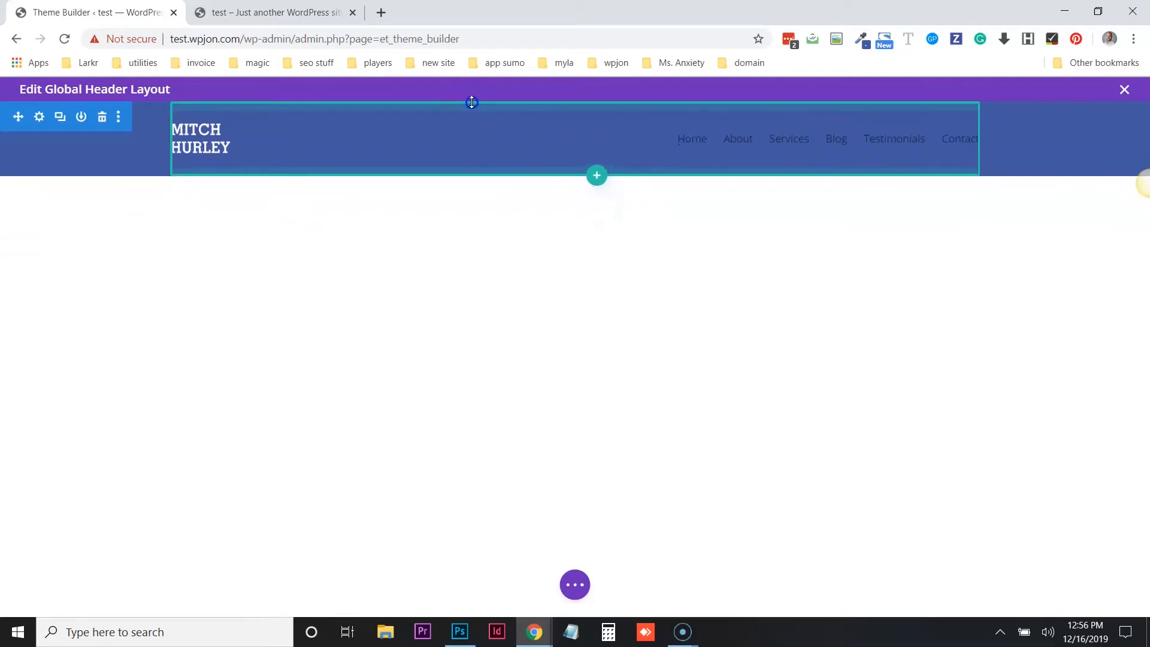
- Set the Menu module's top and bottom margin and padding to 0px, linking the margin values, and save the settings
{"action": "mouse_move", "coordinate": [254, 124]}
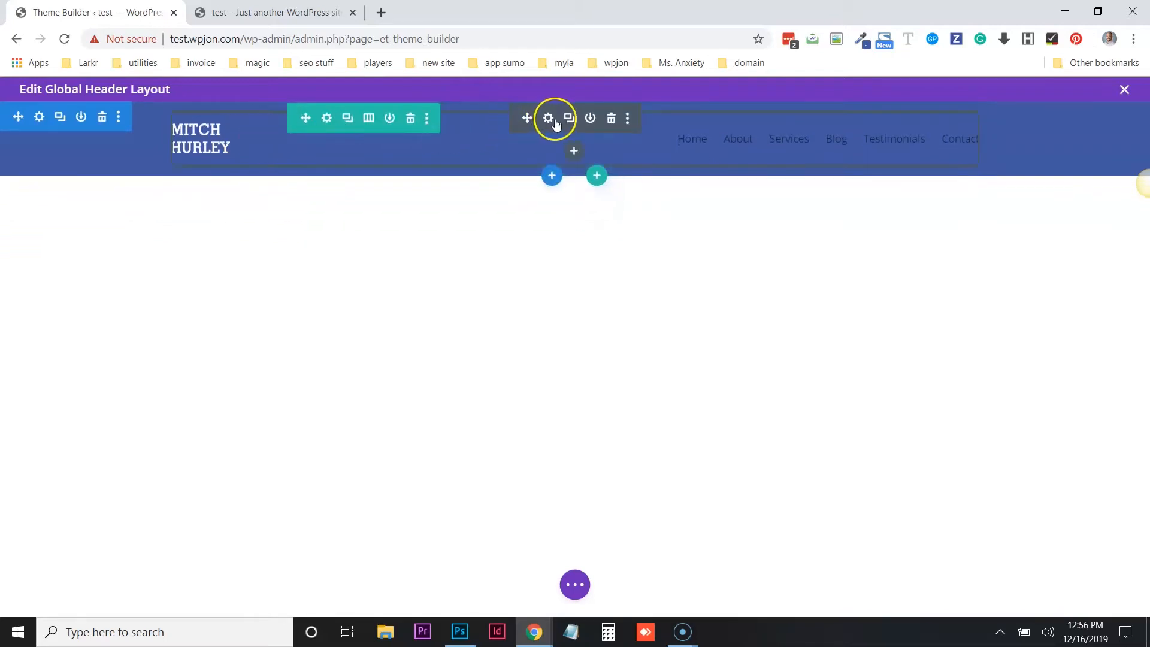
{"action": "left_click", "coordinate": [549, 119]}
{"action": "left_click", "coordinate": [132, 154]}
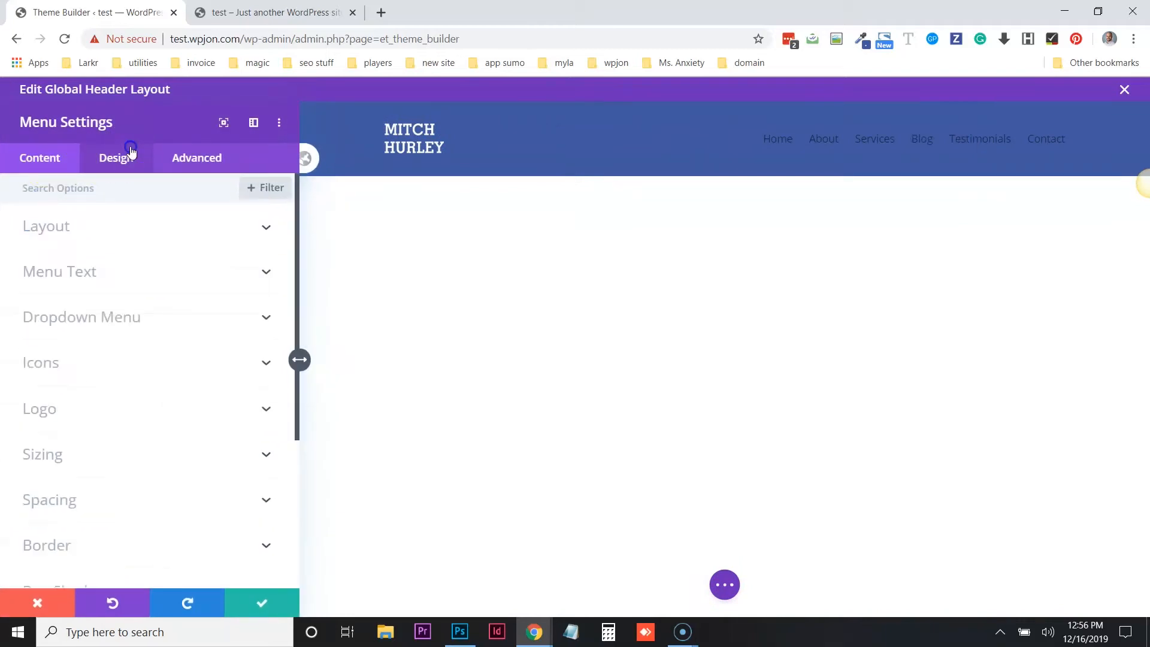
{"action": "left_click", "coordinate": [73, 499]}
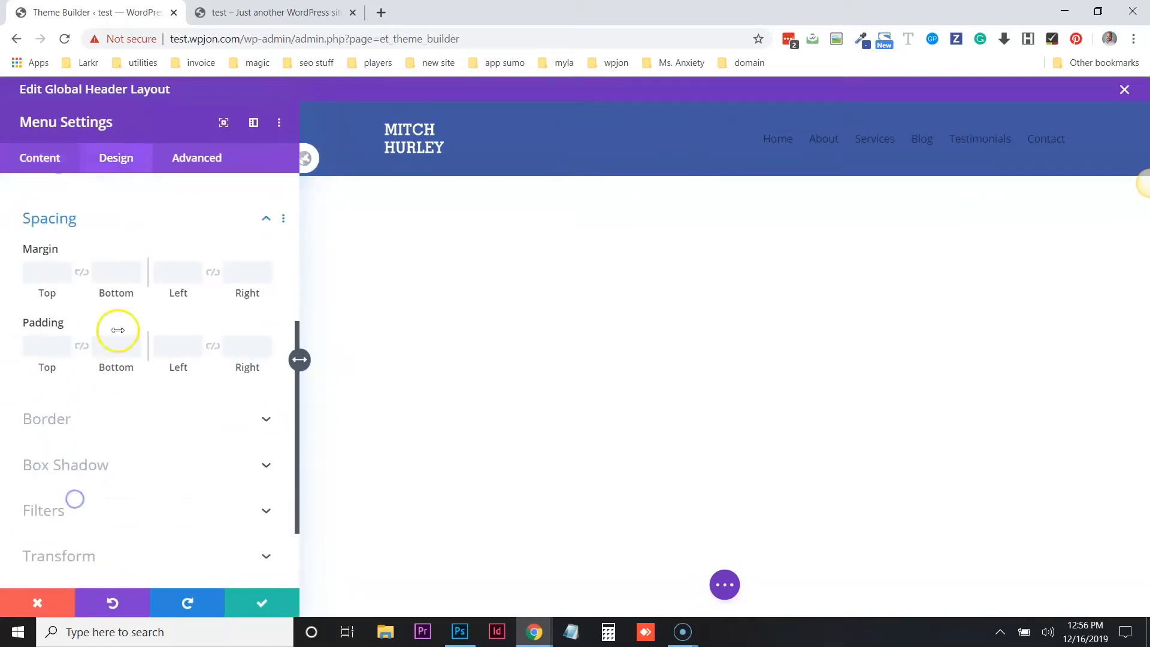
{"action": "left_click", "coordinate": [39, 252]}
{"action": "type", "text": "0"}
{"action": "key", "text": "Tab"}
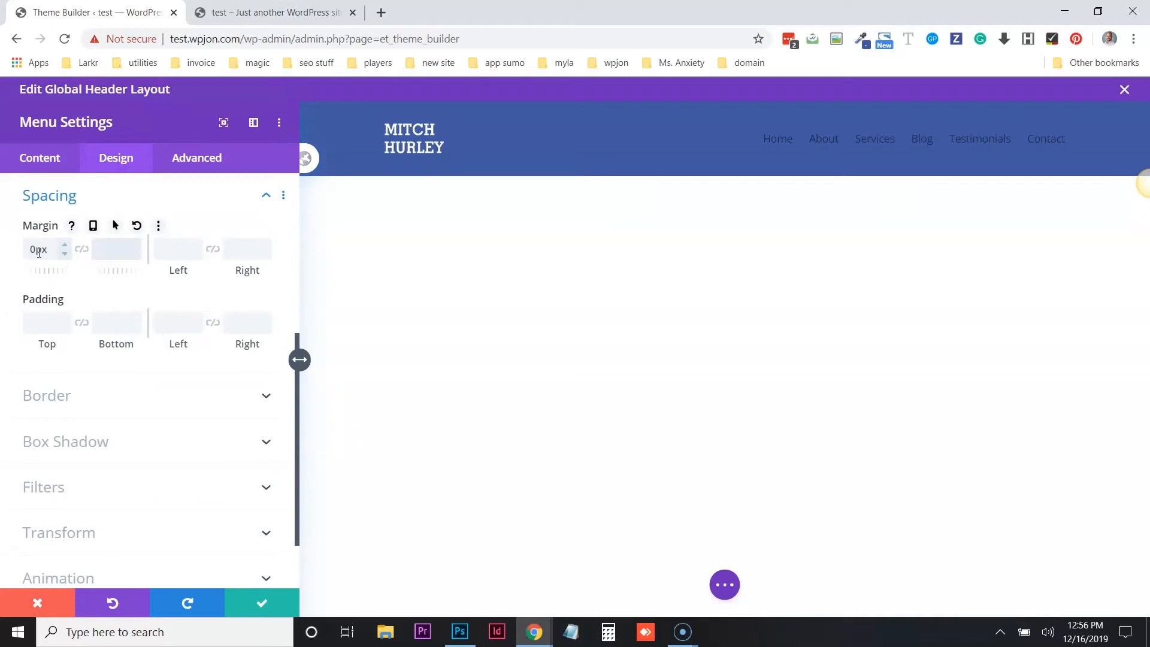
{"action": "left_click", "coordinate": [81, 249]}
{"action": "left_click", "coordinate": [38, 322]}
{"action": "type", "text": "0"}
{"action": "key", "text": "Tab"}
{"action": "left_click", "coordinate": [43, 326]}
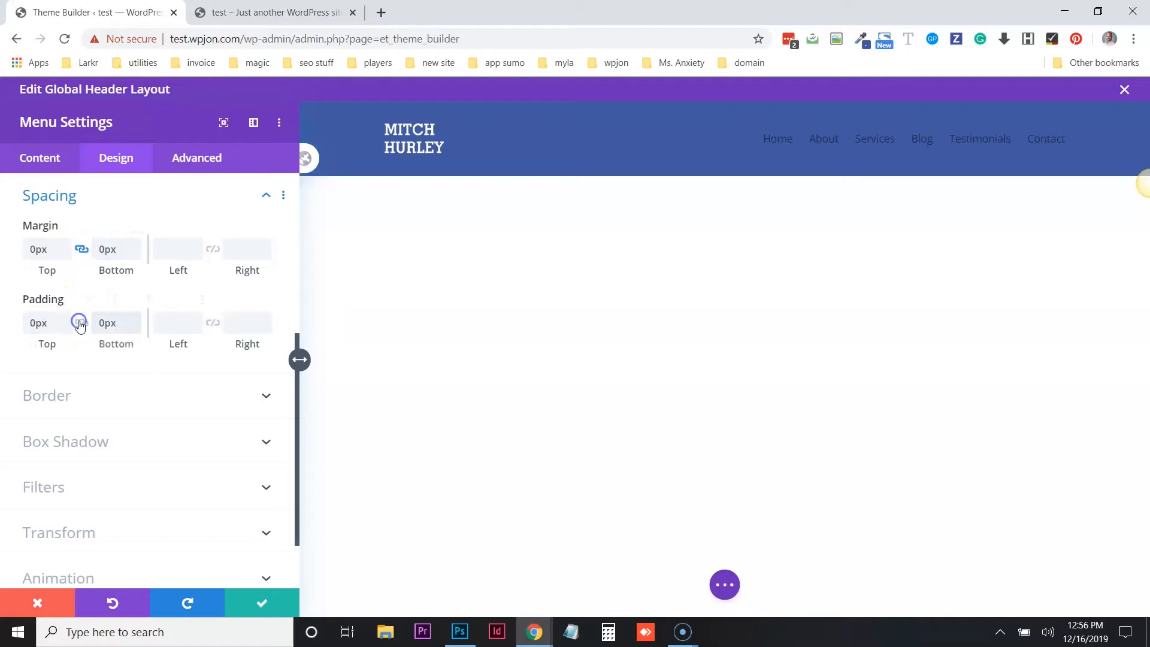
{"action": "left_click", "coordinate": [267, 602]}
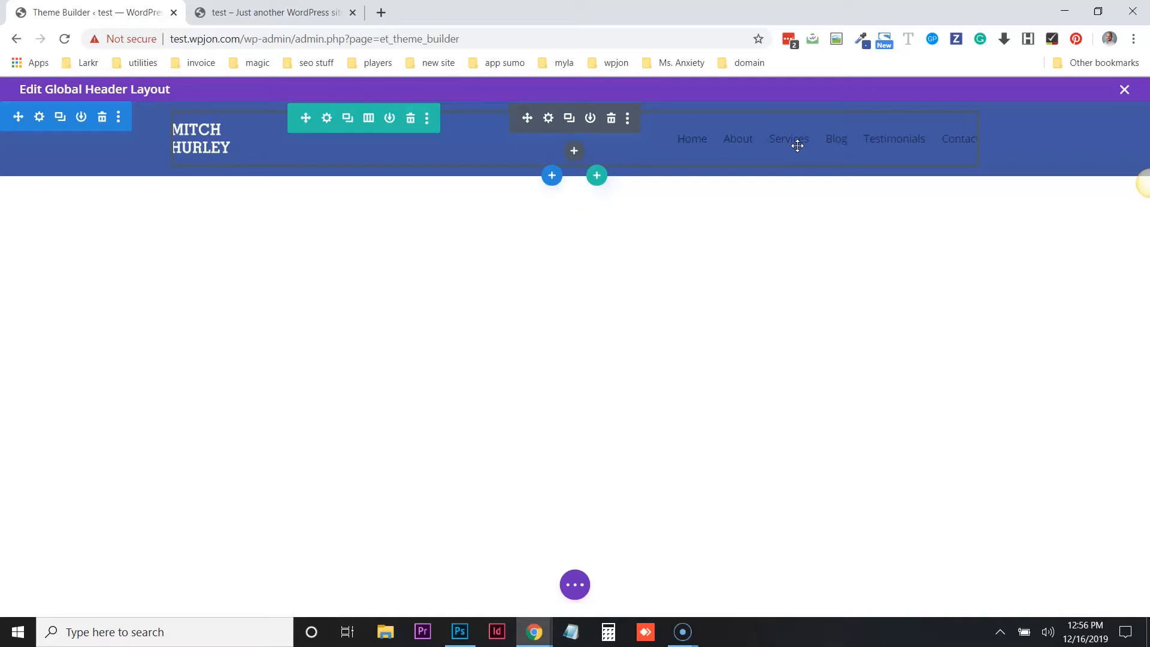
- Set the Menu module's active link color and menu text color to white (#FFFFFF), and apply the uppercase font style
{"action": "left_click", "coordinate": [548, 120]}
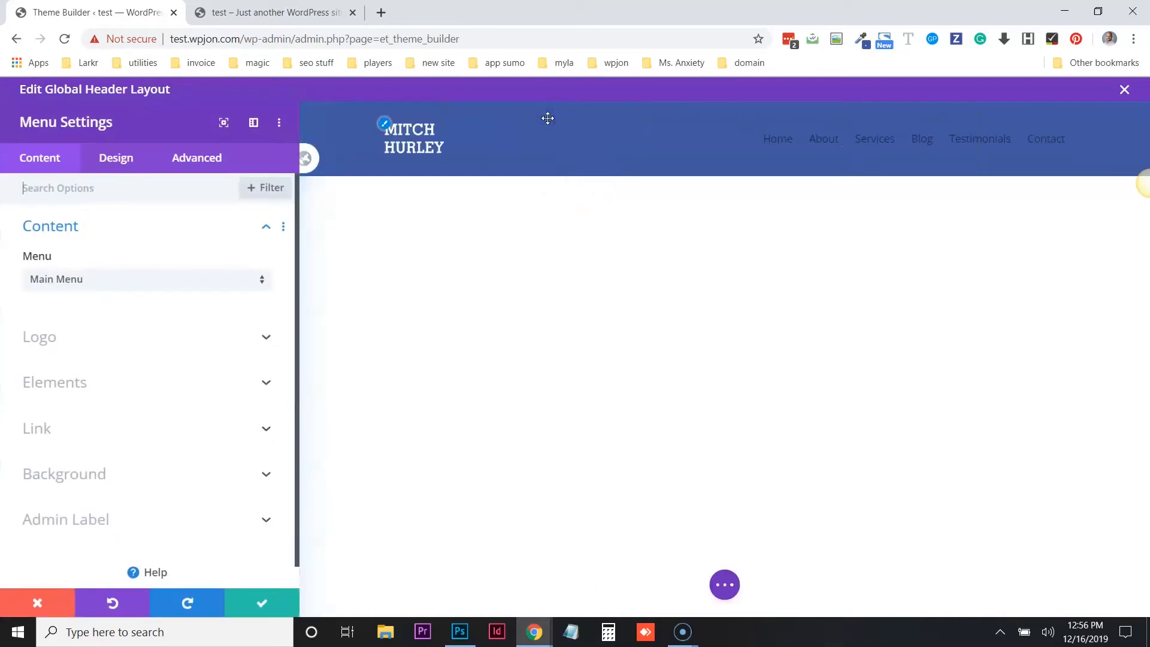
{"action": "left_click", "coordinate": [120, 159]}
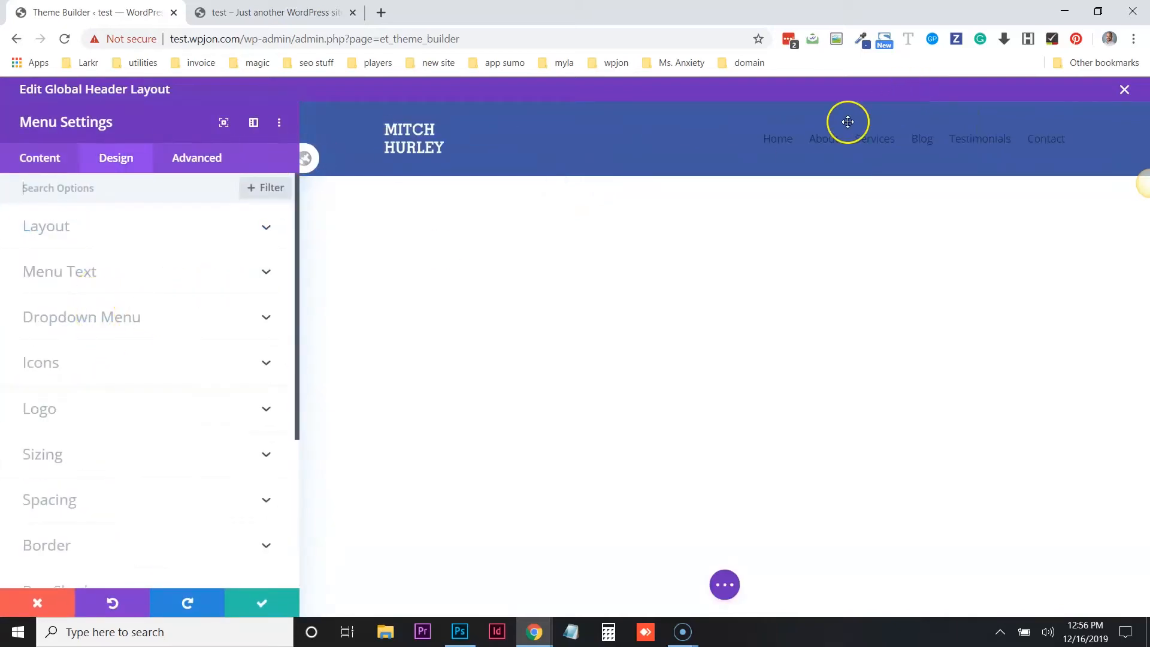
{"action": "left_click", "coordinate": [72, 303]}
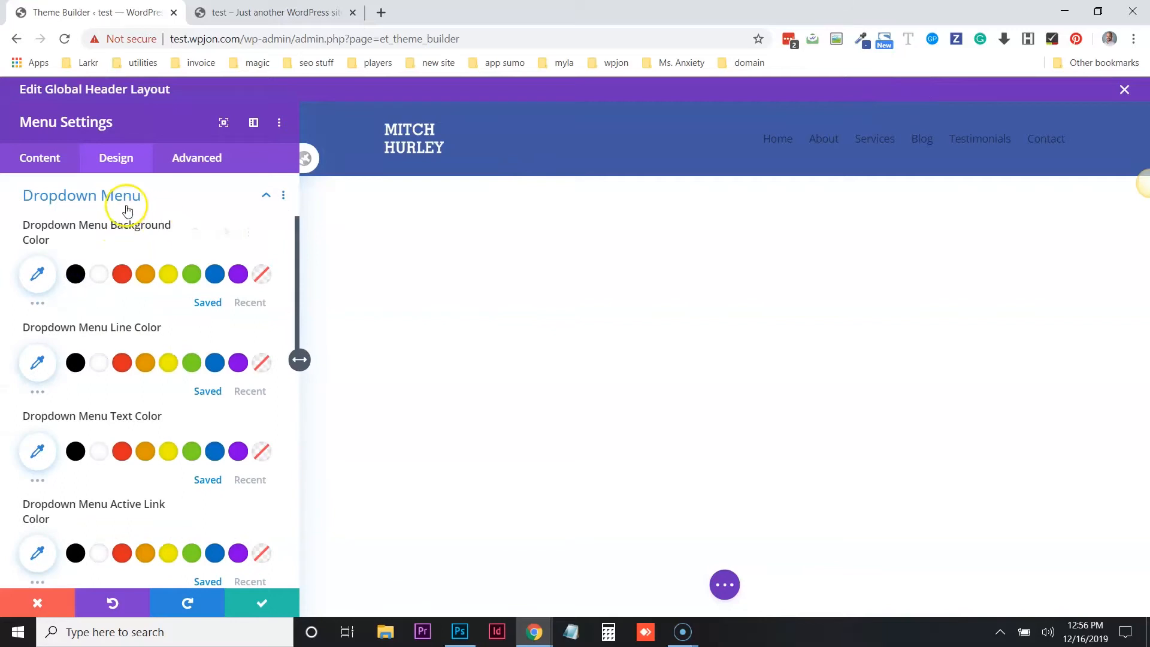
{"action": "left_click", "coordinate": [126, 200]}
{"action": "scroll", "coordinate": [102, 275], "scroll_direction": "up", "scroll_amount": 2}
{"action": "left_click", "coordinate": [85, 264]}
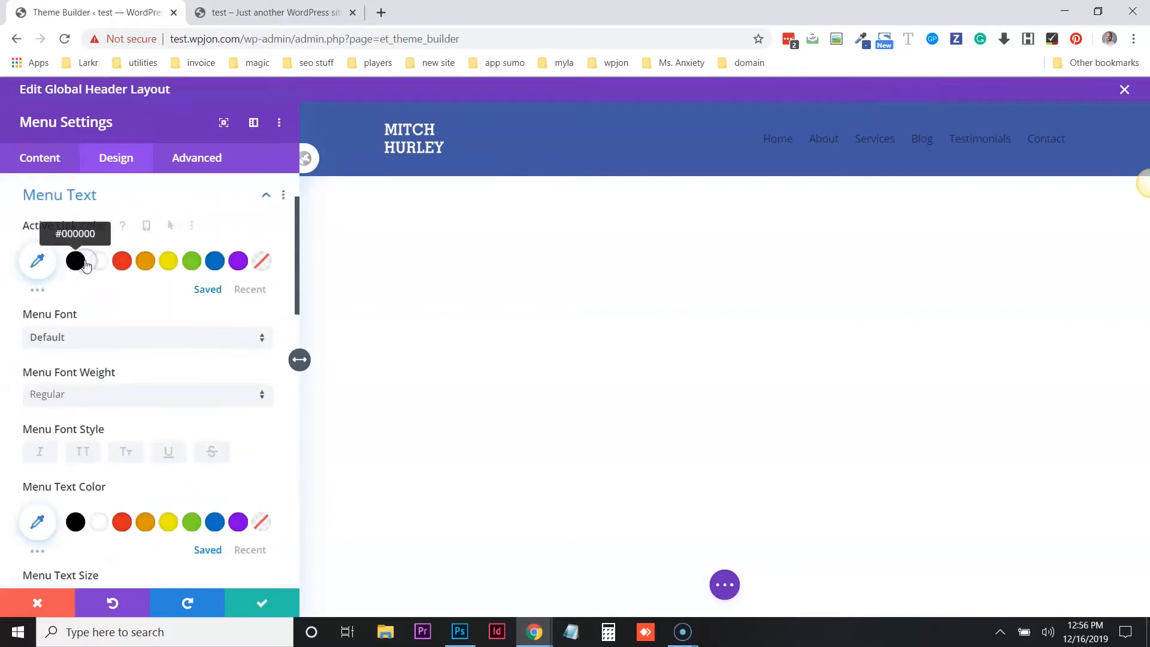
{"action": "left_click", "coordinate": [99, 261]}
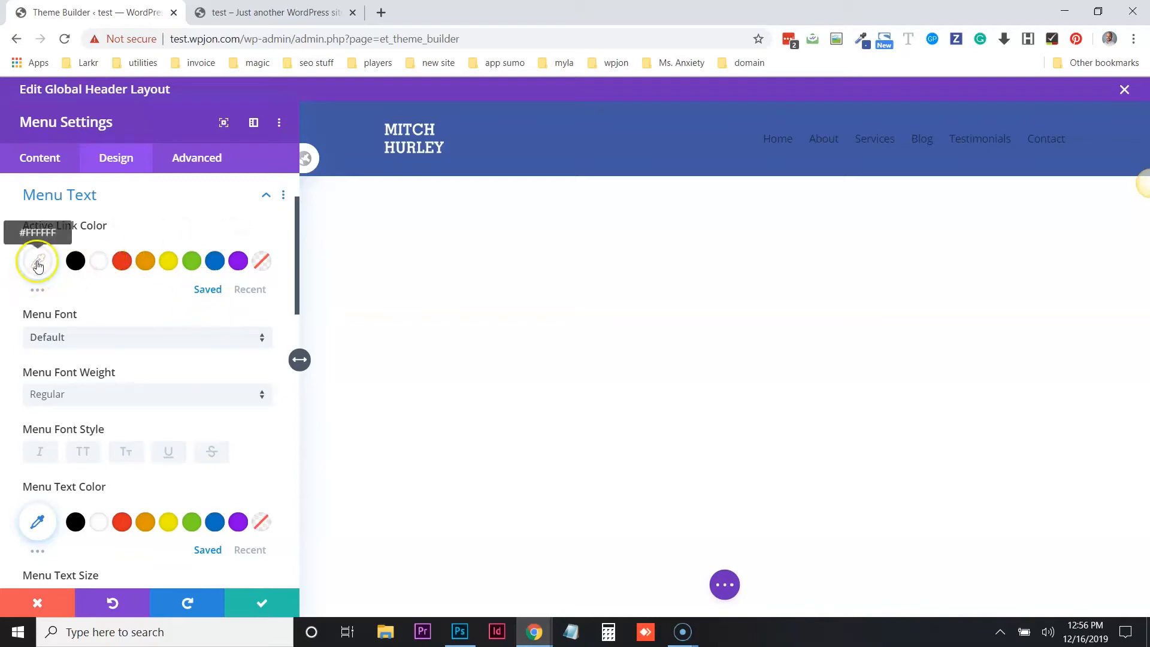
{"action": "scroll", "coordinate": [95, 329], "scroll_direction": "down", "scroll_amount": 1}
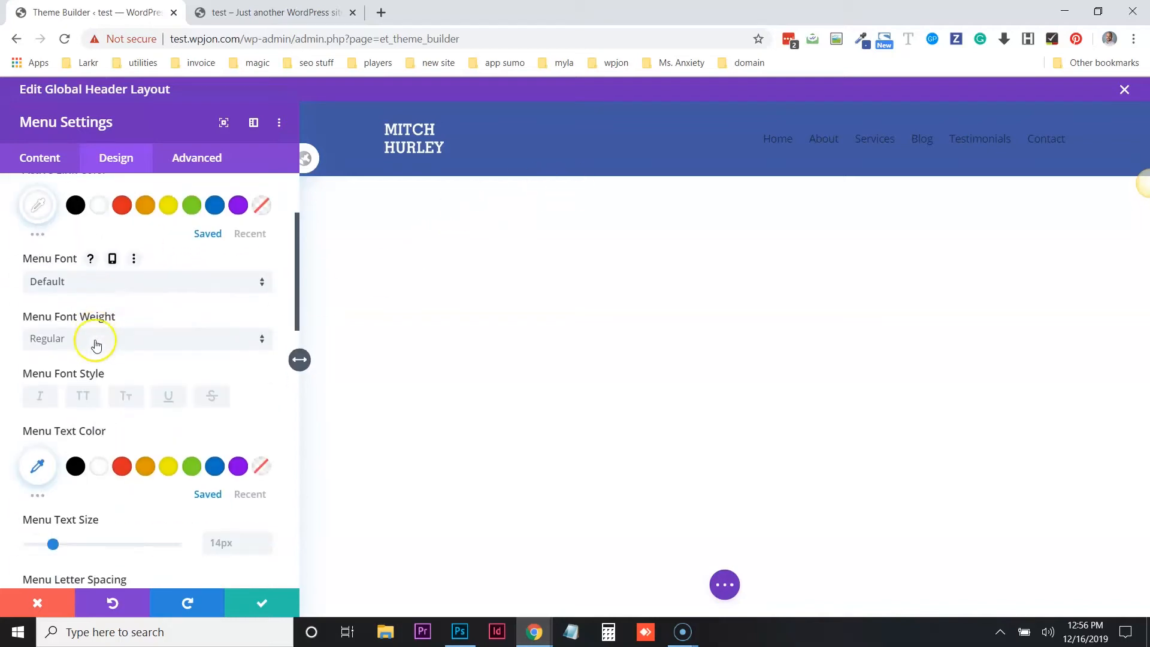
{"action": "left_click", "coordinate": [102, 456]}
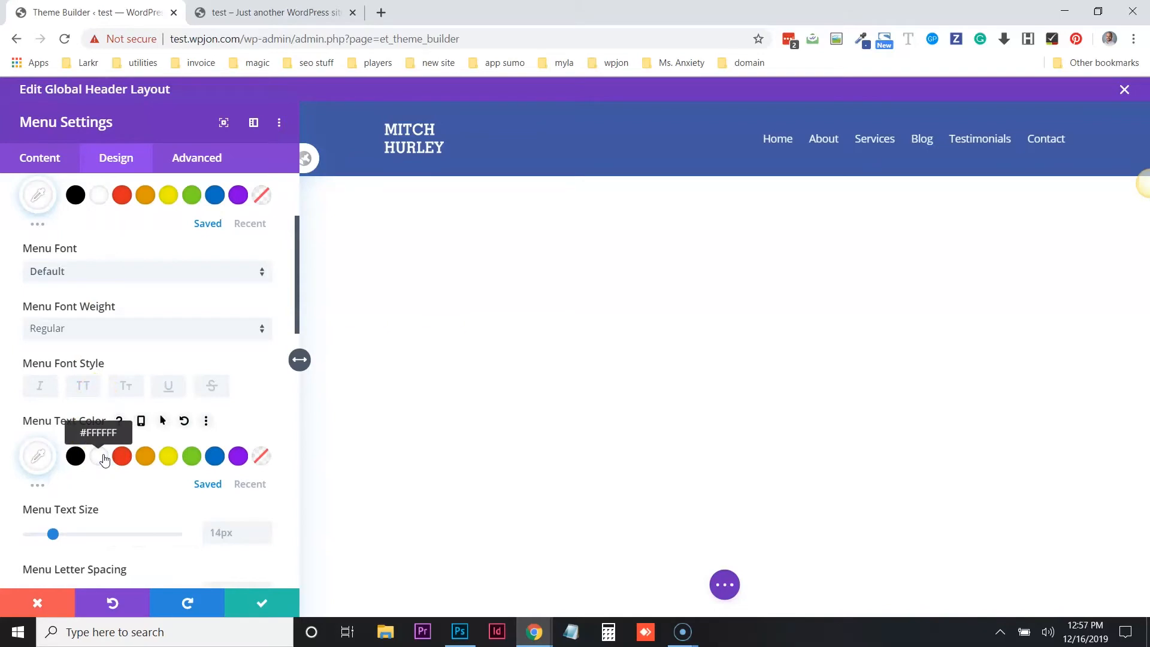
{"action": "left_click", "coordinate": [85, 389]}
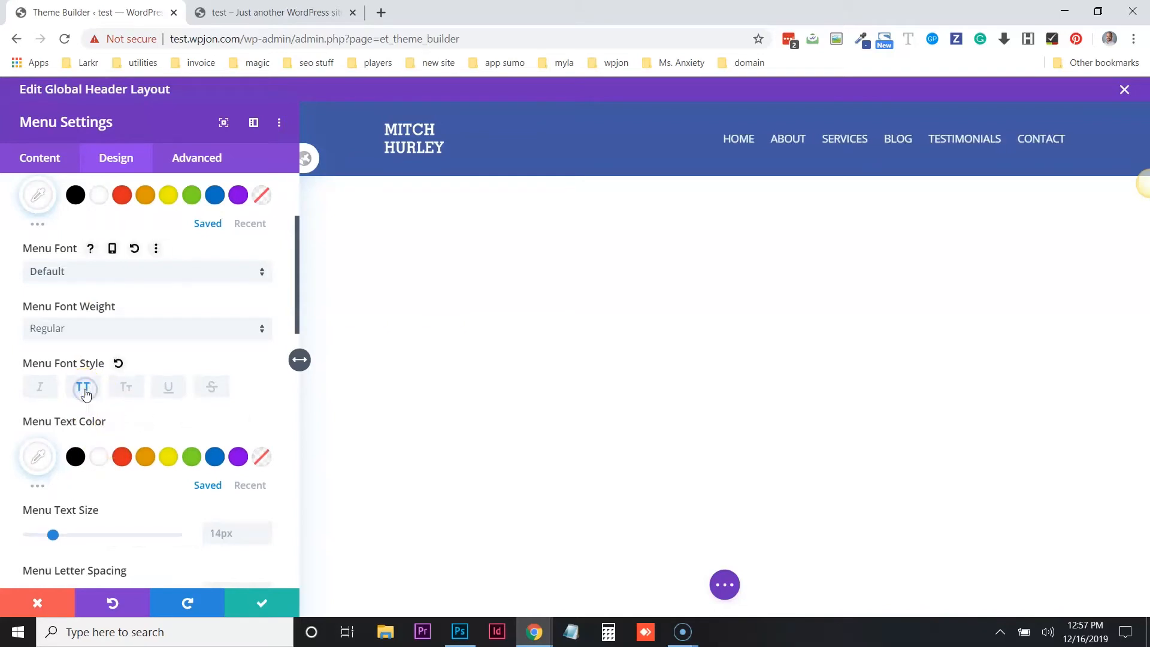
- Try the Abril Fatface font for the menu text
{"action": "scroll", "coordinate": [116, 205], "scroll_direction": "down", "scroll_amount": 1}
{"action": "scroll", "coordinate": [95, 277], "scroll_direction": "up", "scroll_amount": 1}
{"action": "left_click", "coordinate": [100, 269]}
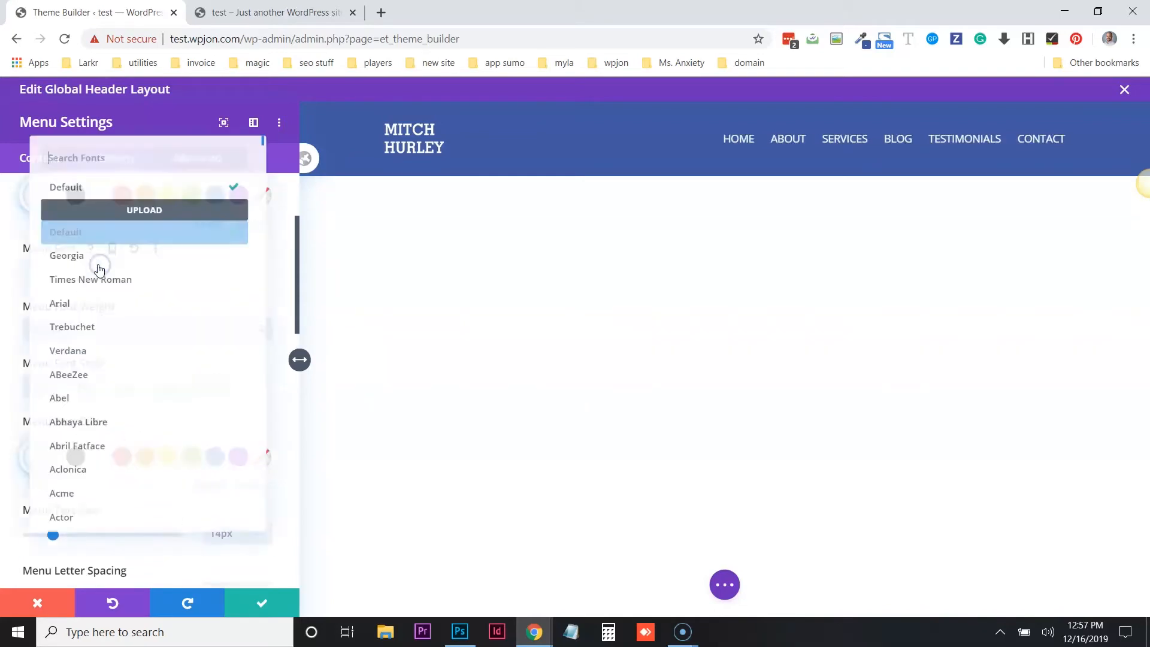
{"action": "left_click", "coordinate": [119, 454]}
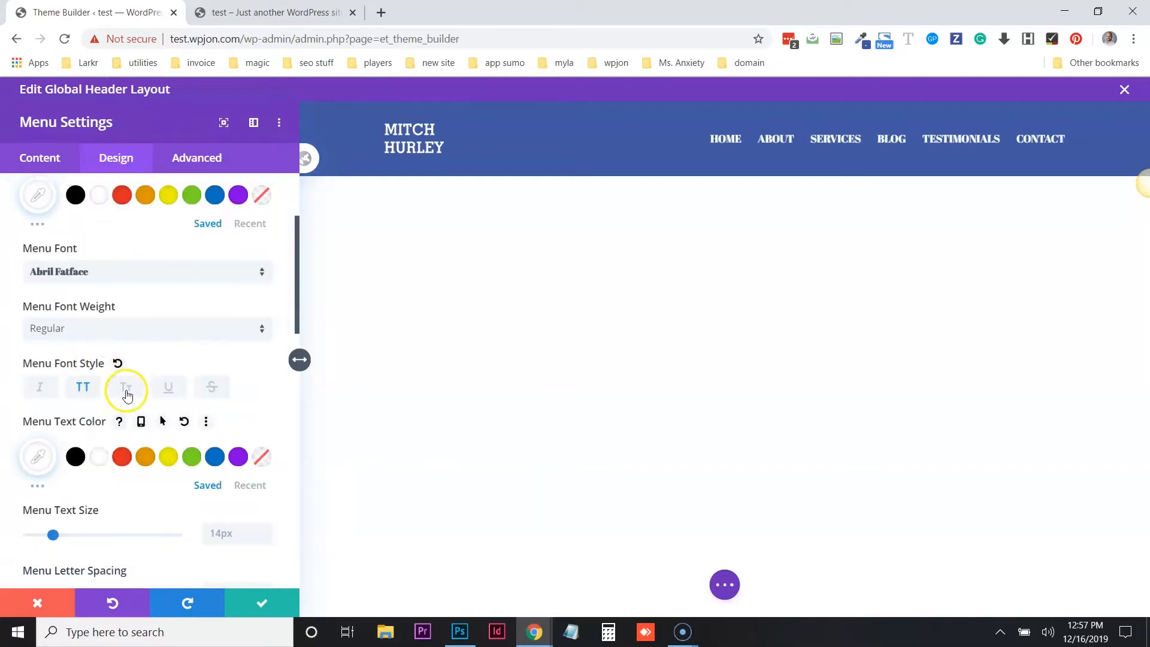
- Set the menu font to Montserrat with the Heavy font weight
{"action": "left_click", "coordinate": [98, 275]}
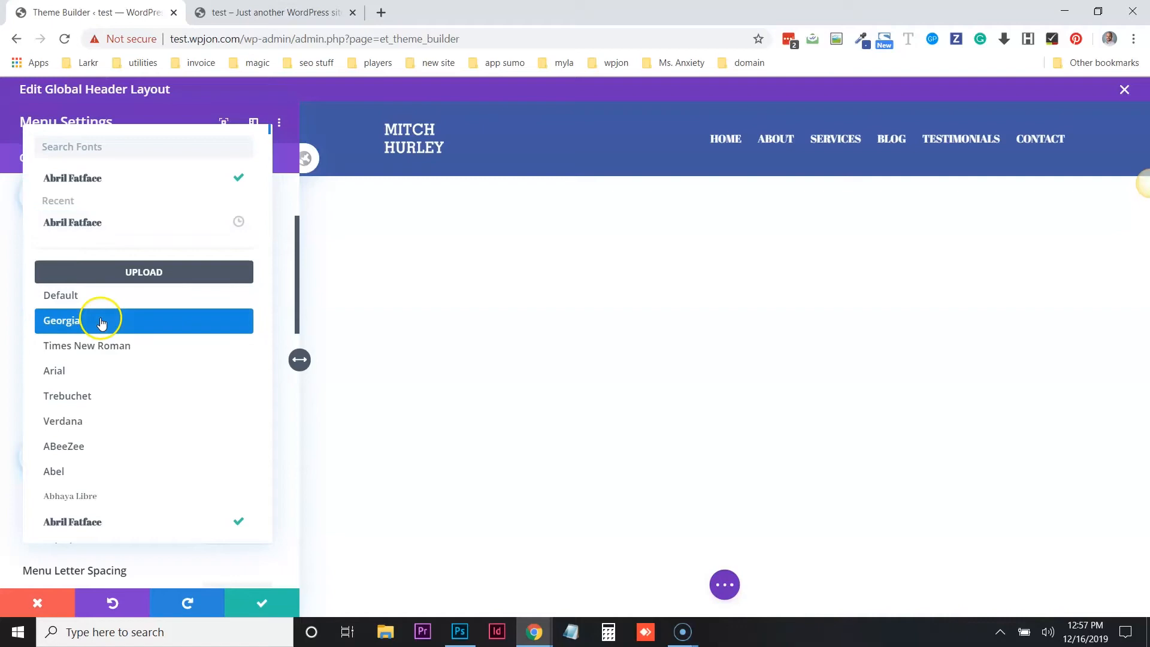
{"action": "scroll", "coordinate": [106, 407], "scroll_direction": "down", "scroll_amount": 2}
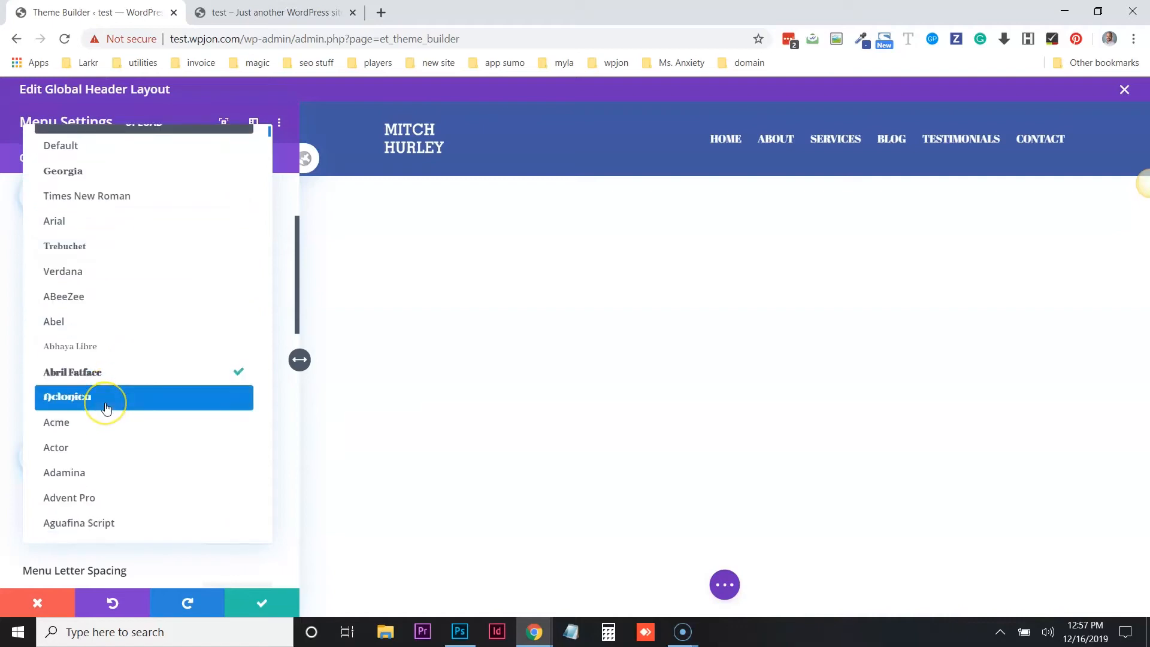
{"action": "scroll", "coordinate": [105, 406], "scroll_direction": "up", "scroll_amount": 2}
{"action": "left_click", "coordinate": [107, 145]}
{"action": "type", "text": "montse"}
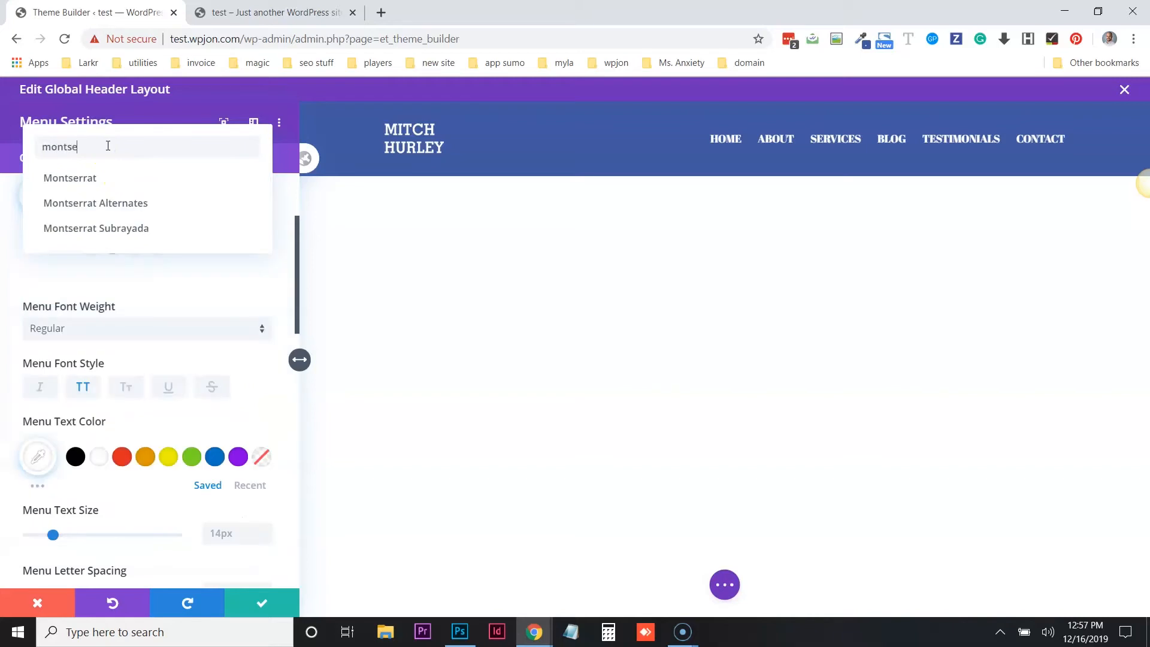
{"action": "left_click", "coordinate": [109, 171]}
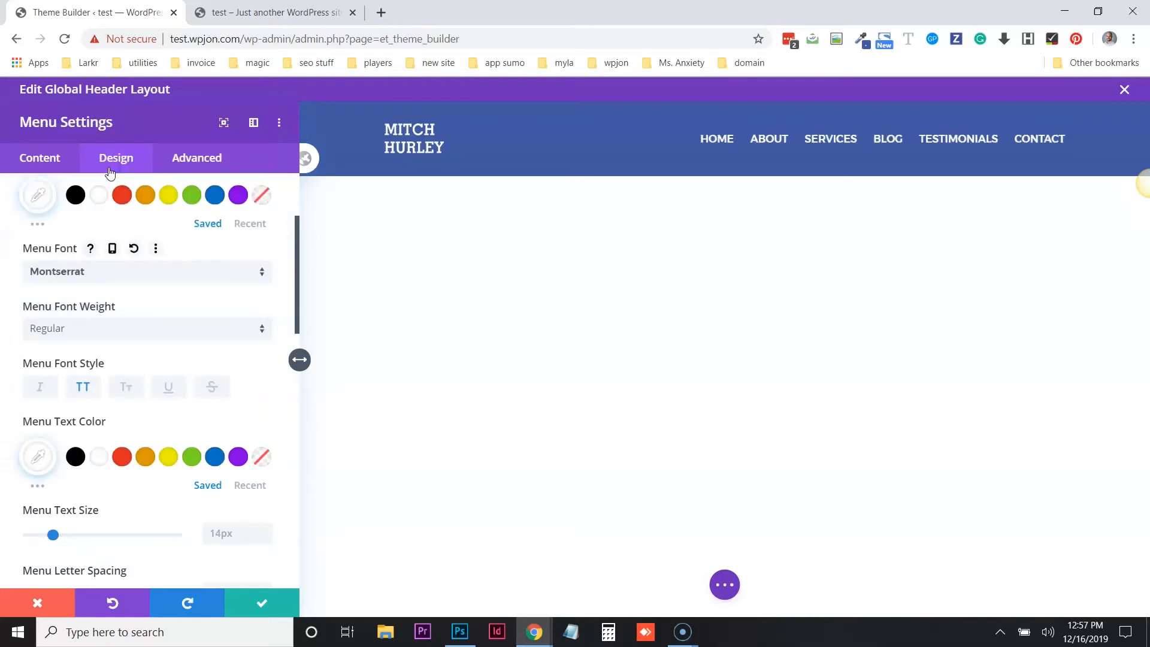
{"action": "left_click", "coordinate": [161, 339]}
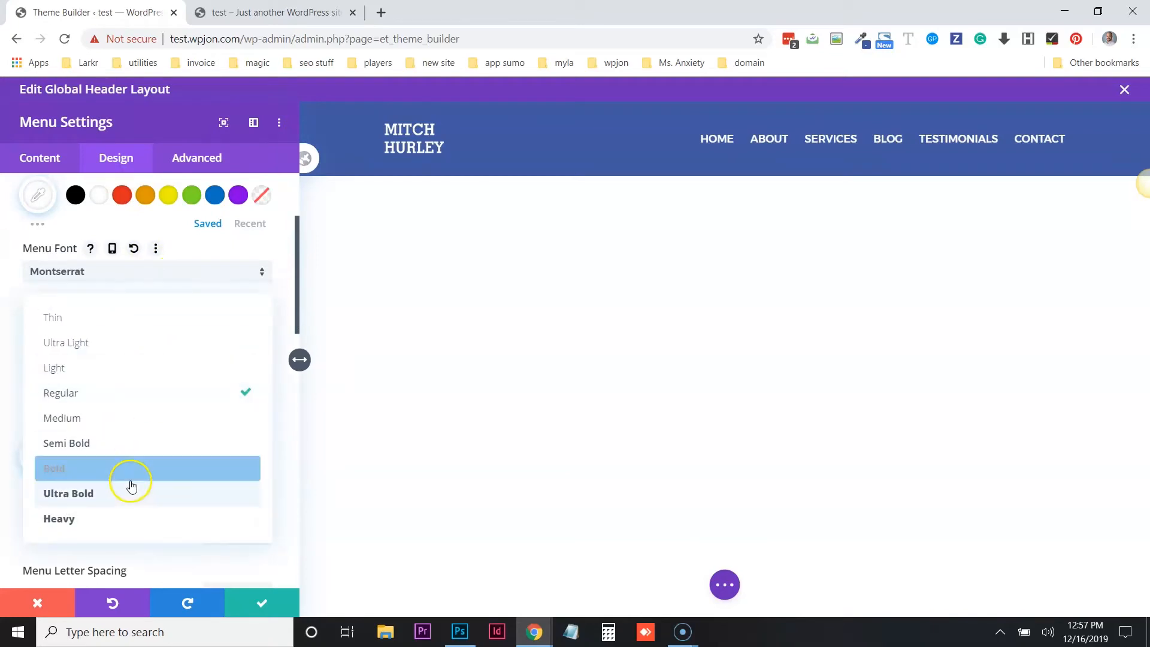
{"action": "left_click", "coordinate": [99, 515]}
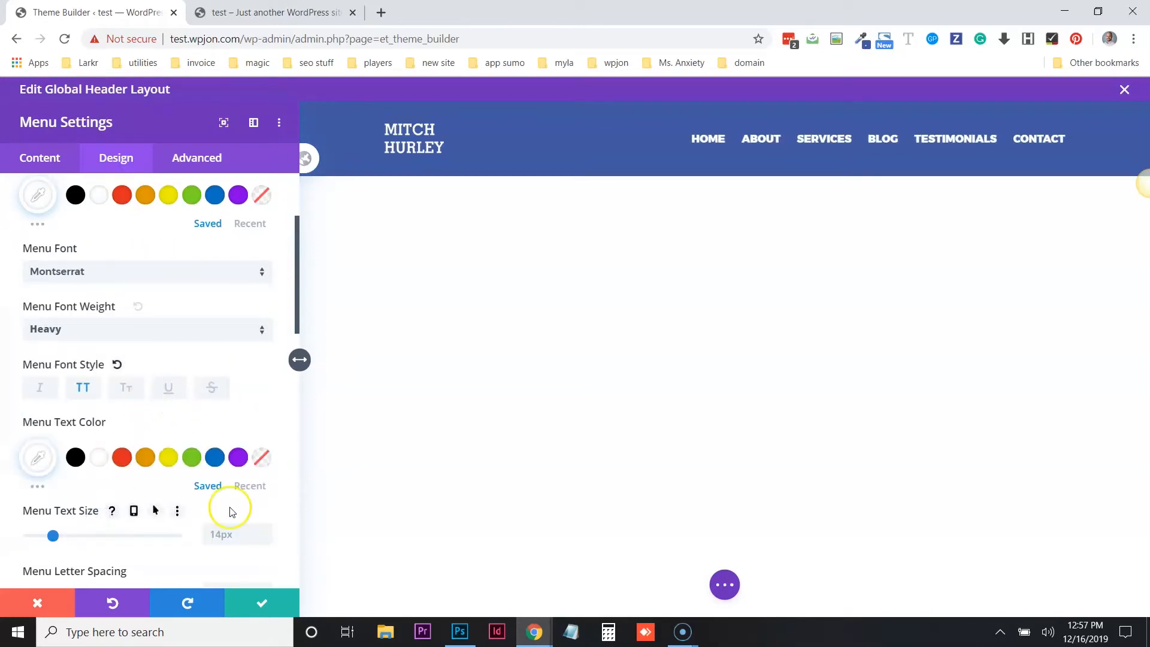
- Set the menu text size to 16px and save the Menu module's settings
{"action": "left_click", "coordinate": [264, 530]}
{"action": "left_click", "coordinate": [264, 530]}
{"action": "left_click", "coordinate": [264, 530]}
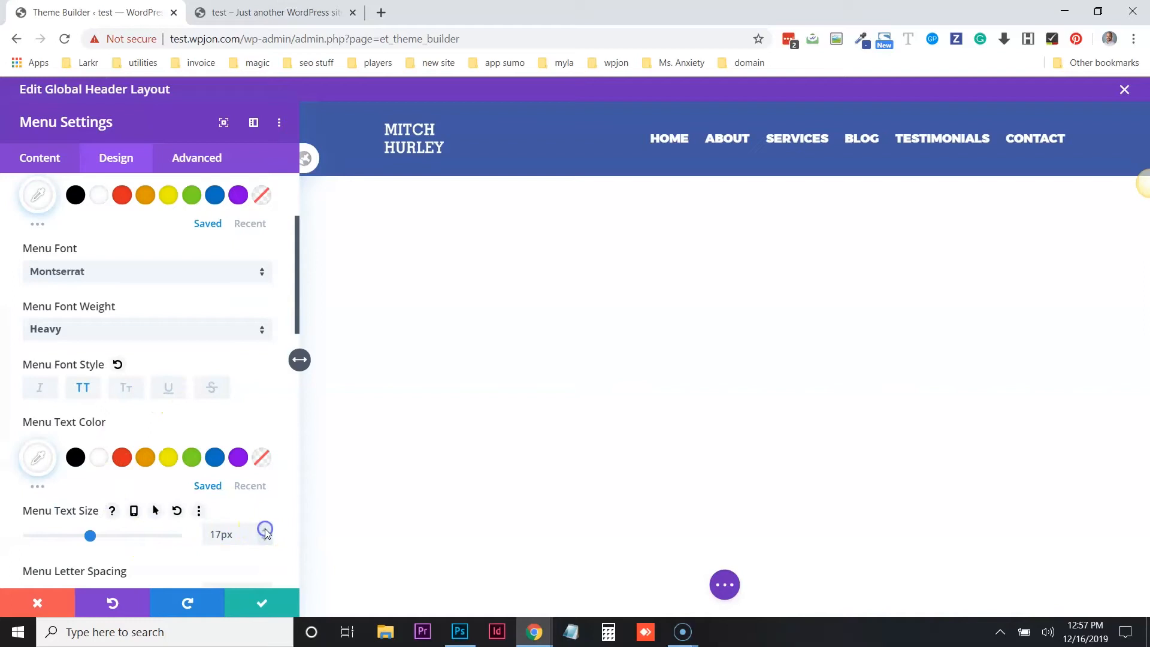
{"action": "left_click", "coordinate": [264, 530]}
{"action": "left_click", "coordinate": [264, 539]}
{"action": "left_click", "coordinate": [265, 540]}
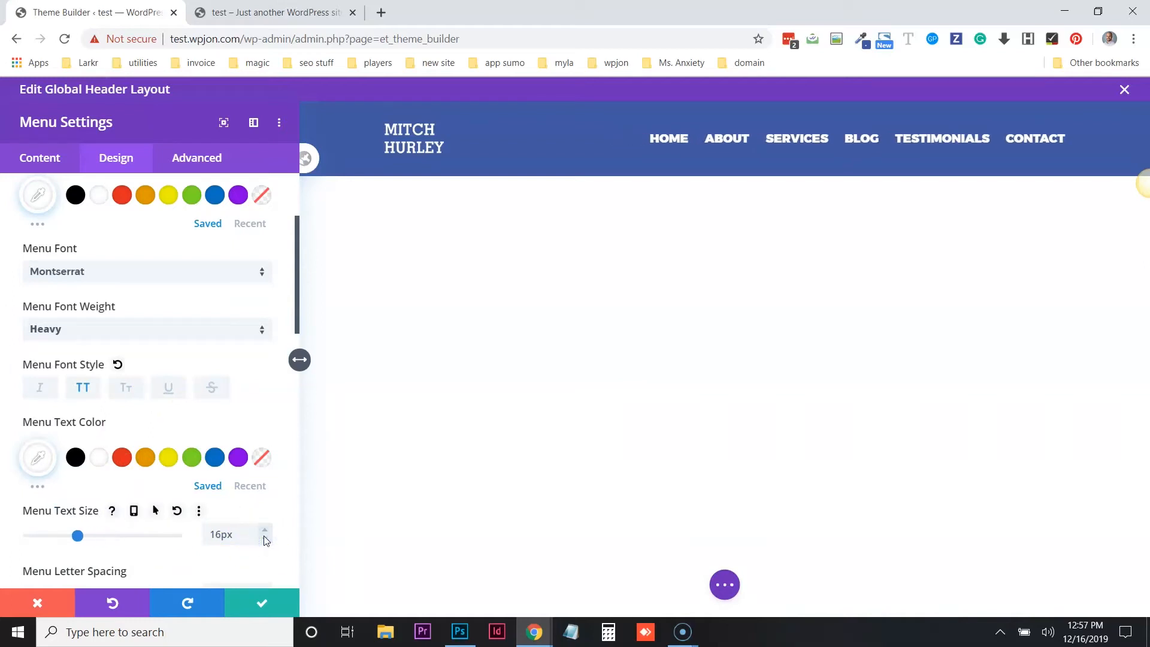
{"action": "left_click", "coordinate": [265, 601]}
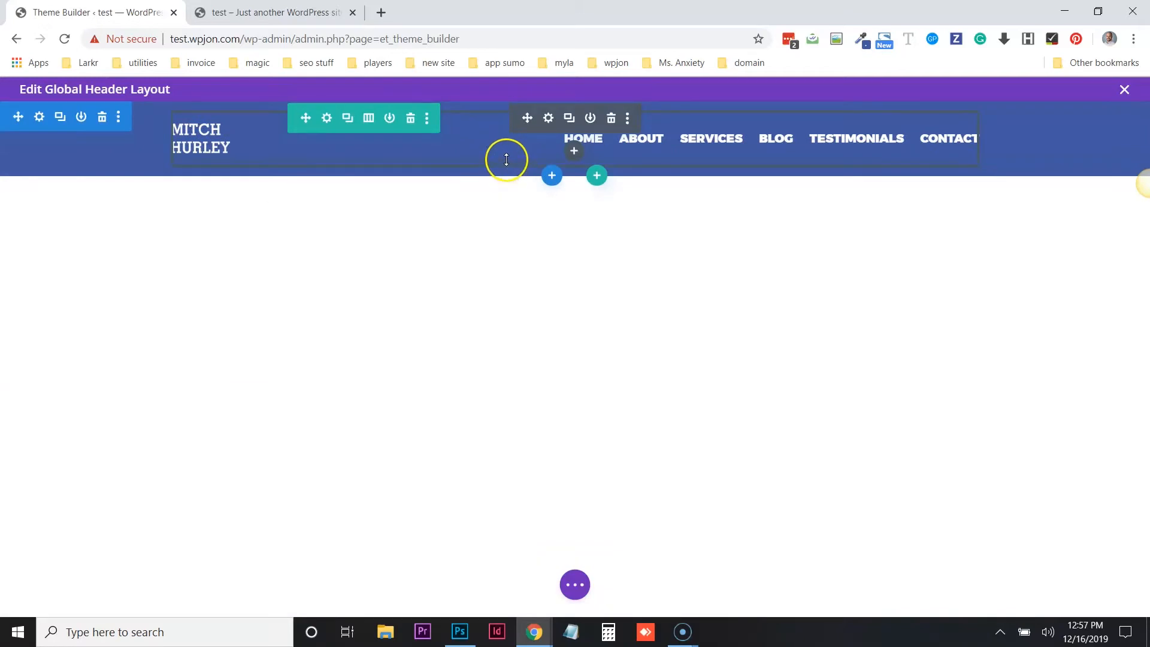
- Save the global header layout and close the layout editor
{"action": "mouse_move", "coordinate": [506, 160]}
{"action": "left_mouse_down"}
{"action": "mouse_move", "coordinate": [503, 178]}
{"action": "mouse_move", "coordinate": [503, 145]}
{"action": "left_mouse_up"}
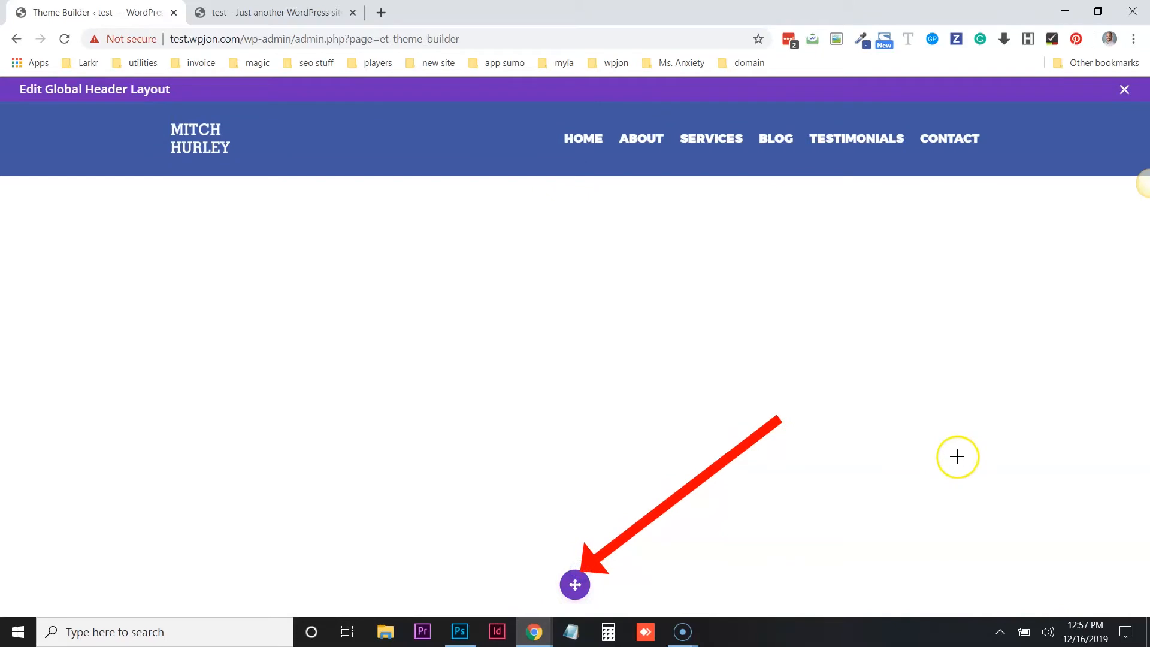
{"action": "left_click", "coordinate": [576, 583]}
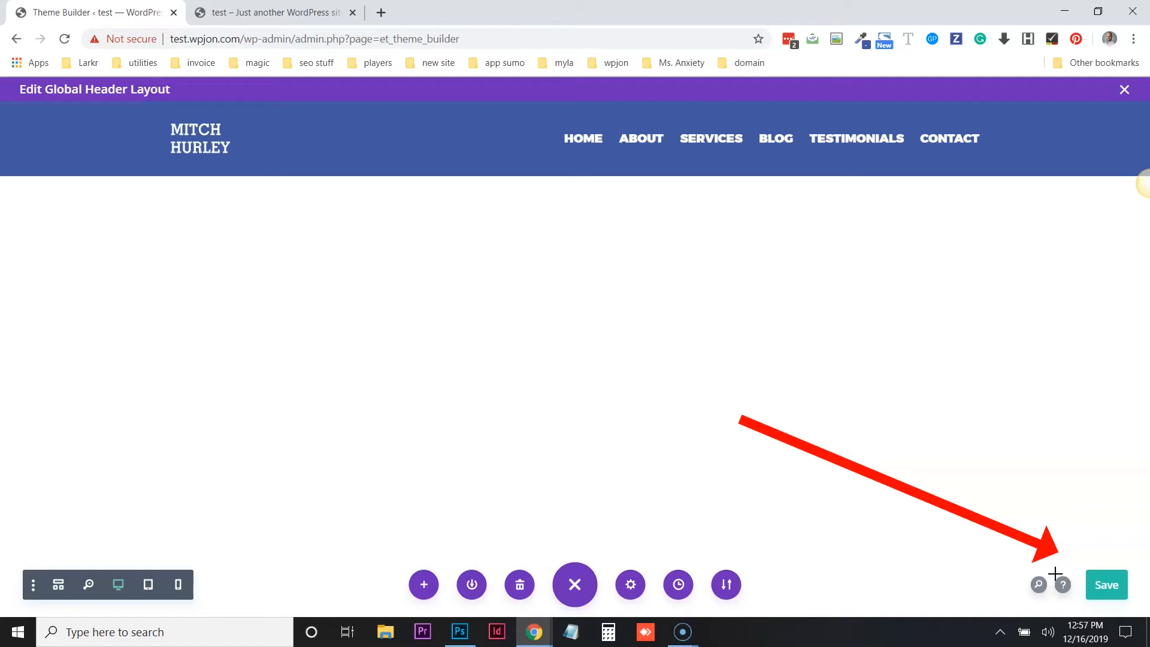
{"action": "left_click", "coordinate": [1105, 584]}
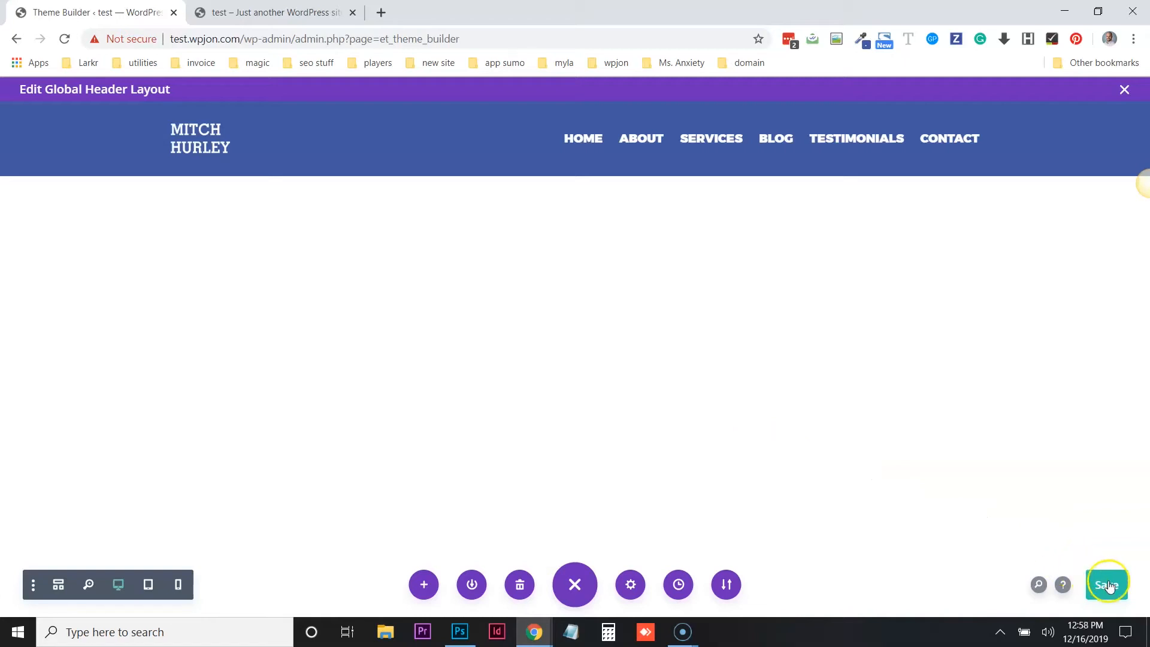
{"action": "left_click", "coordinate": [971, 463]}
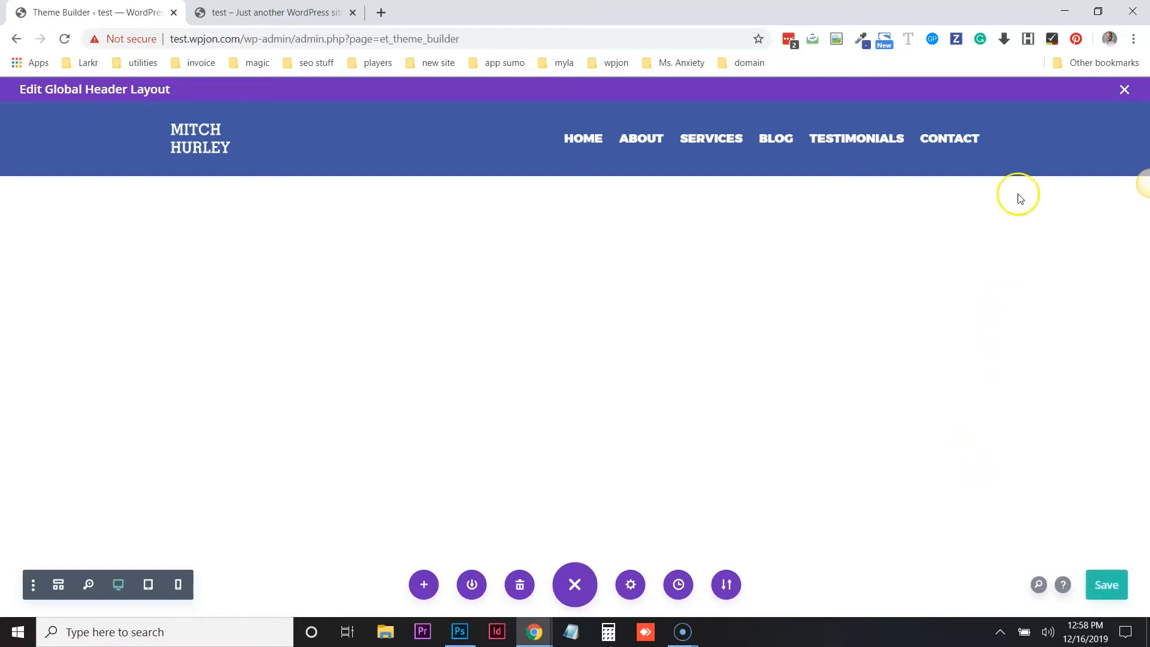
{"action": "left_click", "coordinate": [1125, 90]}
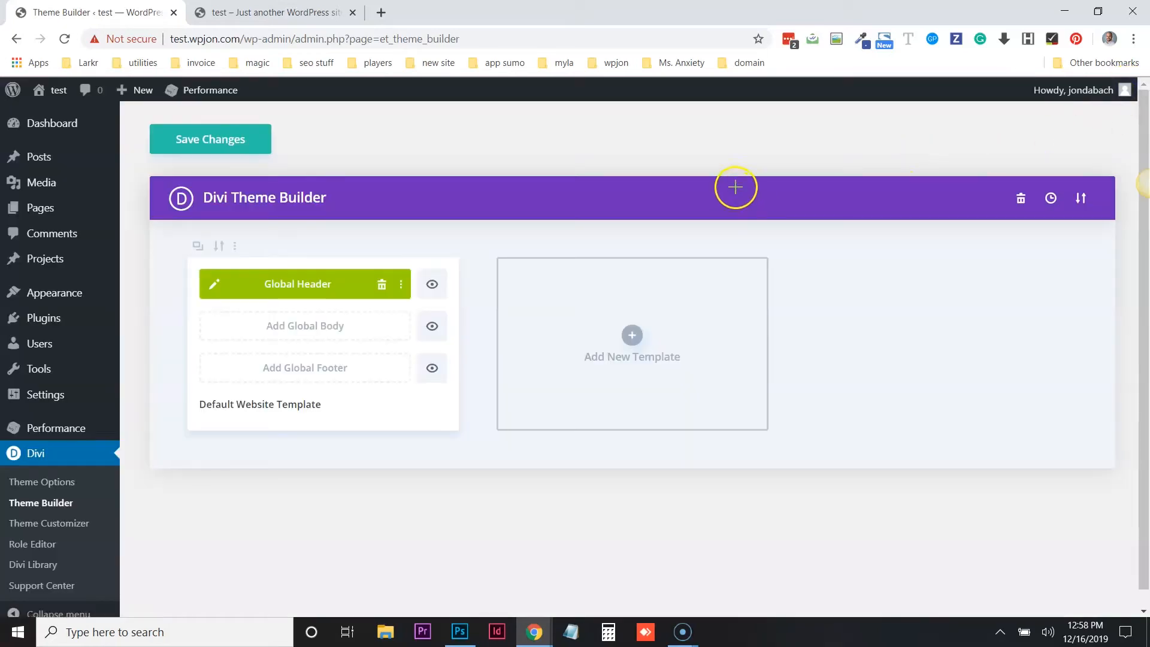
- Save the Divi Theme Builder changes
{"action": "left_click_drag", "start_coordinate": [866, 141], "coordinate": [281, 141]}
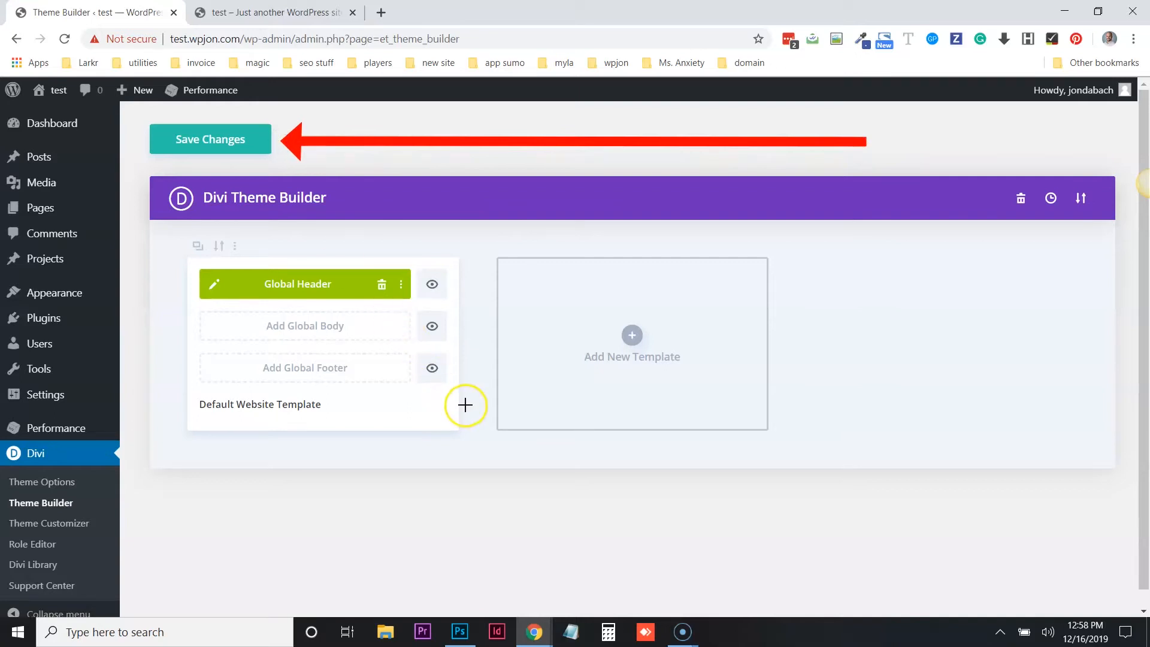
{"action": "key", "text": "Escape"}
{"action": "left_click", "coordinate": [220, 145]}
- Reload the live homepage and check how the custom header looks above the page content while scrolling
{"action": "left_click", "coordinate": [275, 12]}
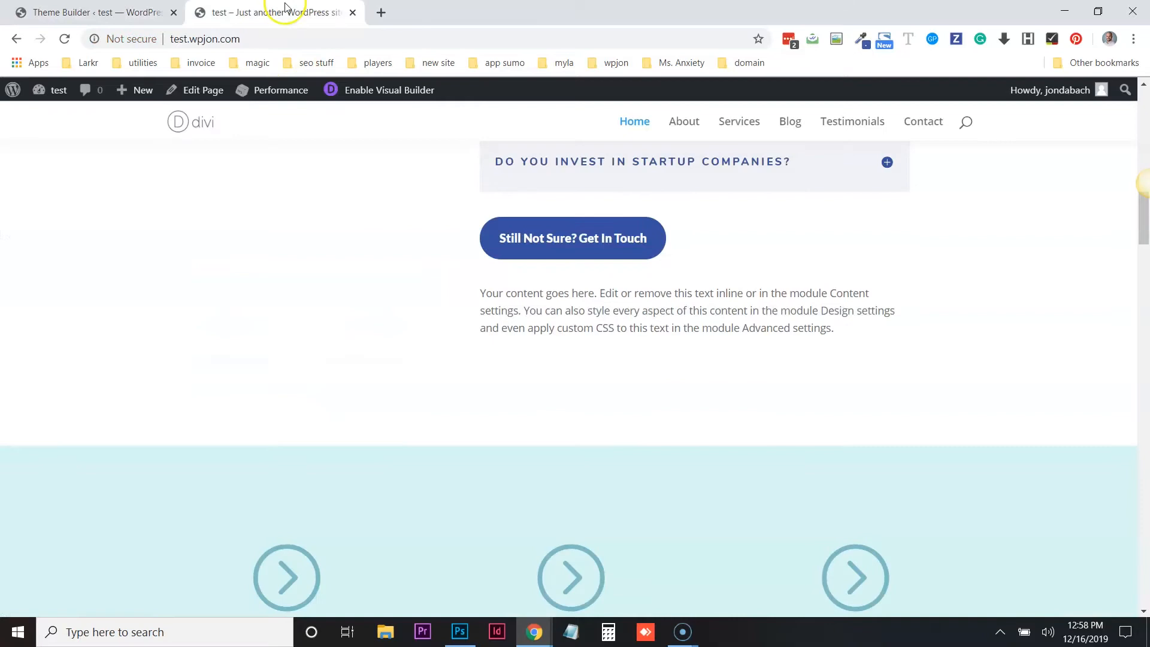
{"action": "scroll", "coordinate": [331, 277], "scroll_direction": "up", "scroll_amount": 10}
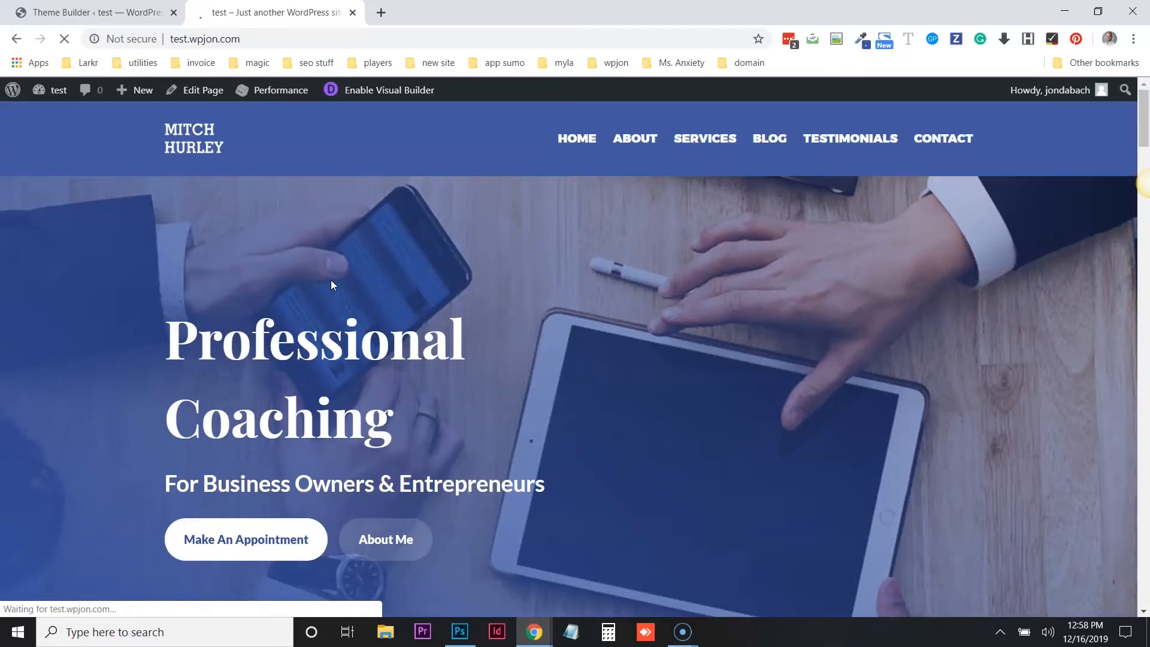
{"action": "scroll", "coordinate": [331, 272], "scroll_direction": "down", "scroll_amount": 8}
{"action": "scroll", "coordinate": [331, 270], "scroll_direction": "up", "scroll_amount": 8}
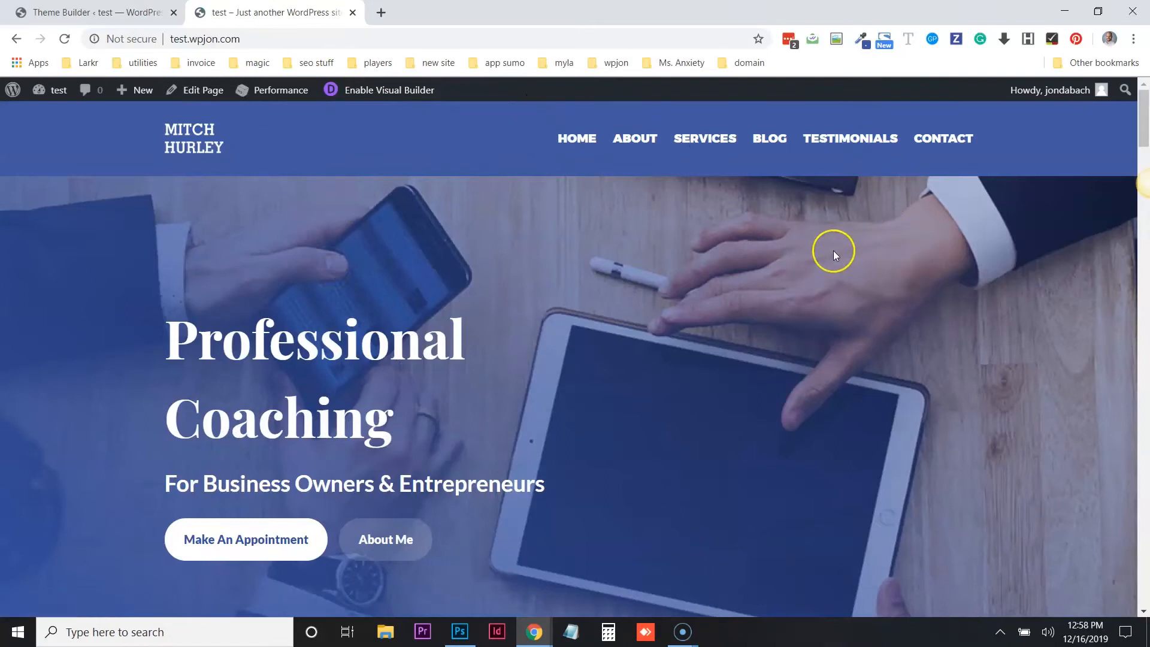
- Open the site's Blog page in a new tab, check its header, and return to the homepage
{"action": "right_click", "coordinate": [768, 137]}
{"action": "left_click", "coordinate": [797, 149]}
{"action": "left_click", "coordinate": [407, 12]}
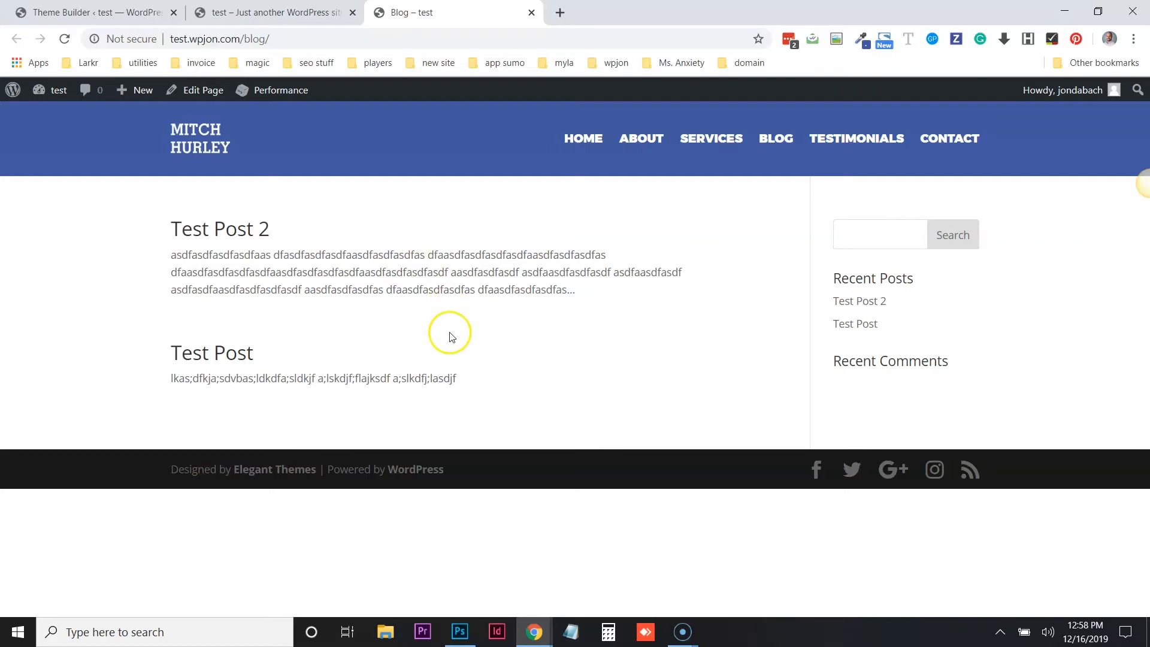
{"action": "left_click", "coordinate": [207, 12]}
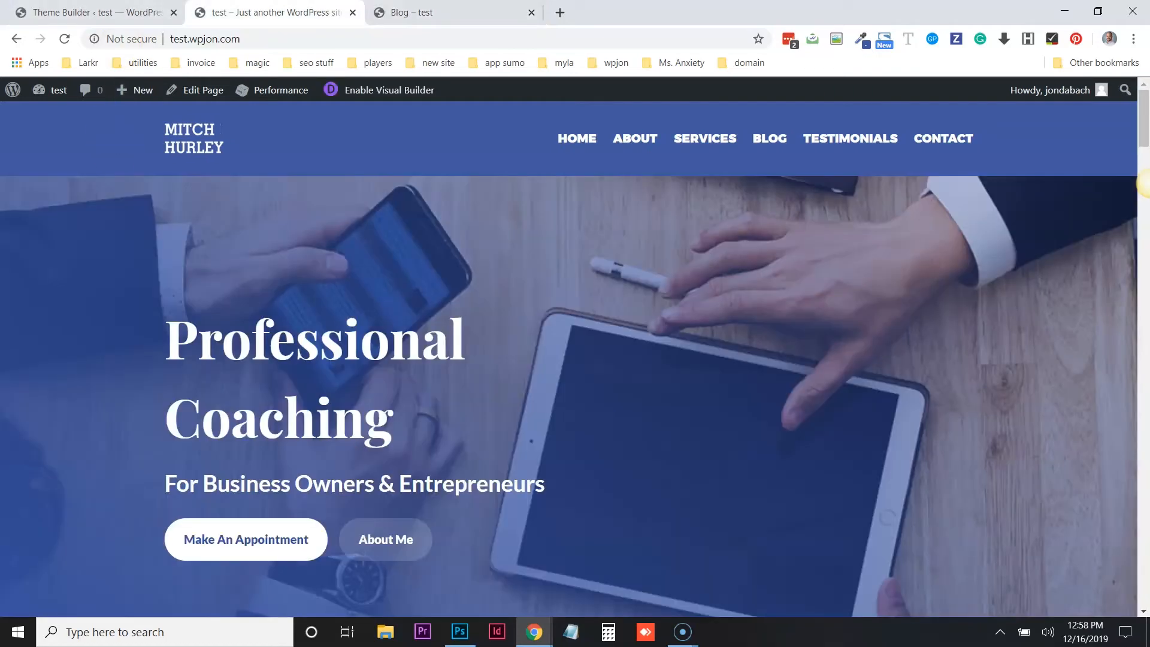
- Reopen the Global Header layout in the Theme Builder and add a regular section with a one-column row and a Text module below the menu
{"action": "left_click", "coordinate": [96, 12]}
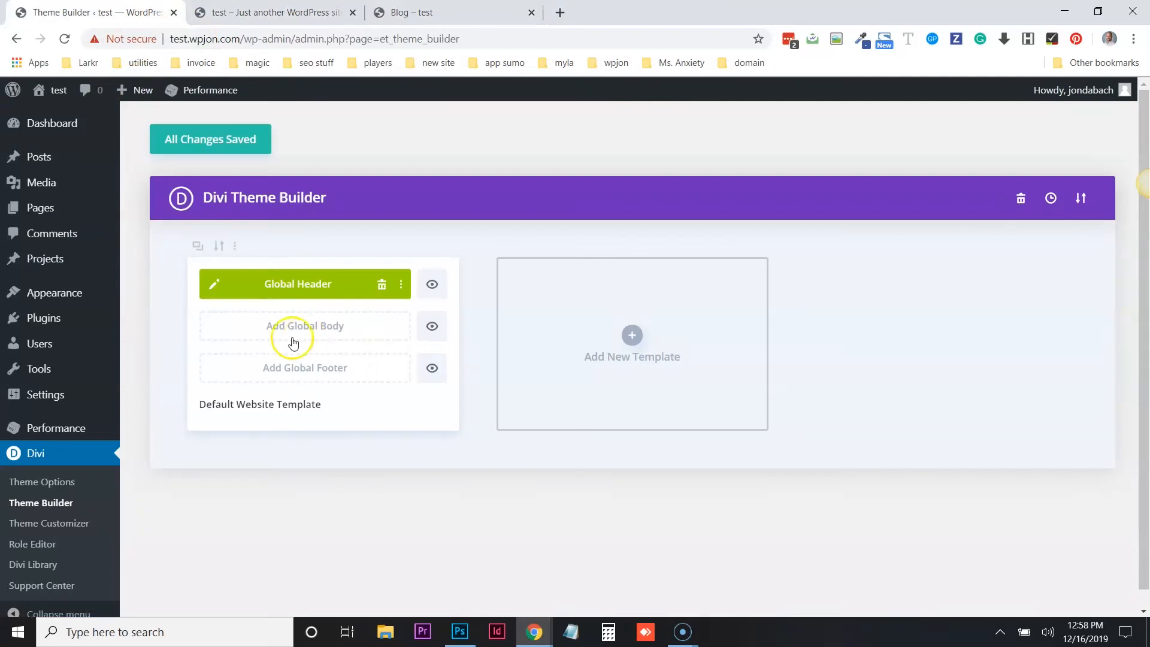
{"action": "left_click", "coordinate": [212, 285]}
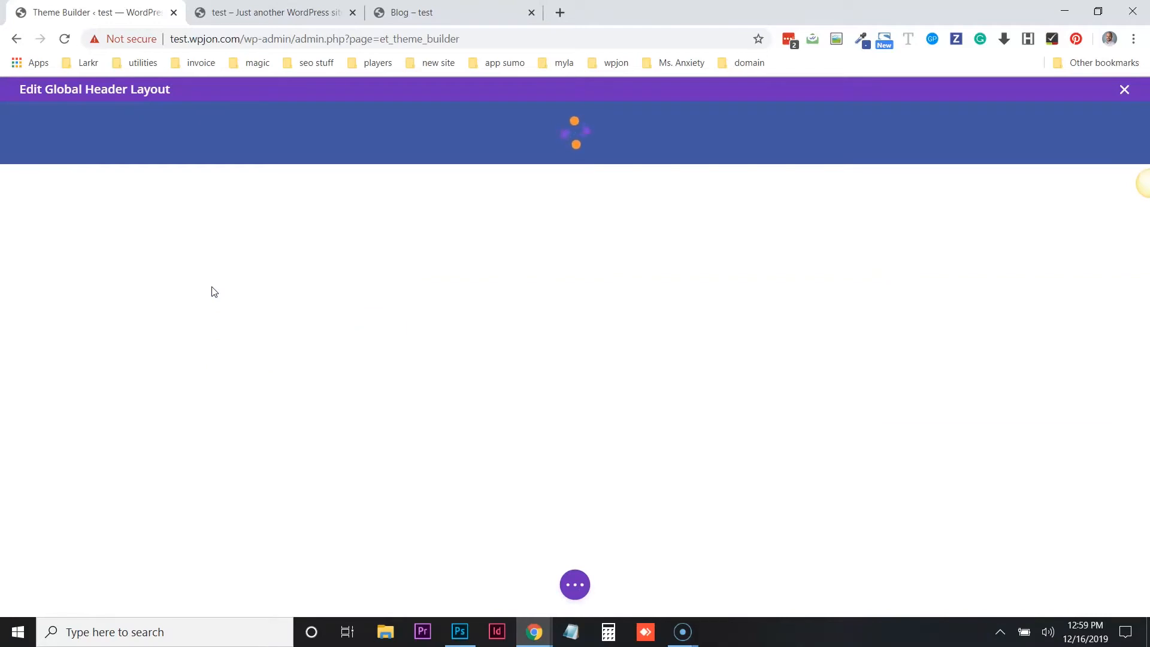
{"action": "mouse_move", "coordinate": [466, 135]}
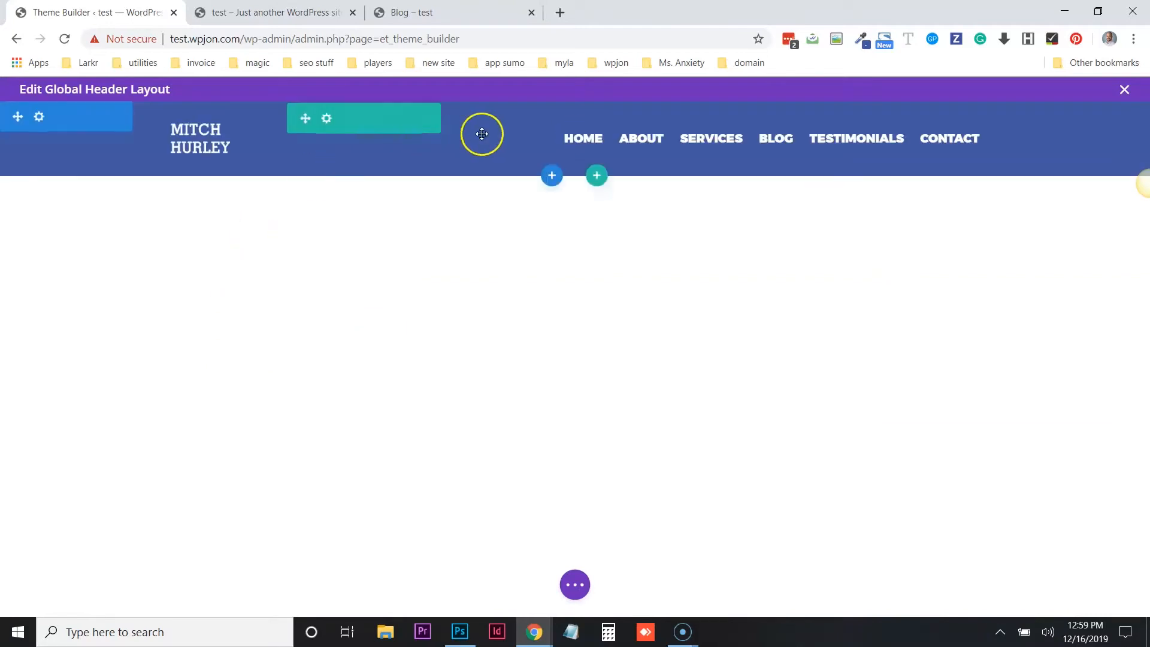
{"action": "left_click", "coordinate": [552, 177]}
{"action": "left_click", "coordinate": [461, 293]}
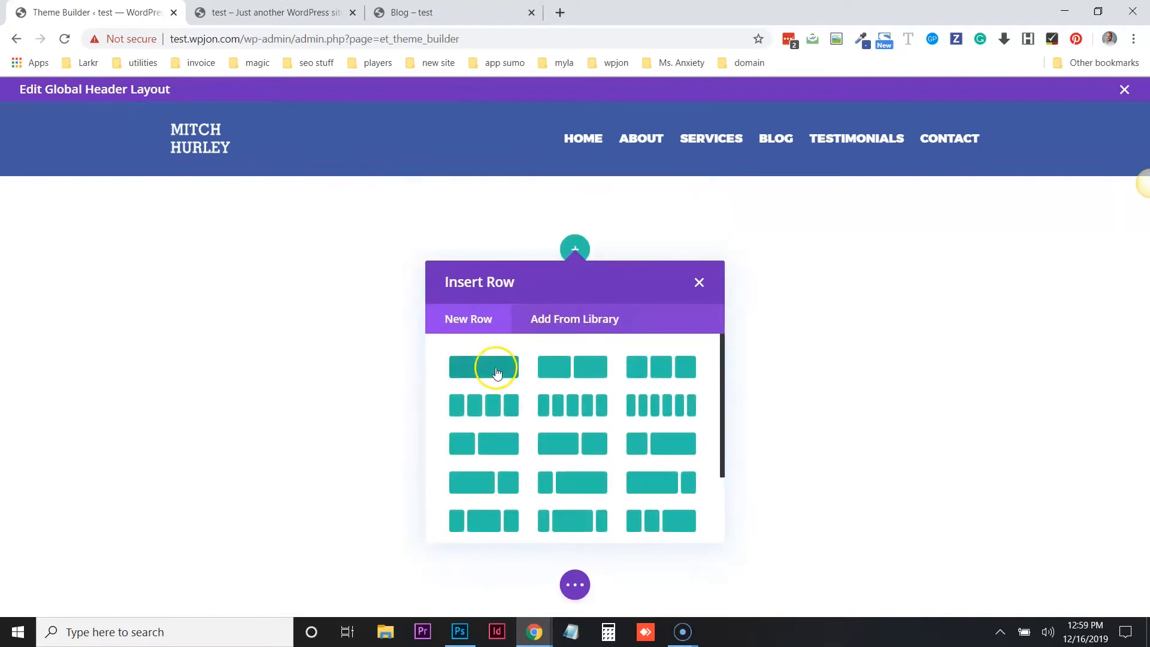
{"action": "left_click", "coordinate": [496, 372]}
{"action": "type", "text": "text"}
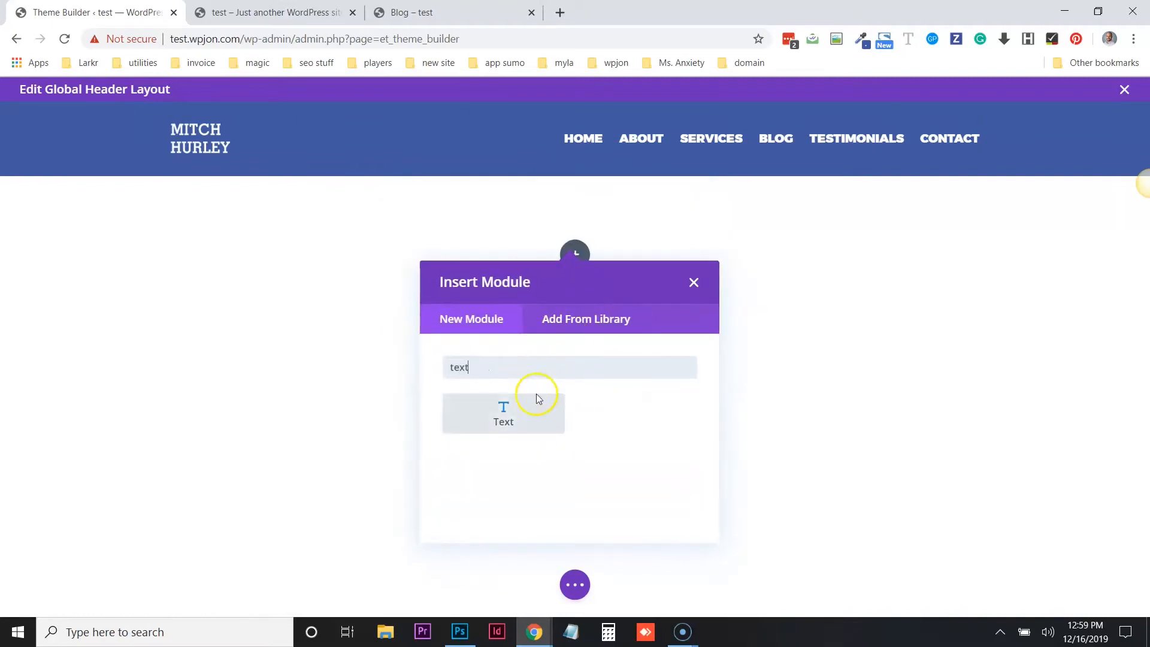
{"action": "left_click", "coordinate": [536, 399]}
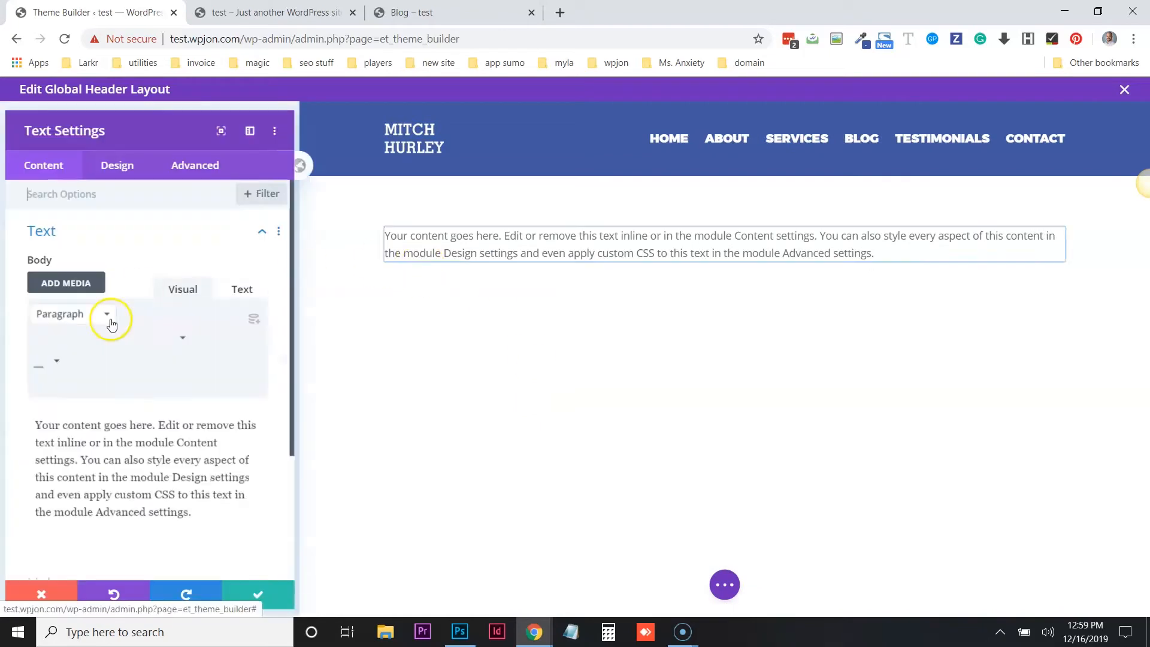
- Replace the new text module's placeholder content with "My Account | Register"
{"action": "key", "text": "ctrl+a"}
{"action": "type", "text": "L"}
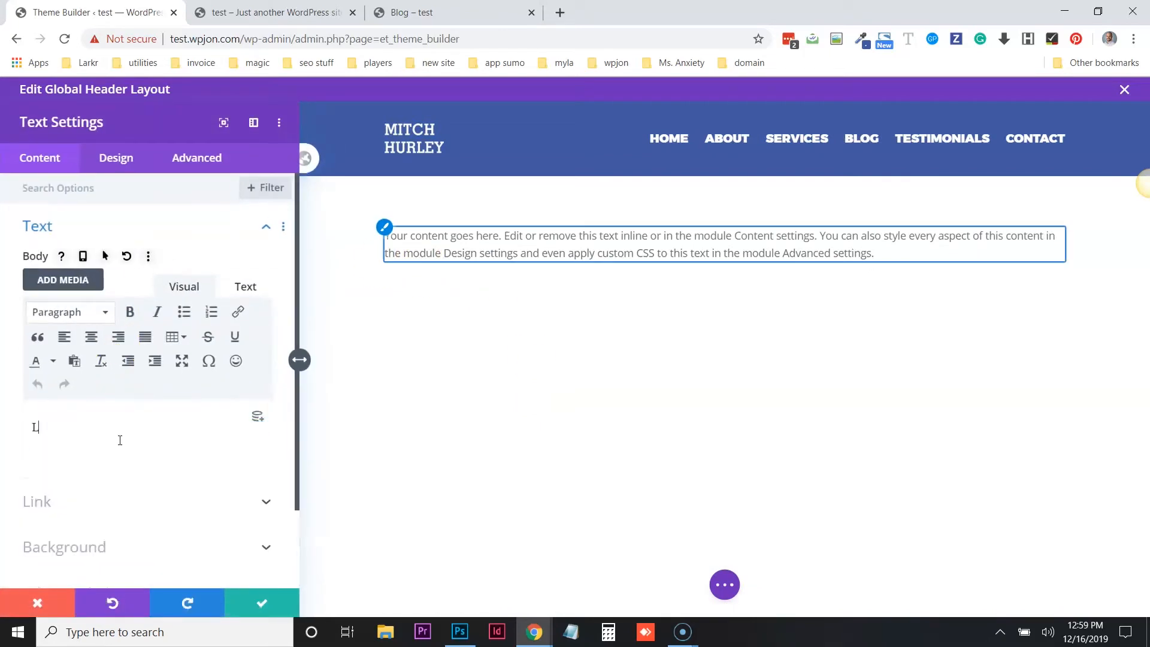
{"action": "type", "text": "oginMy Account | Register"}
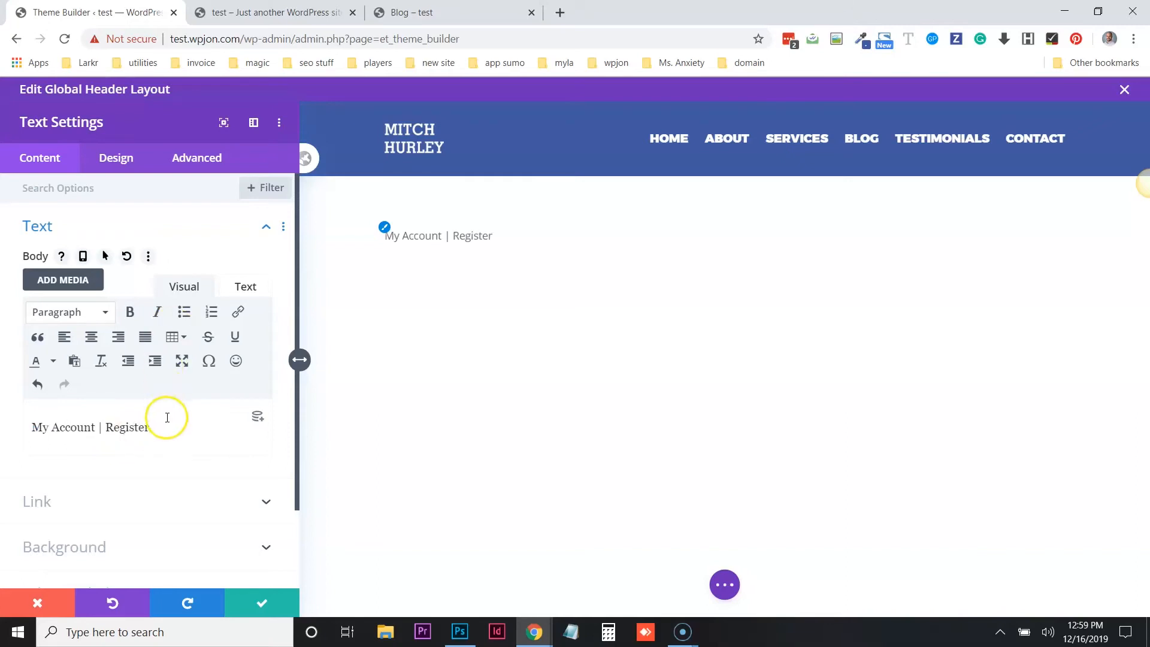
- Style the "My Account | Register" text in white with right alignment and save the text module
{"action": "left_click_drag", "start_coordinate": [153, 426], "coordinate": [3, 424]}
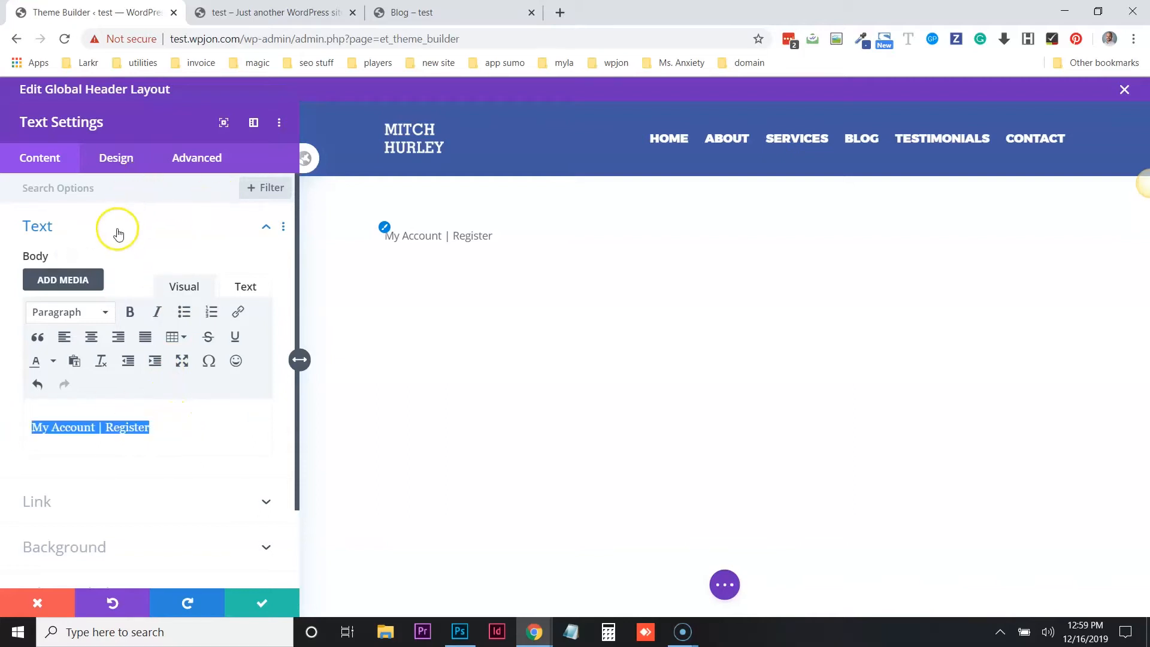
{"action": "left_click", "coordinate": [113, 166]}
{"action": "left_click", "coordinate": [103, 227]}
{"action": "scroll", "coordinate": [143, 383], "scroll_direction": "down", "scroll_amount": 3}
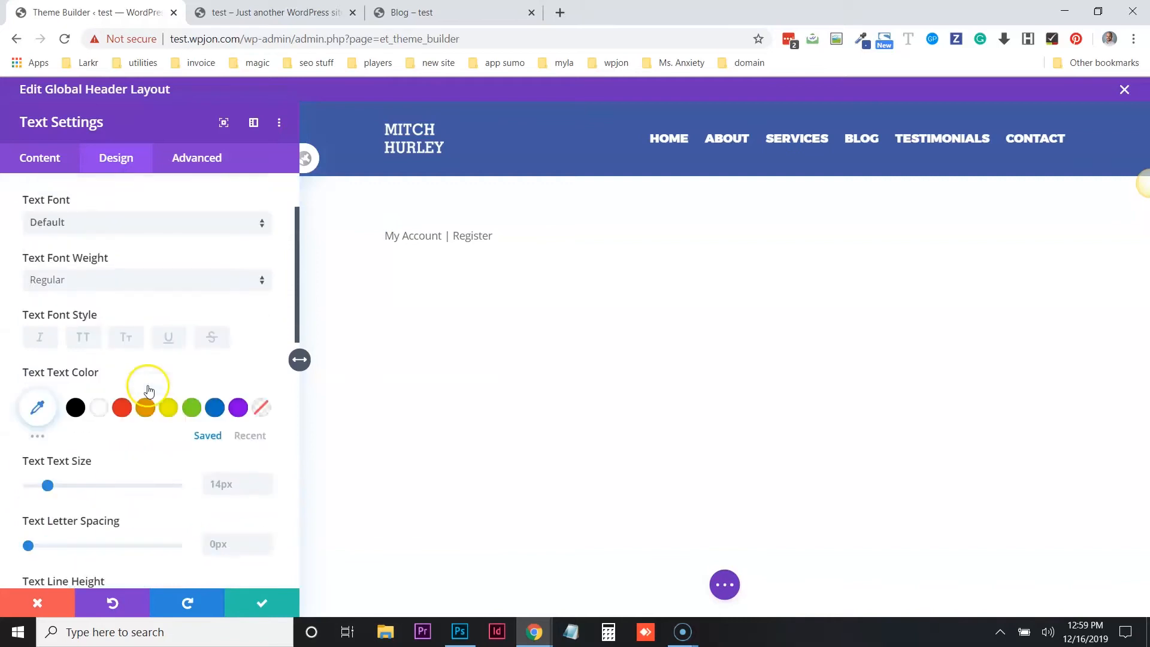
{"action": "scroll", "coordinate": [169, 329], "scroll_direction": "down", "scroll_amount": 4}
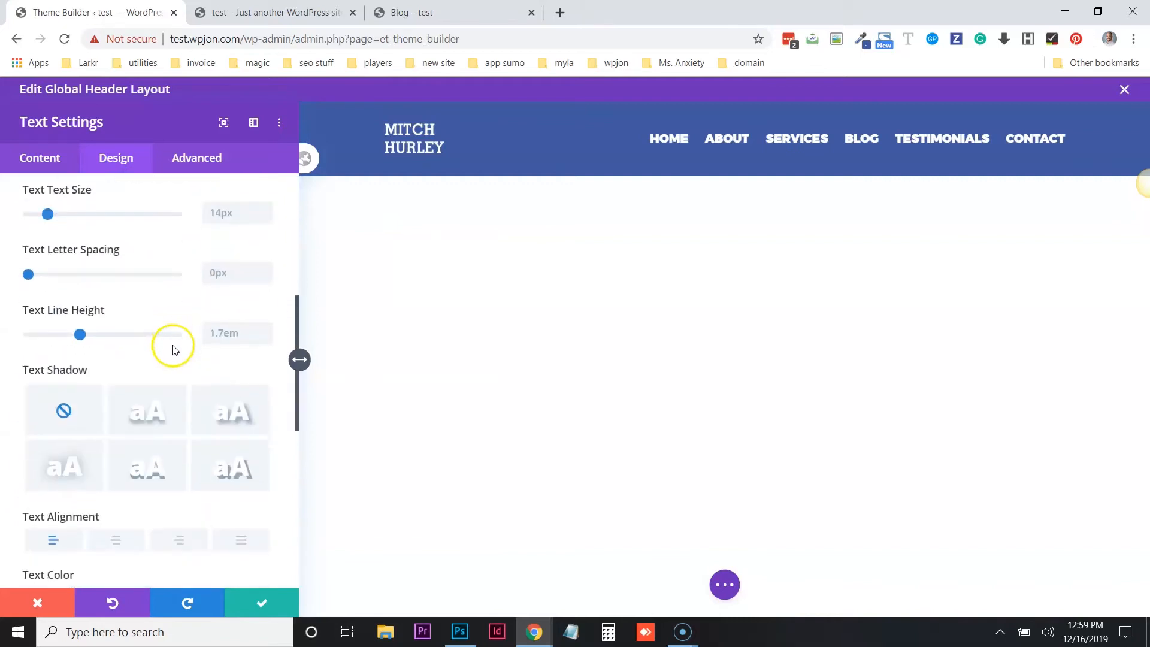
{"action": "left_click", "coordinate": [182, 549]}
{"action": "left_click", "coordinate": [258, 602]}
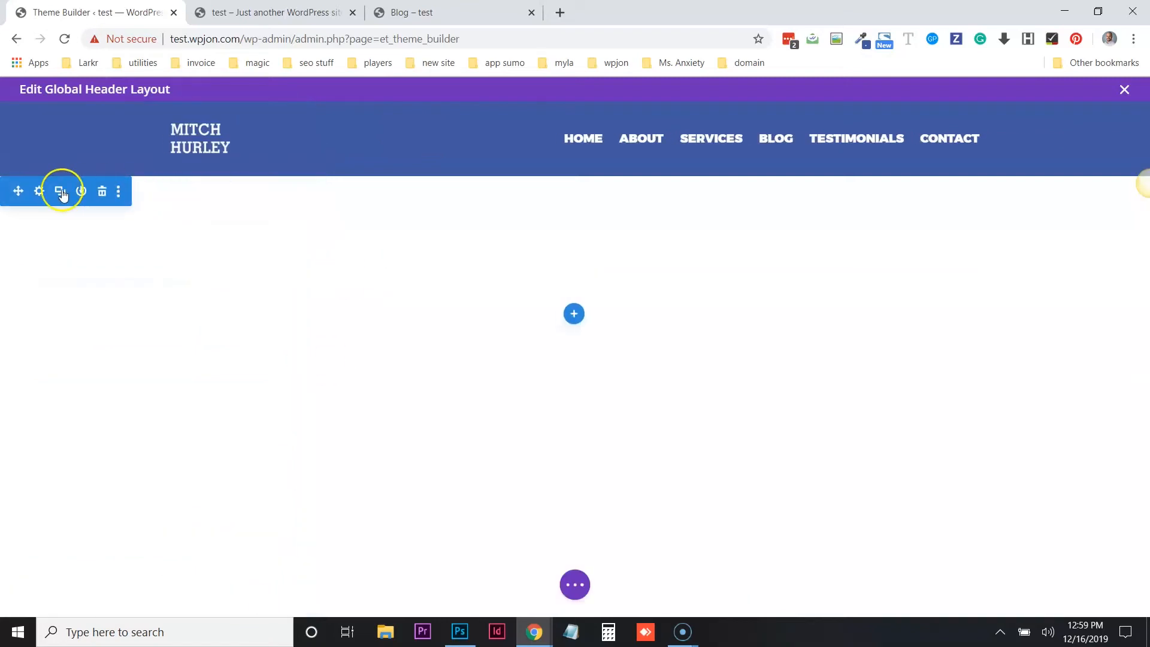
- Give the new section a background colour based on #4159A0, darkened to #2c3f6d, and save the section settings
{"action": "left_click", "coordinate": [39, 191]}
{"action": "left_click", "coordinate": [67, 270]}
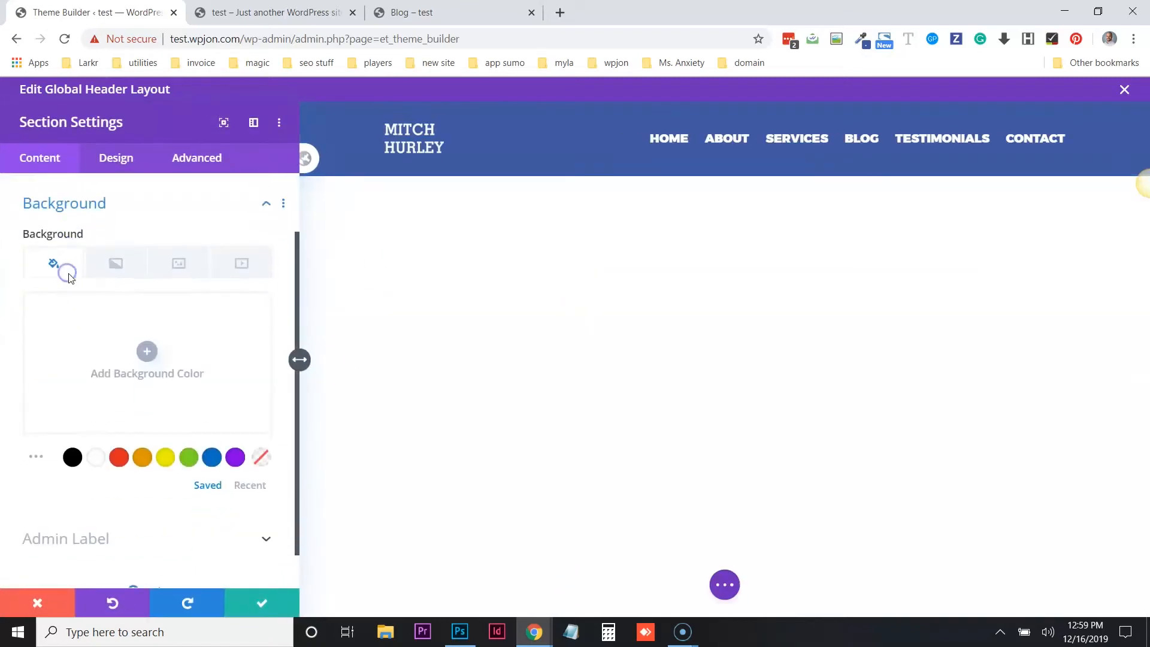
{"action": "left_click", "coordinate": [147, 346]}
{"action": "left_click", "coordinate": [69, 307]}
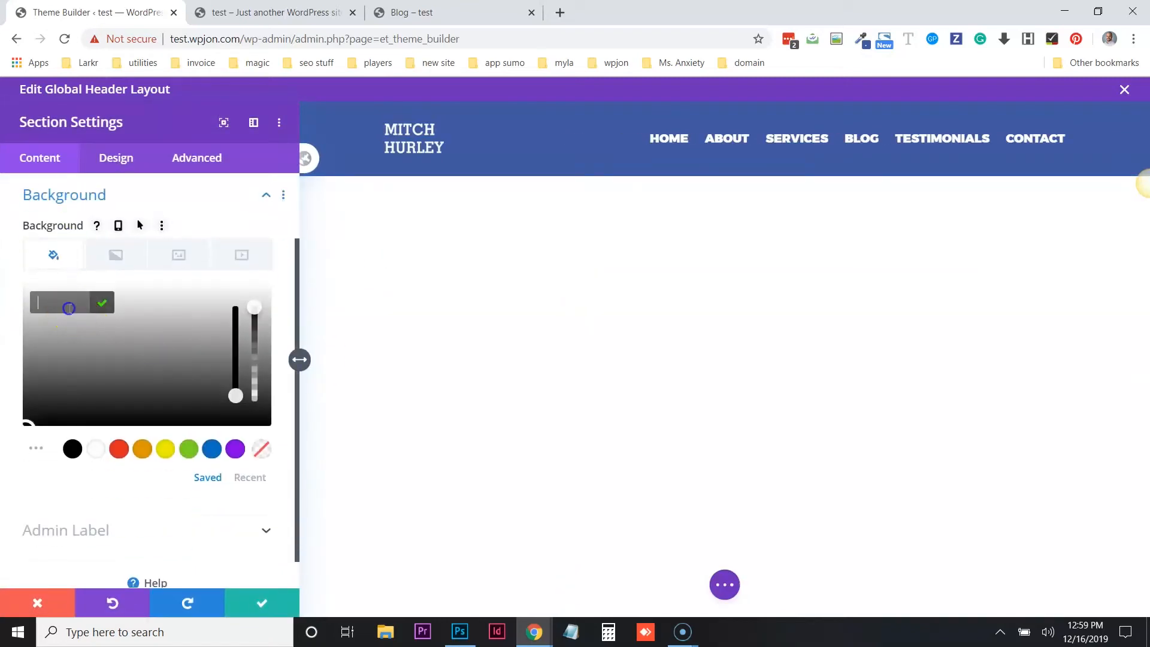
{"action": "type", "text": "#4159A0"}
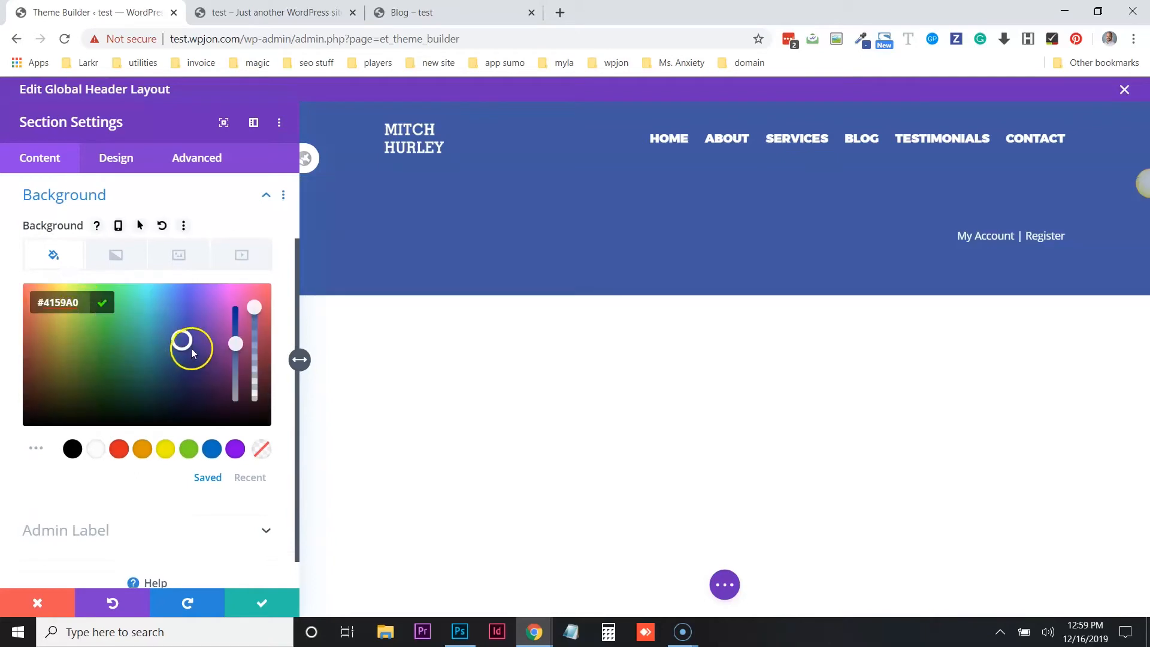
{"action": "left_click_drag", "start_coordinate": [180, 341], "coordinate": [179, 368]}
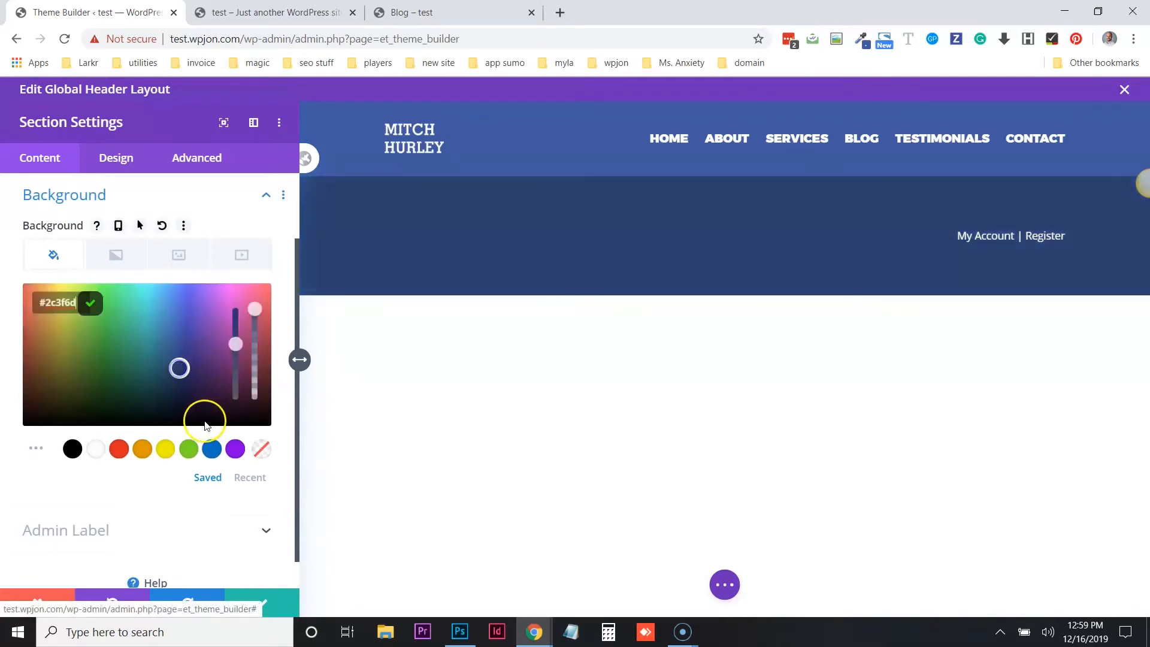
{"action": "left_click", "coordinate": [260, 599]}
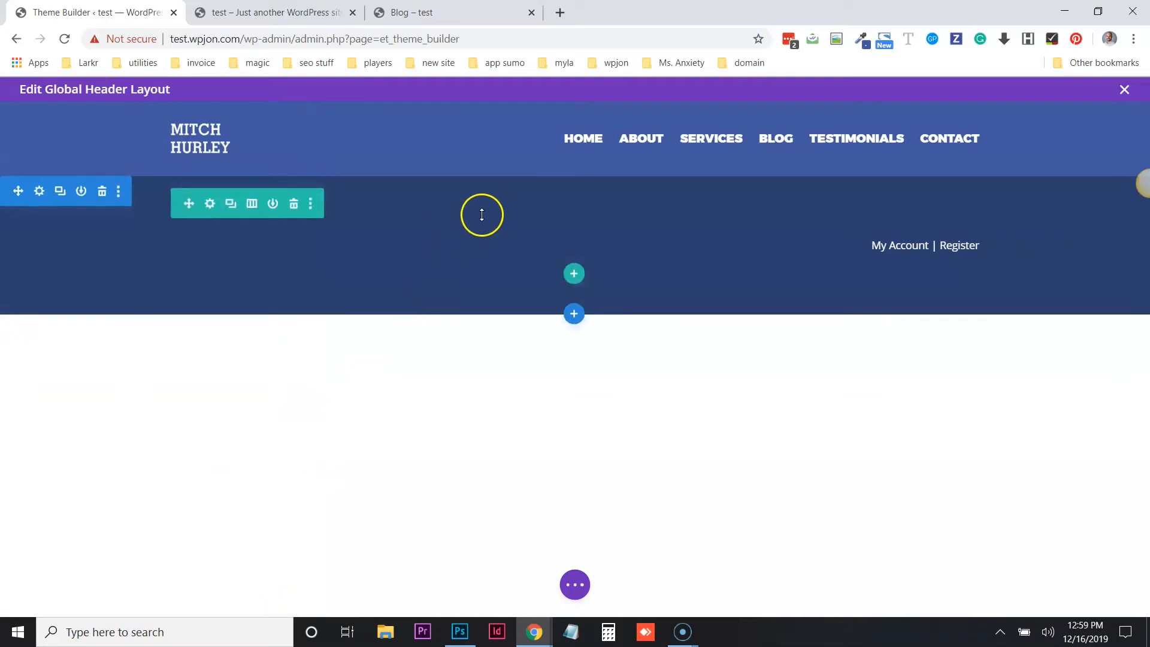
- Reduce the padding of the dark section and its row to form a thin bar, and move the section above the logo and menu
{"action": "left_click_drag", "start_coordinate": [486, 207], "coordinate": [483, 230]}
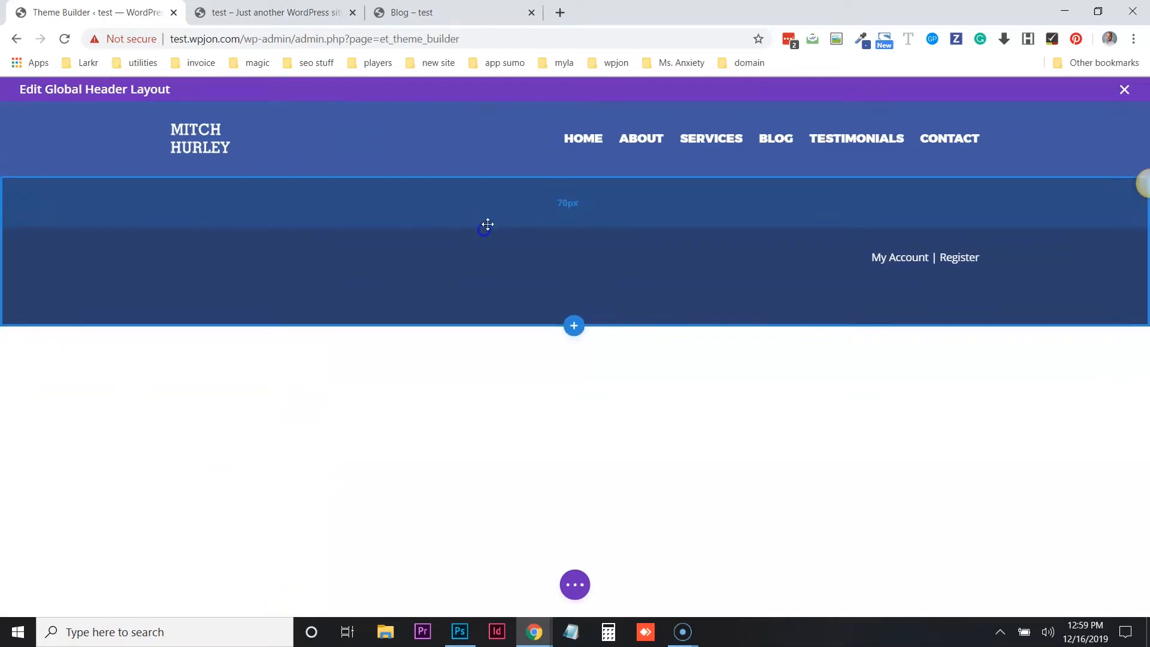
{"action": "left_click", "coordinate": [587, 203]}
{"action": "left_click_drag", "start_coordinate": [613, 219], "coordinate": [624, 90]}
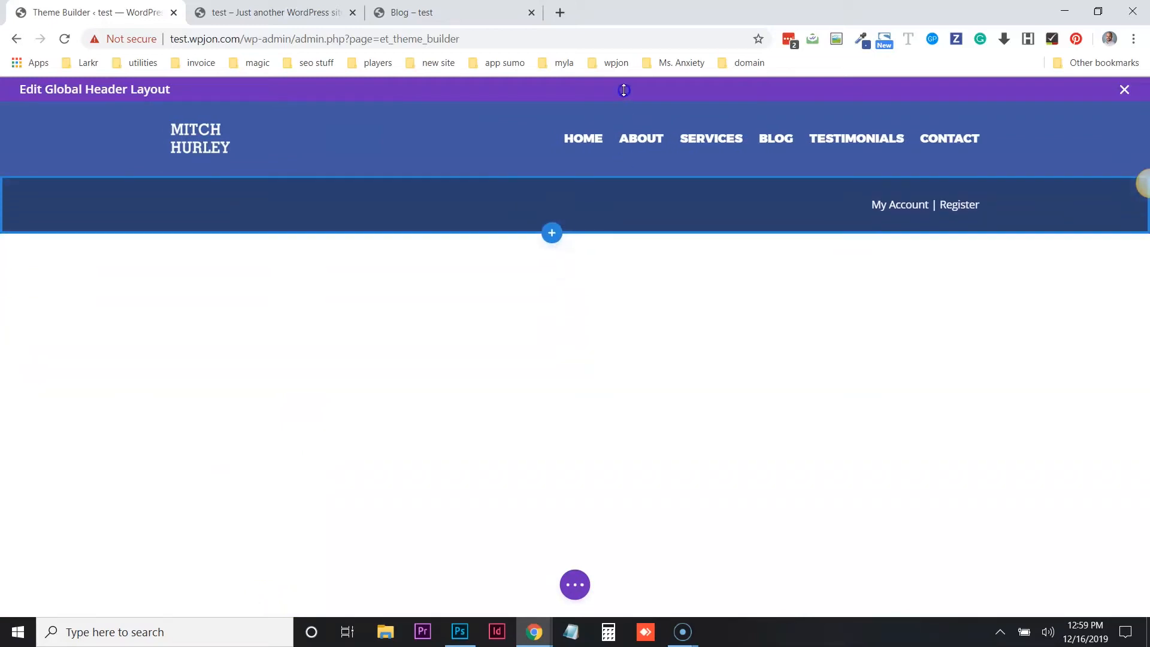
{"action": "left_click_drag", "start_coordinate": [665, 193], "coordinate": [664, 214]}
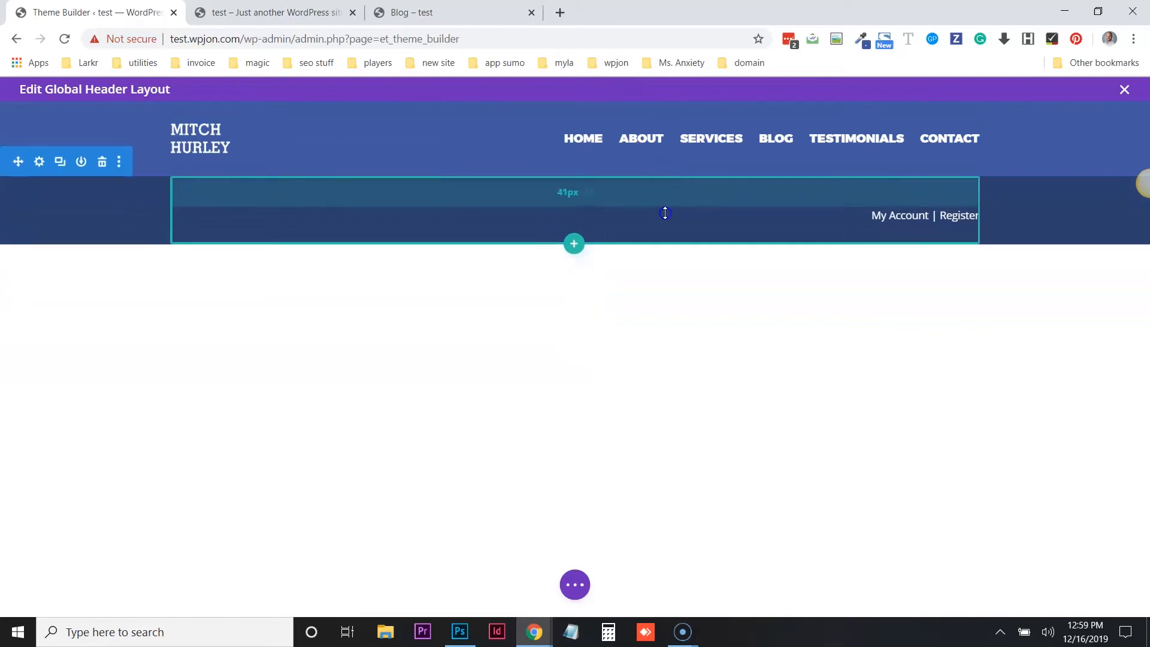
{"action": "left_click_drag", "start_coordinate": [634, 195], "coordinate": [625, 161]}
{"action": "left_click_drag", "start_coordinate": [20, 163], "coordinate": [20, 105]}
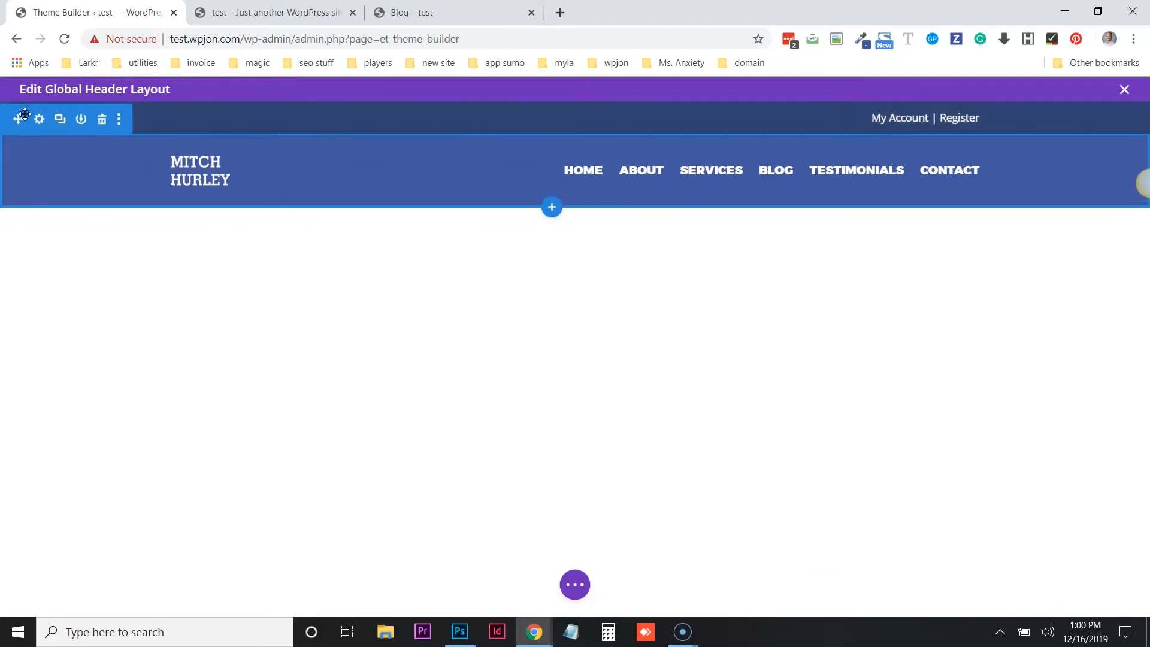
- Save the global header layout, close the layout editor and save the Theme Builder changes
{"action": "left_click", "coordinate": [574, 583]}
{"action": "left_click", "coordinate": [1104, 584]}
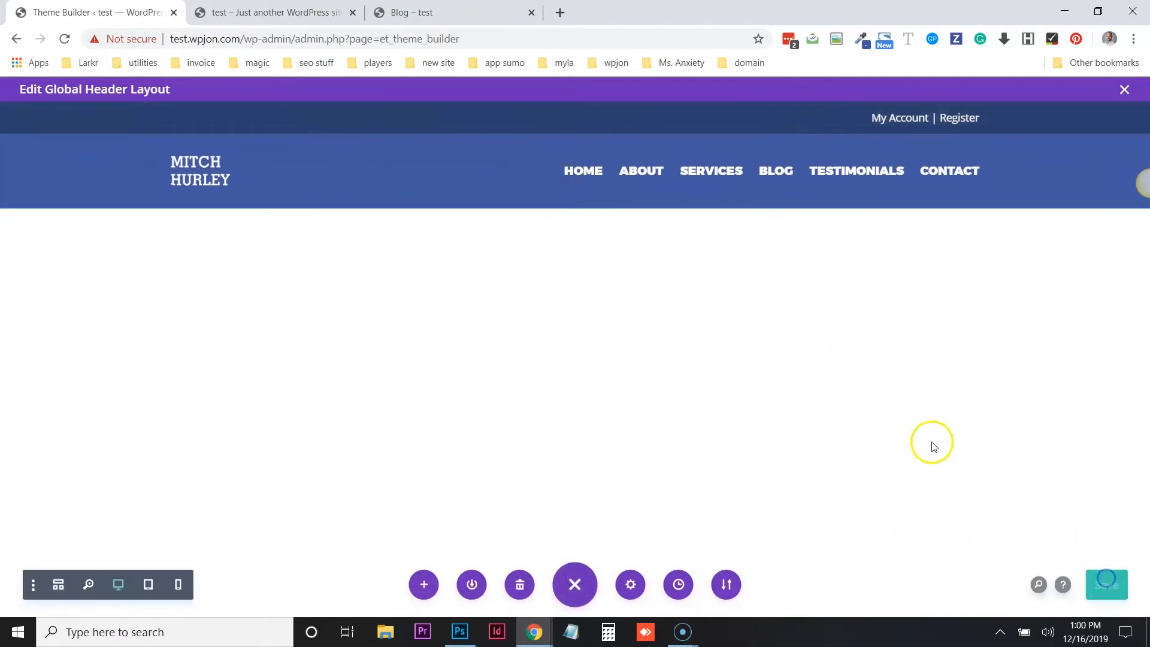
{"action": "left_click", "coordinate": [899, 425]}
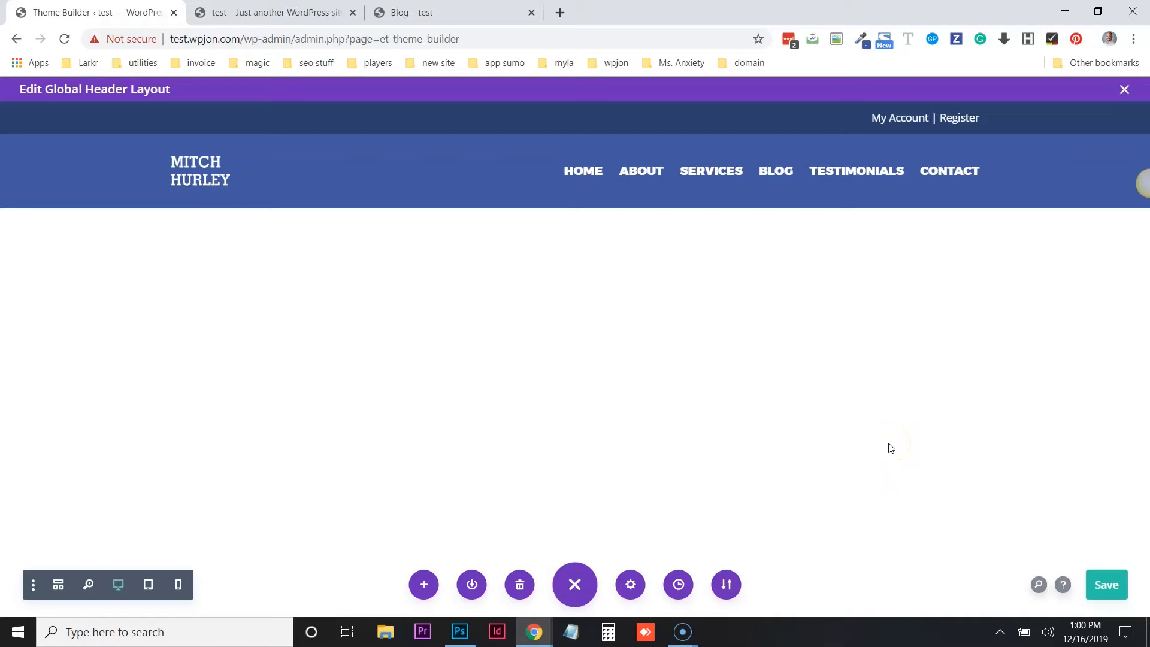
{"action": "left_click", "coordinate": [1123, 89]}
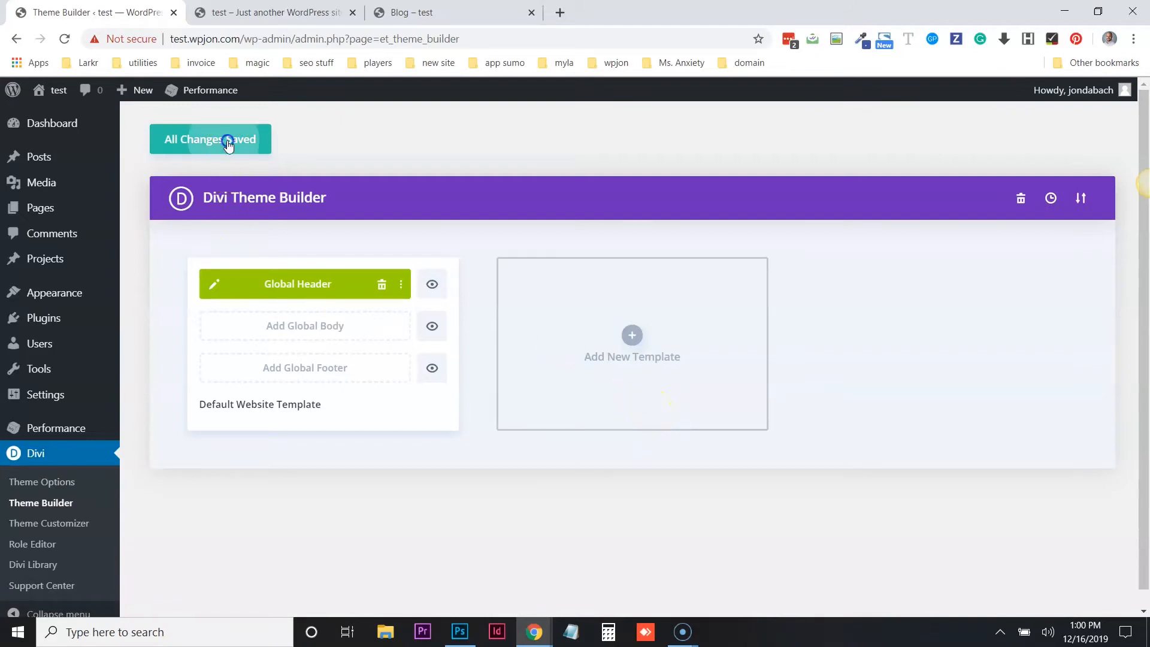
- Reload the live homepage and check the "My Account | Register" bar above the main menu
{"action": "left_click", "coordinate": [272, 12]}
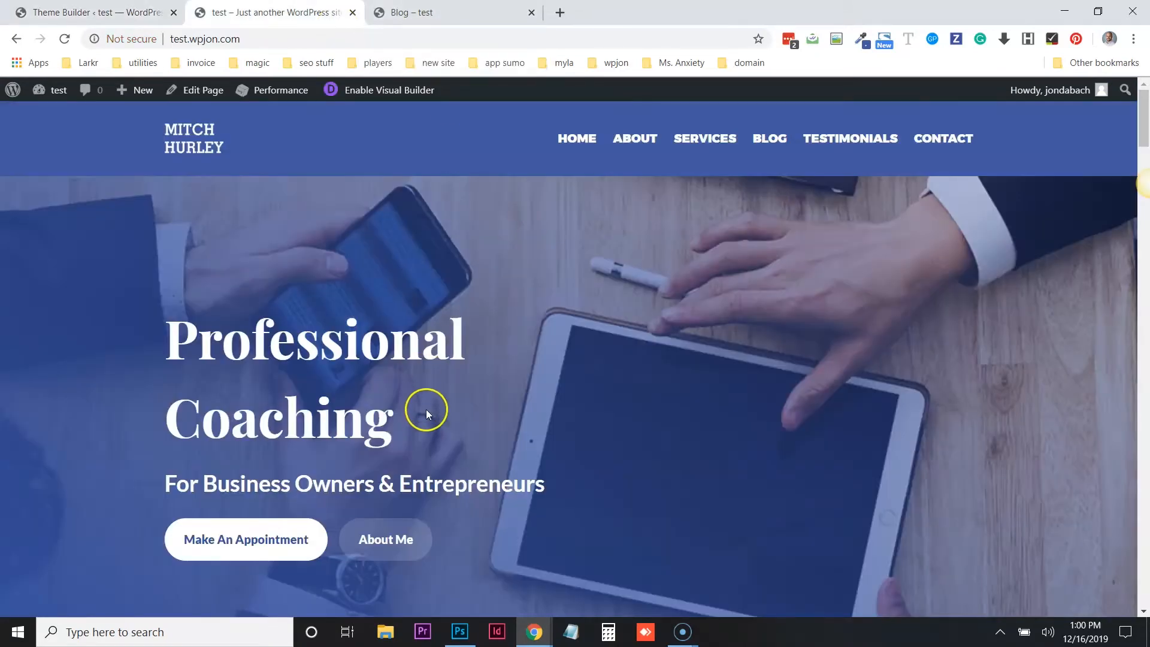
{"action": "key", "text": "F5"}
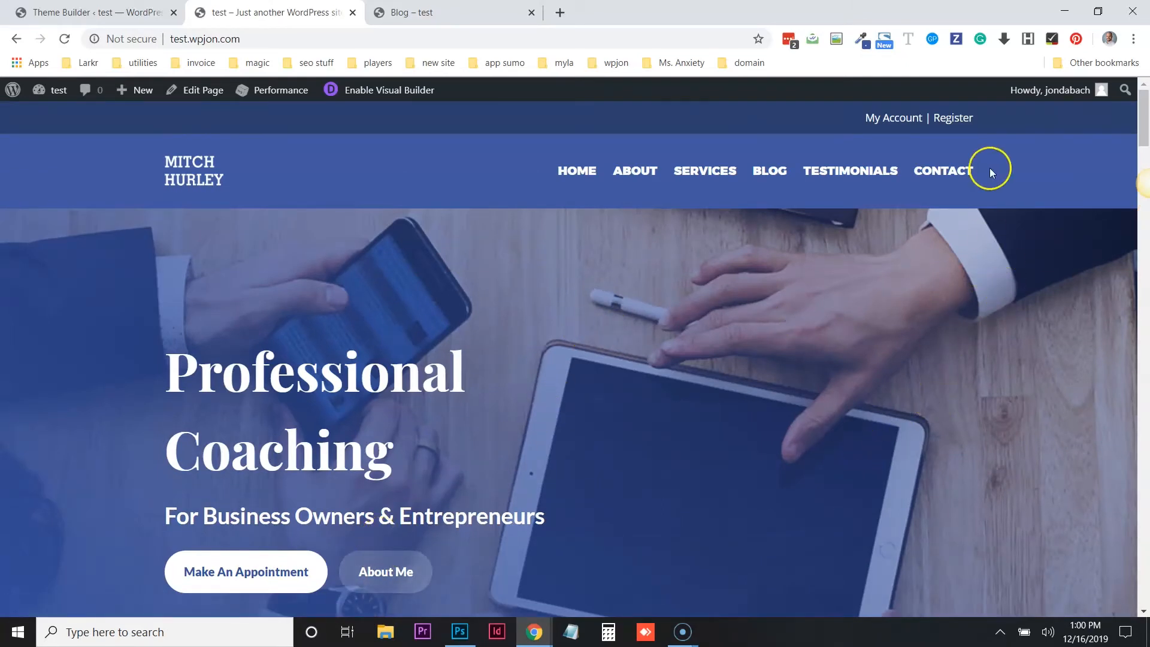
{"action": "left_click_drag", "start_coordinate": [976, 117], "coordinate": [799, 120]}
{"action": "left_click", "coordinate": [798, 121]}
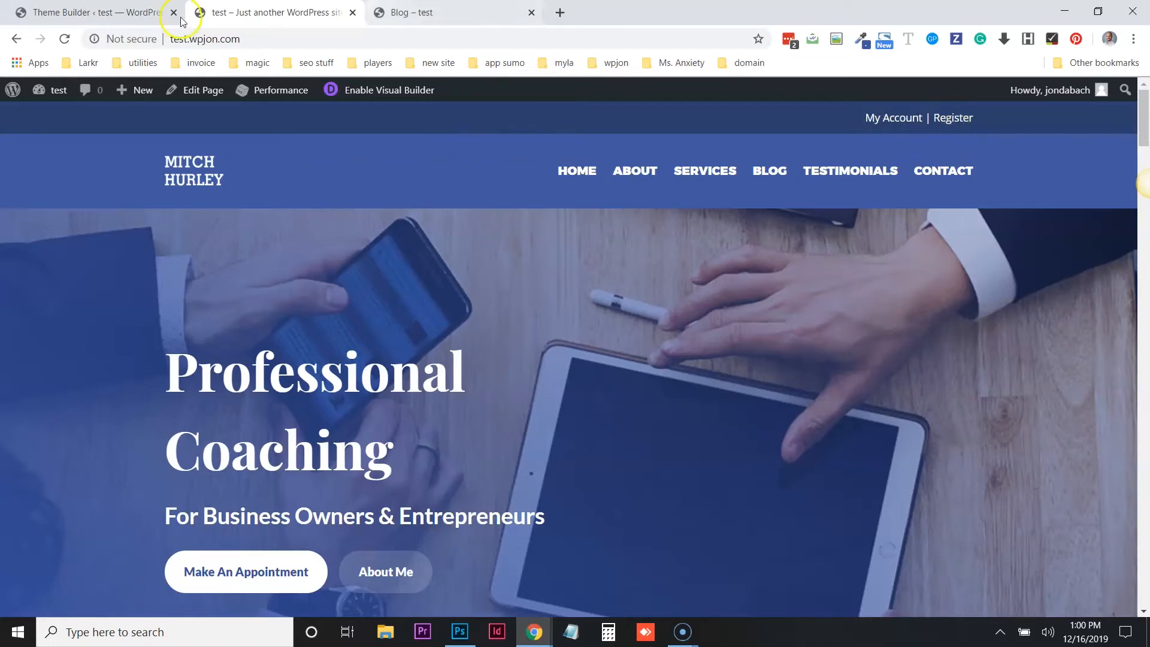
- Duplicate the Default Website Template in the Theme Builder, closing its template settings without assigning any pages
{"action": "left_click", "coordinate": [102, 12]}
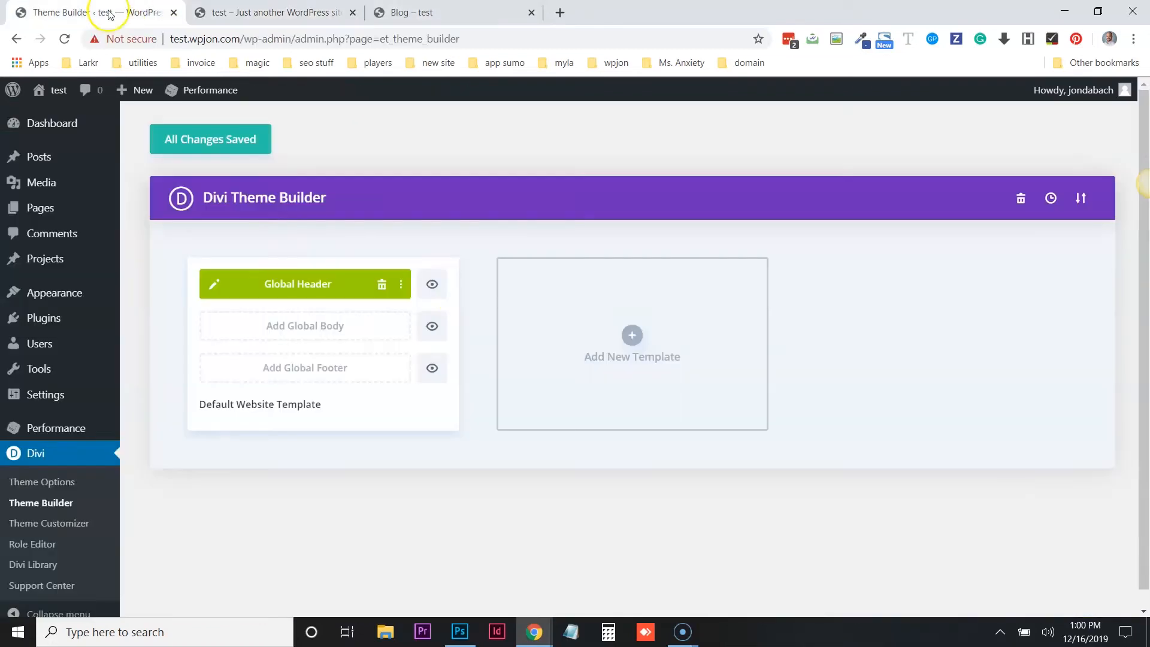
{"action": "left_click", "coordinate": [235, 247]}
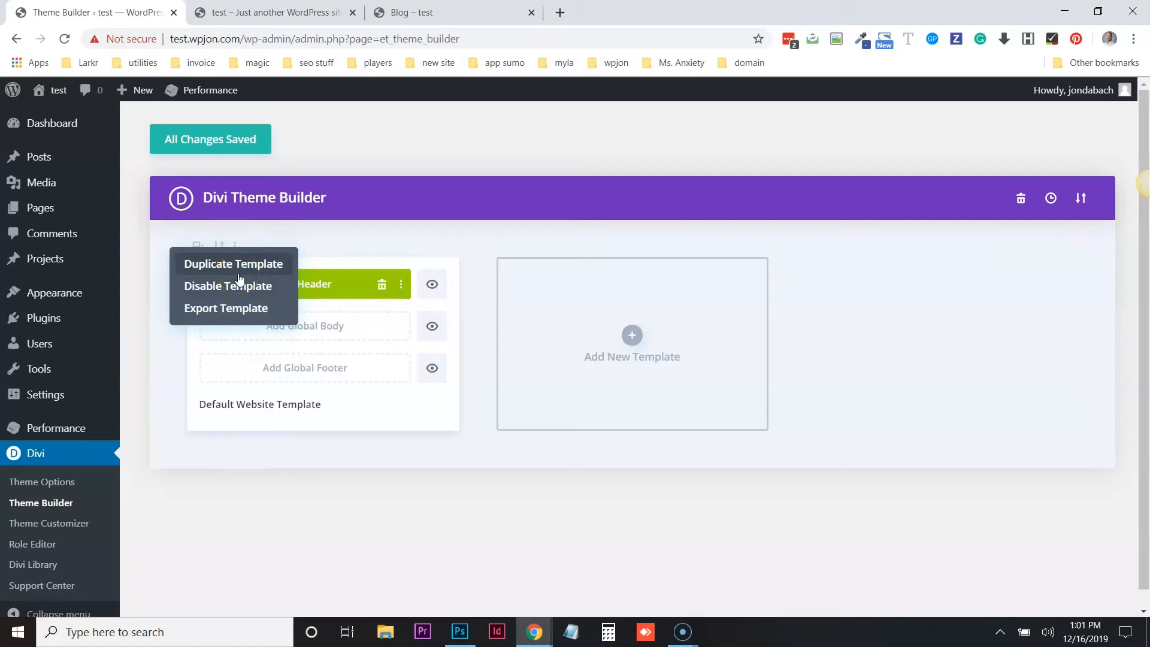
{"action": "left_click", "coordinate": [252, 270]}
{"action": "mouse_move", "coordinate": [616, 273]}
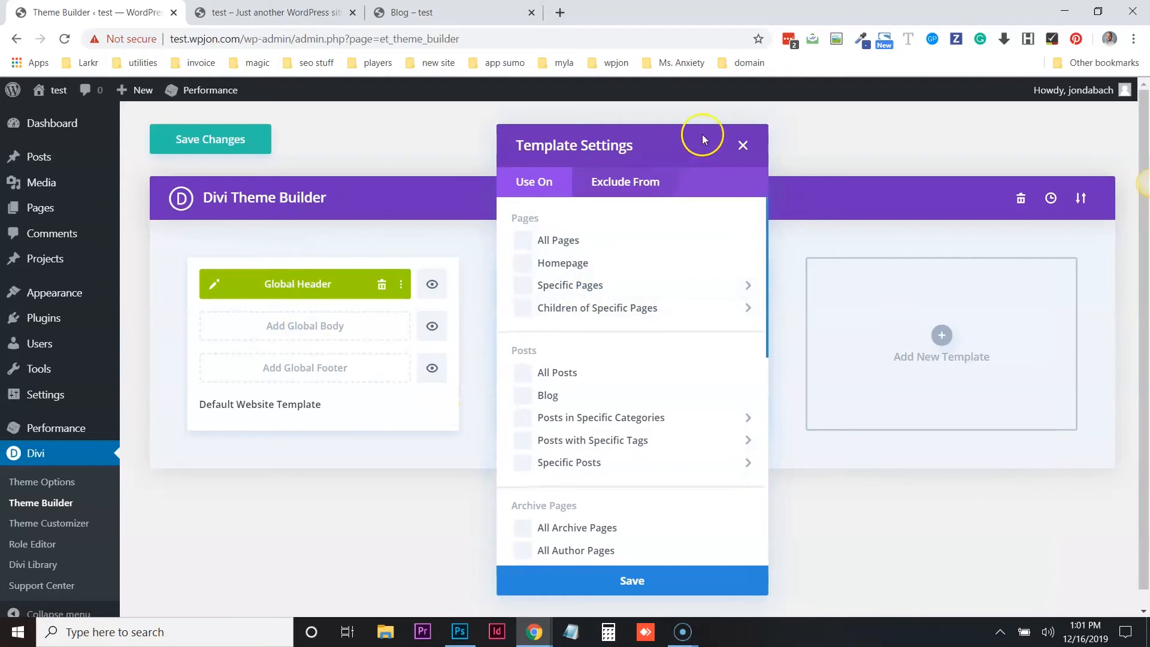
{"action": "left_click", "coordinate": [742, 145]}
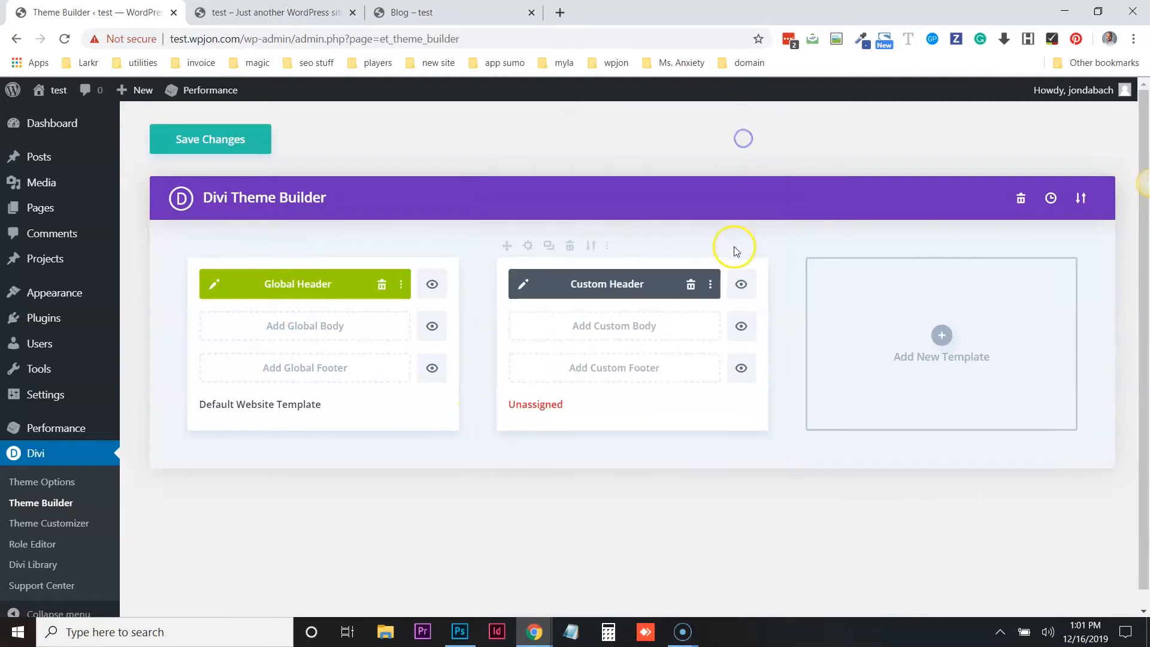
- Assign the duplicated, unassigned template to the specific page Blog and save its template settings
{"action": "left_click", "coordinate": [606, 247]}
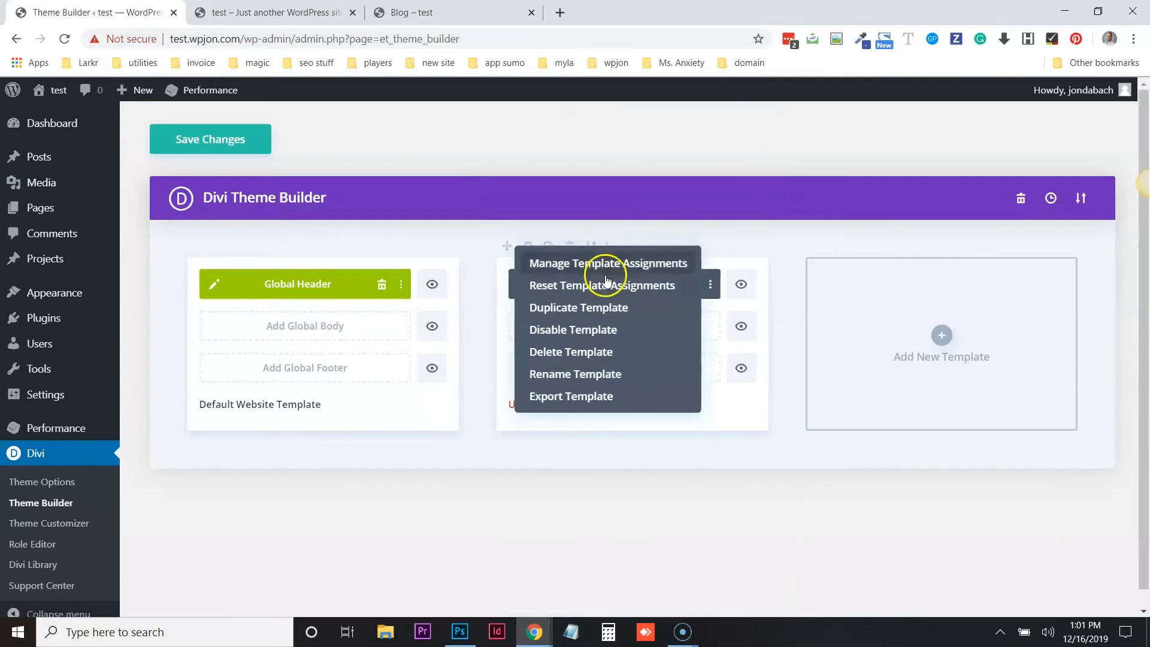
{"action": "left_click", "coordinate": [744, 231]}
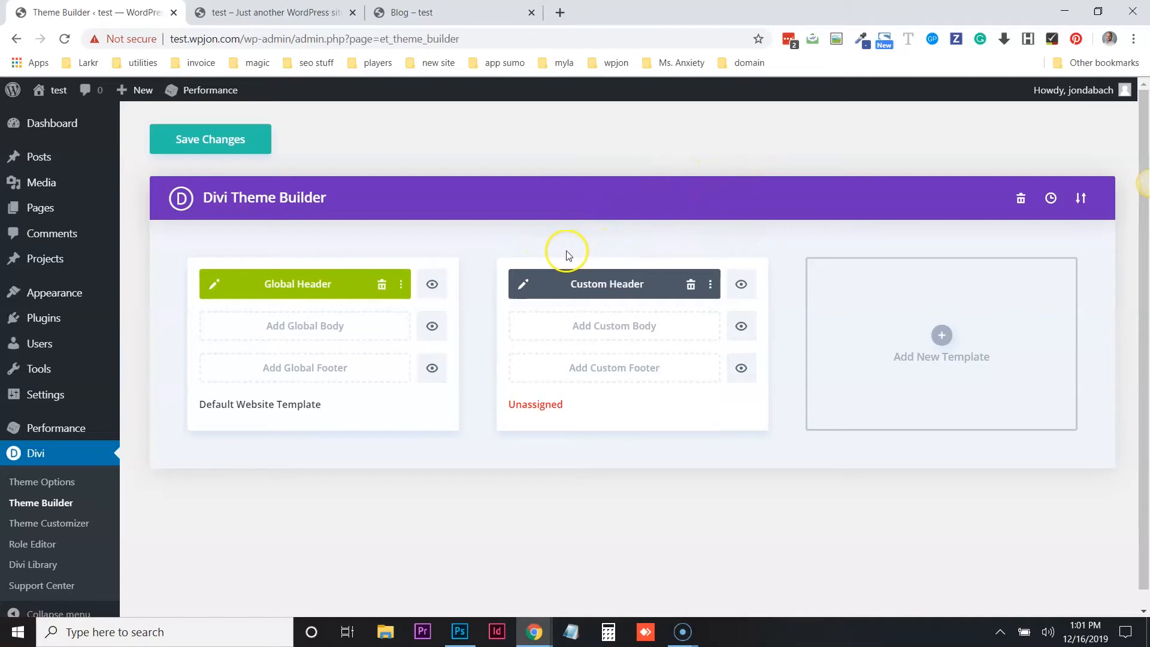
{"action": "mouse_move", "coordinate": [577, 248]}
{"action": "left_click", "coordinate": [529, 246]}
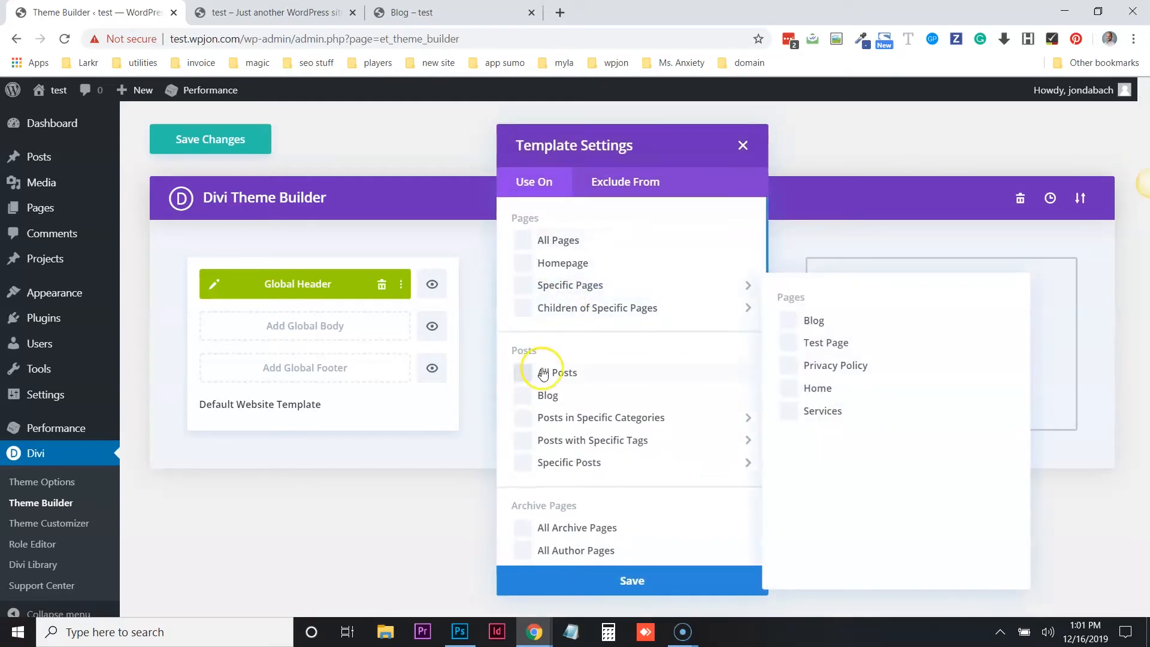
{"action": "left_click", "coordinate": [520, 395]}
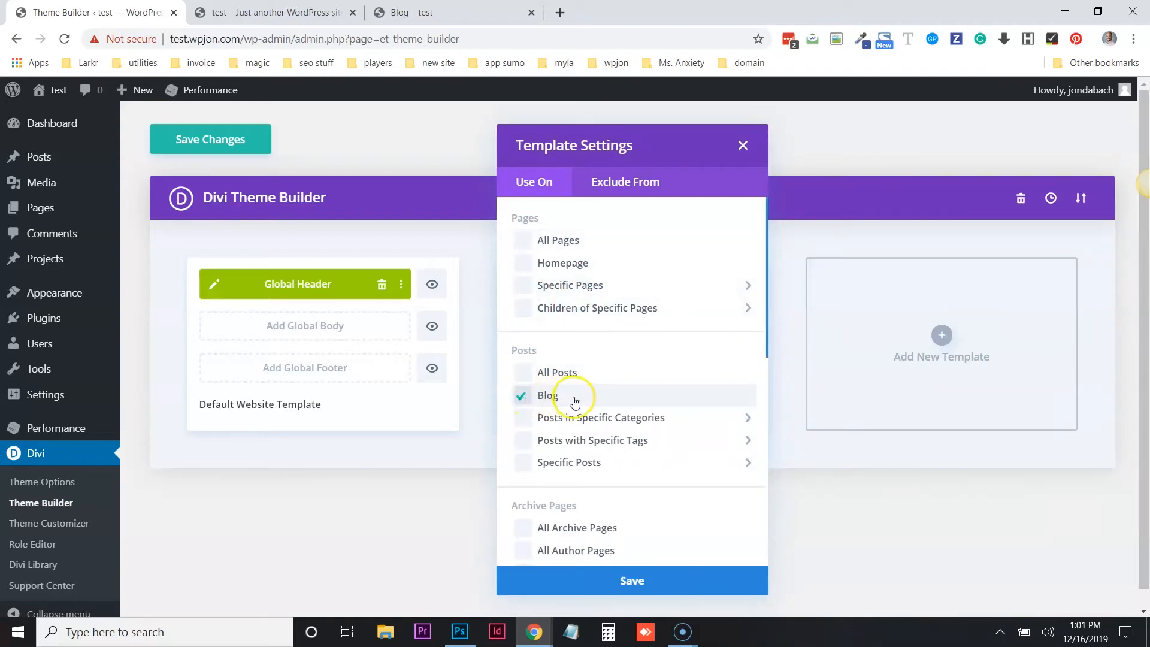
{"action": "left_click", "coordinate": [521, 395]}
{"action": "mouse_move", "coordinate": [521, 285]}
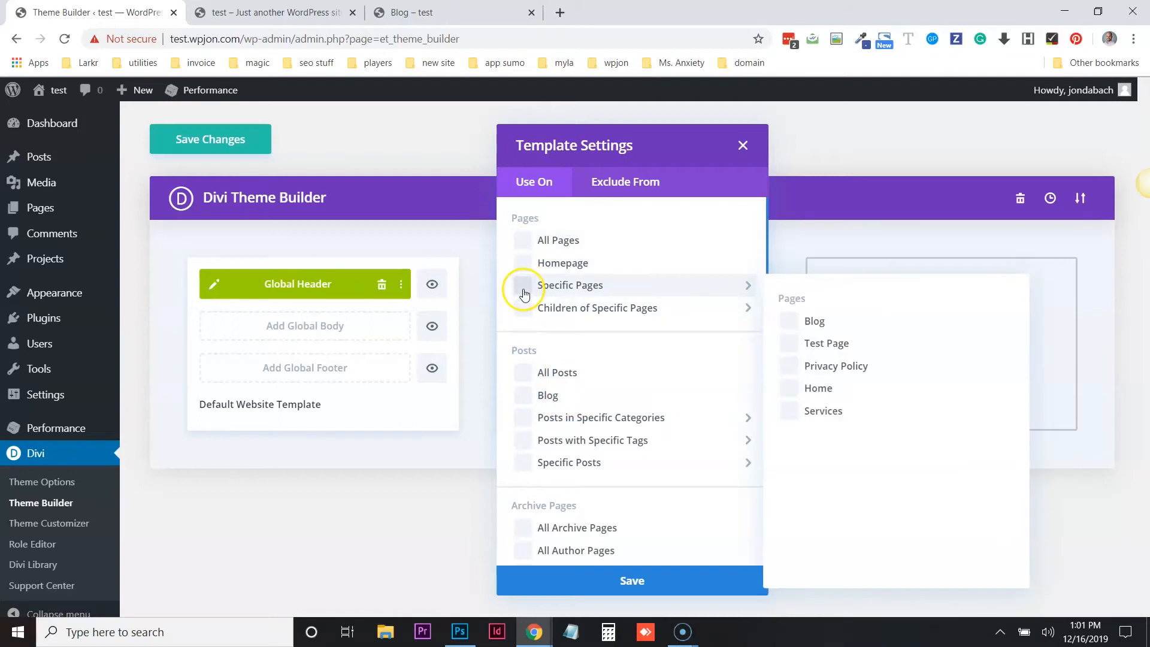
{"action": "left_click", "coordinate": [823, 320]}
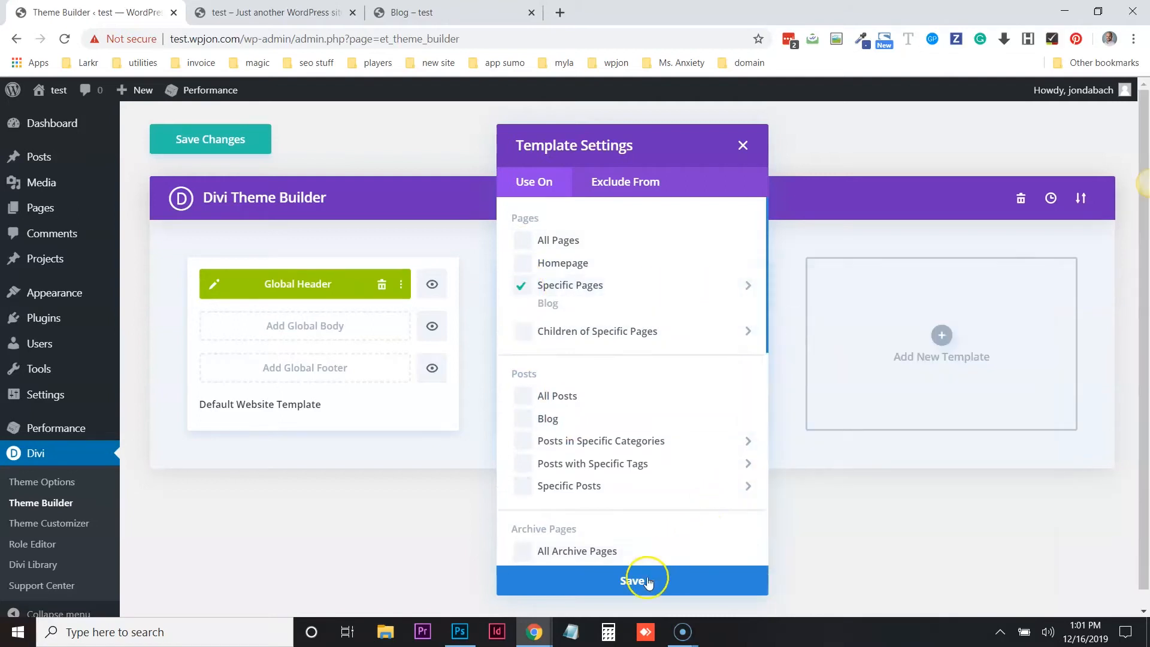
{"action": "left_click", "coordinate": [636, 579]}
- Delete the "My Account | Register" section from the Blog template's custom header, then save the layout and the Theme Builder changes
{"action": "left_click", "coordinate": [521, 285]}
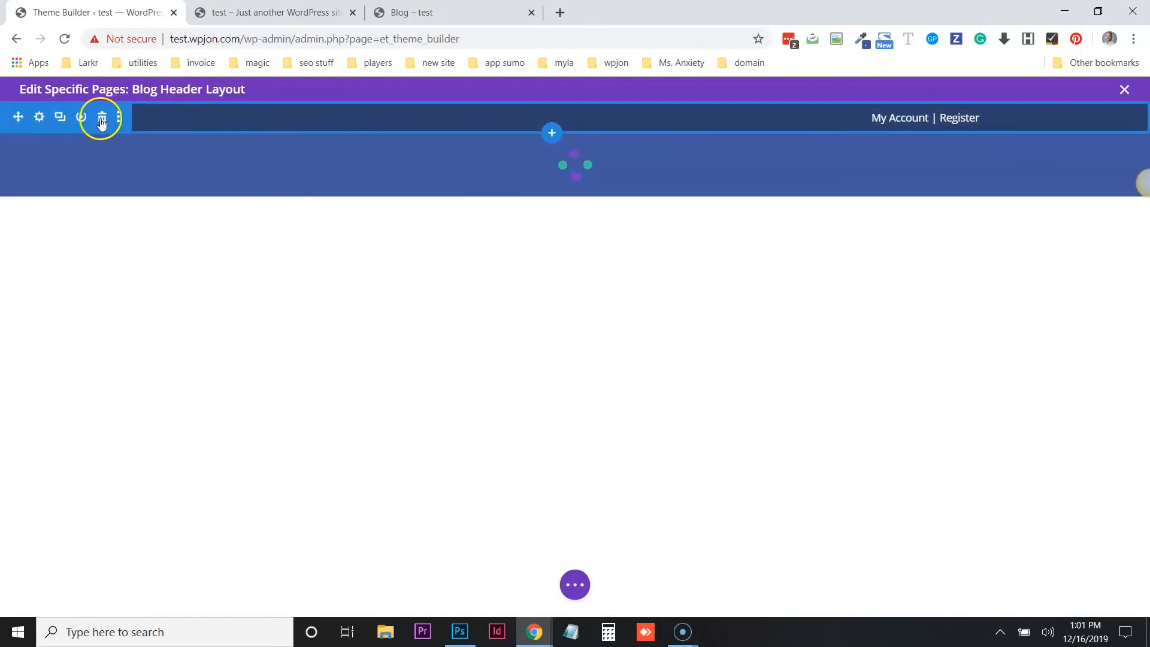
{"action": "left_click", "coordinate": [100, 118]}
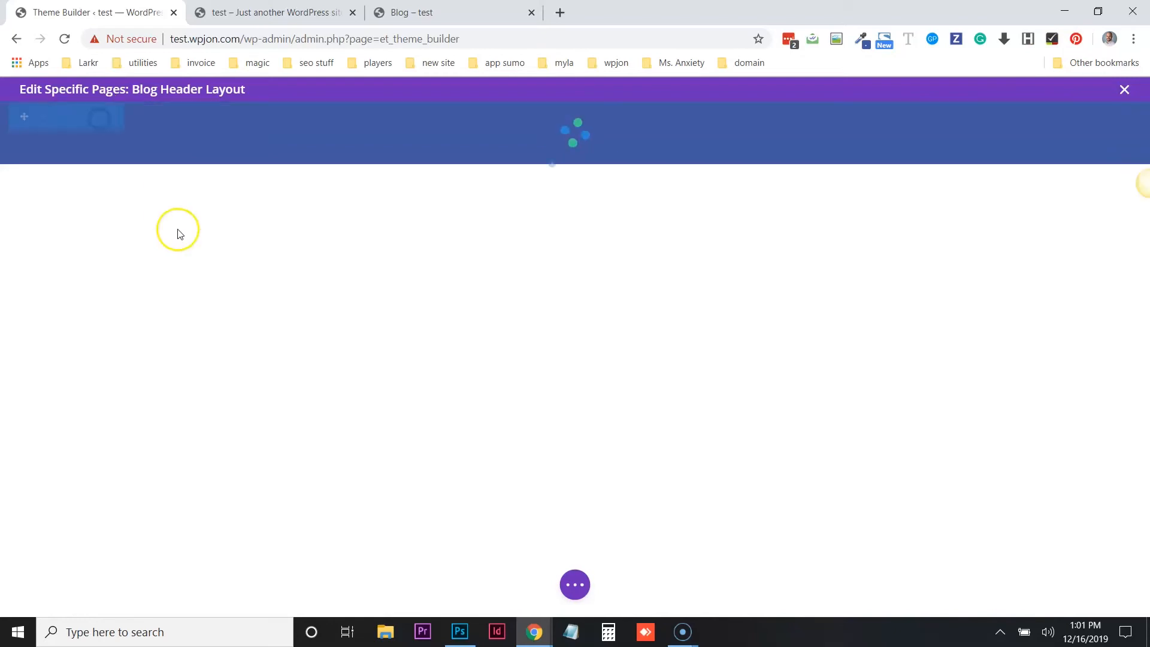
{"action": "left_click", "coordinate": [574, 584]}
{"action": "left_click", "coordinate": [1103, 584]}
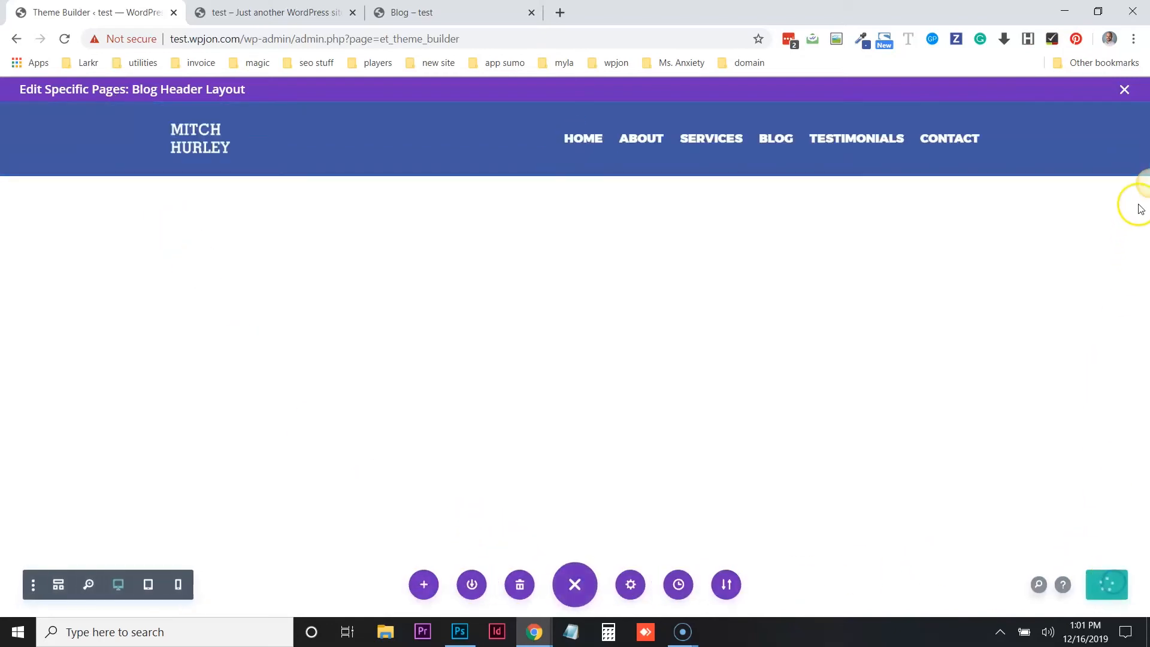
{"action": "left_click", "coordinate": [1123, 90]}
{"action": "left_click", "coordinate": [259, 146]}
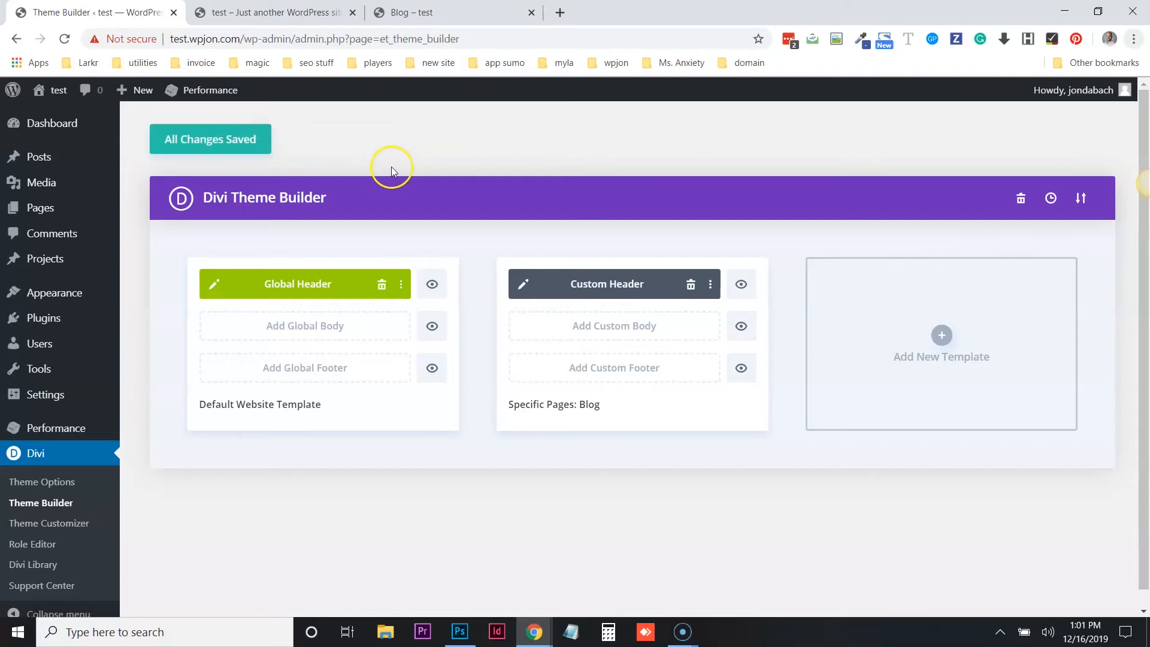
- Compare the header on the live homepage with the one on the reloaded Blog page
{"action": "left_click", "coordinate": [270, 11]}
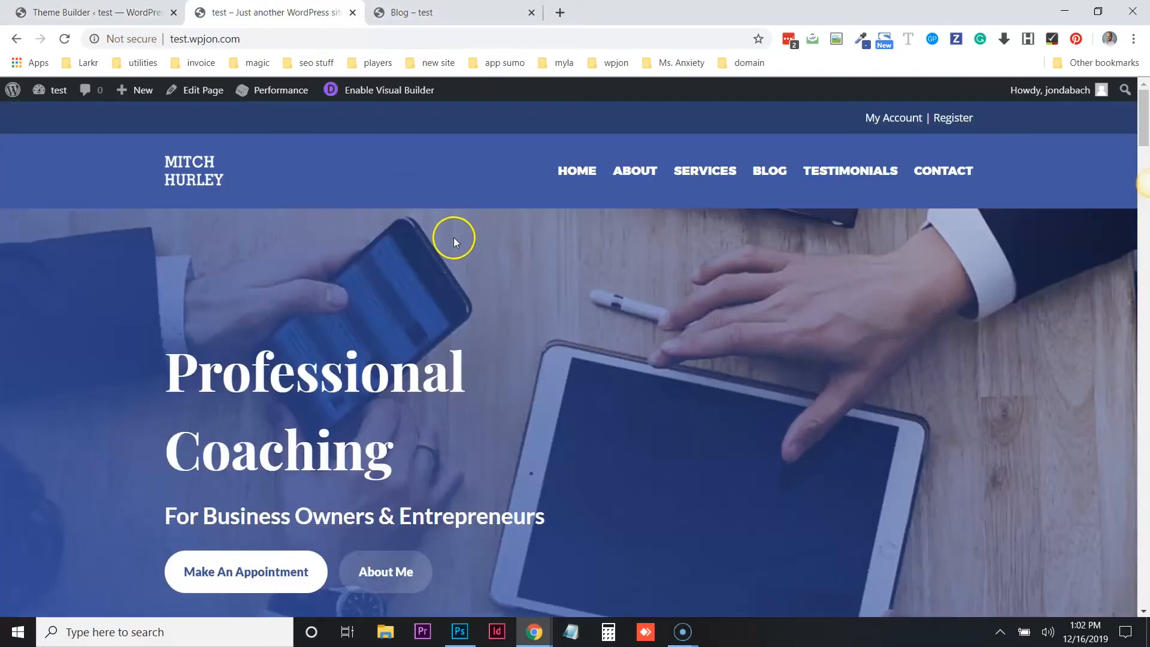
{"action": "left_click", "coordinate": [411, 12]}
{"action": "key", "text": "F5"}
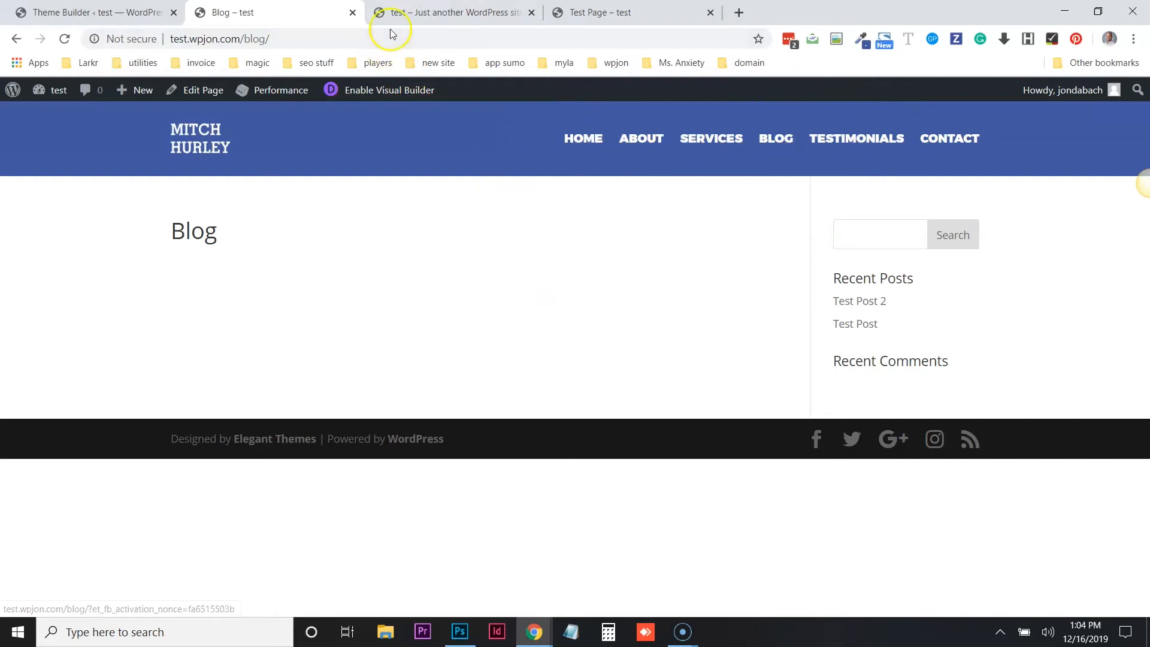
{"action": "left_click", "coordinate": [77, 13]}
{"action": "left_click", "coordinate": [270, 12]}
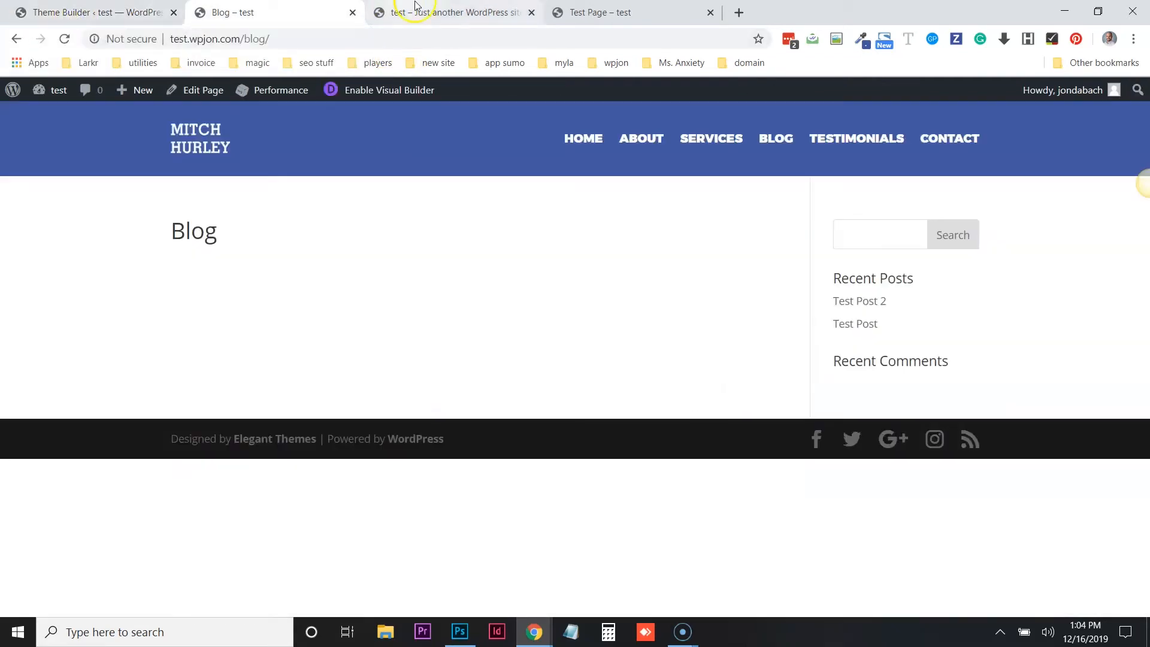
- Open the homepage in a new tab and examine it down to the newsletter and contact section above the footer
{"action": "right_click", "coordinate": [581, 144]}
{"action": "left_click", "coordinate": [605, 151]}
{"action": "key", "text": "ctrl+Tab"}
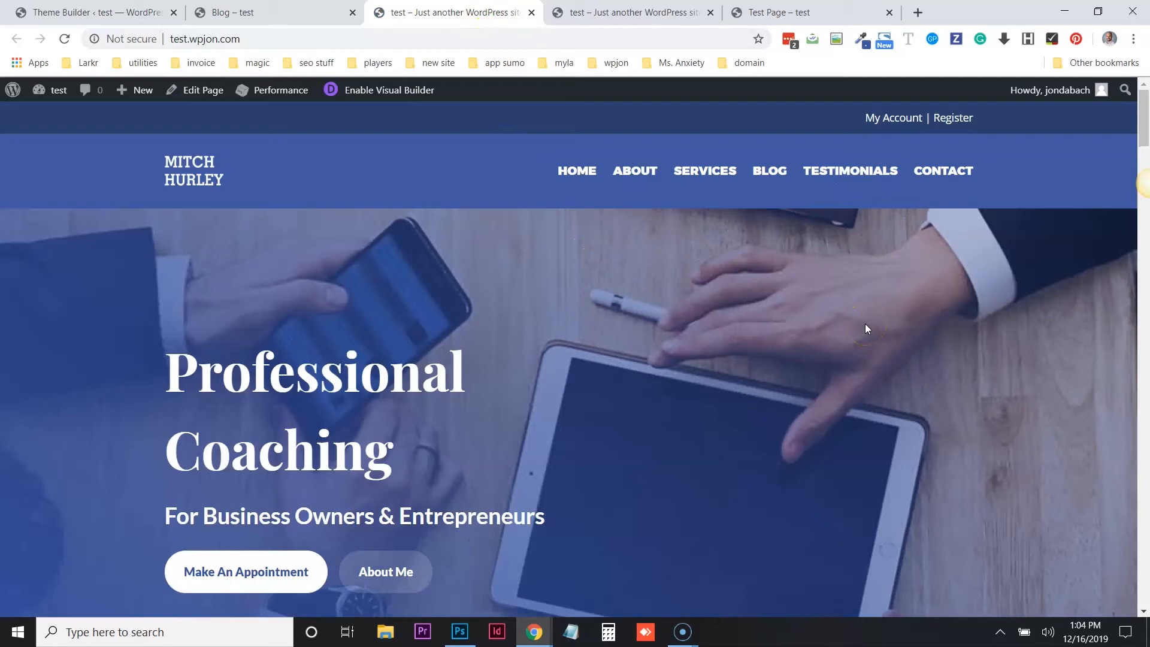
{"action": "scroll", "coordinate": [865, 328], "scroll_direction": "down", "scroll_amount": 20}
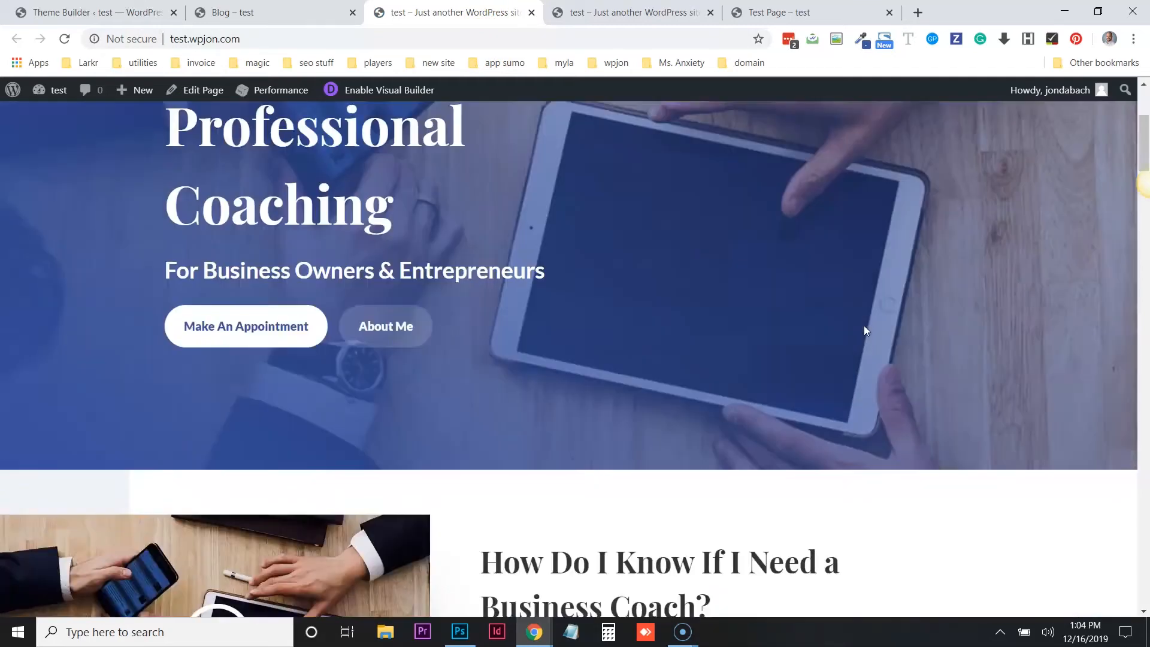
{"action": "scroll", "coordinate": [865, 334], "scroll_direction": "up", "scroll_amount": 12}
{"action": "scroll", "coordinate": [852, 335], "scroll_direction": "down", "scroll_amount": 15}
{"action": "scroll", "coordinate": [859, 335], "scroll_direction": "down", "scroll_amount": 12}
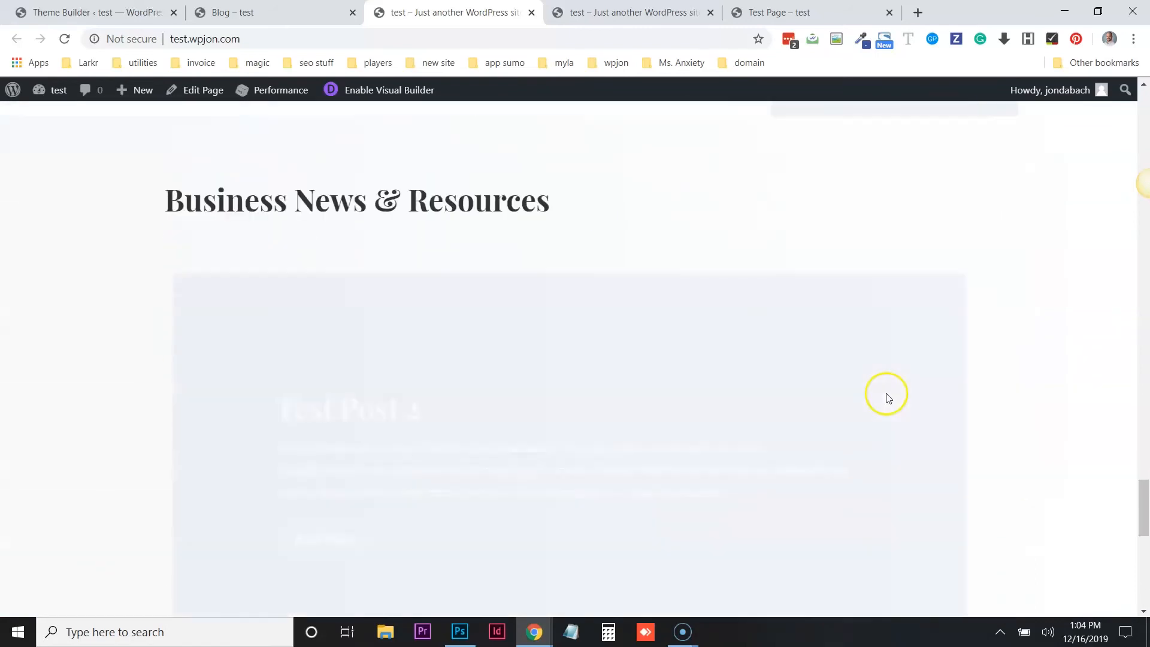
{"action": "scroll", "coordinate": [410, 290], "scroll_direction": "down", "scroll_amount": 7}
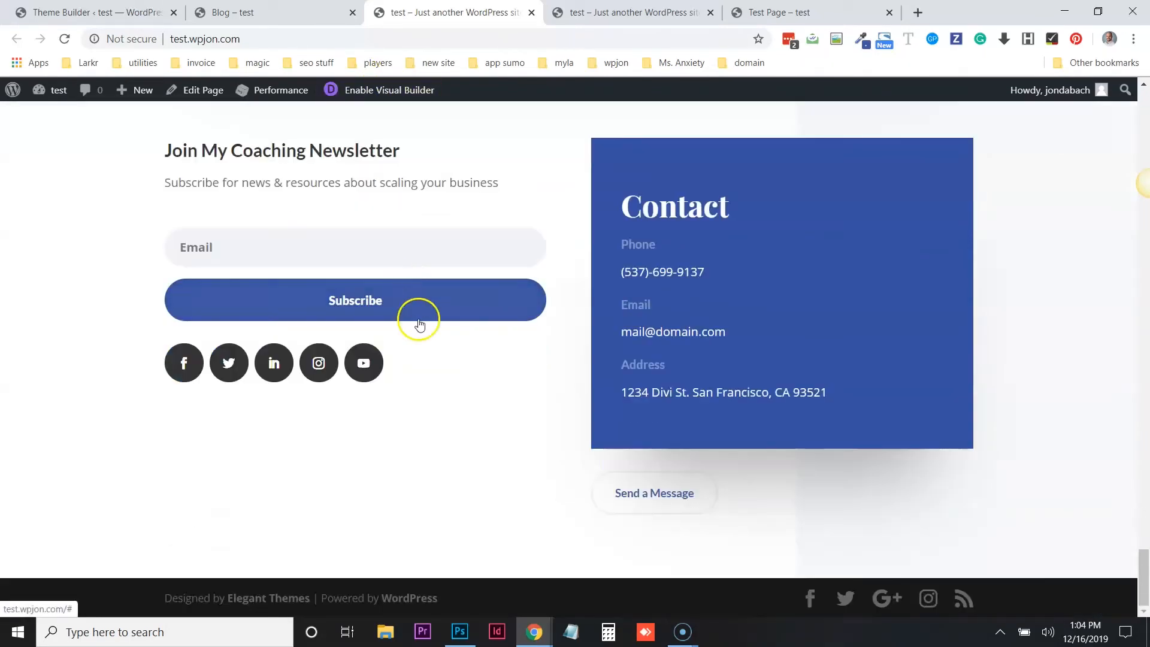
{"action": "scroll", "coordinate": [416, 300], "scroll_direction": "up", "scroll_amount": 1}
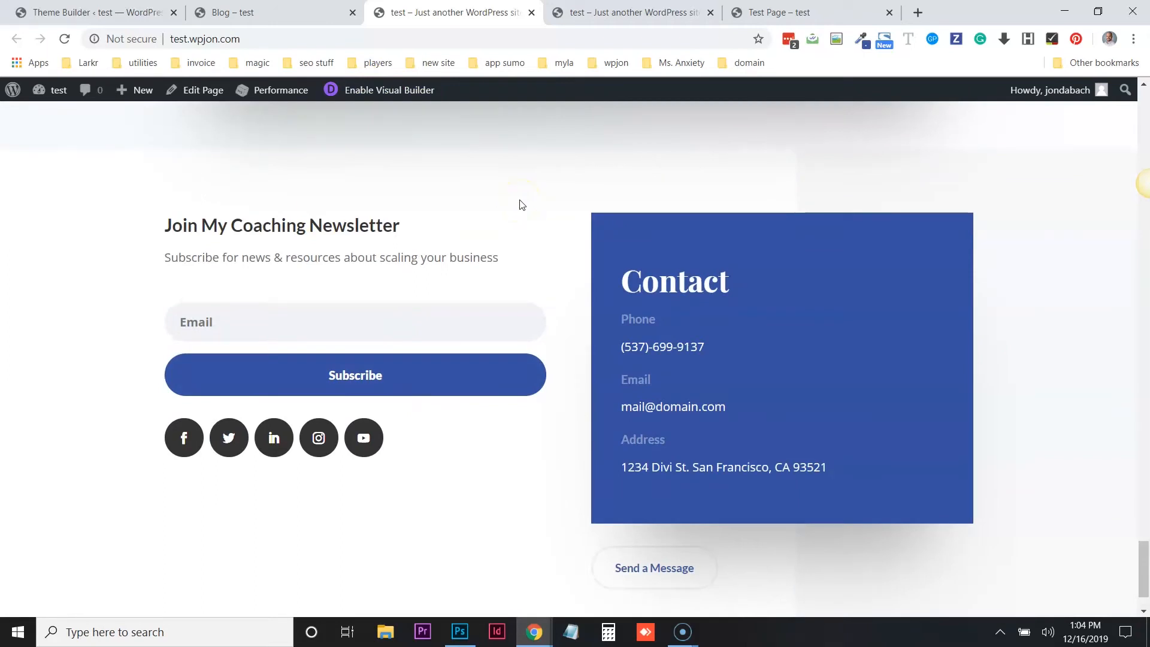
- Open the homepage in the Visual Builder and copy the section with the newsletter form and Contact box
{"action": "left_click", "coordinate": [393, 95]}
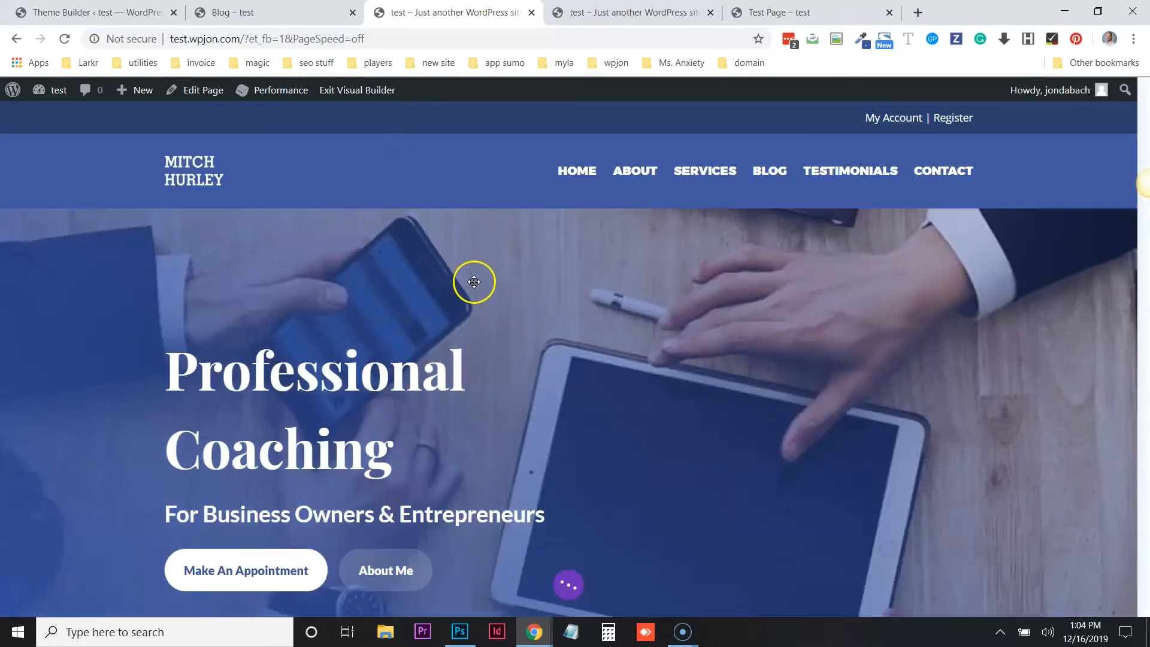
{"action": "scroll", "coordinate": [599, 276], "scroll_direction": "down", "scroll_amount": 15}
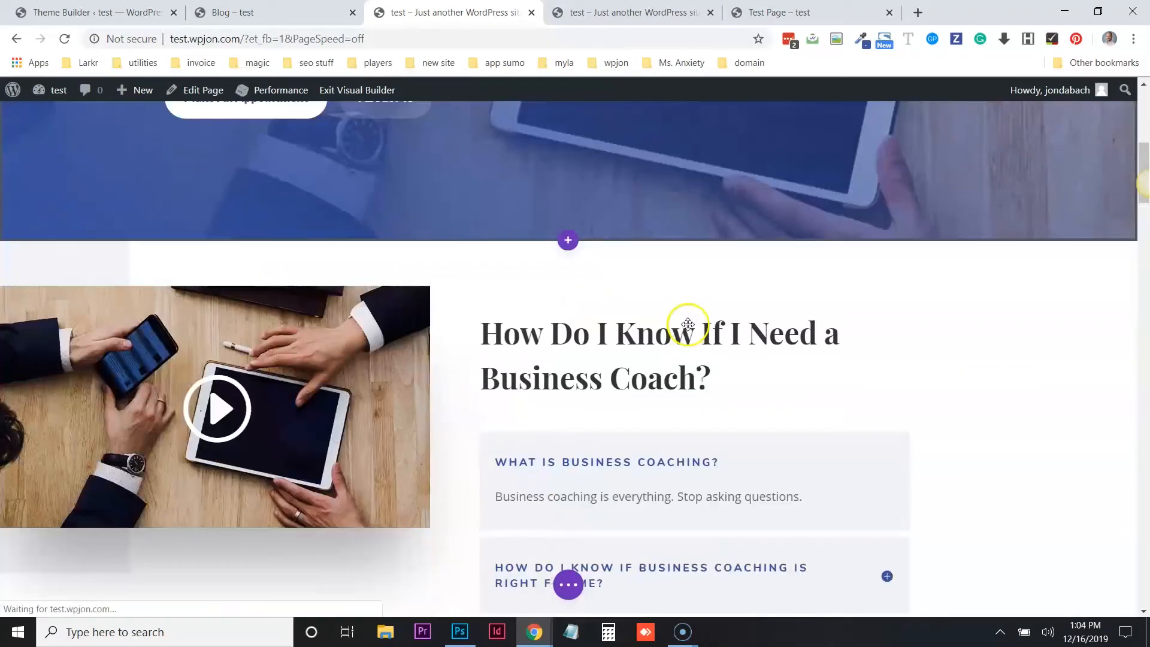
{"action": "scroll", "coordinate": [414, 340], "scroll_direction": "down", "scroll_amount": 20}
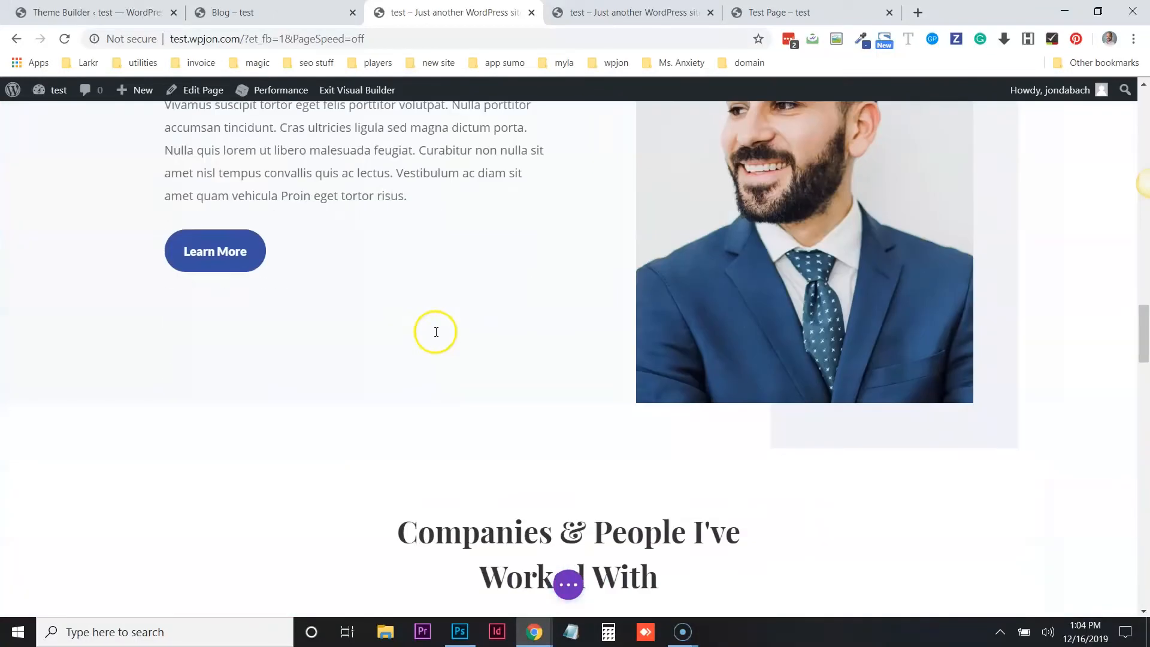
{"action": "scroll", "coordinate": [437, 340], "scroll_direction": "down", "scroll_amount": 20}
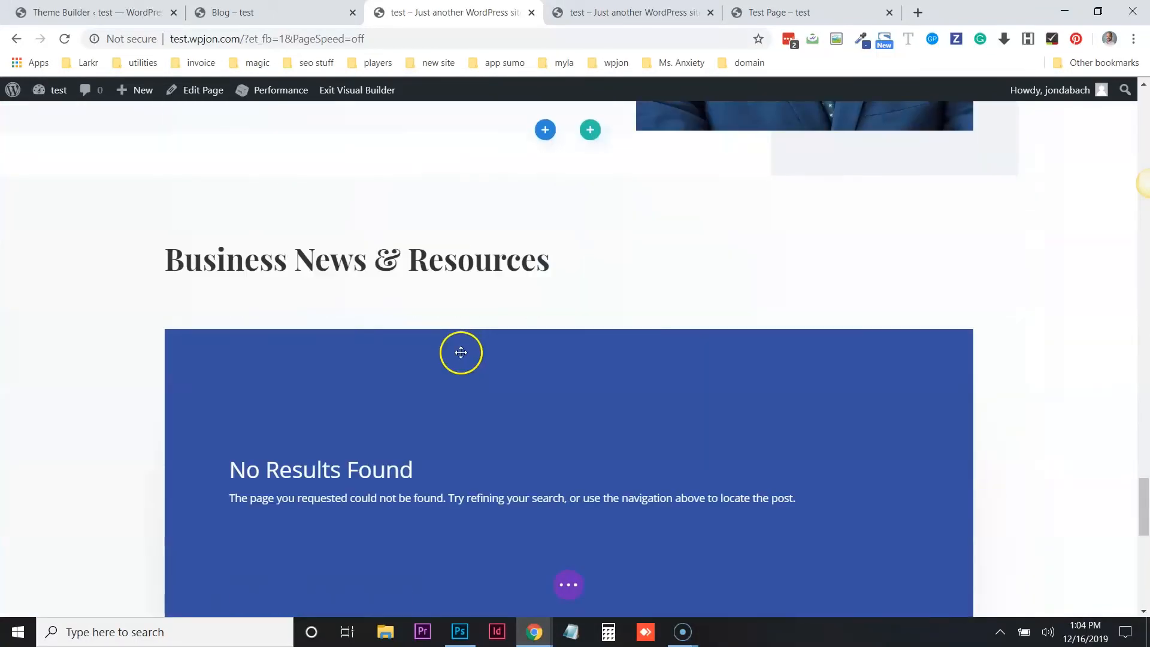
{"action": "scroll", "coordinate": [456, 353], "scroll_direction": "up", "scroll_amount": 2}
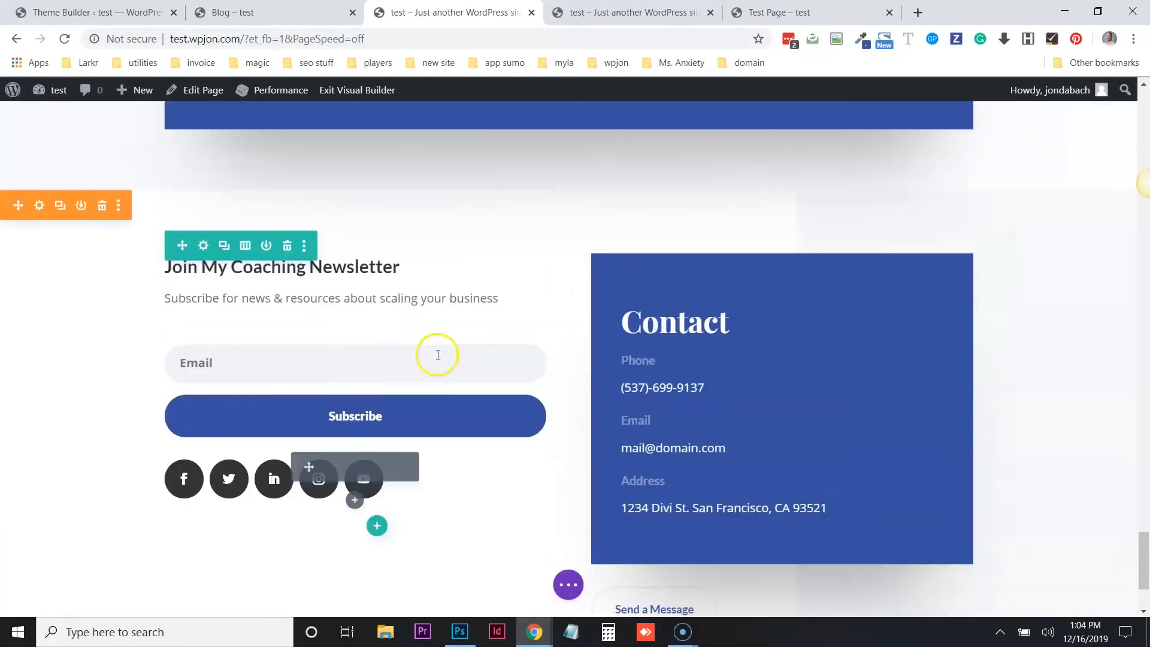
{"action": "left_click", "coordinate": [118, 206]}
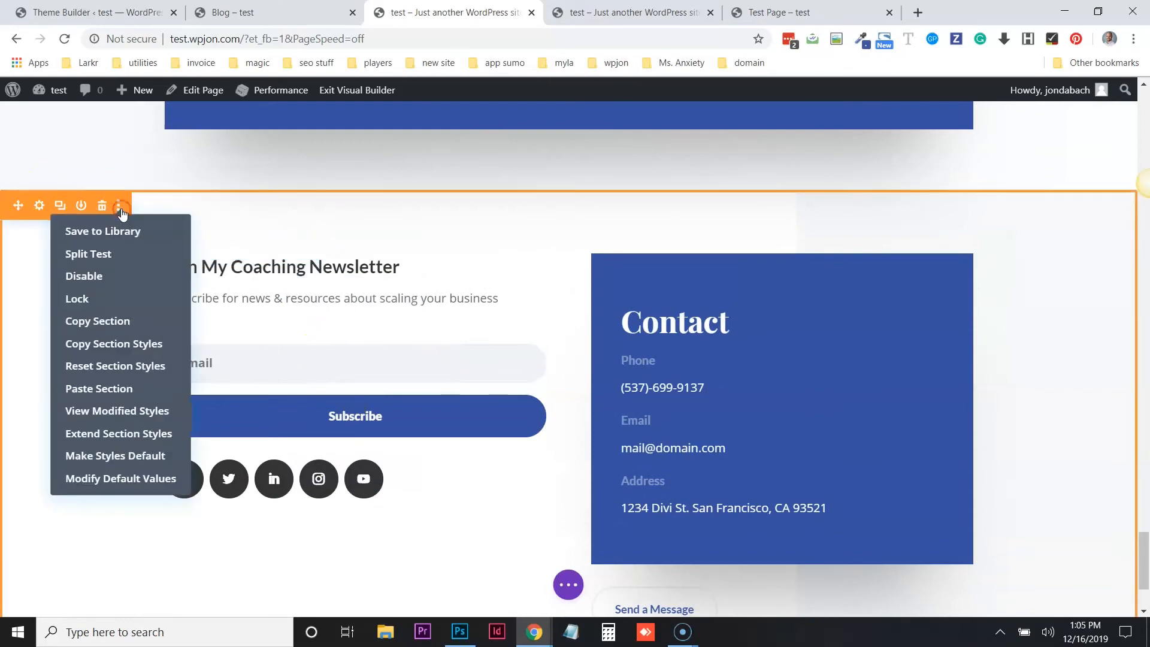
{"action": "left_click", "coordinate": [120, 322]}
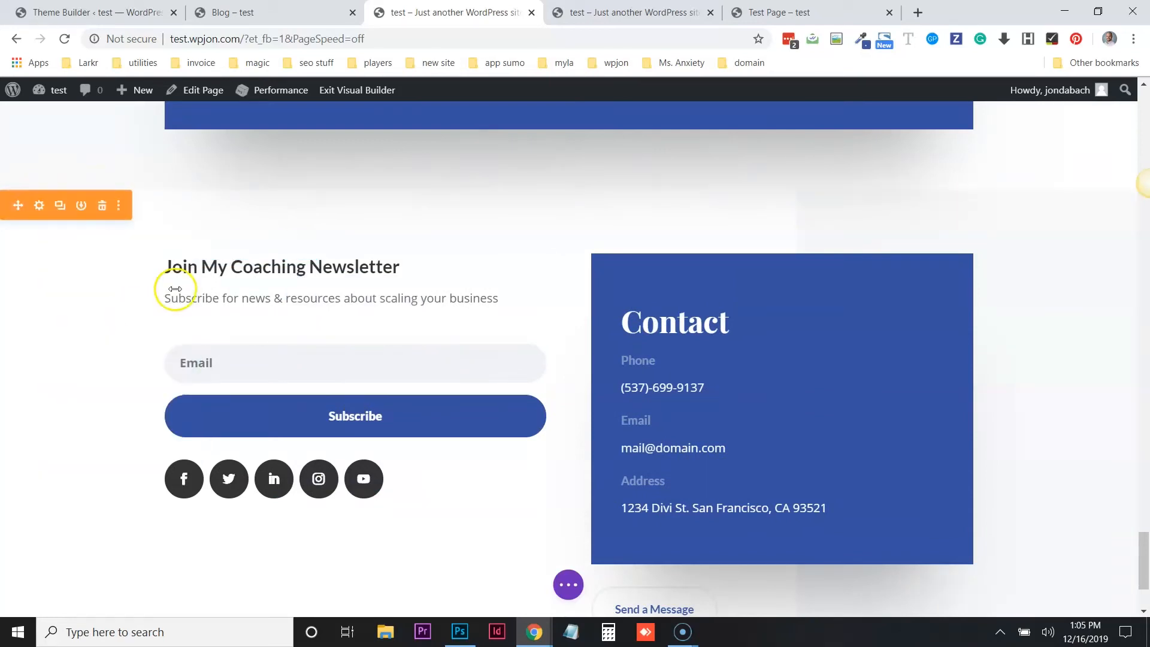
- Add a global footer to the Default Website Template in the Theme Builder, building it from scratch
{"action": "key", "text": "ctrl+1"}
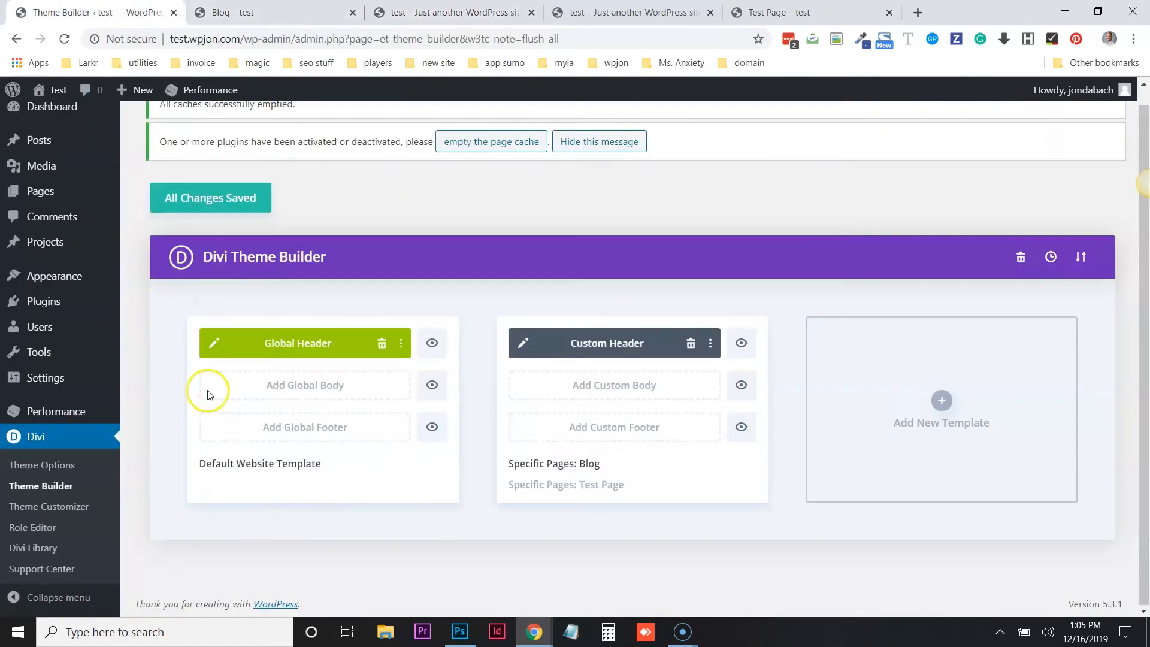
{"action": "left_click", "coordinate": [314, 439]}
{"action": "left_click", "coordinate": [313, 437]}
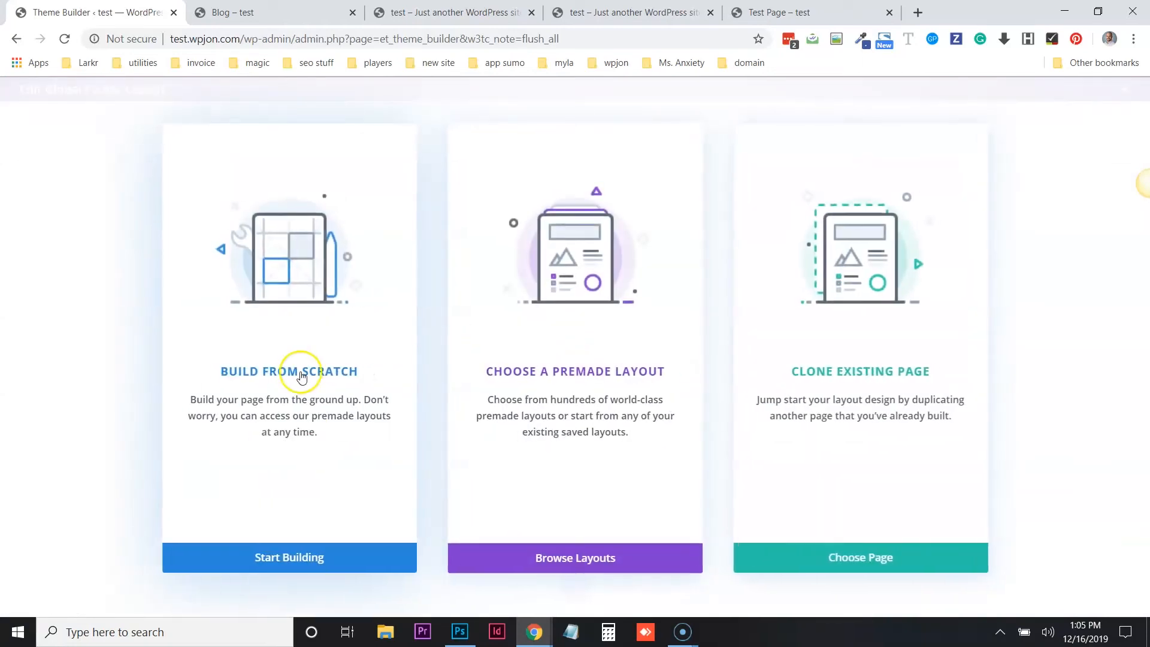
{"action": "left_click", "coordinate": [300, 371]}
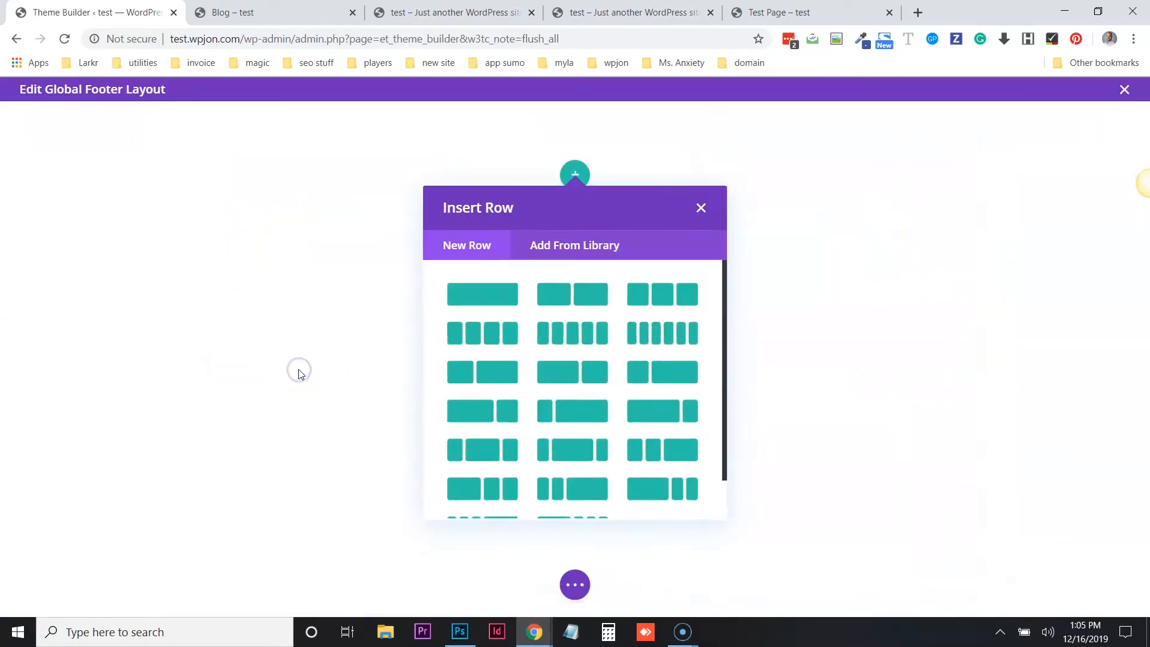
- Replace the footer's empty section with the copied newsletter and contact section, and reduce its bottom padding
{"action": "left_click", "coordinate": [699, 208]}
{"action": "left_click", "coordinate": [571, 245]}
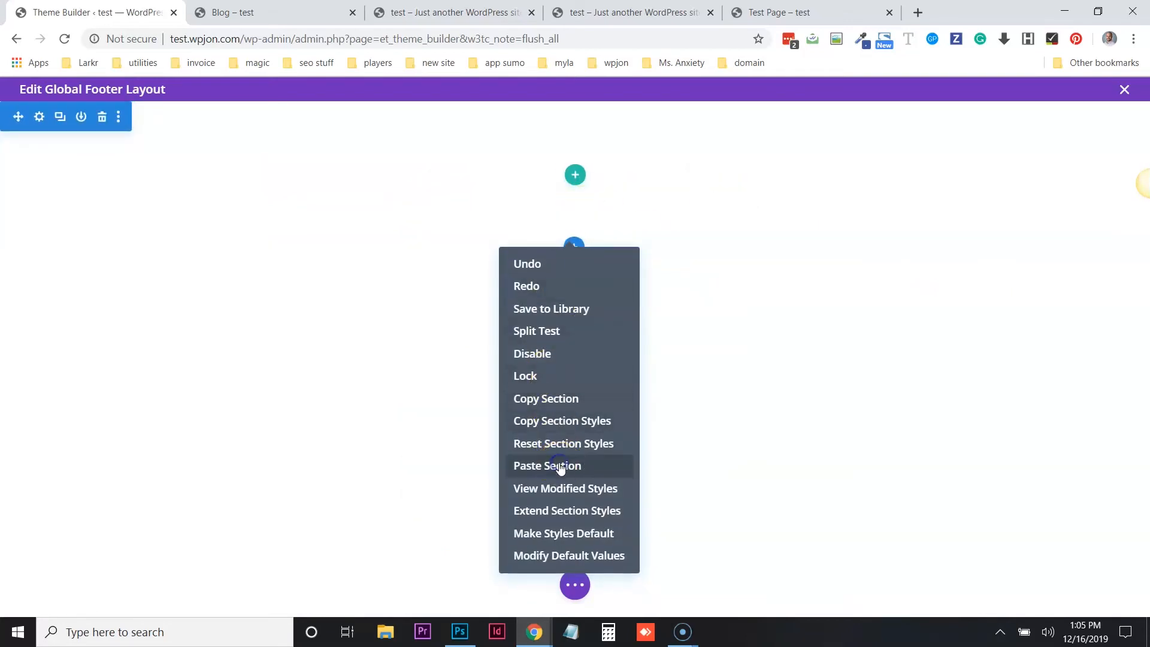
{"action": "left_click", "coordinate": [560, 465]}
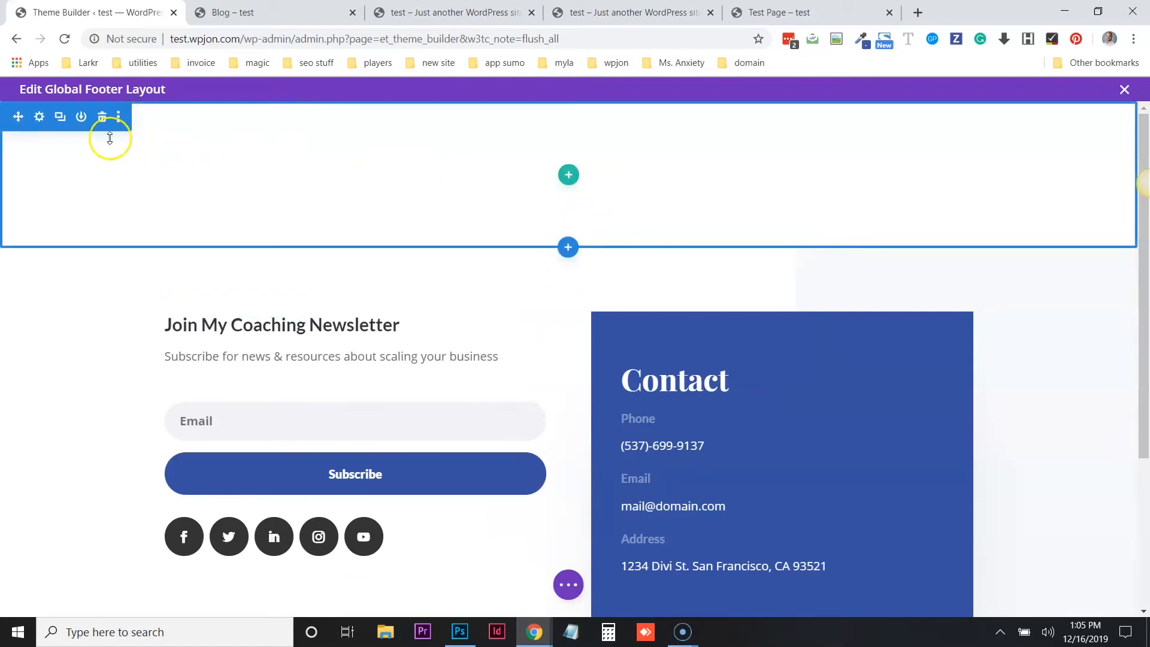
{"action": "left_click", "coordinate": [103, 119]}
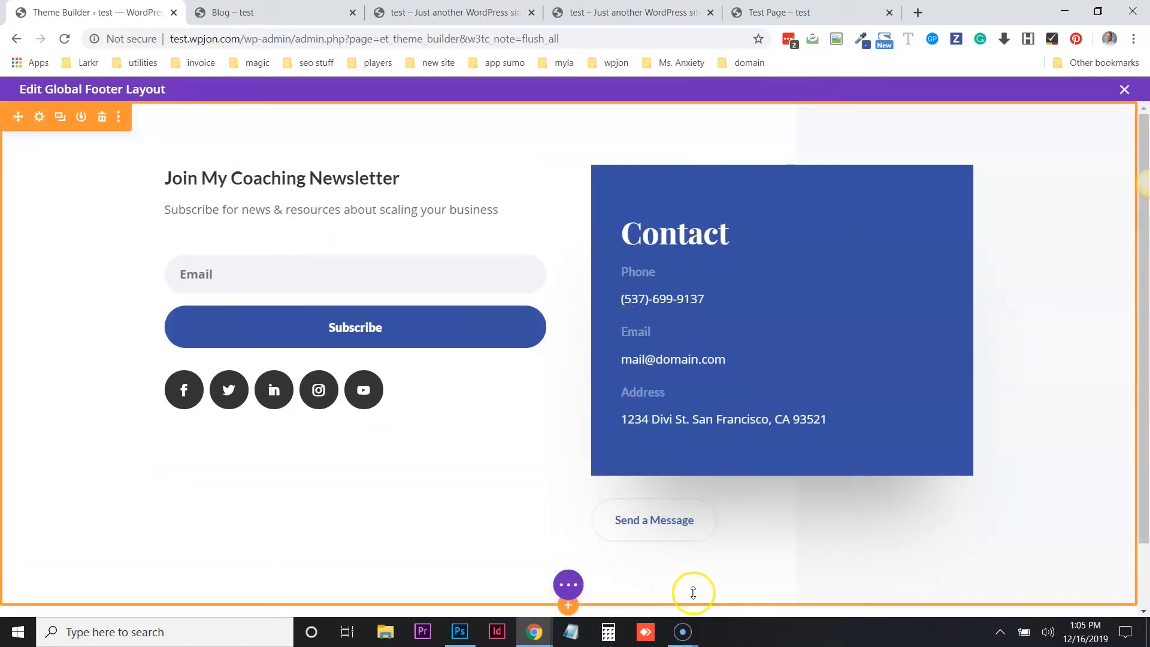
{"action": "left_click_drag", "start_coordinate": [697, 586], "coordinate": [698, 546]}
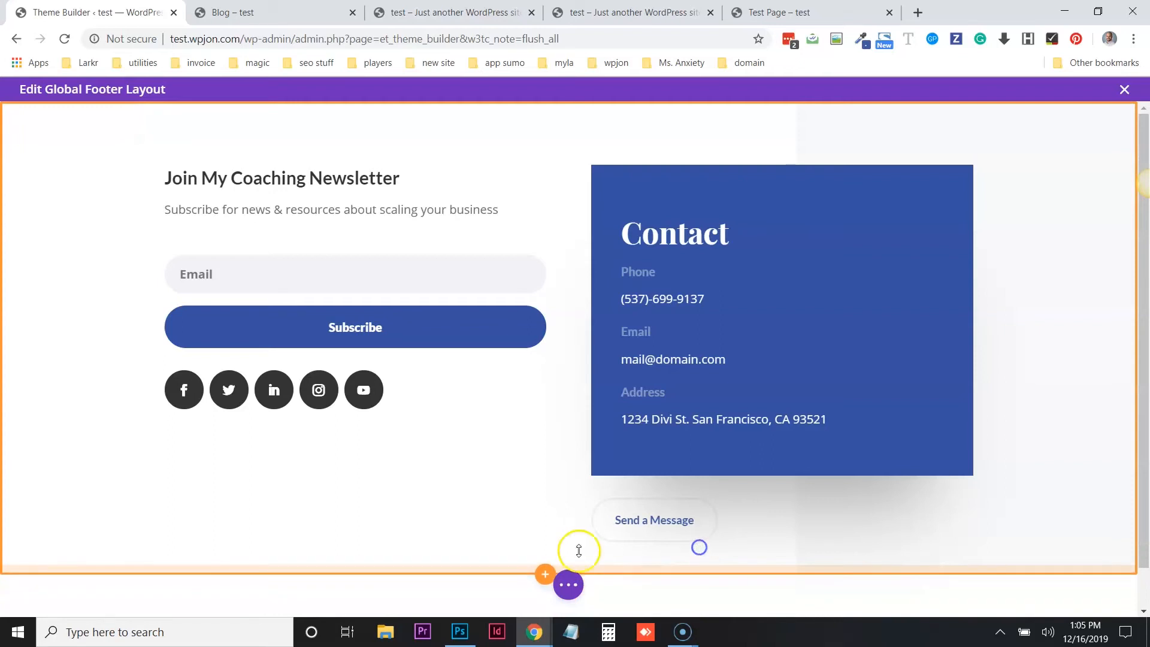
- Add a new section below the newsletter and contact section, with a single-column row containing a Text module
{"action": "left_click", "coordinate": [547, 576]}
{"action": "left_click", "coordinate": [461, 522]}
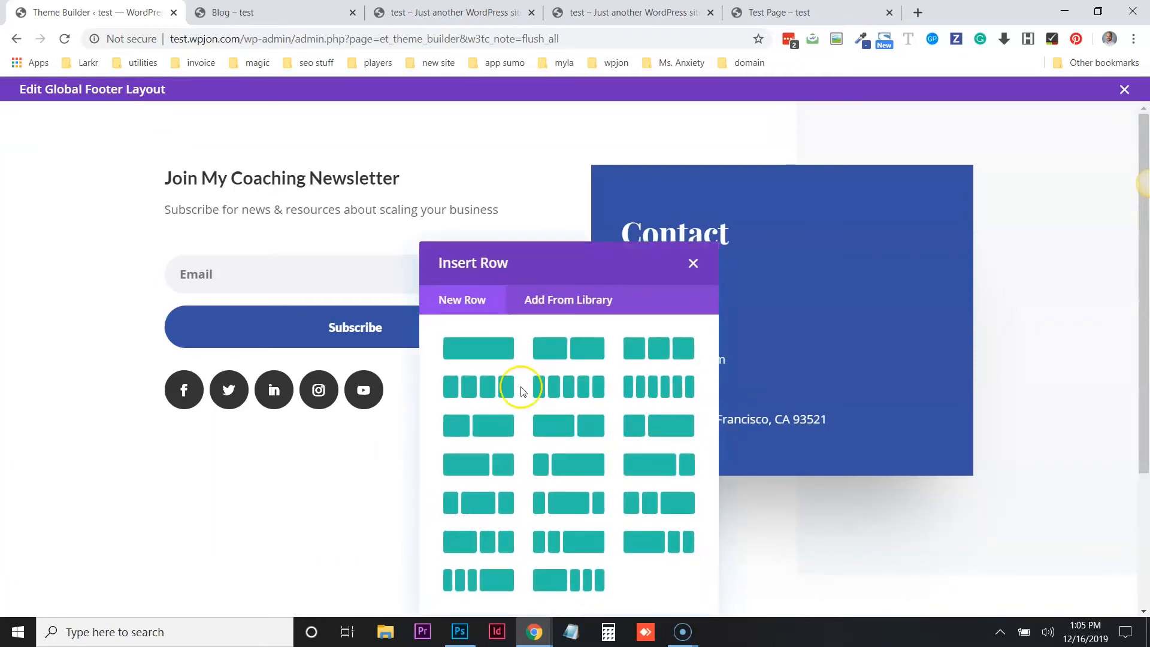
{"action": "left_click", "coordinate": [481, 345]}
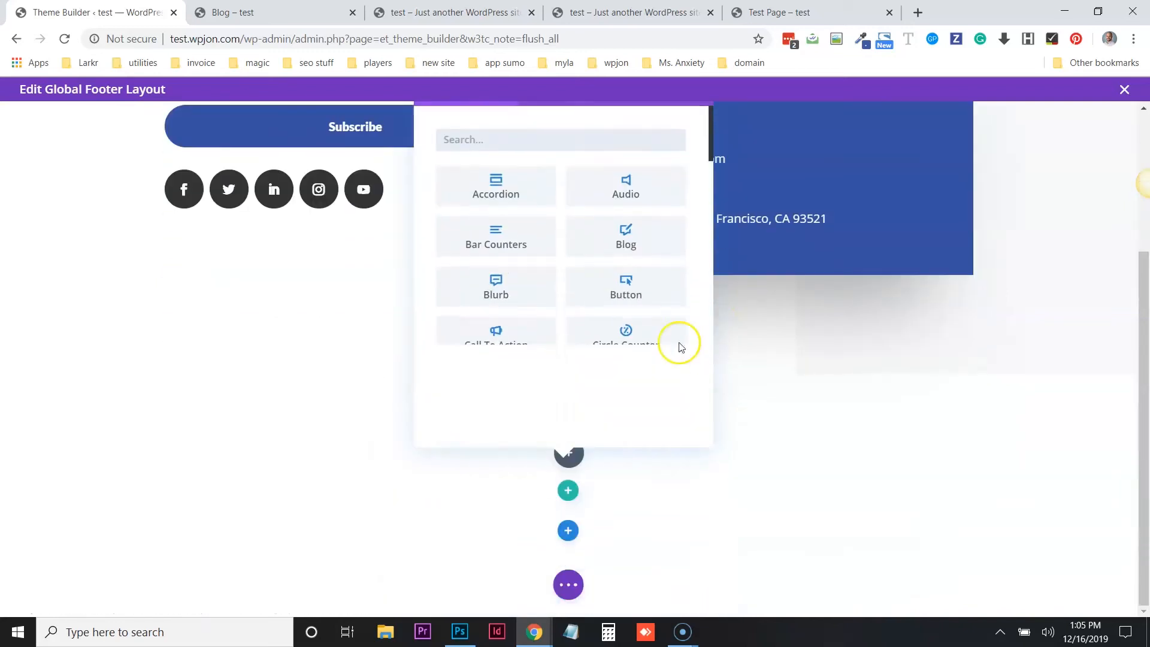
{"action": "left_click", "coordinate": [508, 240]}
{"action": "left_click", "coordinate": [509, 241]}
{"action": "type", "text": "text"}
{"action": "left_click", "coordinate": [501, 290]}
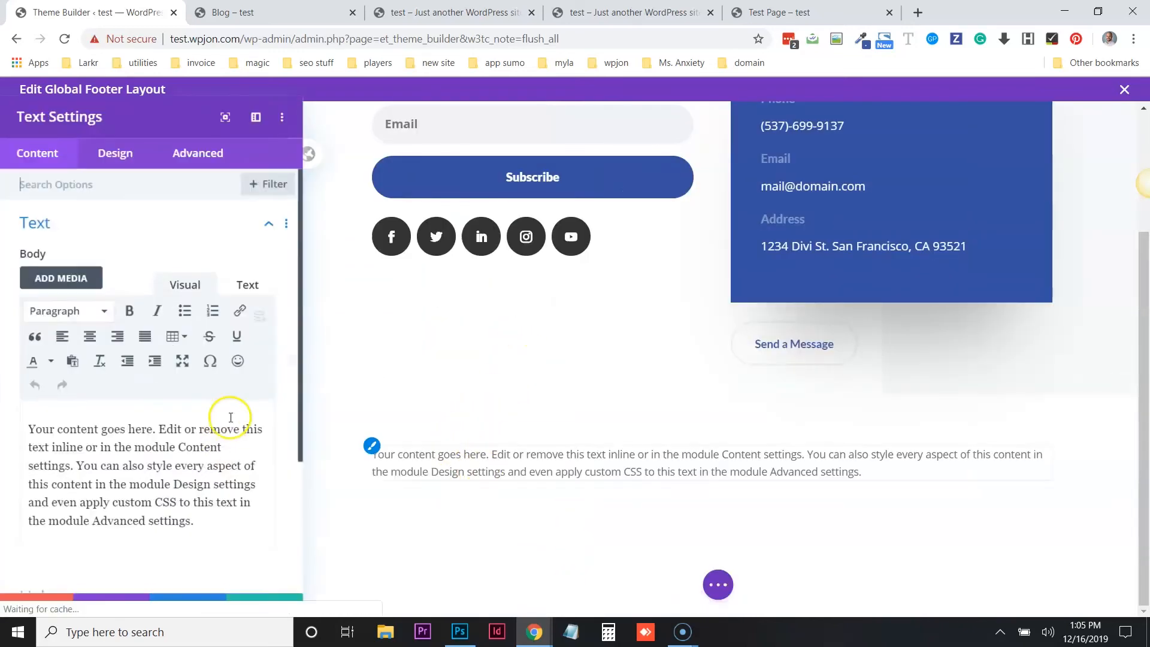
- Replace the Text module's placeholder with a line reading "Copyright ©", the site owner's name and "All Rights Reserved"
{"action": "triple_click", "coordinate": [194, 443]}
{"action": "type", "text": "Copry"}
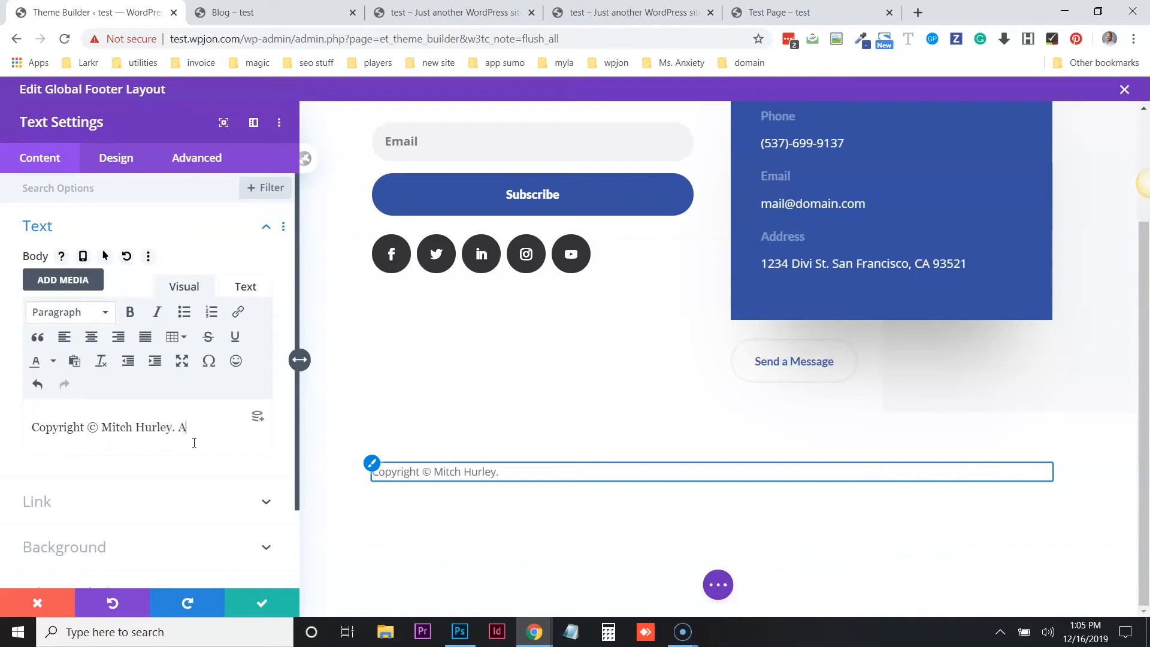
{"action": "type", "text": "ved"}
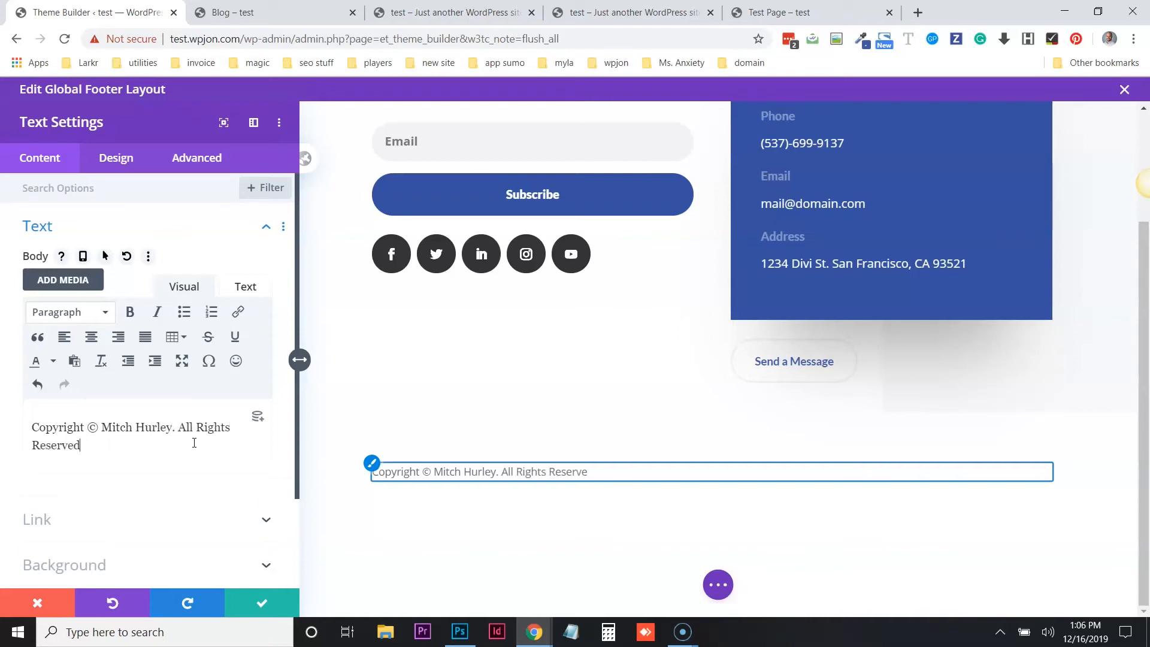
- Center-align the copyright text and save the Text module's settings
{"action": "left_click", "coordinate": [114, 157]}
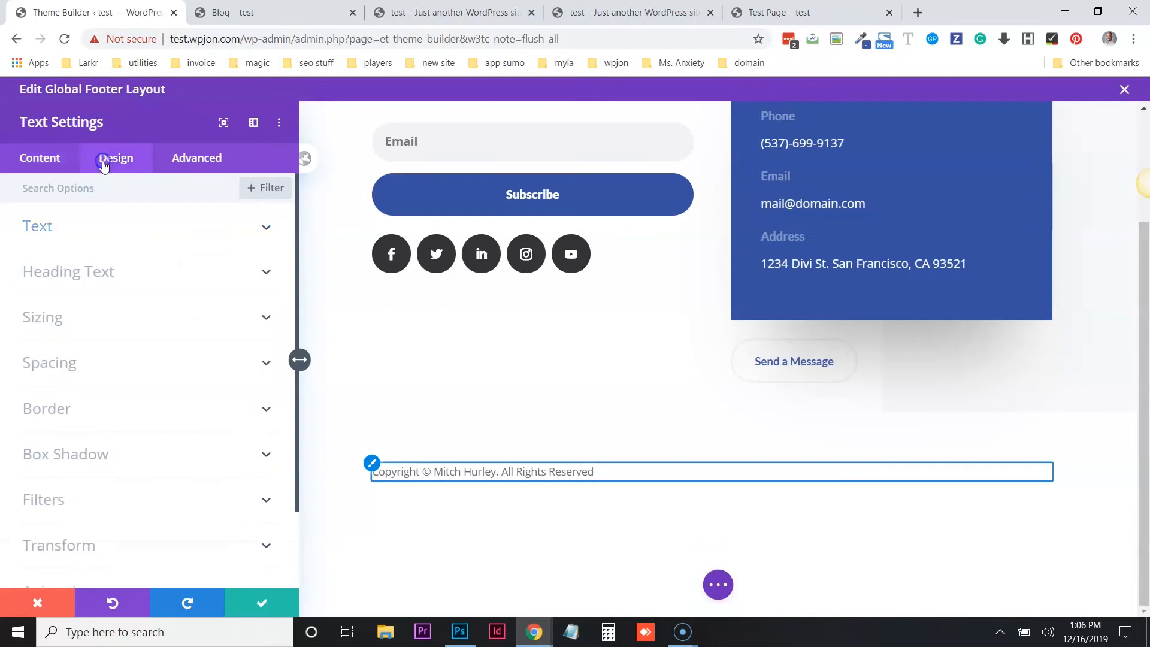
{"action": "left_click", "coordinate": [92, 227]}
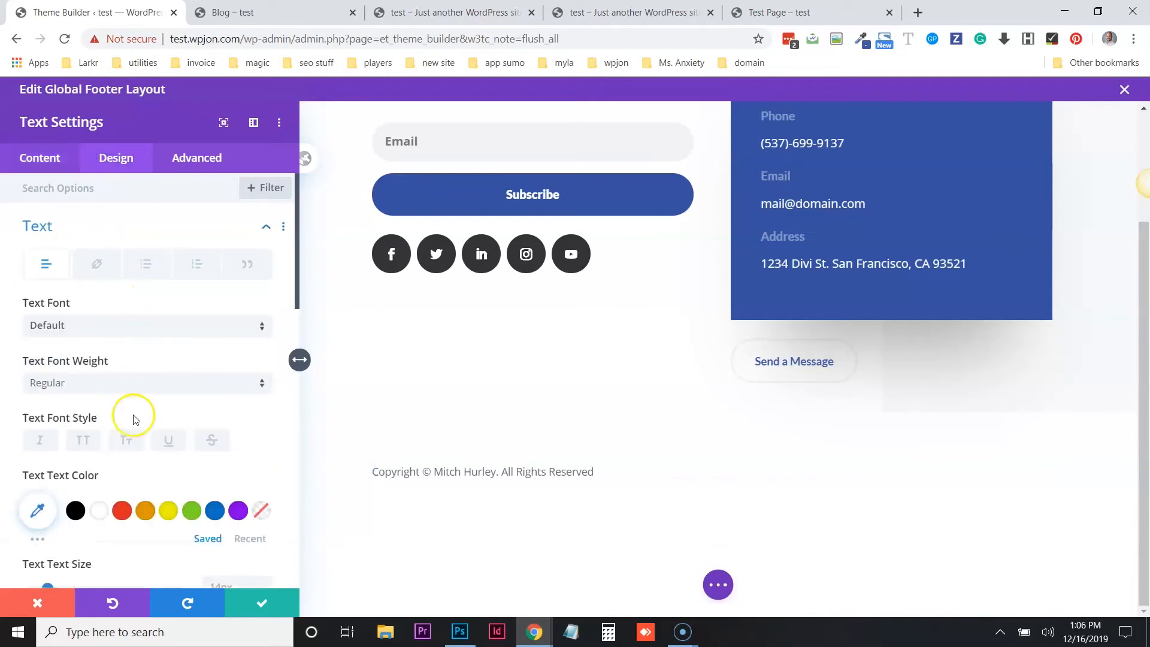
{"action": "scroll", "coordinate": [134, 407], "scroll_direction": "down", "scroll_amount": 5}
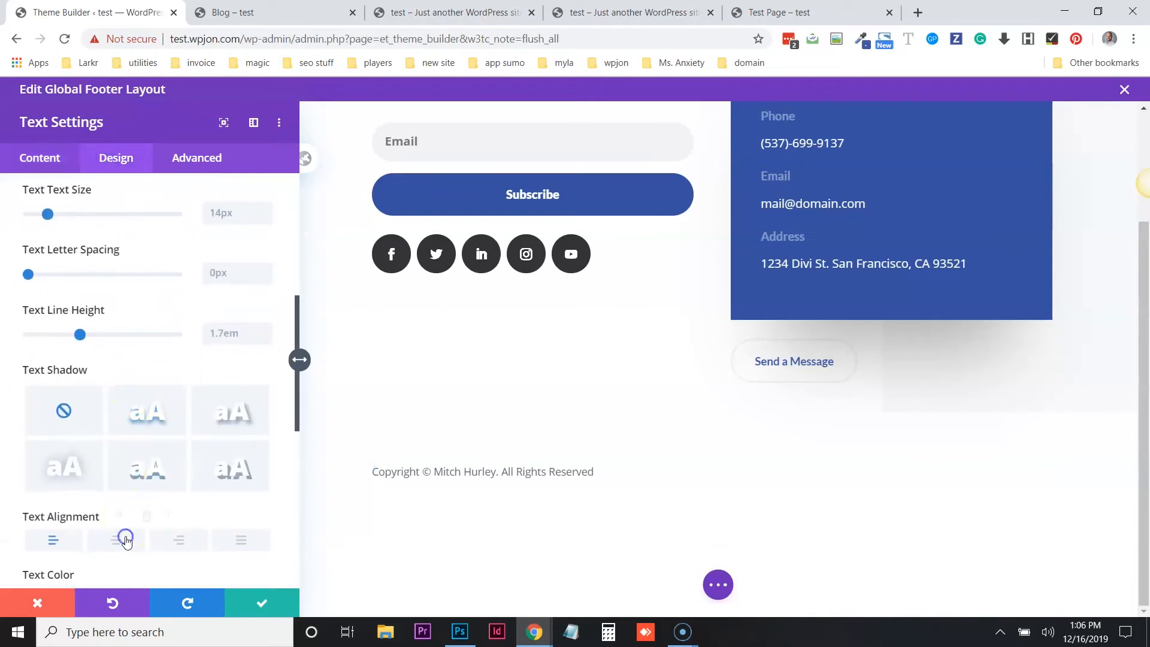
{"action": "left_click", "coordinate": [116, 540]}
{"action": "left_click", "coordinate": [279, 602]}
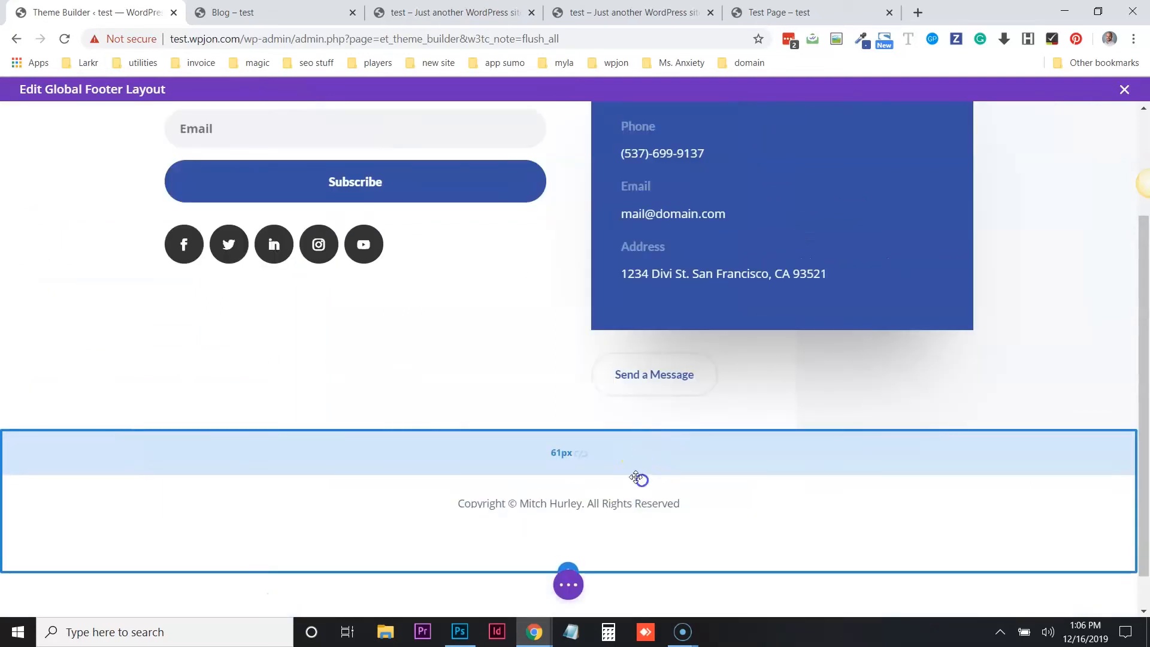
- Reduce the top and bottom padding of the copyright section and its row to make a slim bar
{"action": "left_click_drag", "start_coordinate": [639, 451], "coordinate": [637, 400]}
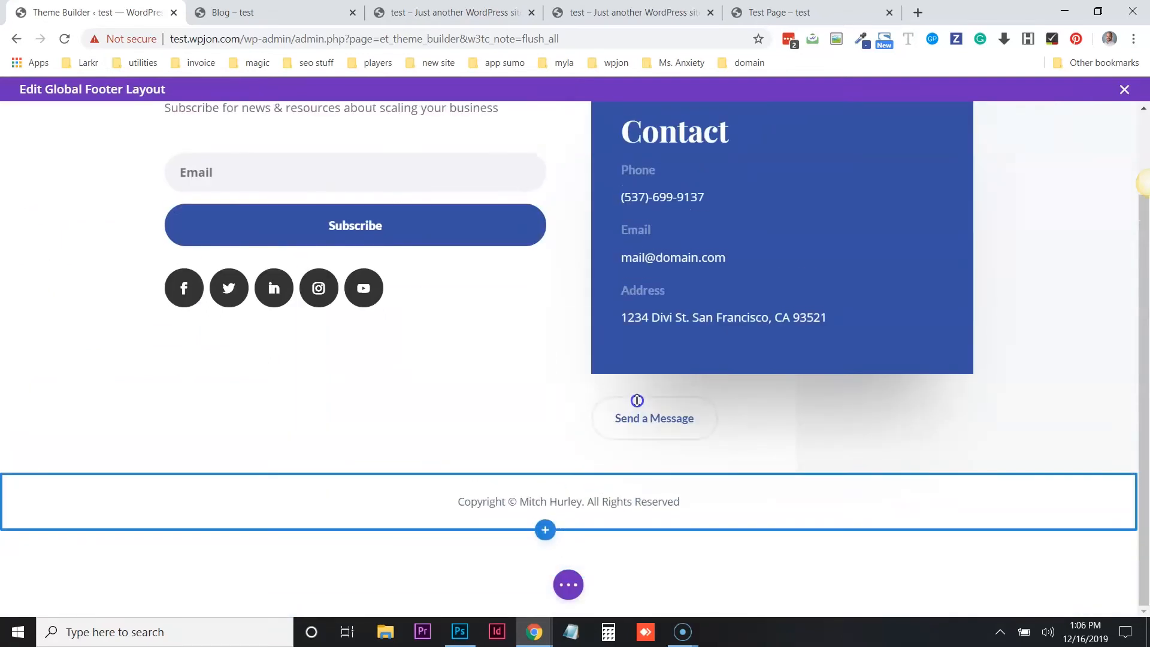
{"action": "left_click_drag", "start_coordinate": [603, 483], "coordinate": [603, 491]}
{"action": "left_click", "coordinate": [582, 486]}
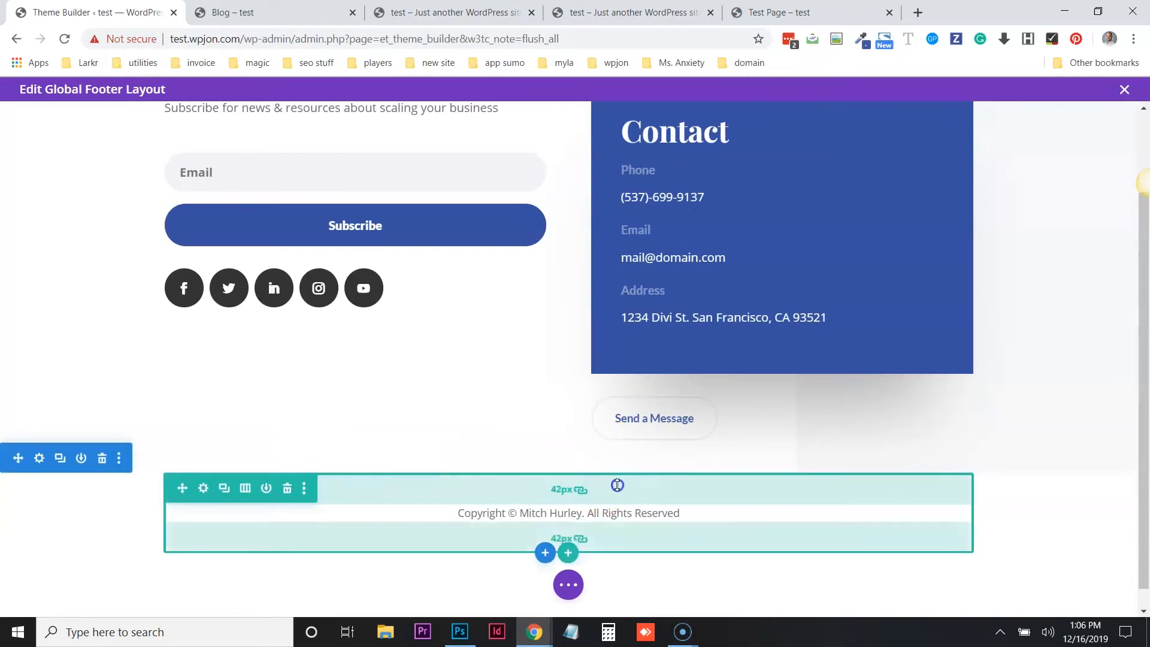
{"action": "left_click_drag", "start_coordinate": [617, 477], "coordinate": [615, 469]}
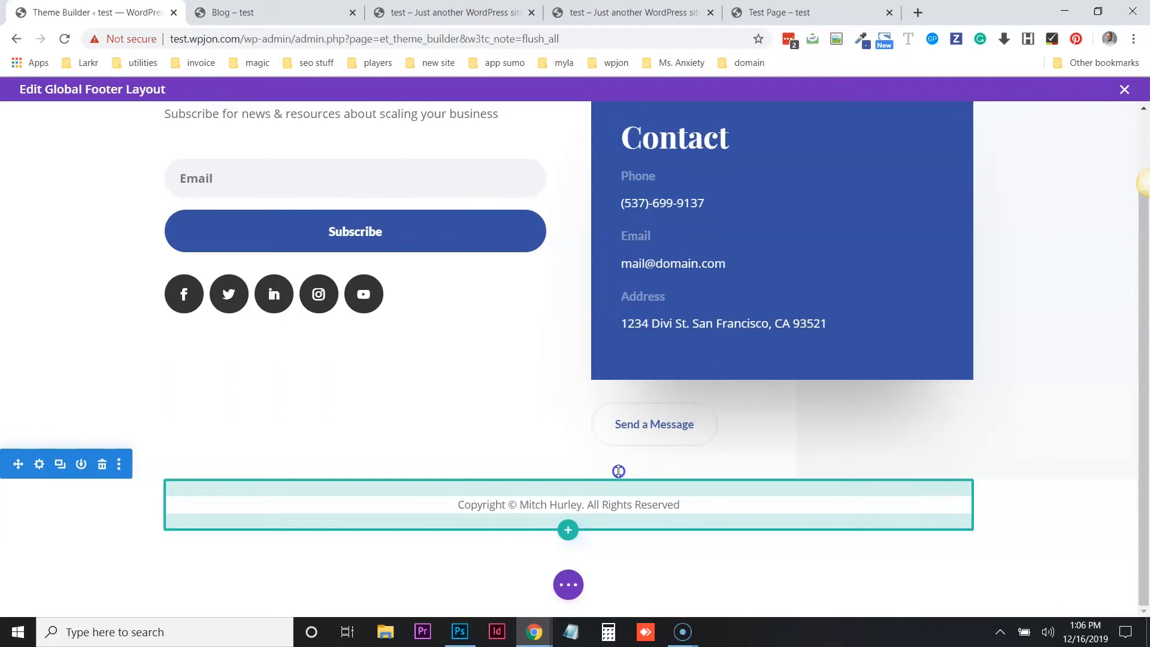
- Give the copyright section a light grey background colour and save the section settings
{"action": "left_click", "coordinate": [39, 465]}
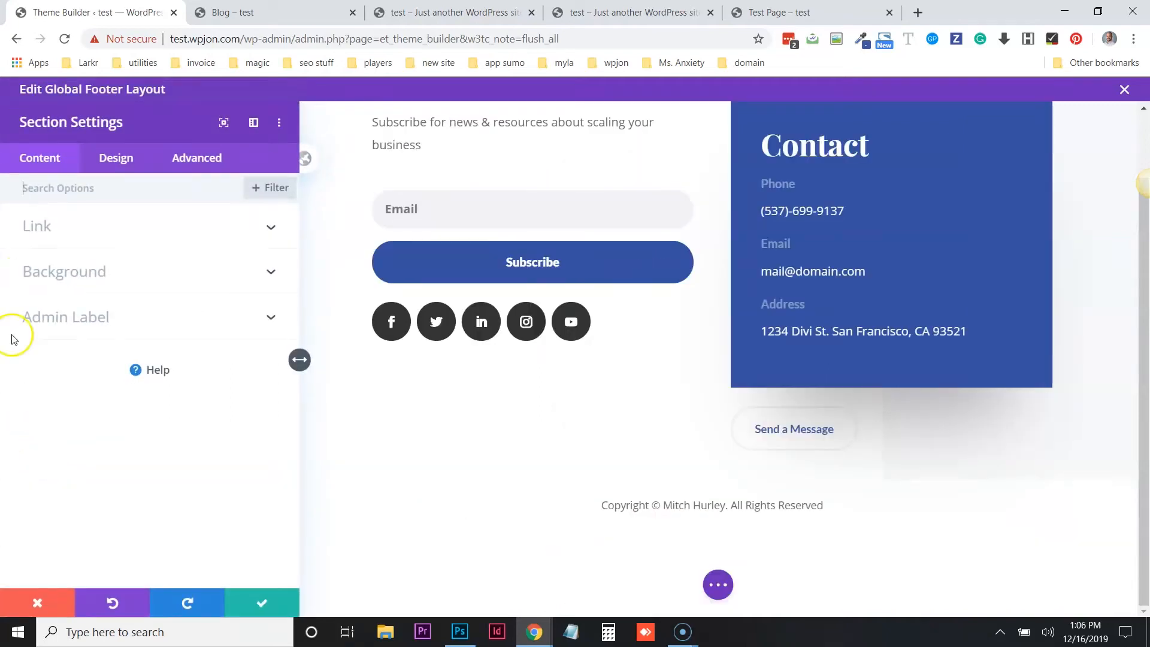
{"action": "left_click", "coordinate": [63, 273]}
{"action": "left_click", "coordinate": [117, 368]}
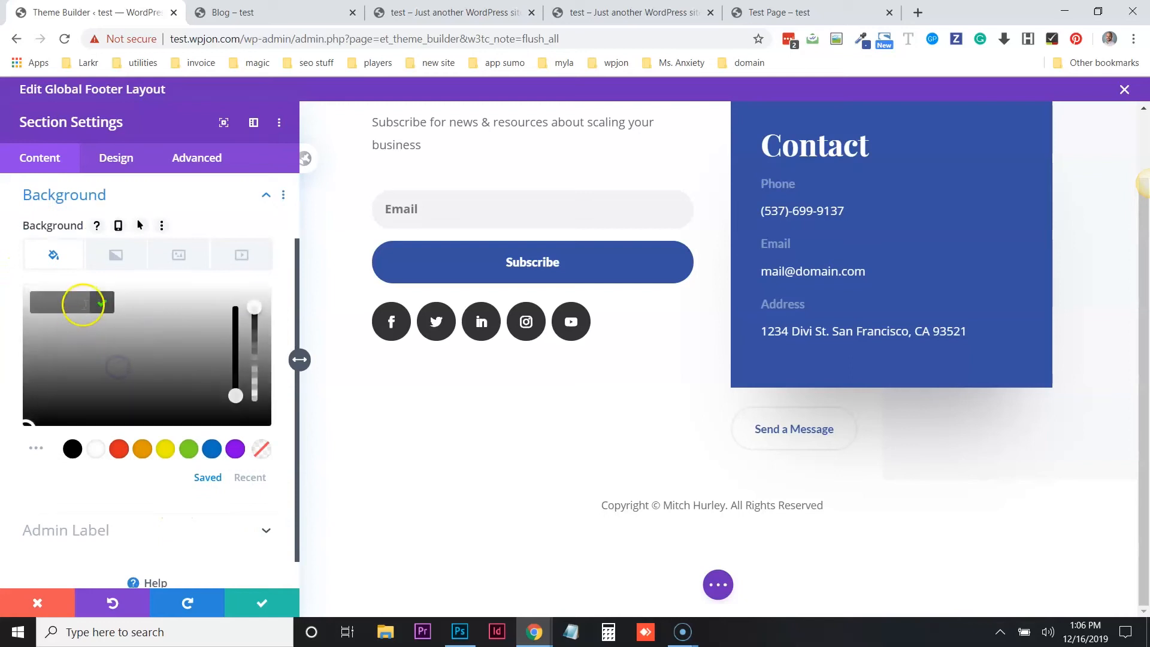
{"action": "left_click", "coordinate": [139, 292]}
{"action": "left_click_drag", "start_coordinate": [138, 289], "coordinate": [138, 292]}
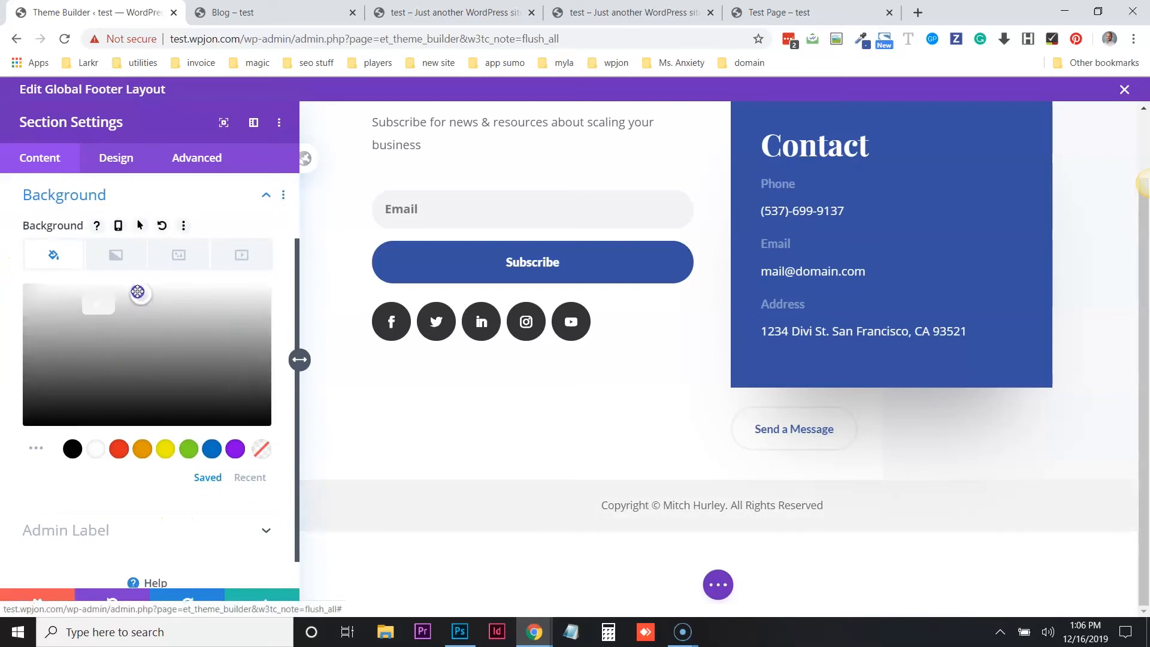
{"action": "left_click", "coordinate": [249, 598]}
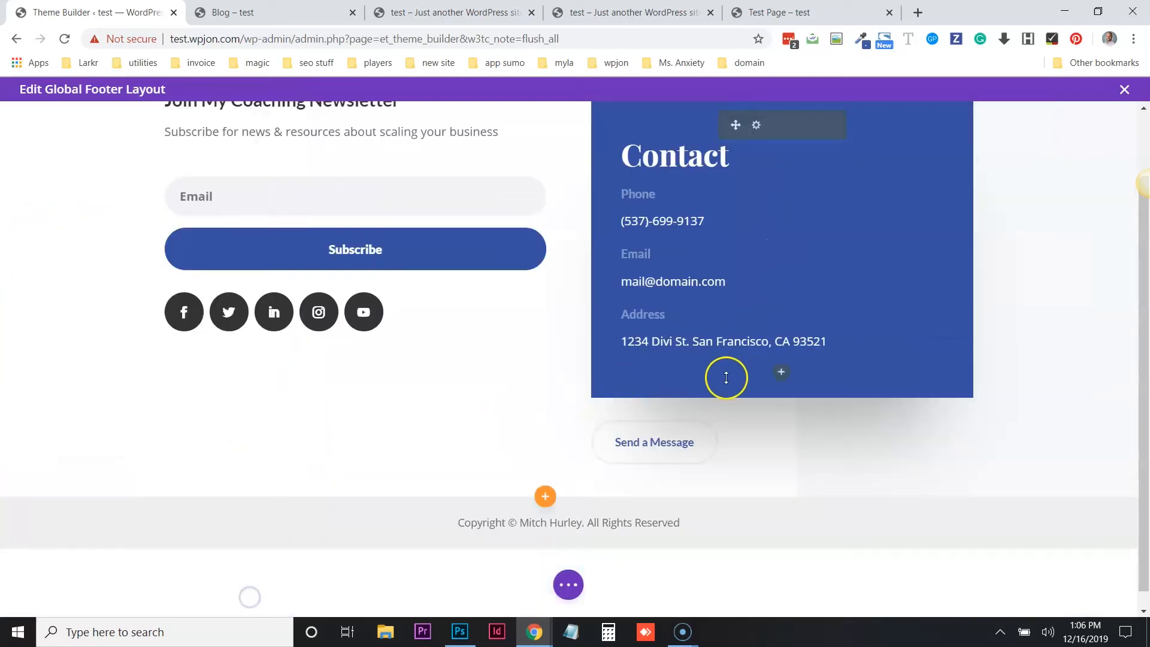
- Save the global footer layout, close its editor and save the Theme Builder changes
{"action": "left_click", "coordinate": [567, 583]}
{"action": "left_click", "coordinate": [1096, 585]}
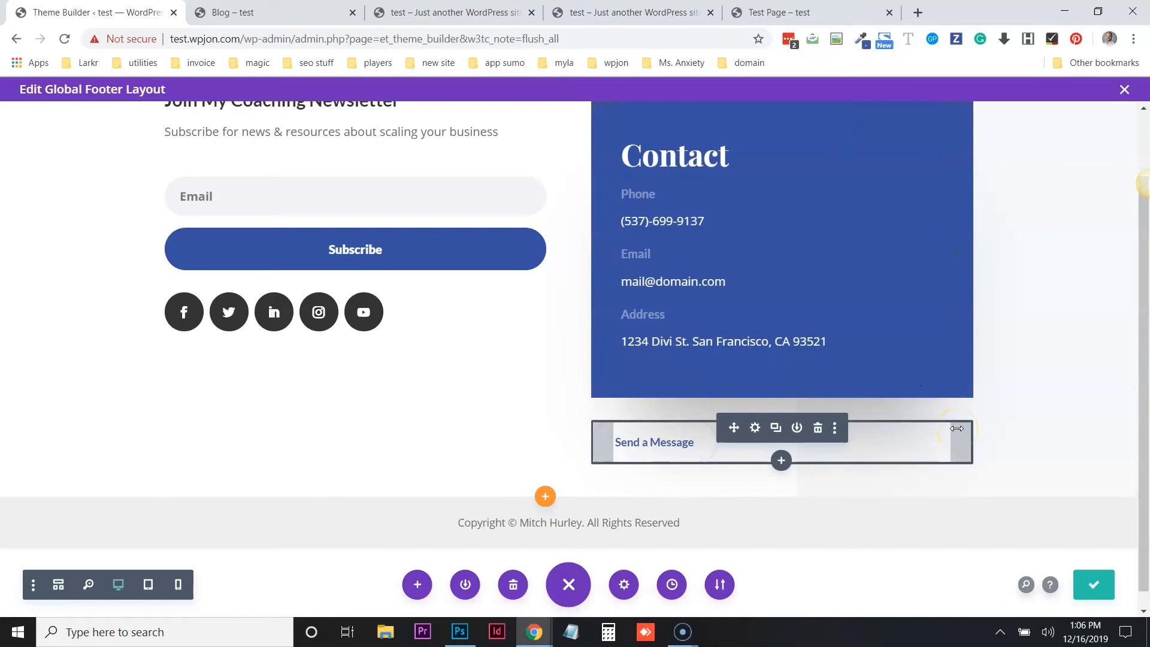
{"action": "left_click", "coordinate": [1124, 89]}
{"action": "left_click", "coordinate": [225, 205]}
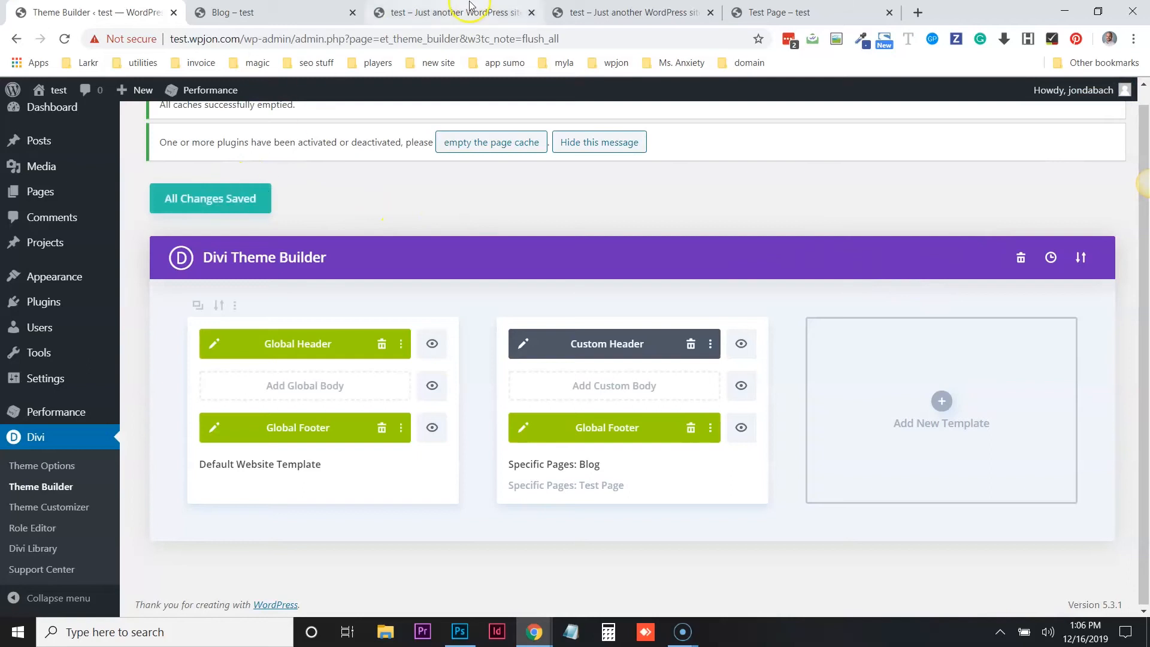
- Reload the homepage and examine the global footer against the page's own newsletter and contact section
{"action": "left_click", "coordinate": [622, 12]}
{"action": "scroll", "coordinate": [673, 287], "scroll_direction": "down", "scroll_amount": 10}
{"action": "scroll", "coordinate": [675, 284], "scroll_direction": "down", "scroll_amount": 20}
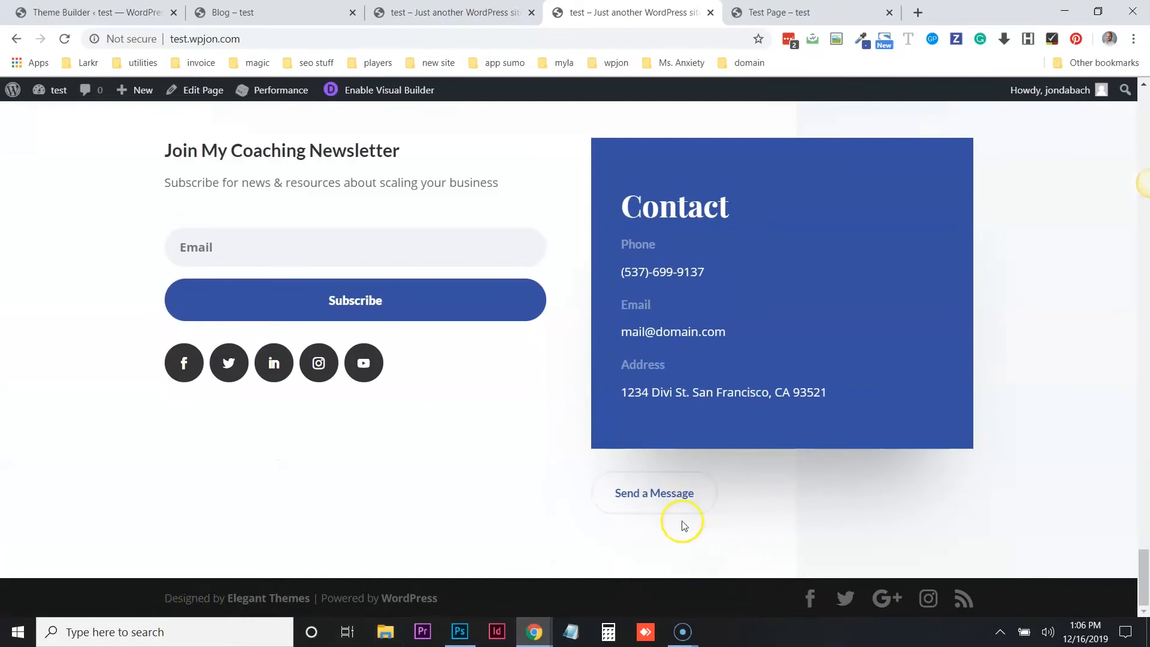
{"action": "left_click", "coordinate": [655, 515]}
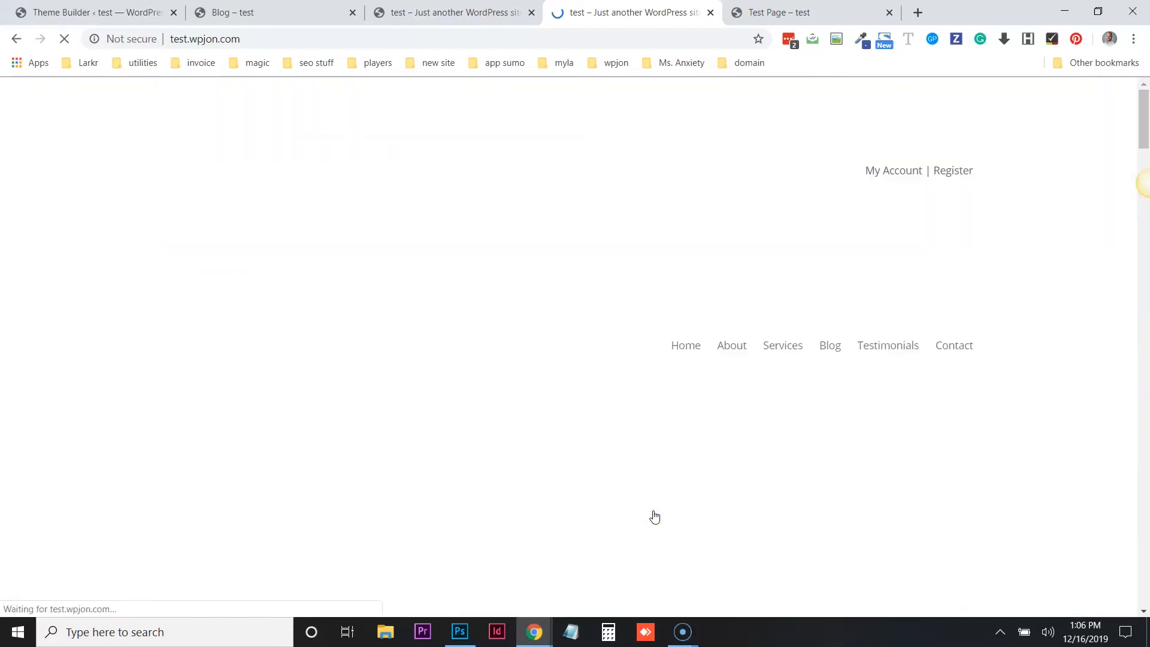
{"action": "left_click", "coordinate": [621, 478]}
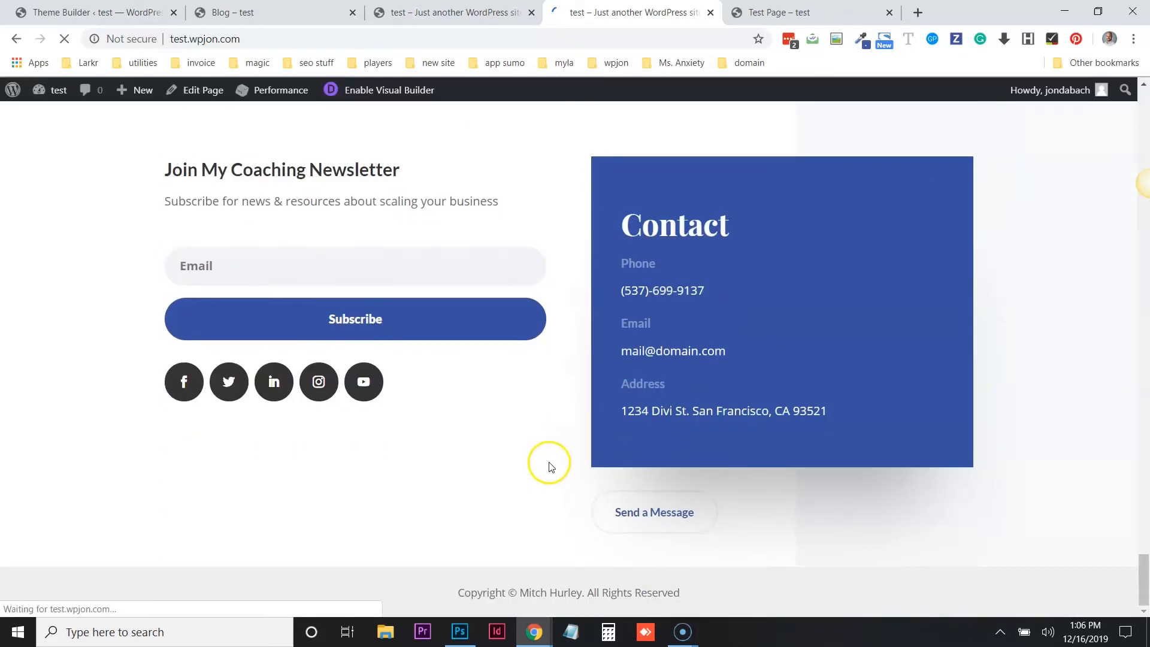
{"action": "scroll", "coordinate": [735, 569], "scroll_direction": "up", "scroll_amount": 9}
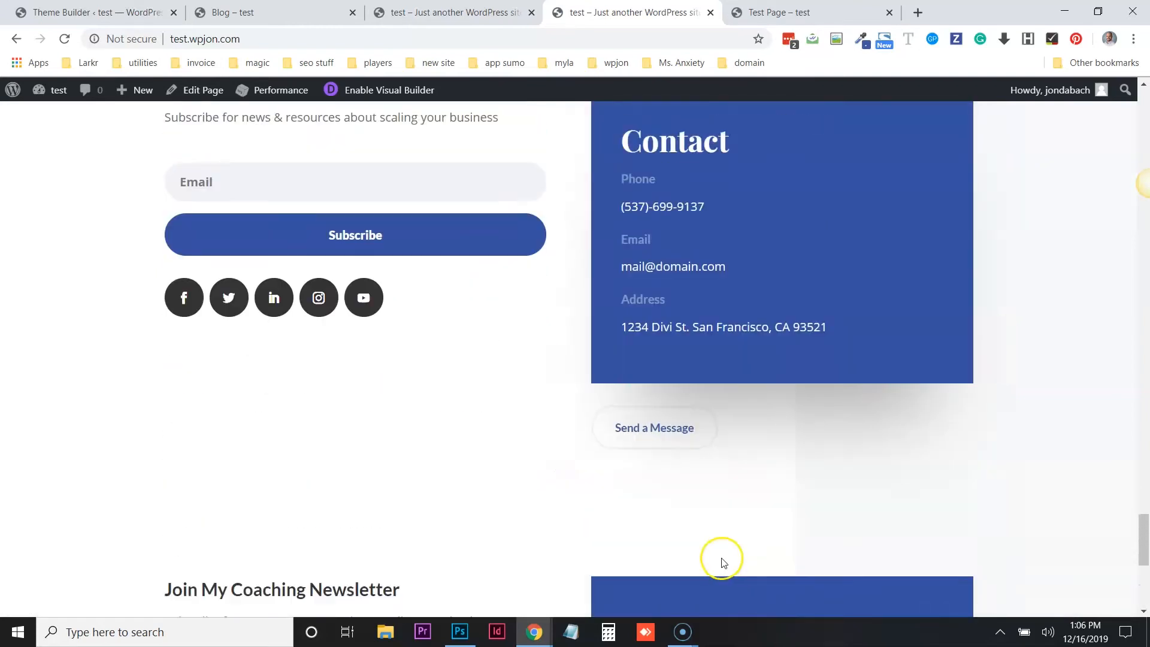
{"action": "scroll", "coordinate": [593, 332], "scroll_direction": "down", "scroll_amount": 9}
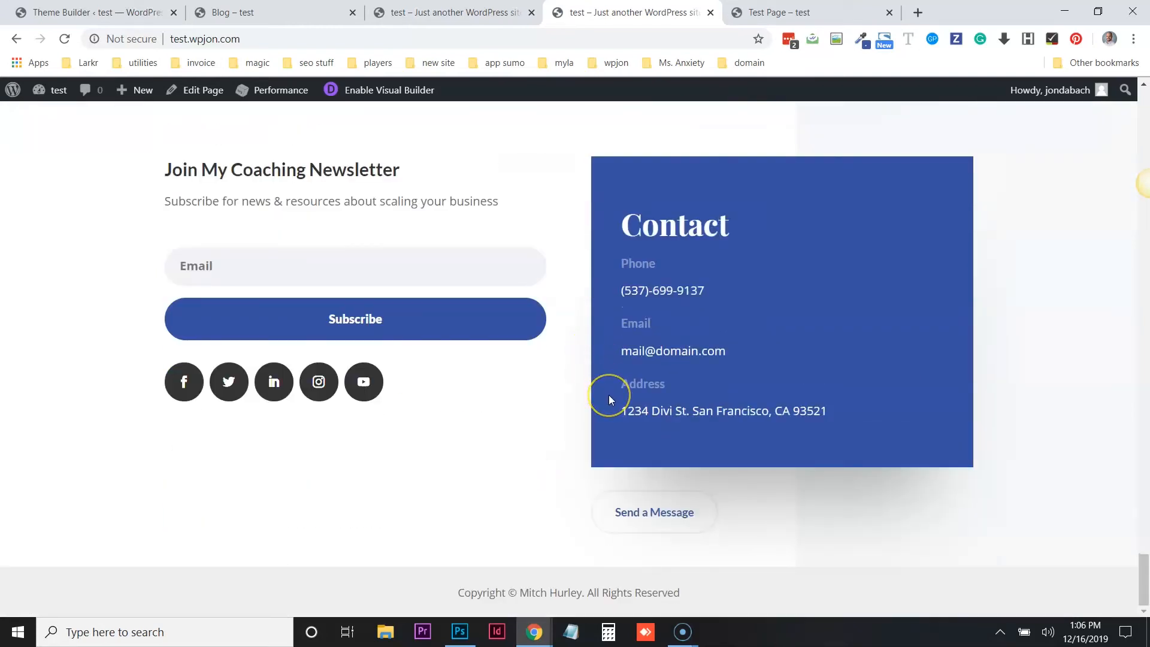
{"action": "scroll", "coordinate": [557, 411], "scroll_direction": "up", "scroll_amount": 3}
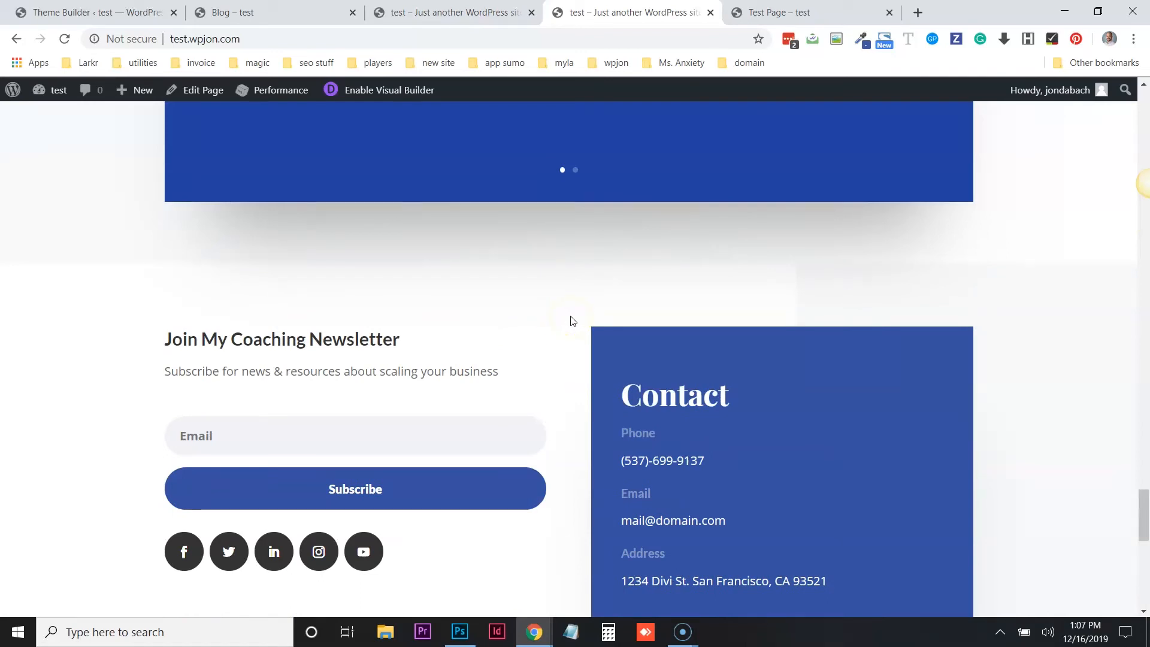
{"action": "scroll", "coordinate": [575, 380], "scroll_direction": "down", "scroll_amount": 3}
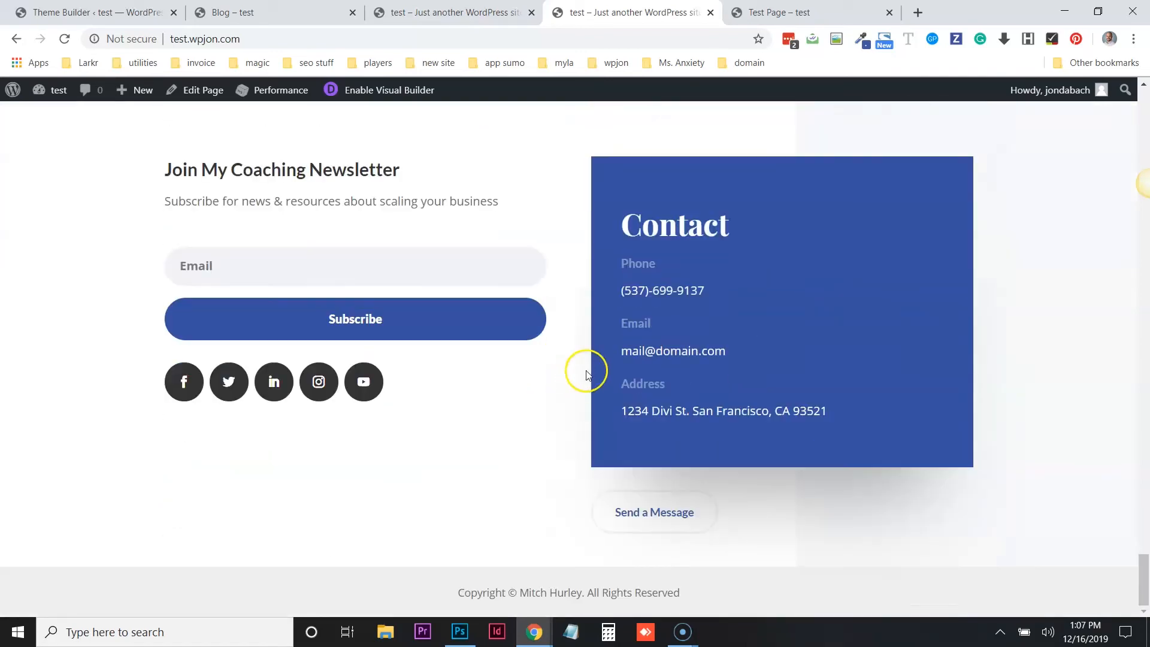
{"action": "scroll", "coordinate": [629, 336], "scroll_direction": "up", "scroll_amount": 4}
- Reload the Test Page and check its header and global footer
{"action": "left_click", "coordinate": [758, 4]}
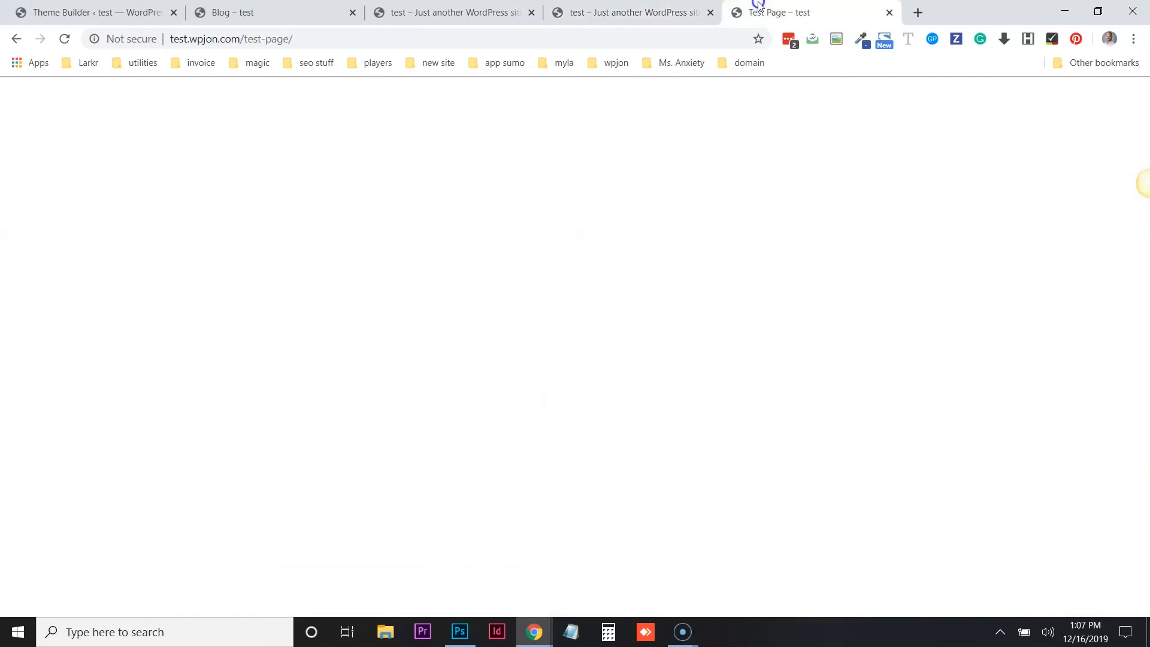
{"action": "key", "text": "F5"}
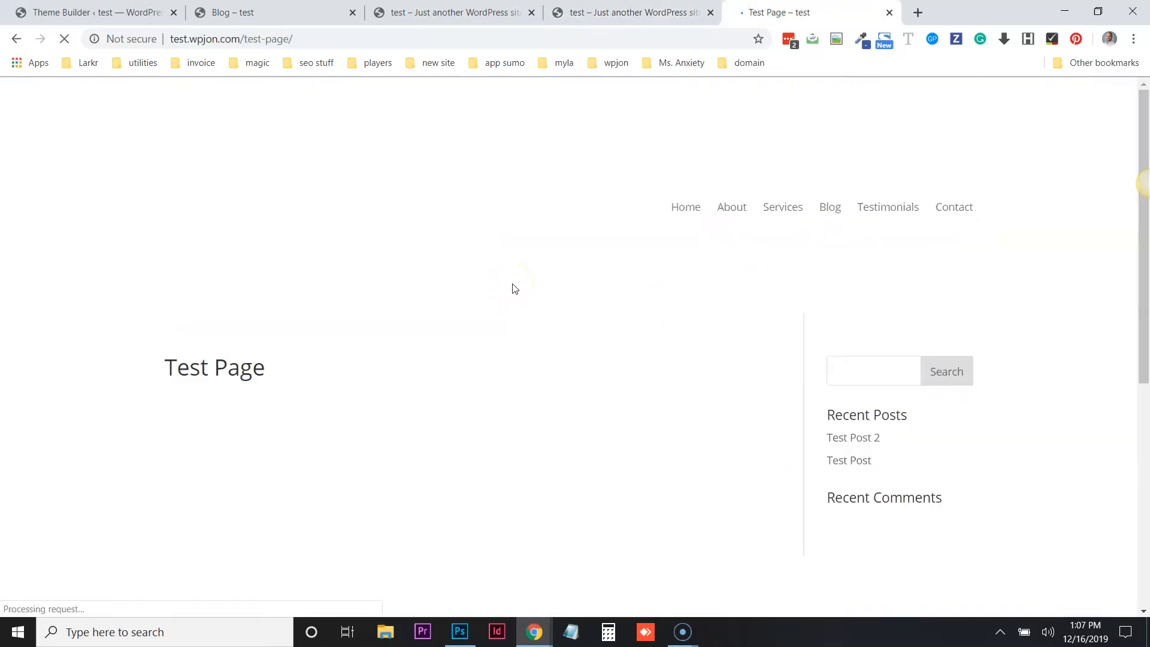
{"action": "scroll", "coordinate": [838, 352], "scroll_direction": "down", "scroll_amount": 6}
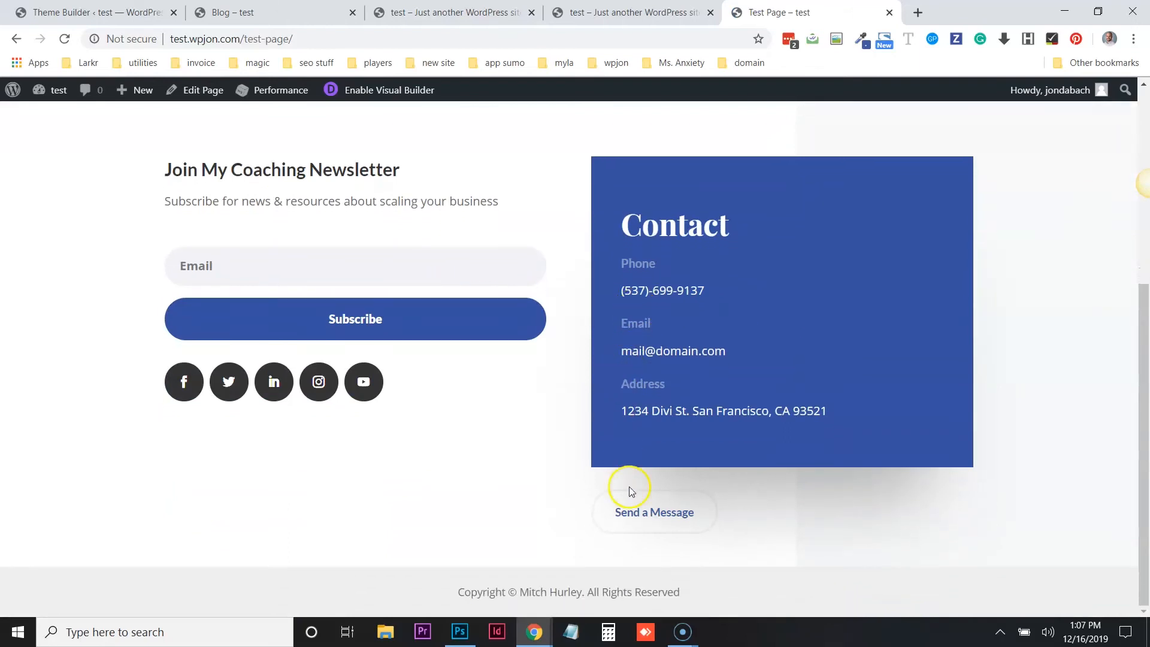
{"action": "scroll", "coordinate": [623, 462], "scroll_direction": "up", "scroll_amount": 5}
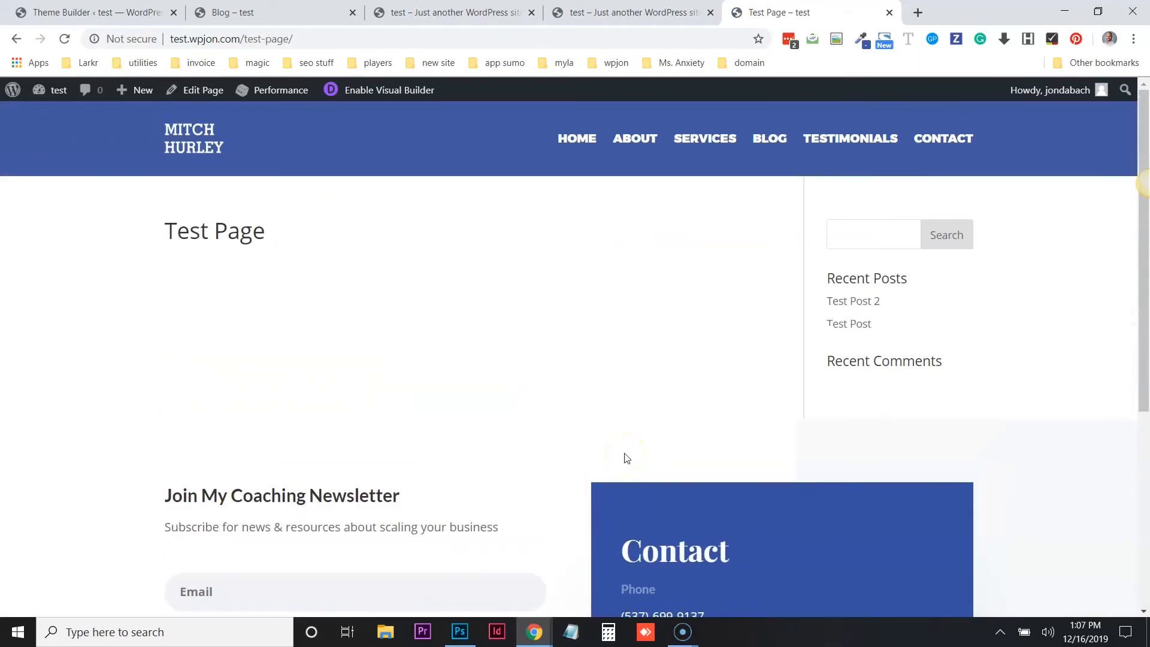
{"action": "scroll", "coordinate": [626, 458], "scroll_direction": "down", "scroll_amount": 5}
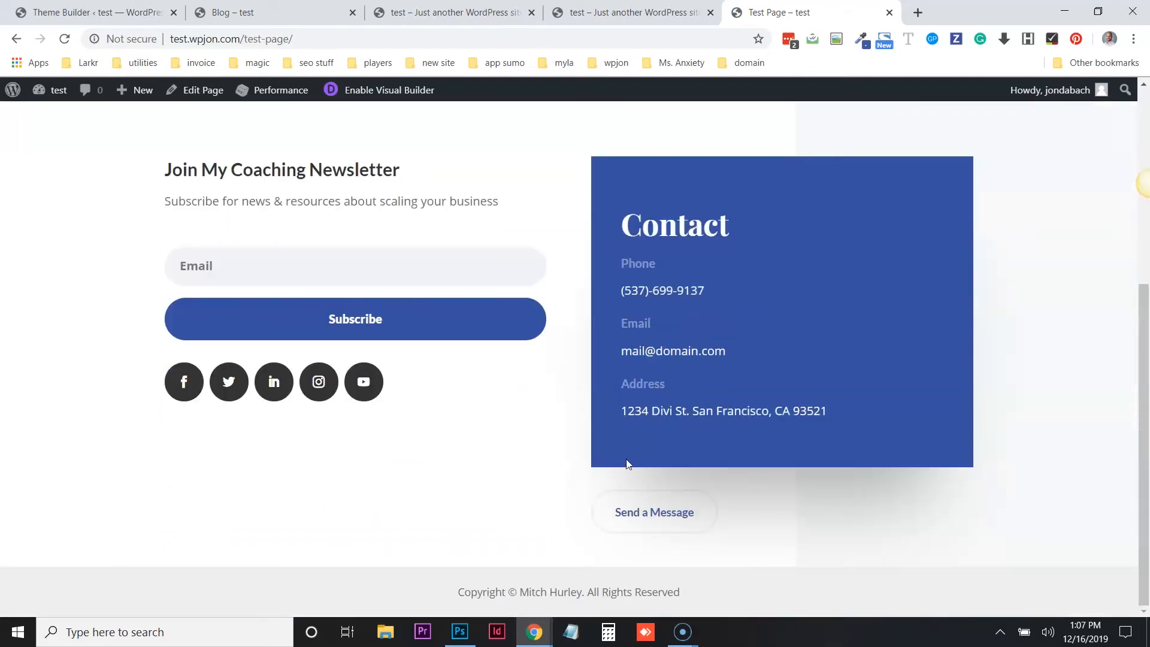
{"action": "scroll", "coordinate": [626, 465], "scroll_direction": "up", "scroll_amount": 5}
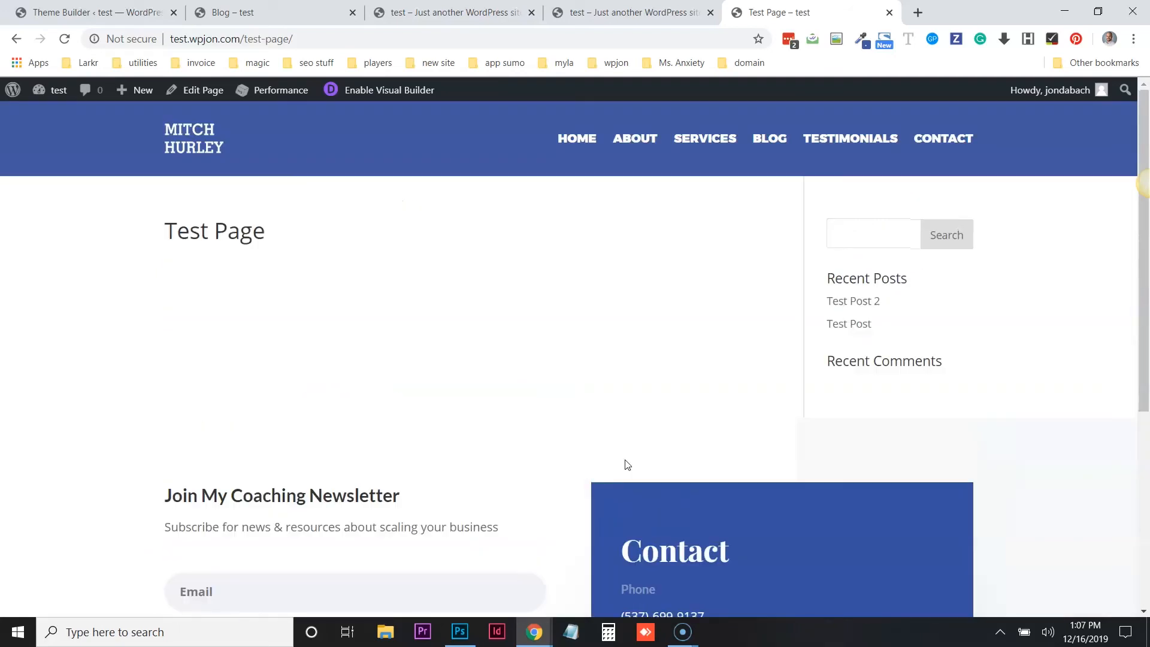
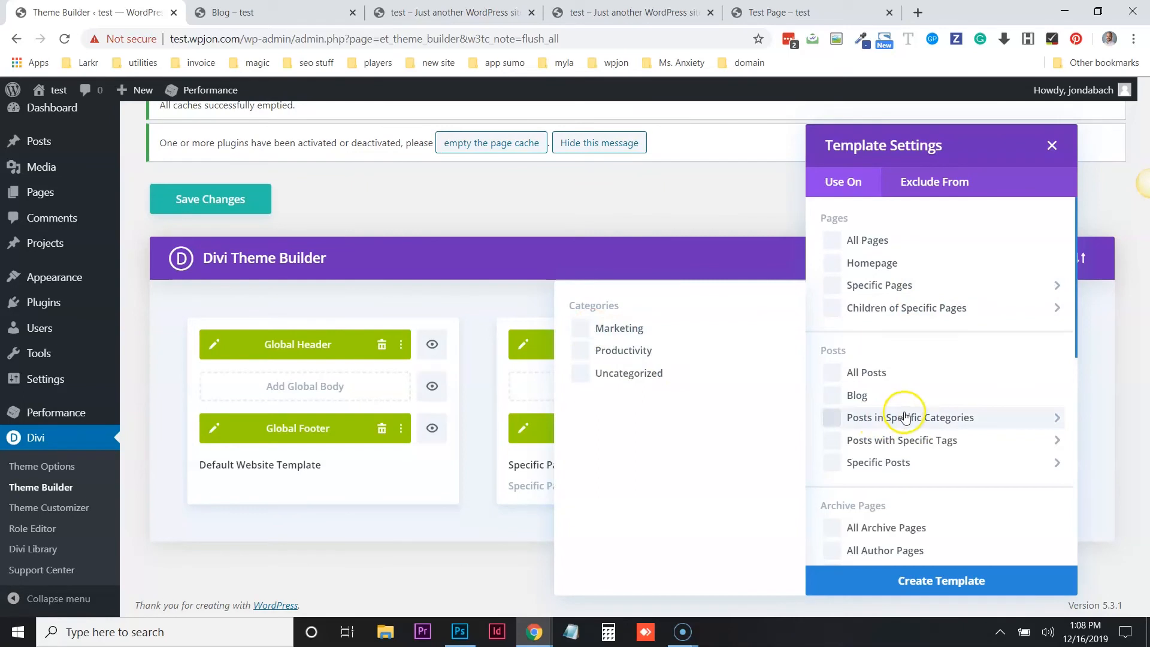
- Create a new Theme Builder template assigned to posts in the Marketing category
{"action": "left_click", "coordinate": [606, 329]}
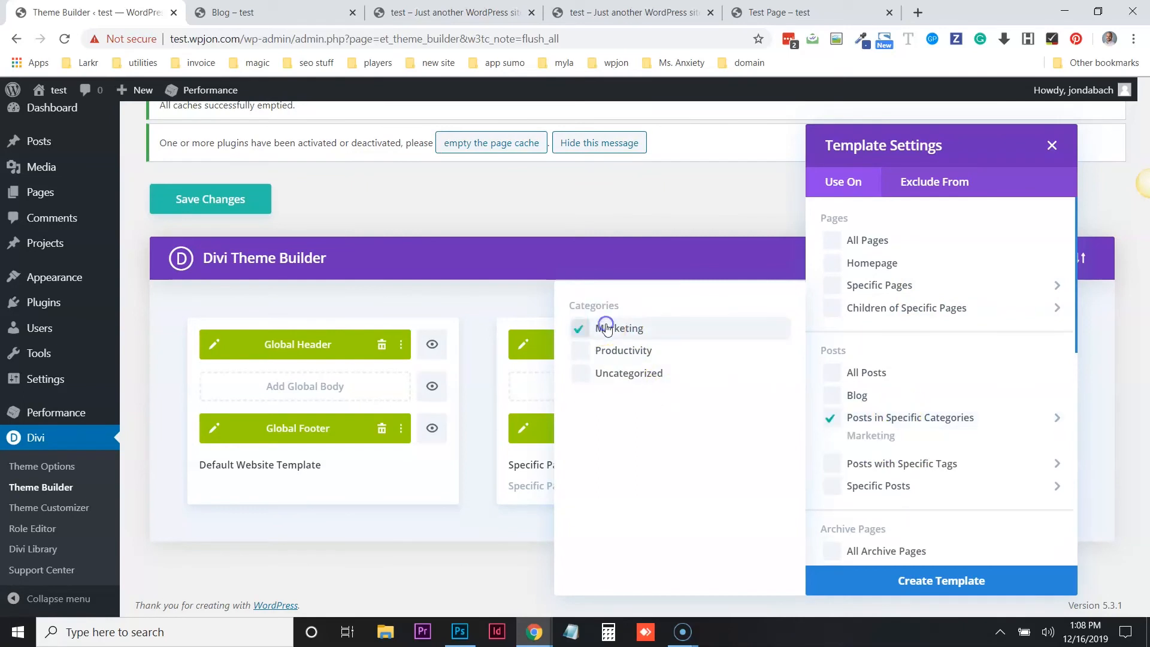
{"action": "left_click", "coordinate": [945, 579]}
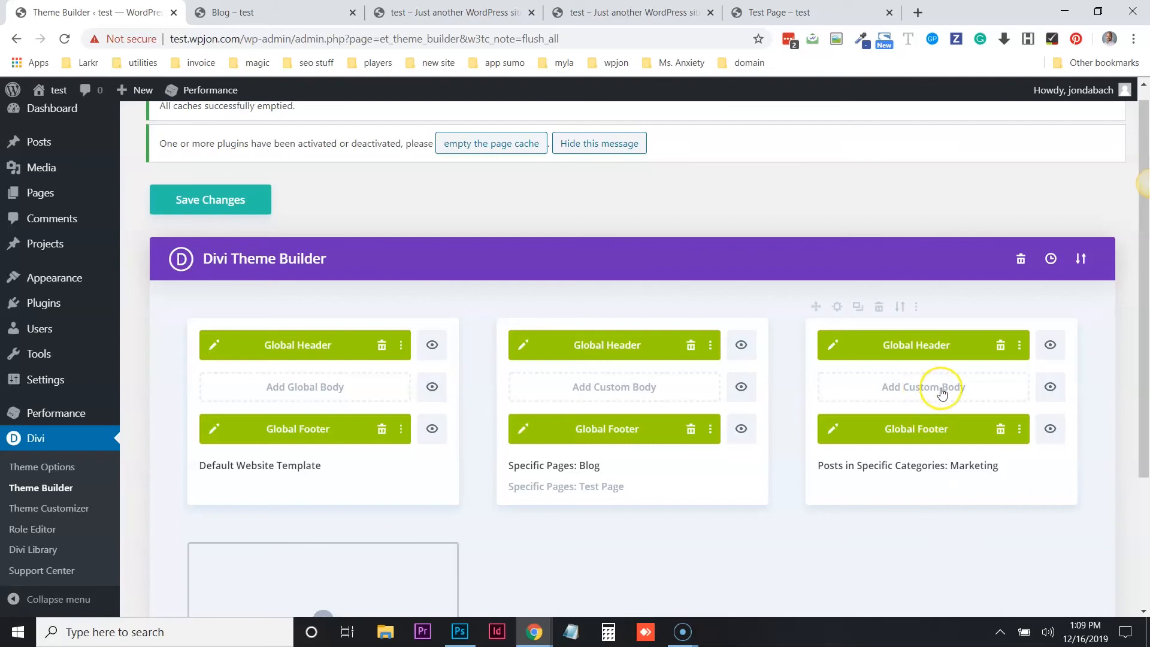
{"action": "scroll", "coordinate": [933, 494], "scroll_direction": "down", "scroll_amount": 4}
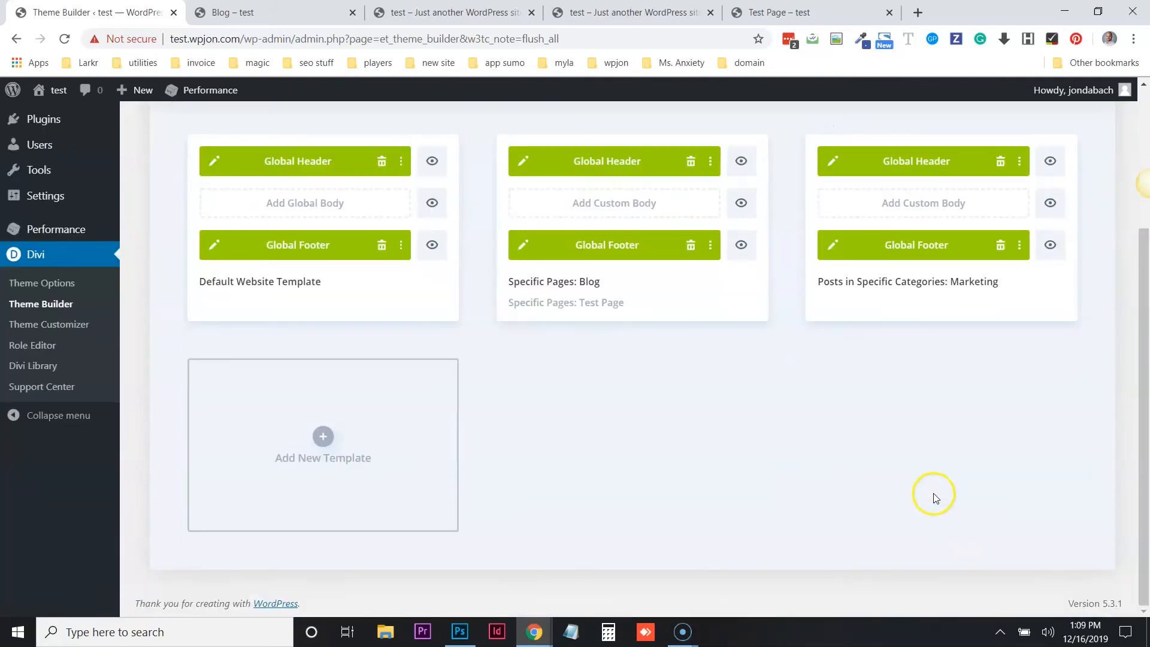
{"action": "scroll", "coordinate": [997, 325], "scroll_direction": "up", "scroll_amount": 4}
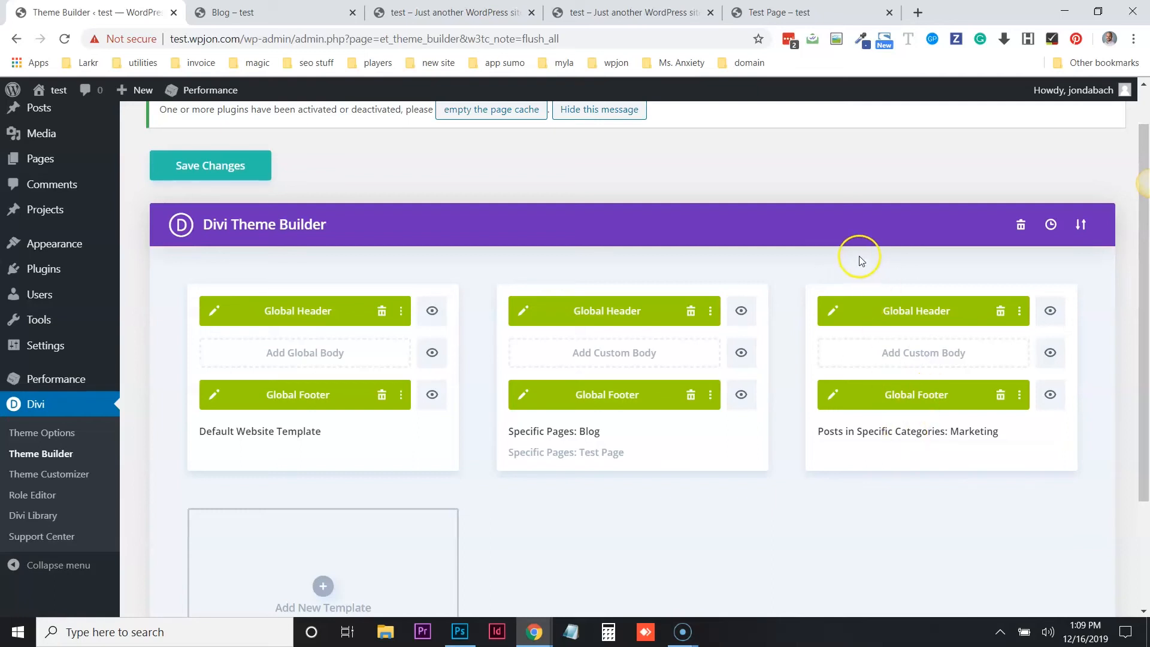
- Also assign the Marketing posts template to the Privacy Policy page and save the template settings
{"action": "left_click", "coordinate": [835, 273]}
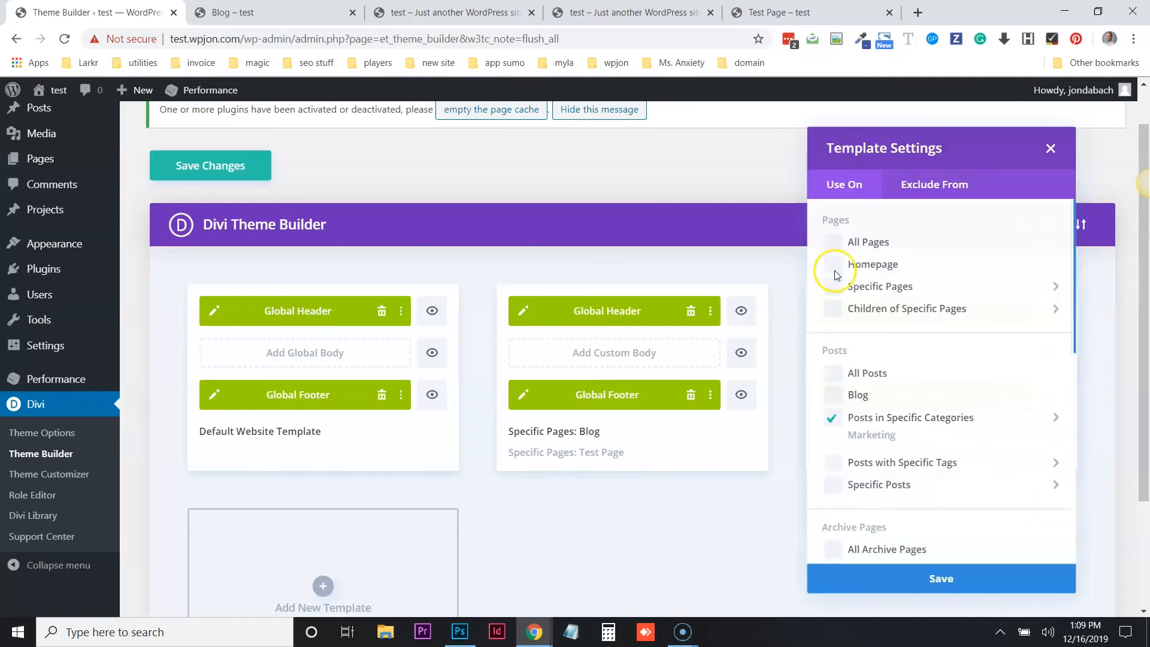
{"action": "mouse_move", "coordinate": [856, 286]}
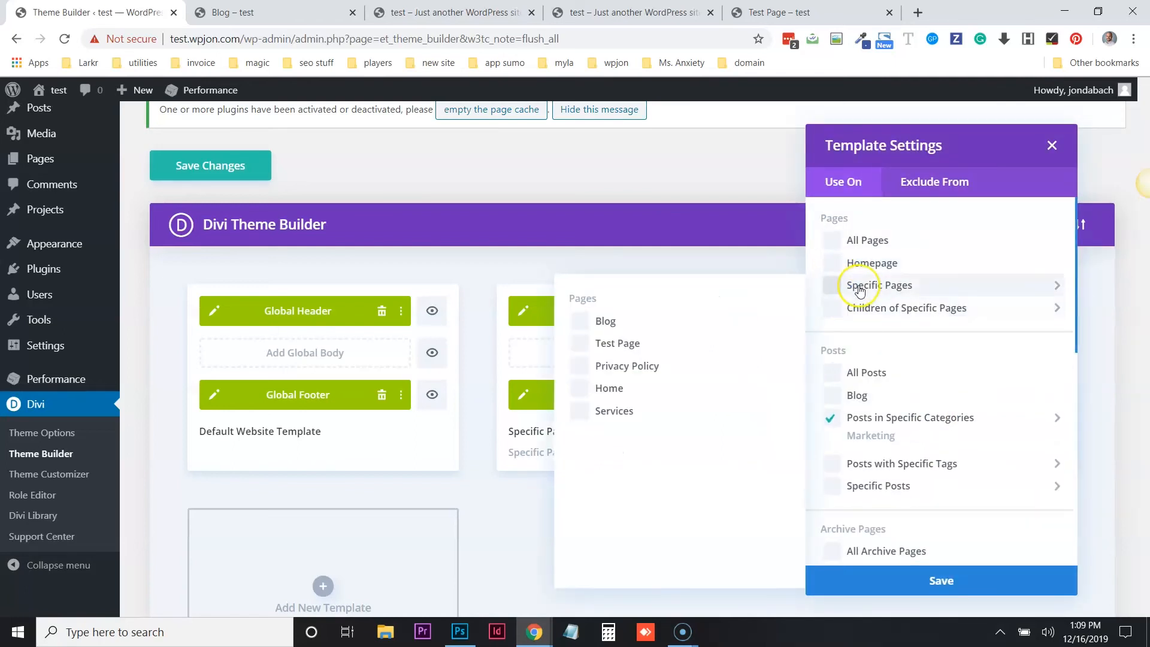
{"action": "left_click", "coordinate": [637, 365]}
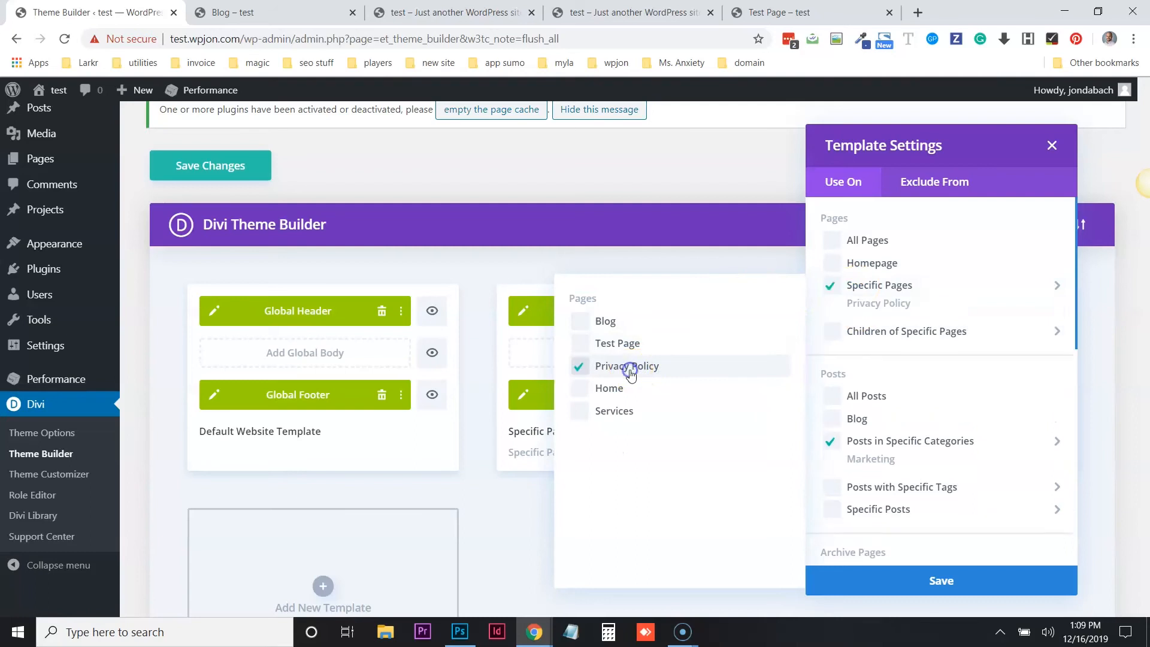
{"action": "left_click", "coordinate": [911, 580]}
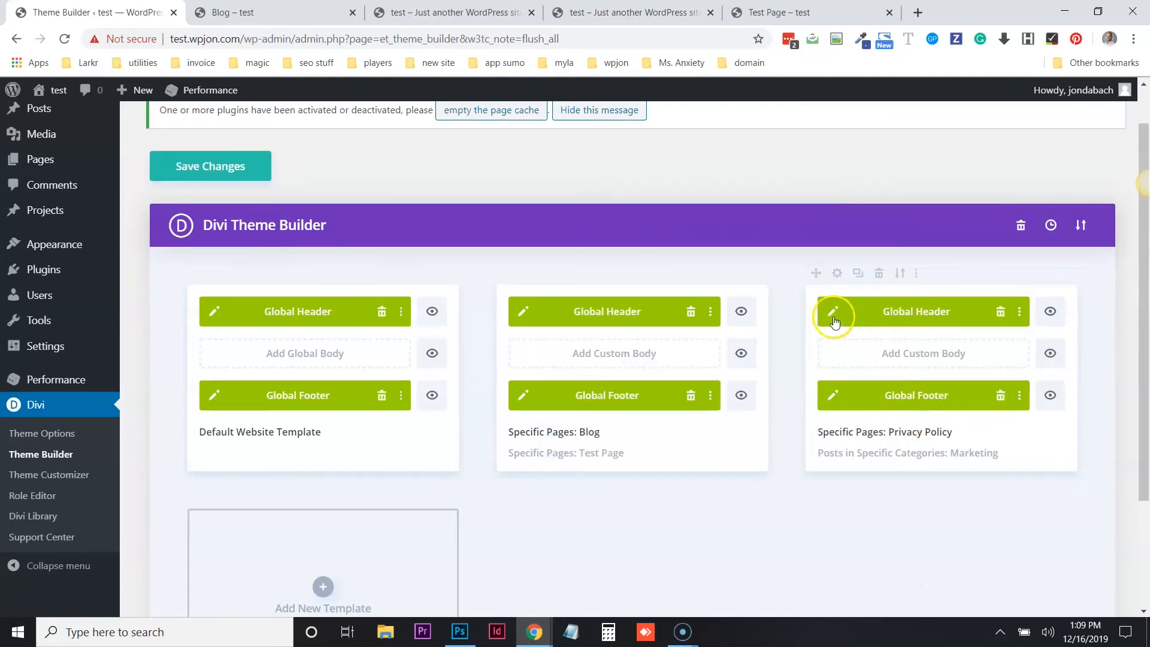
- Disable the global header on the Privacy Policy and Marketing template so it becomes a custom header
{"action": "left_click", "coordinate": [1018, 313]}
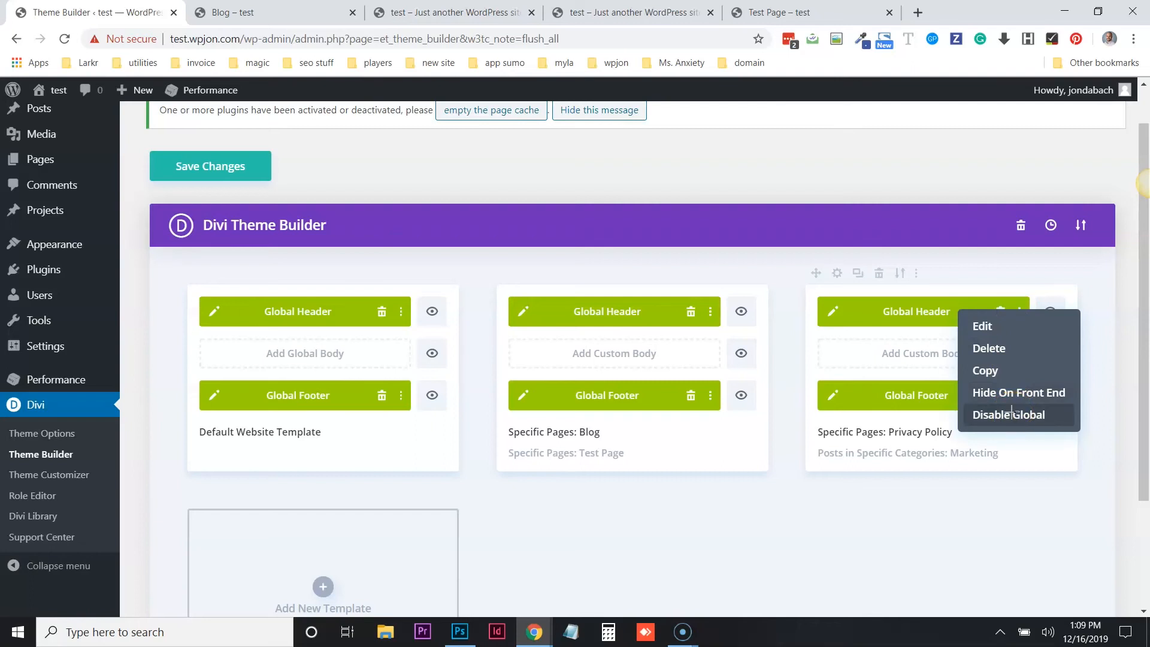
{"action": "left_click_drag", "start_coordinate": [755, 229], "coordinate": [983, 427]}
{"action": "left_click", "coordinate": [1001, 418]}
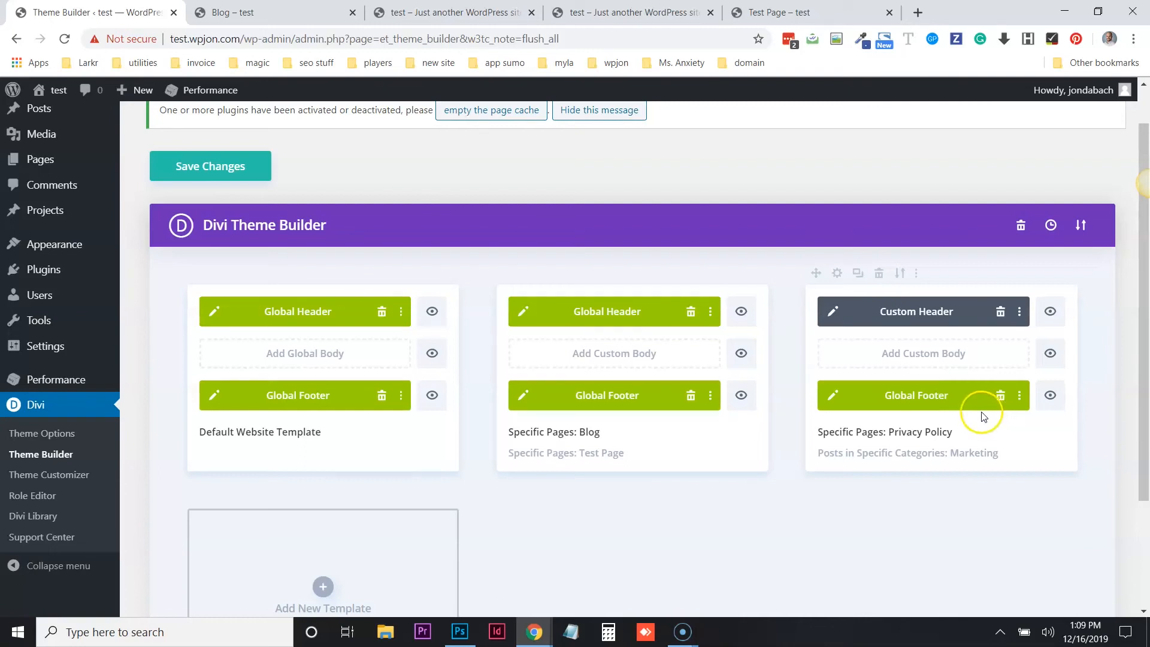
- Open this template's custom header and add a regular section below the menu with a one-column row and a Text module
{"action": "left_click", "coordinate": [834, 312]}
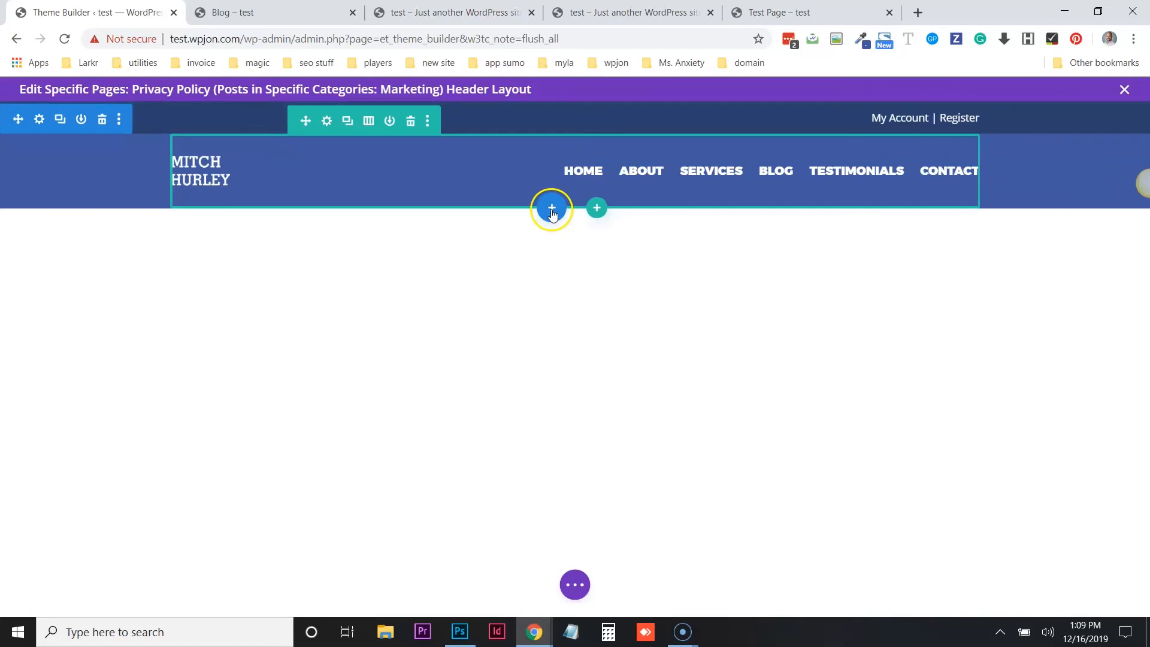
{"action": "left_click", "coordinate": [551, 207]}
{"action": "left_click", "coordinate": [452, 328]}
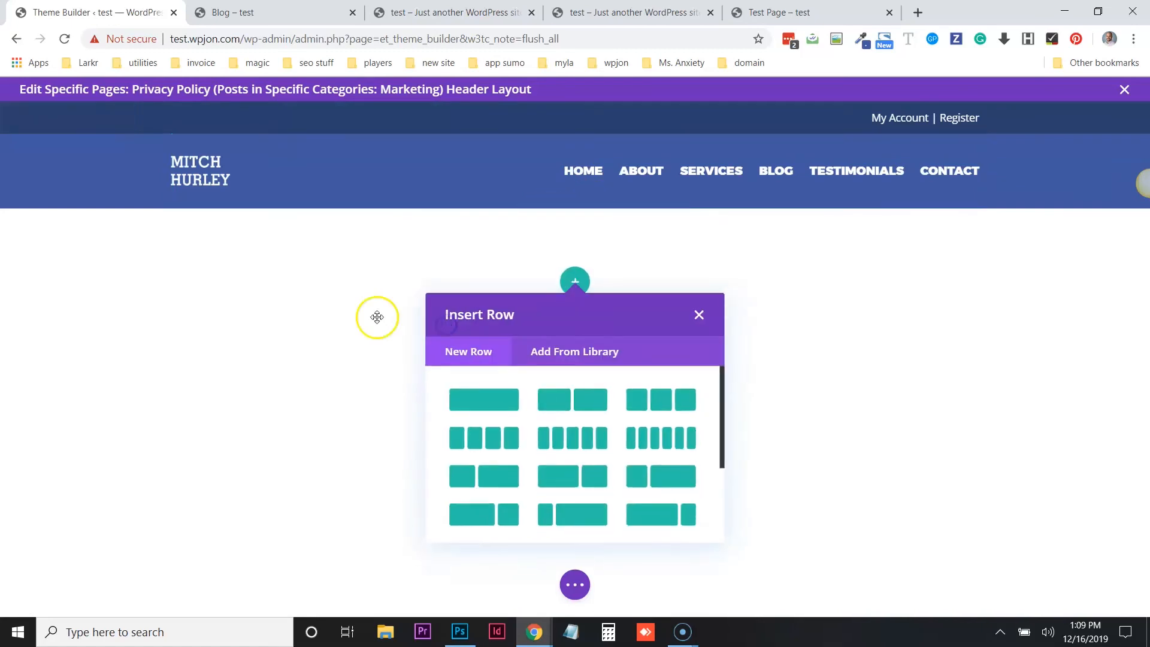
{"action": "left_click", "coordinate": [479, 400]}
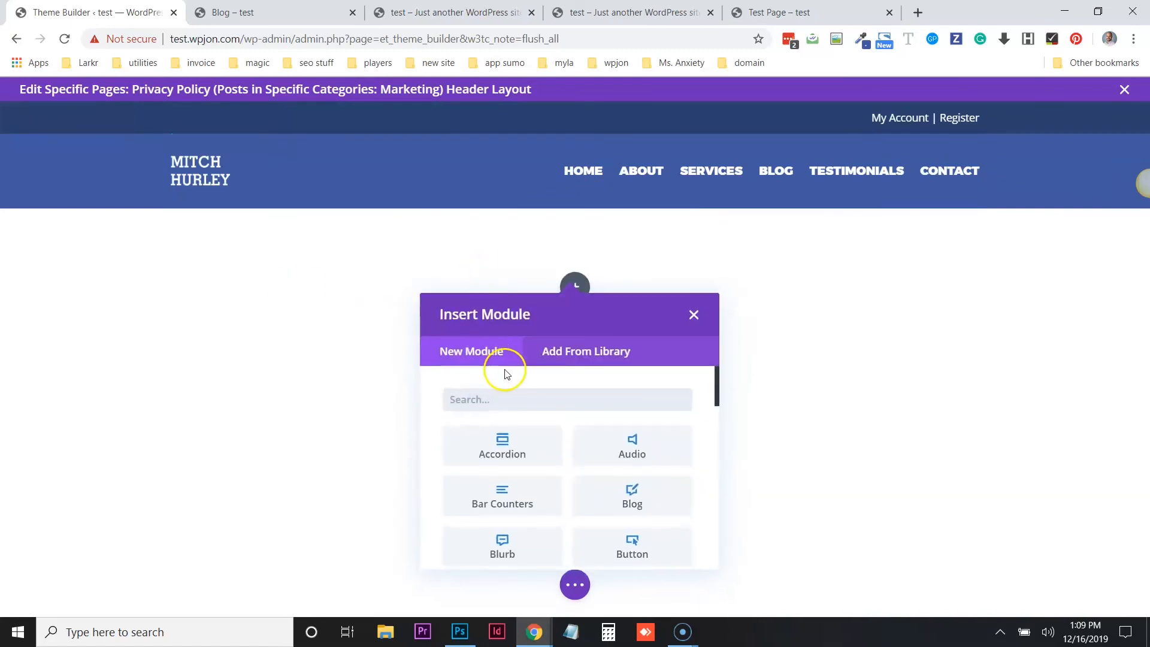
{"action": "type", "text": "tex"}
{"action": "left_click", "coordinate": [494, 440]}
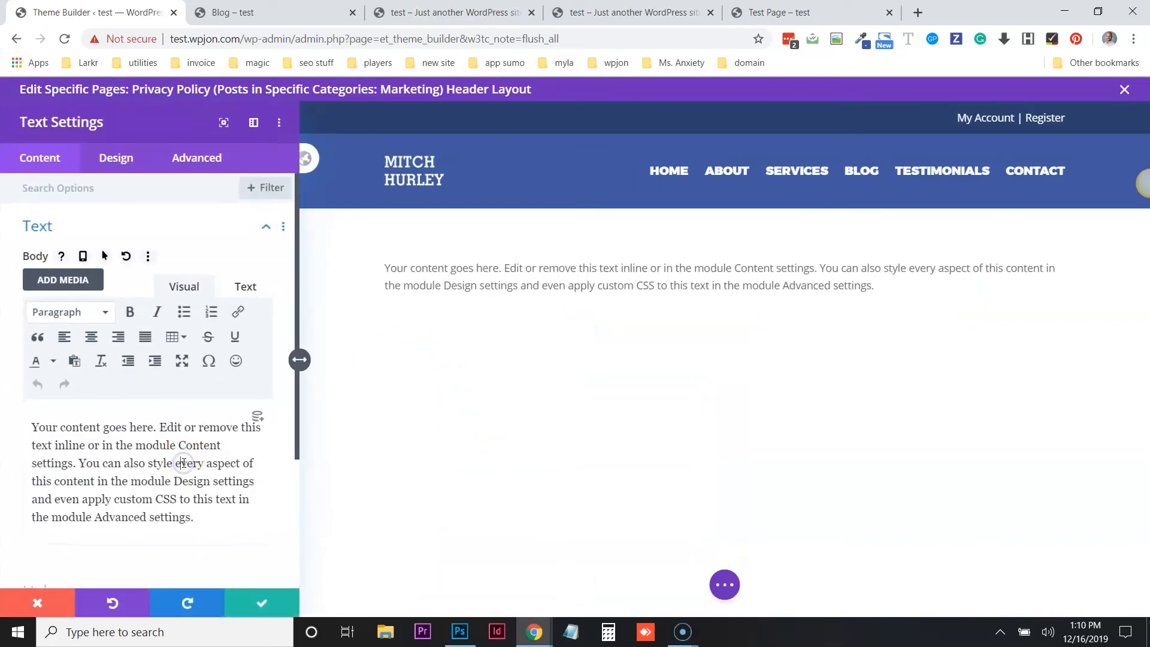
- Replace the Text module's placeholder body with the dynamic Post/Archive Title content
{"action": "triple_click", "coordinate": [184, 462]}
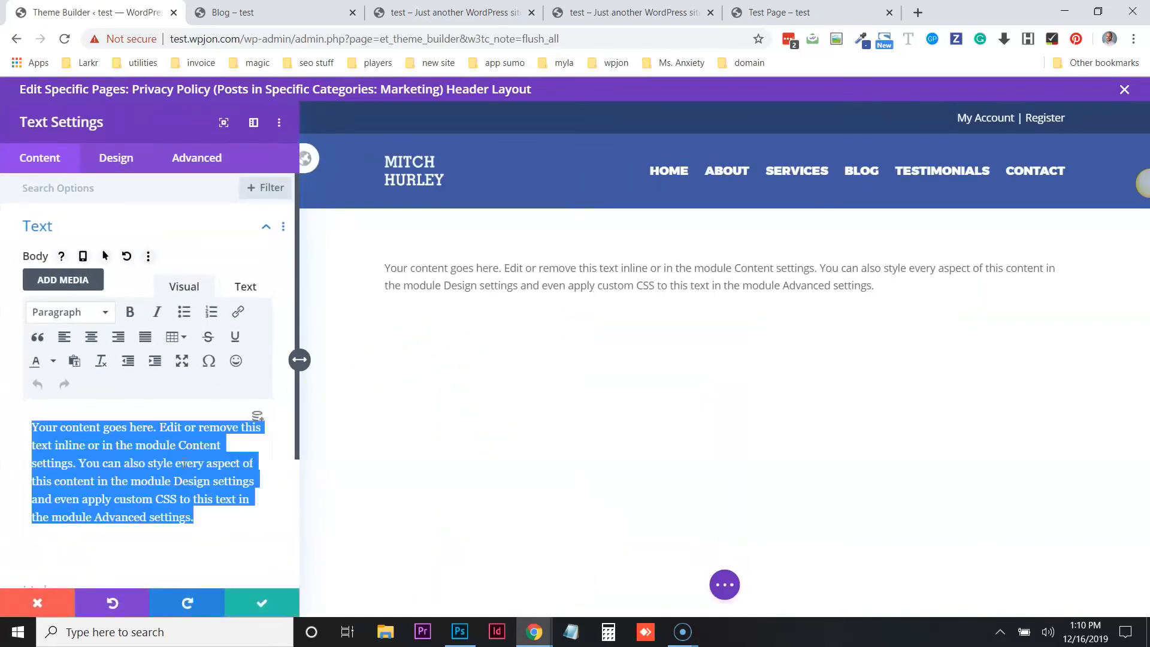
{"action": "key", "text": "BackSpace"}
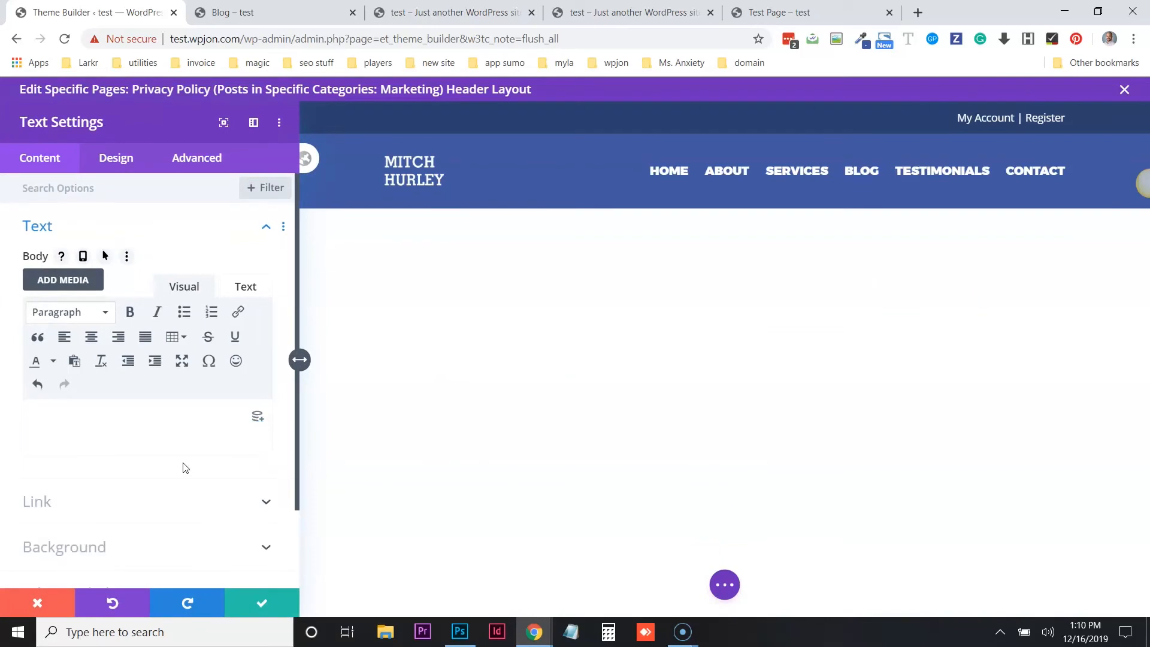
{"action": "mouse_move", "coordinate": [599, 270]}
{"action": "left_mouse_down"}
{"action": "mouse_move", "coordinate": [382, 398]}
{"action": "mouse_move", "coordinate": [272, 406]}
{"action": "left_mouse_up"}
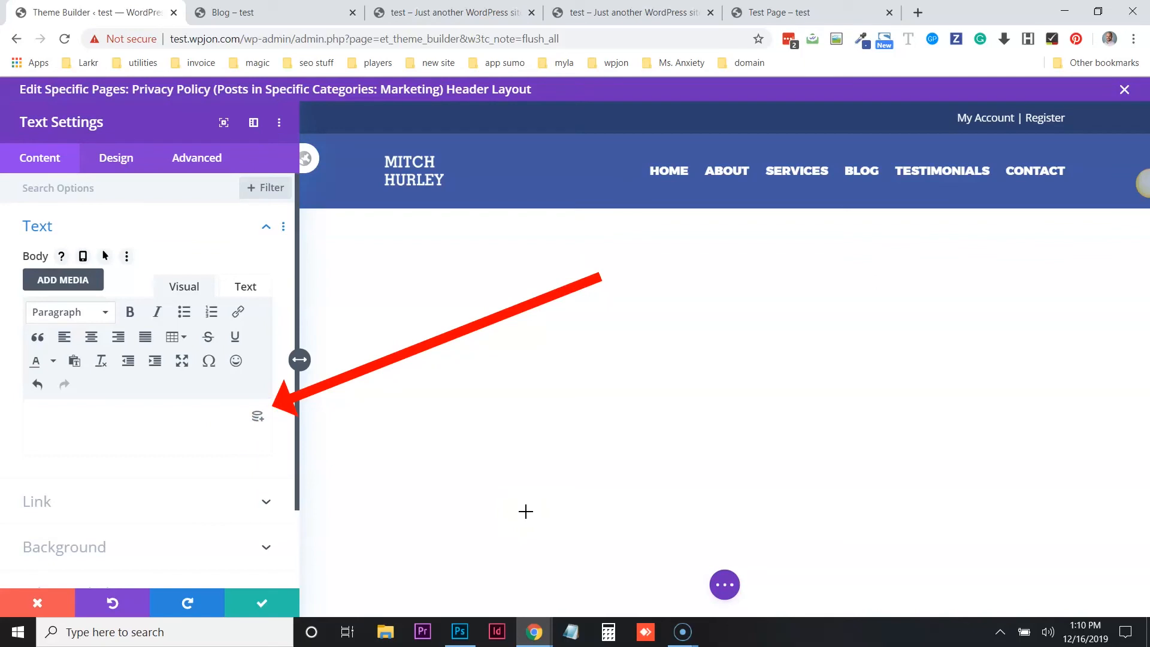
{"action": "left_click", "coordinate": [262, 419]}
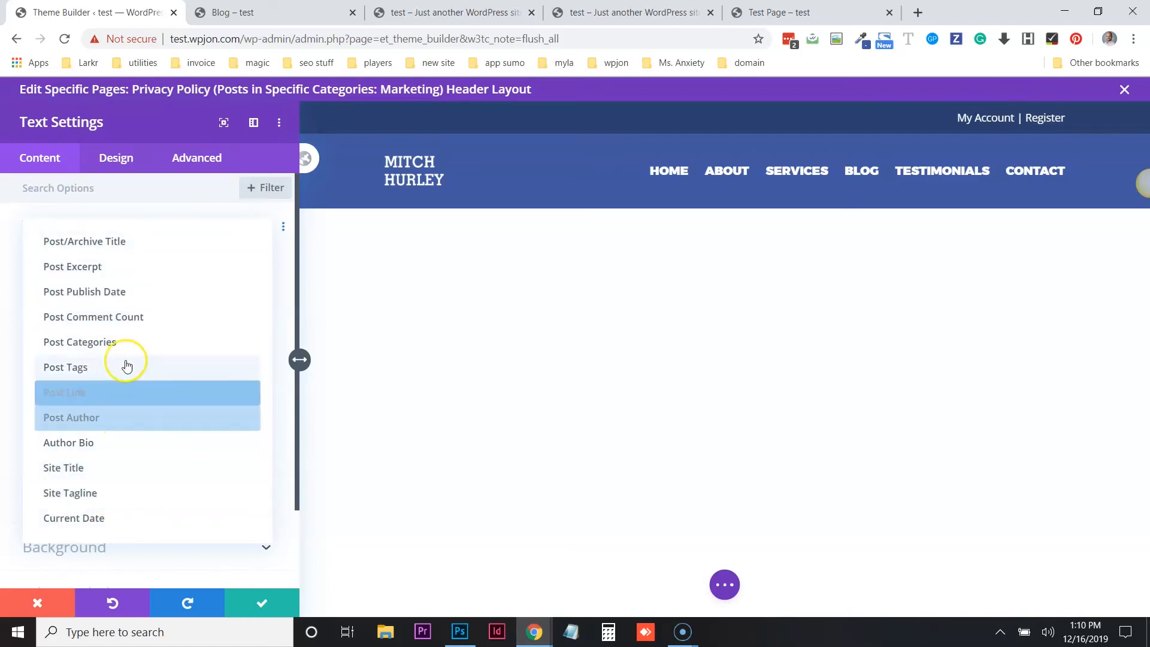
{"action": "left_click", "coordinate": [119, 242]}
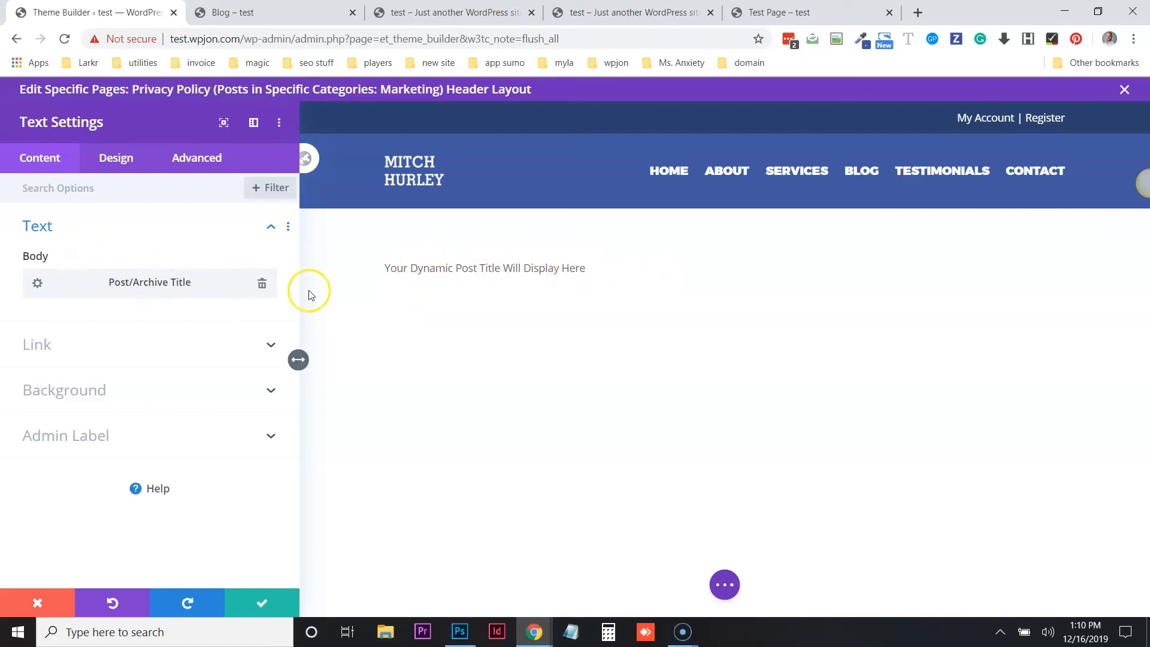
- Set the dynamic title's text font weight to Ultra Bold, leaving the uppercase style off
{"action": "left_click", "coordinate": [117, 160]}
{"action": "left_click", "coordinate": [99, 235]}
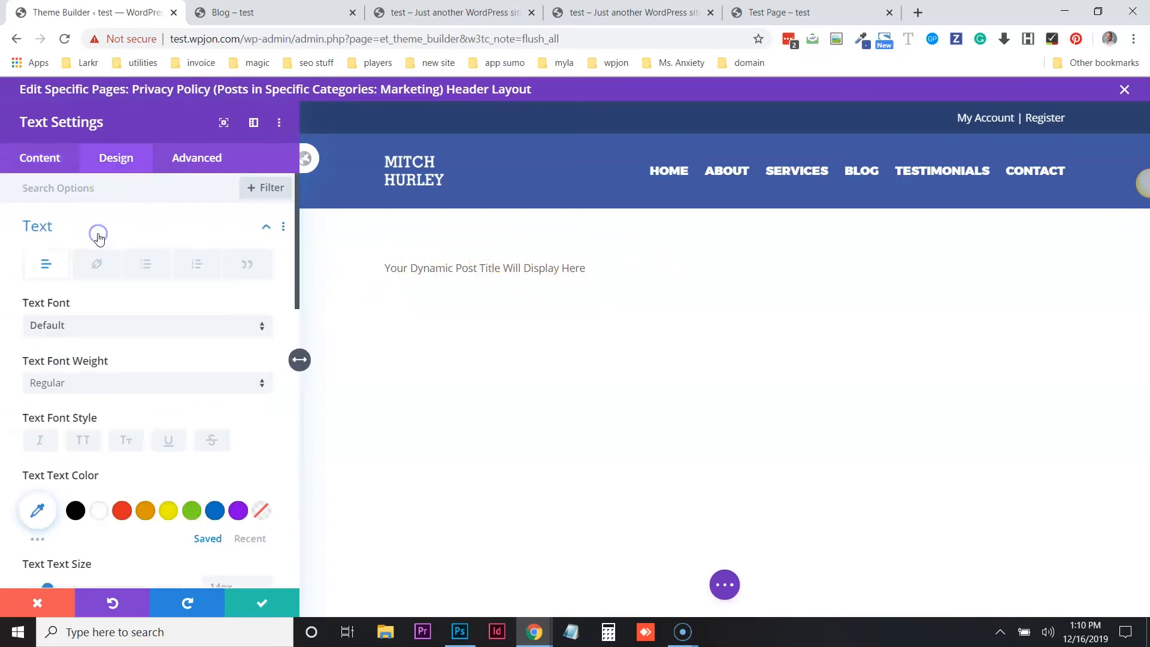
{"action": "left_click", "coordinate": [81, 440]}
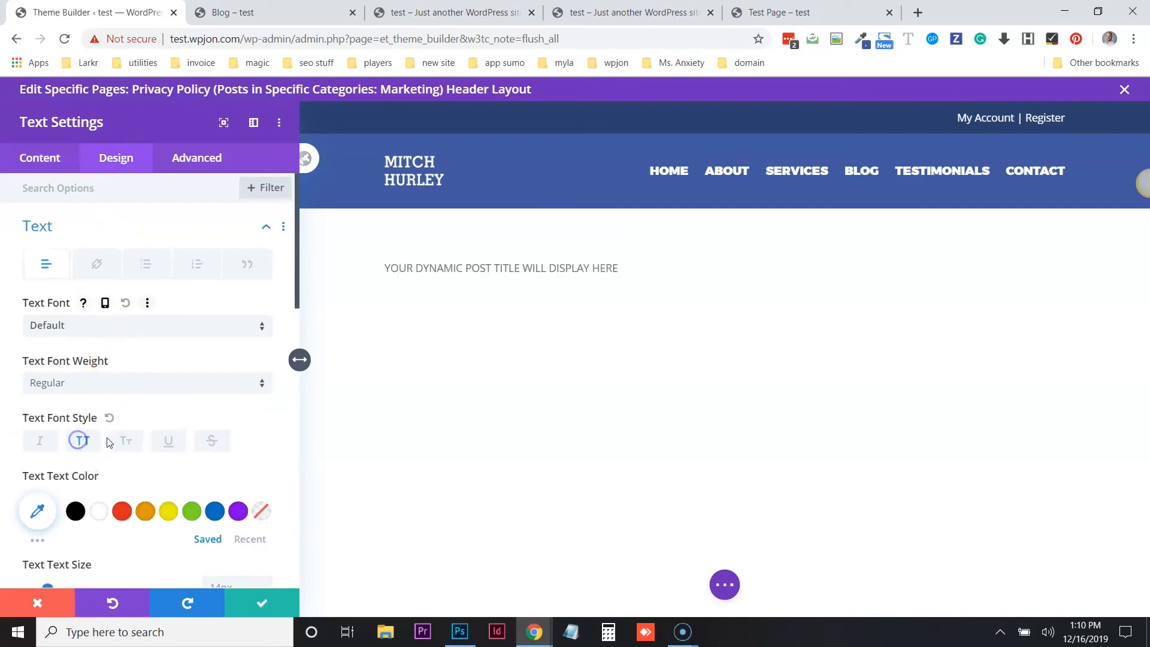
{"action": "left_click", "coordinate": [81, 440]}
{"action": "left_click", "coordinate": [104, 383]}
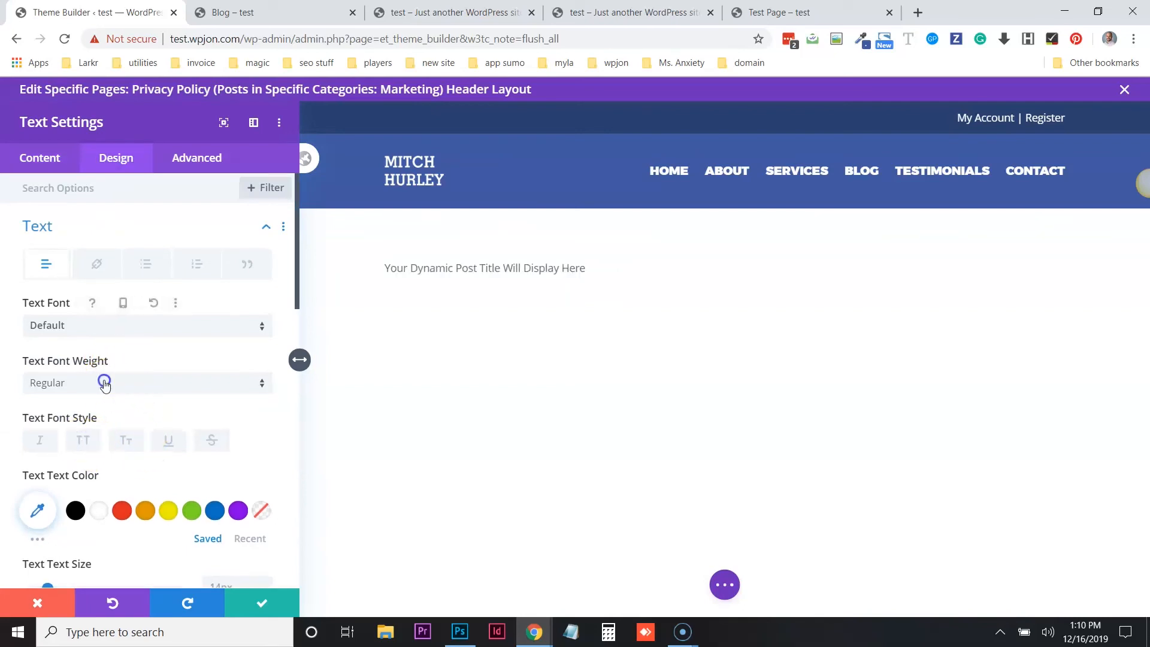
{"action": "left_click", "coordinate": [86, 497]}
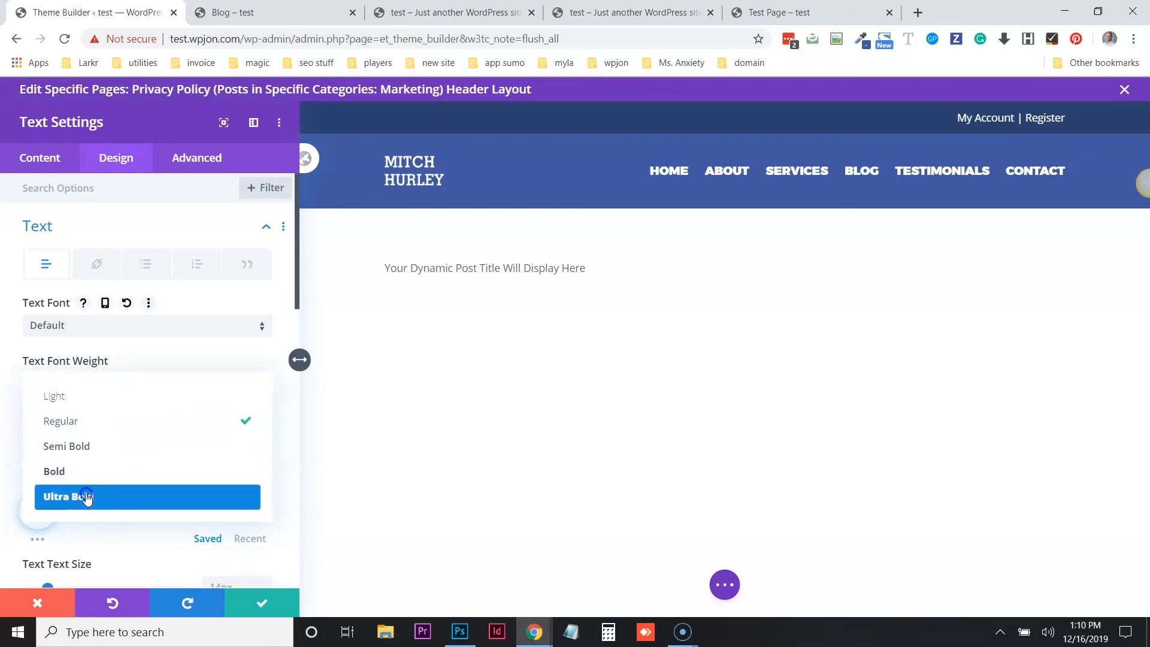
- Center the dynamic title text, set its size to 39px and save the Text module settings
{"action": "scroll", "coordinate": [146, 443], "scroll_direction": "down", "scroll_amount": 3}
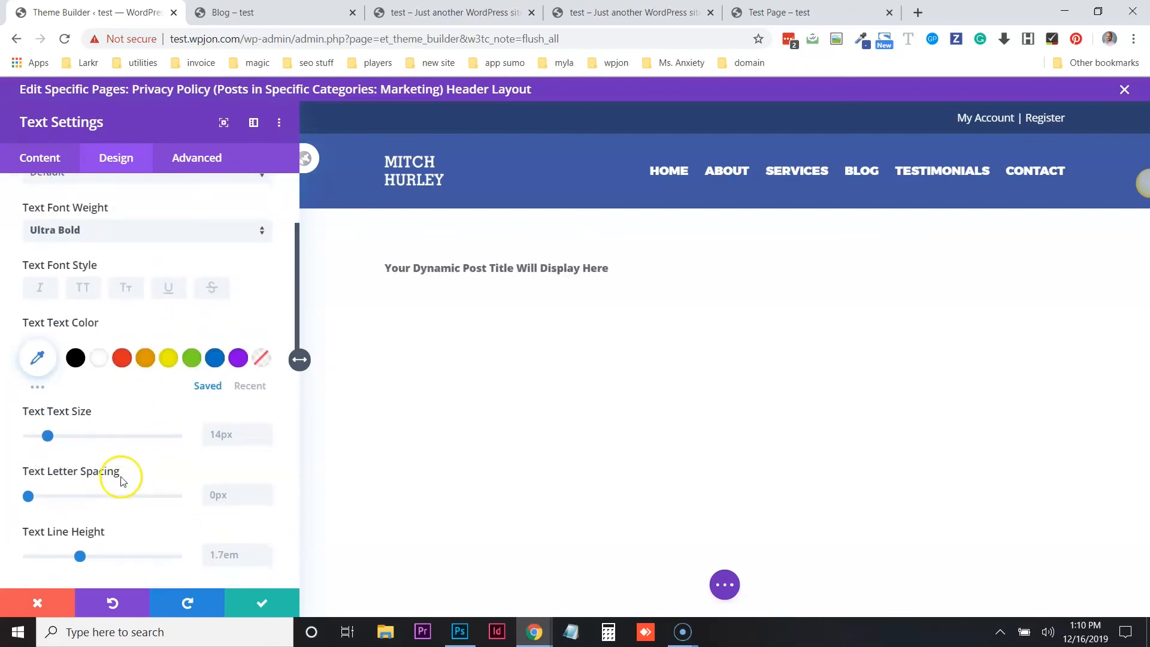
{"action": "scroll", "coordinate": [114, 467], "scroll_direction": "down", "scroll_amount": 3}
{"action": "left_click", "coordinate": [121, 542]}
{"action": "scroll", "coordinate": [139, 359], "scroll_direction": "up", "scroll_amount": 4}
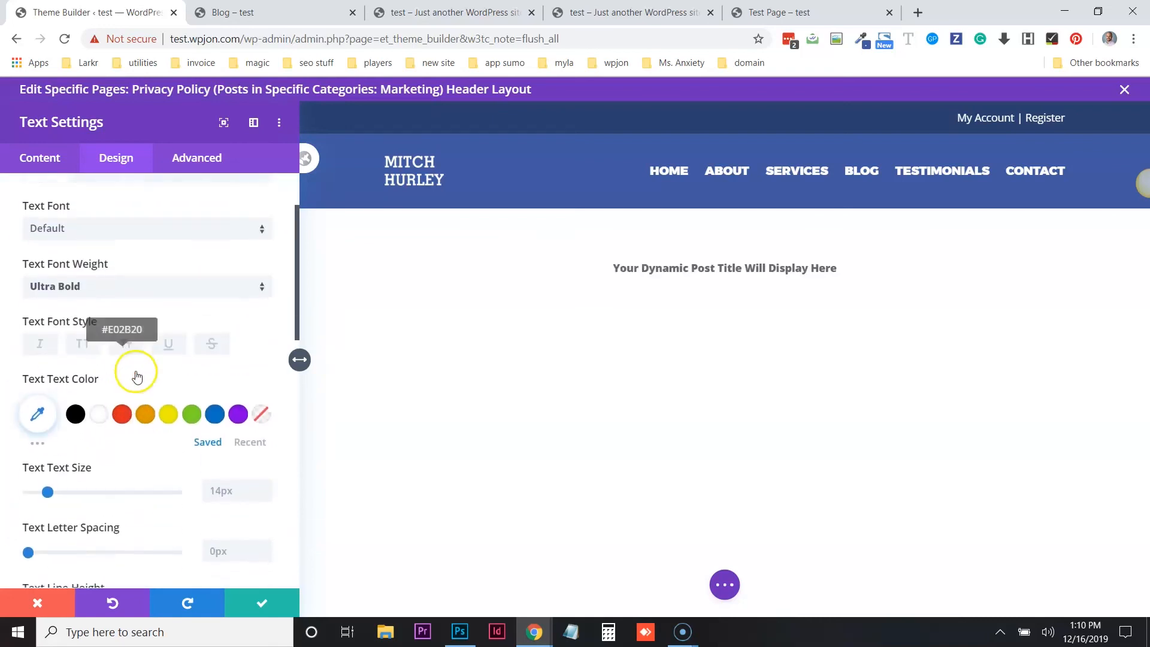
{"action": "scroll", "coordinate": [136, 376], "scroll_direction": "up", "scroll_amount": 1}
{"action": "left_click_drag", "start_coordinate": [47, 513], "coordinate": [87, 514]}
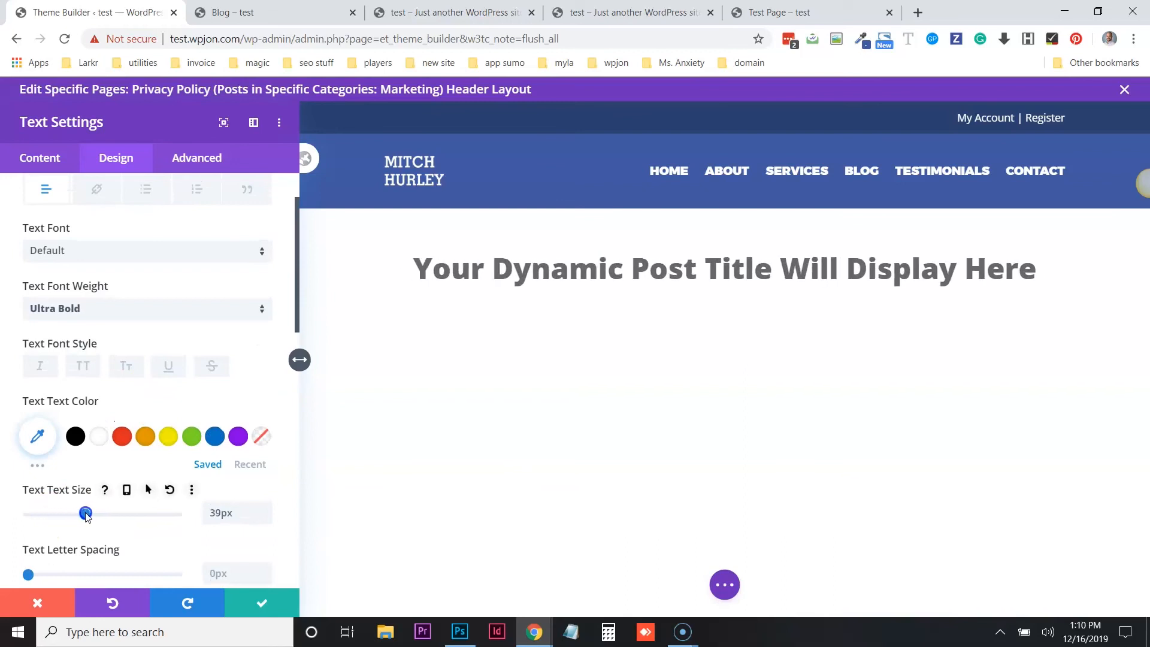
{"action": "left_click", "coordinate": [102, 440]}
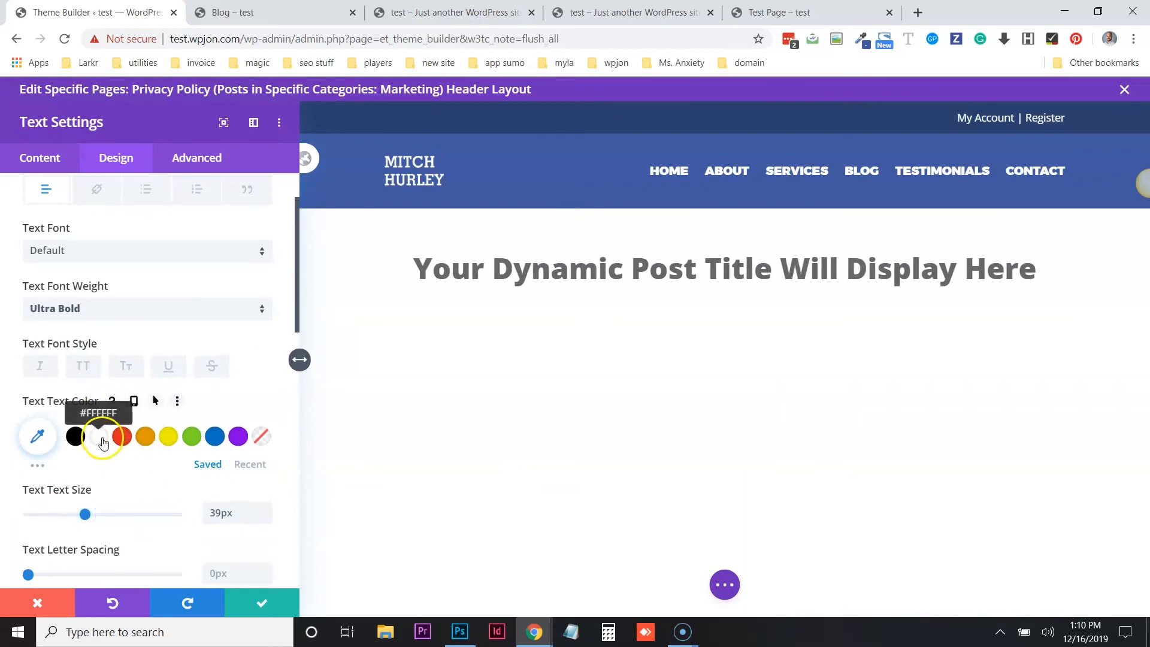
{"action": "left_click", "coordinate": [258, 600]}
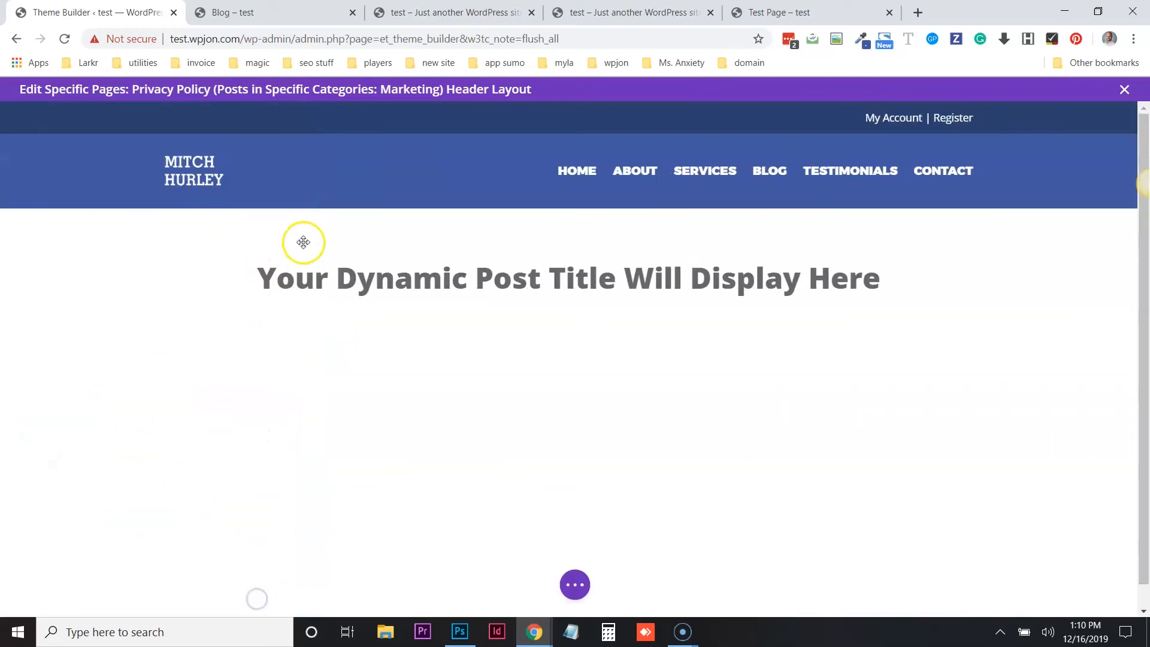
- Reduce the vertical padding around the dynamic title in its row and section
{"action": "left_click_drag", "start_coordinate": [275, 229], "coordinate": [272, 257]}
{"action": "left_click", "coordinate": [585, 245]}
{"action": "left_click_drag", "start_coordinate": [629, 233], "coordinate": [629, 198]}
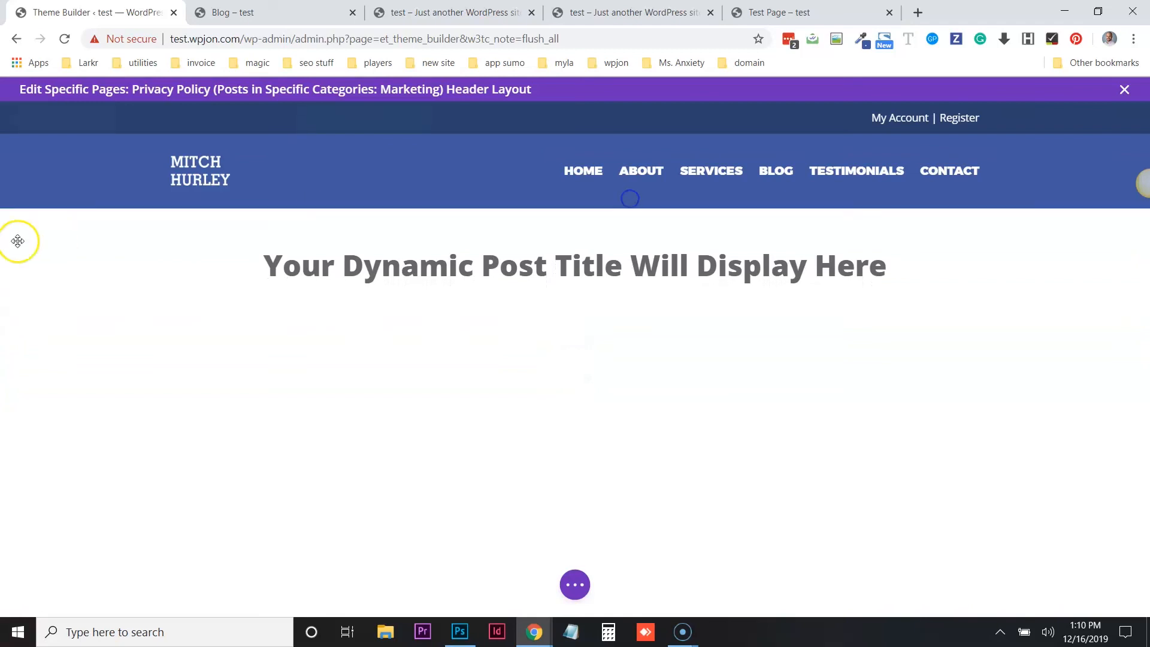
- Give the title section the recently used light gray background color and save the section settings
{"action": "mouse_move", "coordinate": [199, 246]}
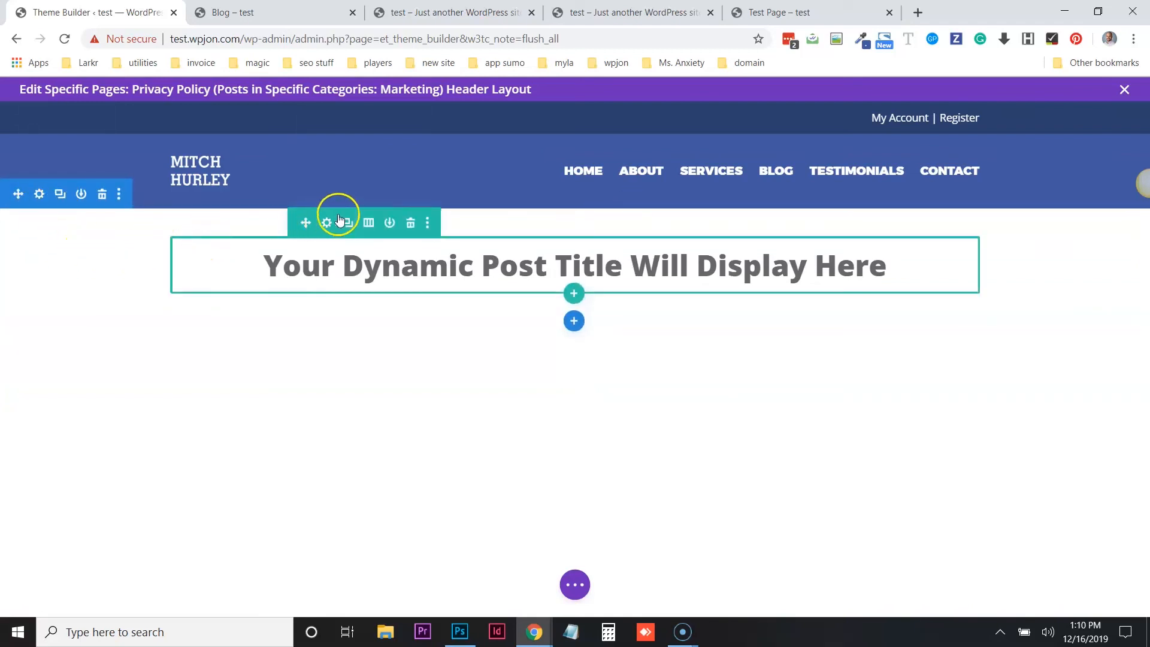
{"action": "left_click", "coordinate": [39, 194]}
{"action": "left_click", "coordinate": [88, 270]}
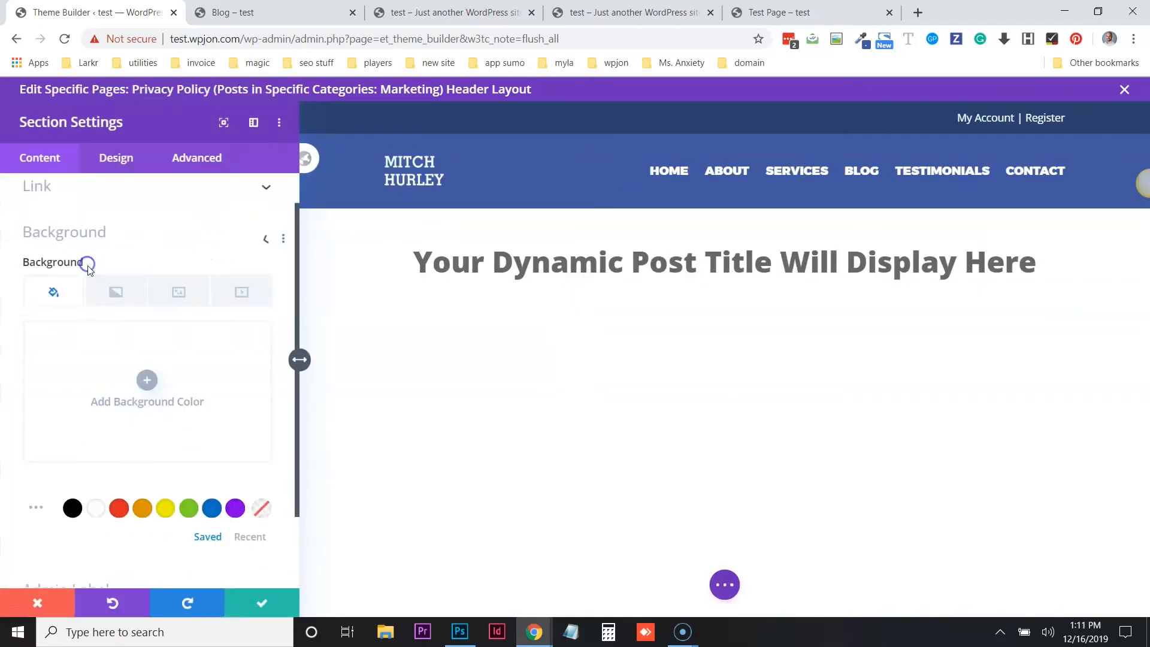
{"action": "left_click", "coordinate": [242, 477]}
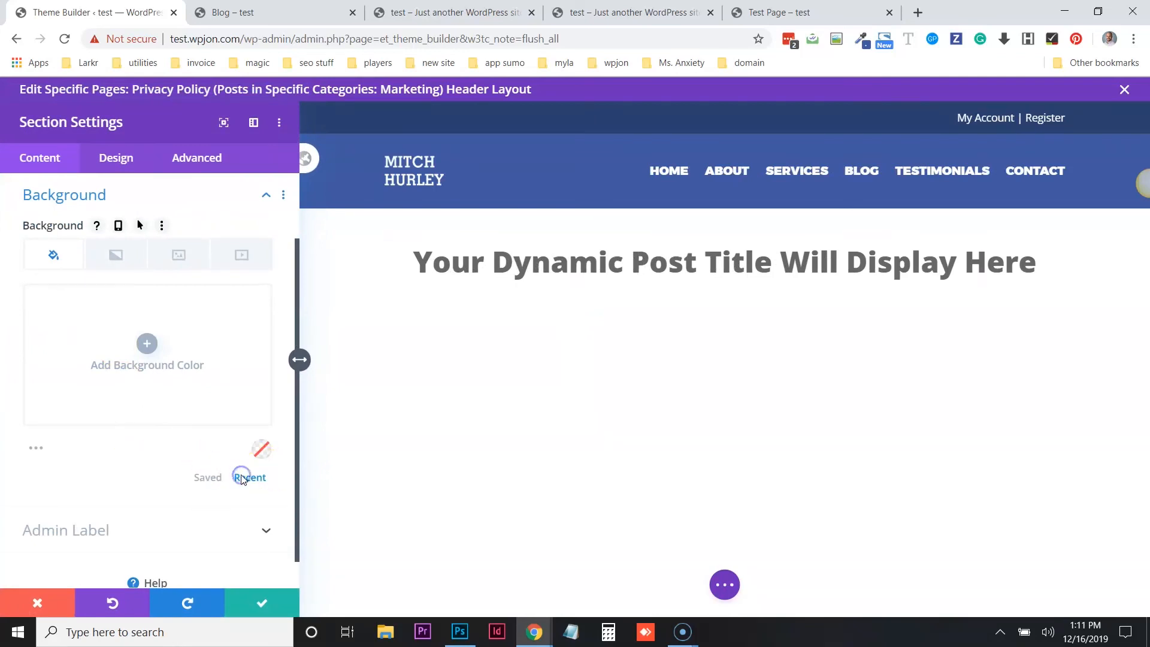
{"action": "left_click", "coordinate": [72, 449]}
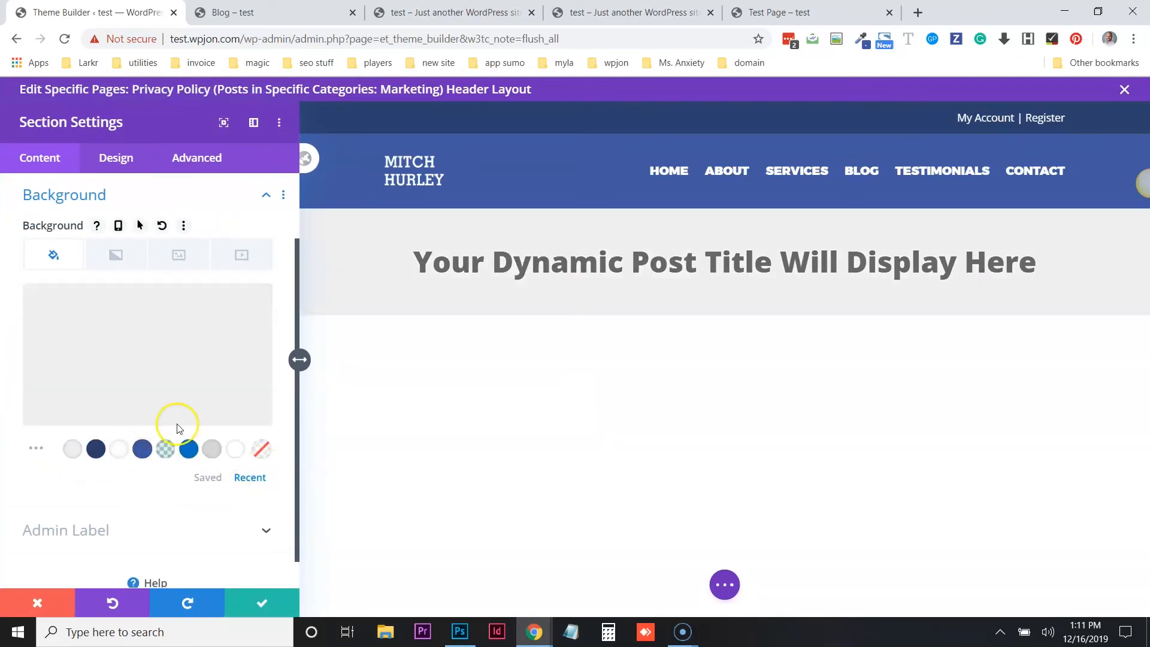
{"action": "left_click", "coordinate": [259, 603]}
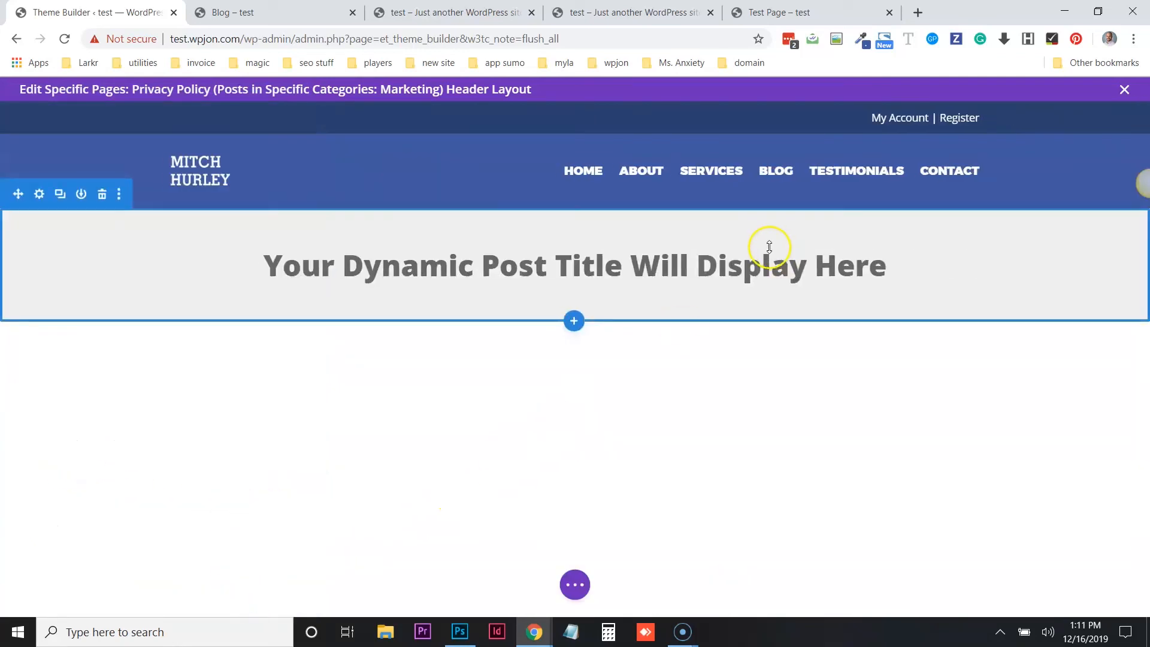
- Save the custom header layout, close its editor and save the Theme Builder changes
{"action": "left_click", "coordinate": [575, 582]}
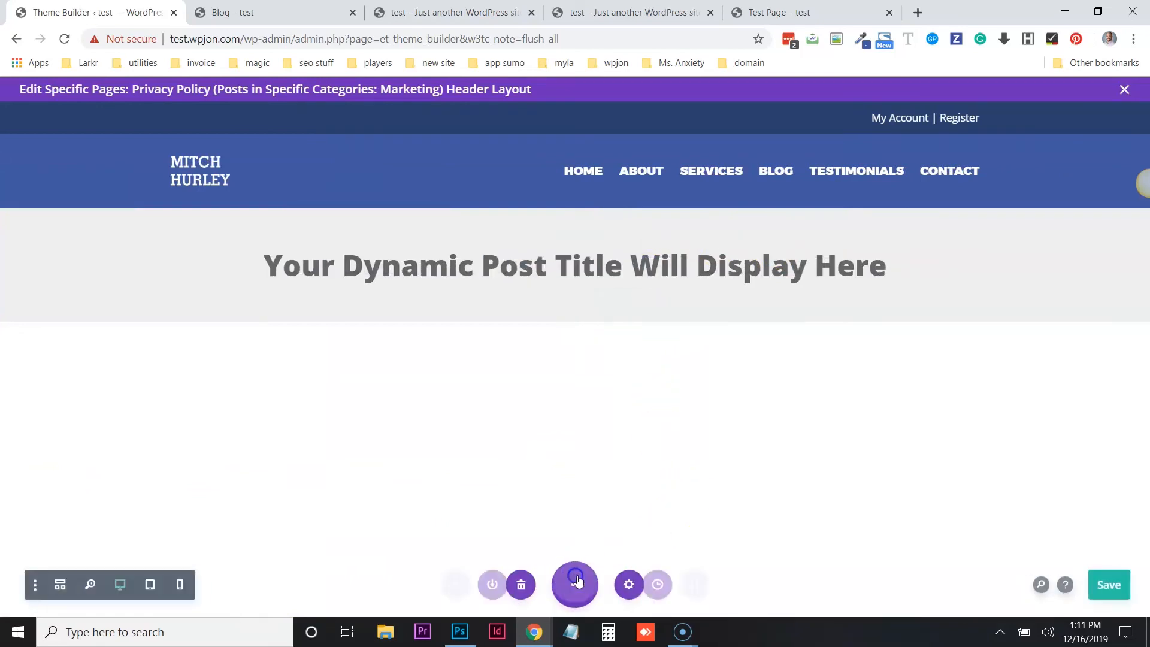
{"action": "left_click", "coordinate": [1101, 582]}
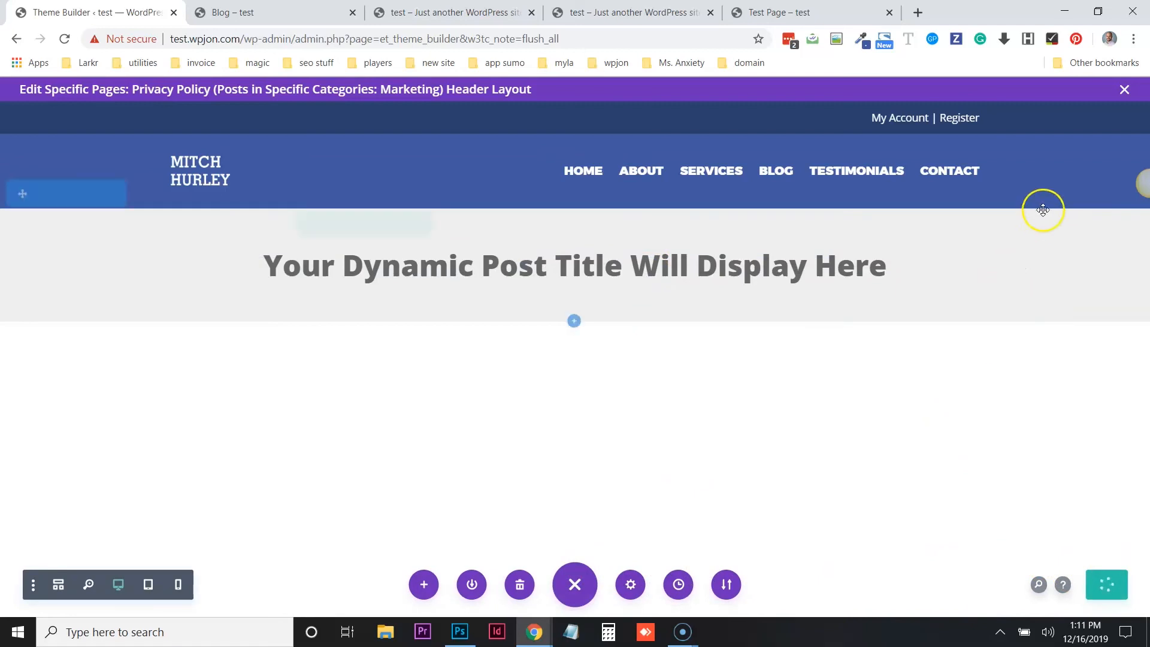
{"action": "left_click", "coordinate": [1124, 90]}
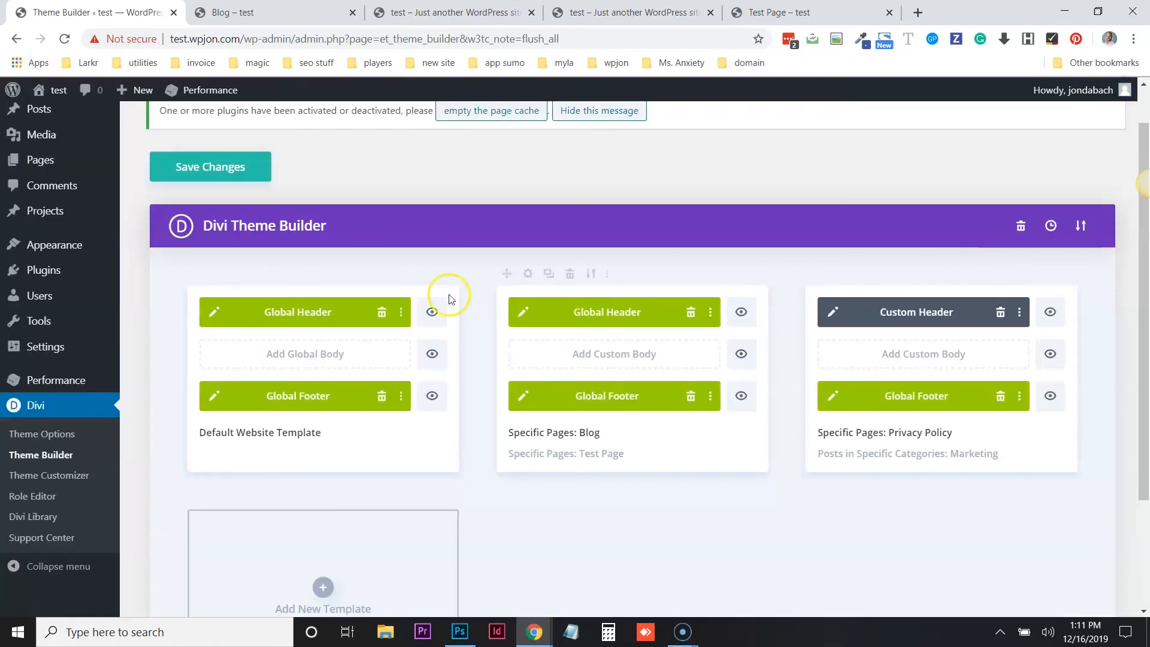
{"action": "left_click", "coordinate": [224, 167]}
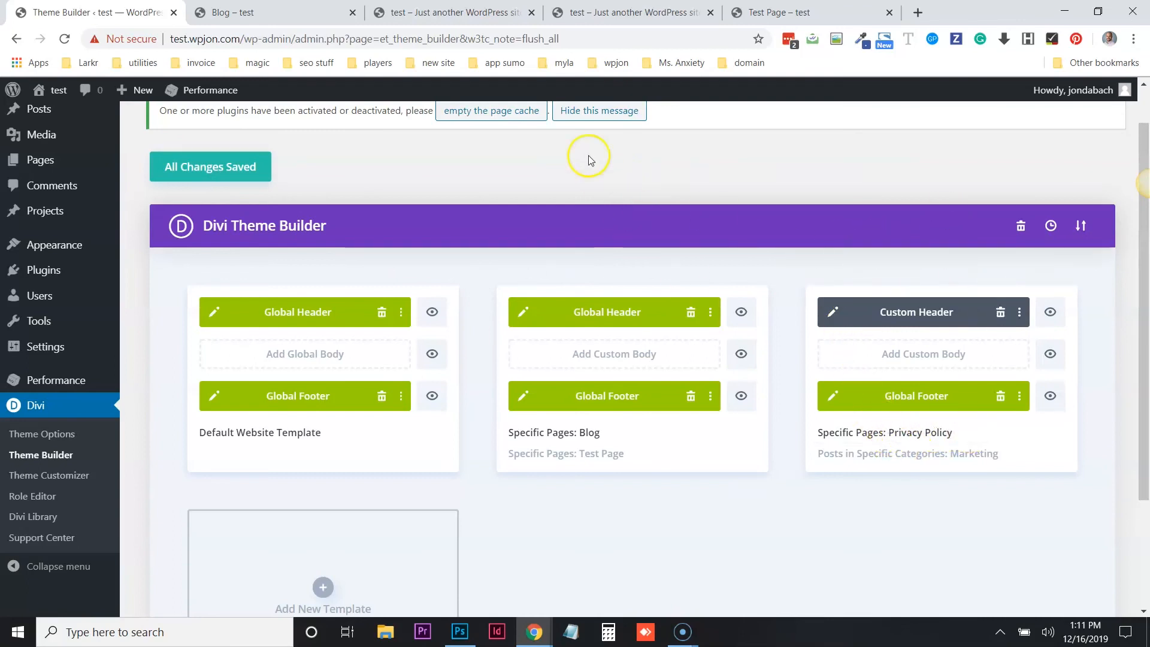
- Open the site's privacy-policy page in the browser tab that shows the blog page
{"action": "left_click", "coordinate": [251, 14]}
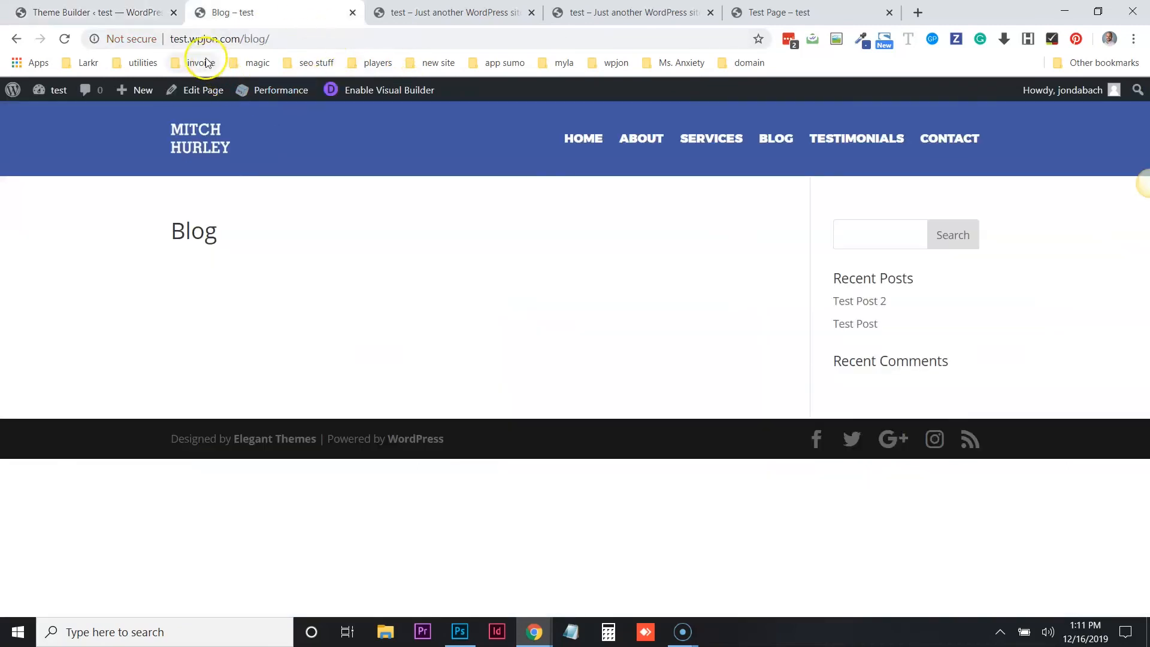
{"action": "left_click", "coordinate": [320, 37]}
{"action": "left_click", "coordinate": [321, 37]}
{"action": "left_click", "coordinate": [268, 38]}
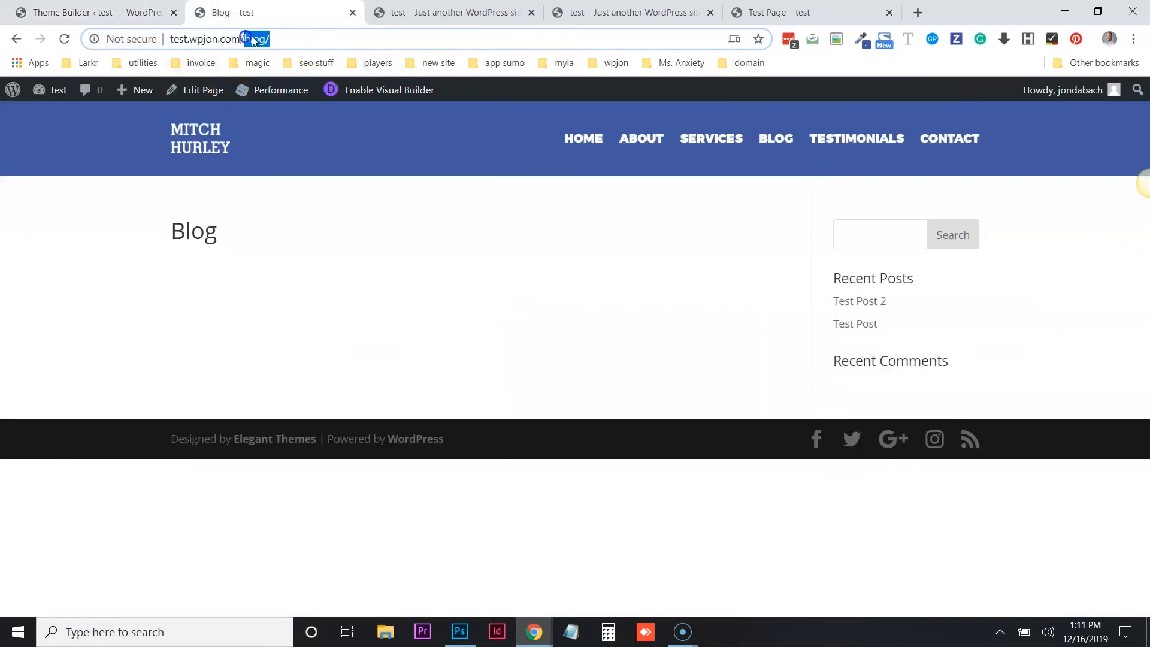
{"action": "type", "text": "privacy-policy"}
{"action": "key", "text": "Return"}
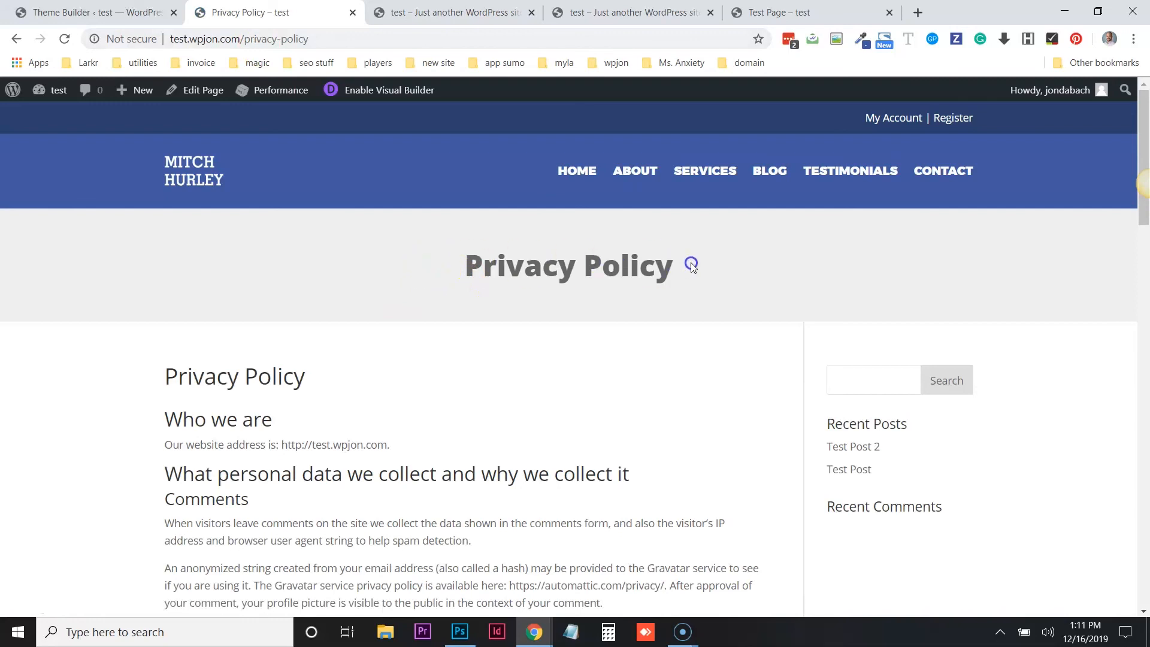
- Examine the dynamic title header, the global footer and the page's own content title on the Privacy Policy page
{"action": "triple_click", "coordinate": [565, 263]}
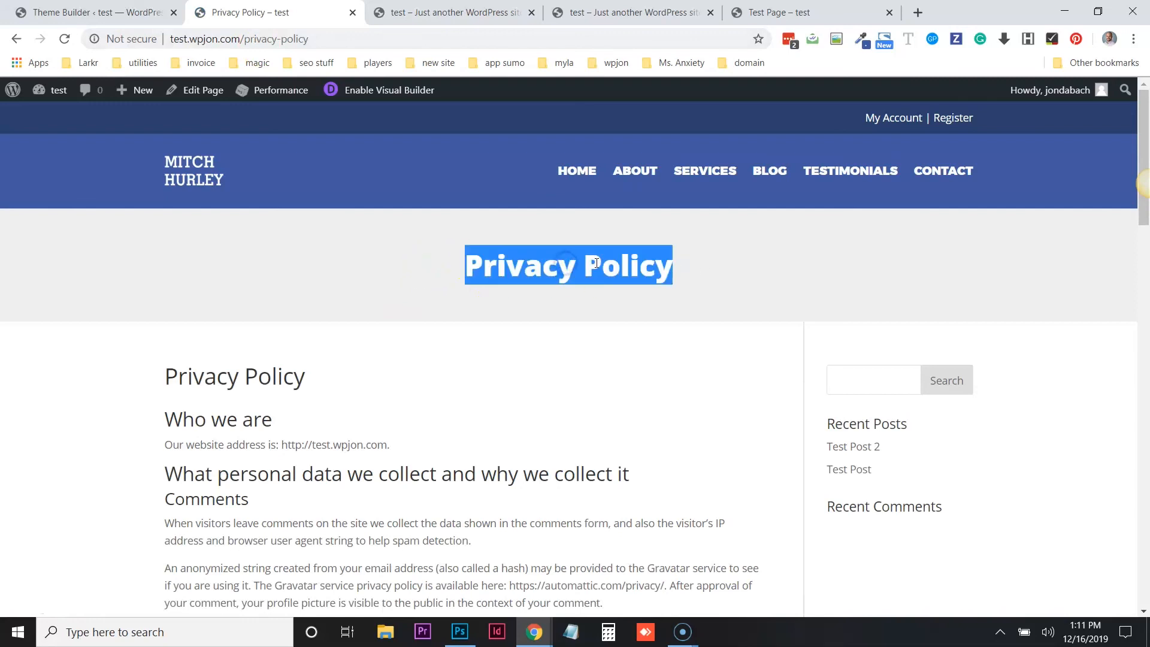
{"action": "left_click", "coordinate": [737, 280]}
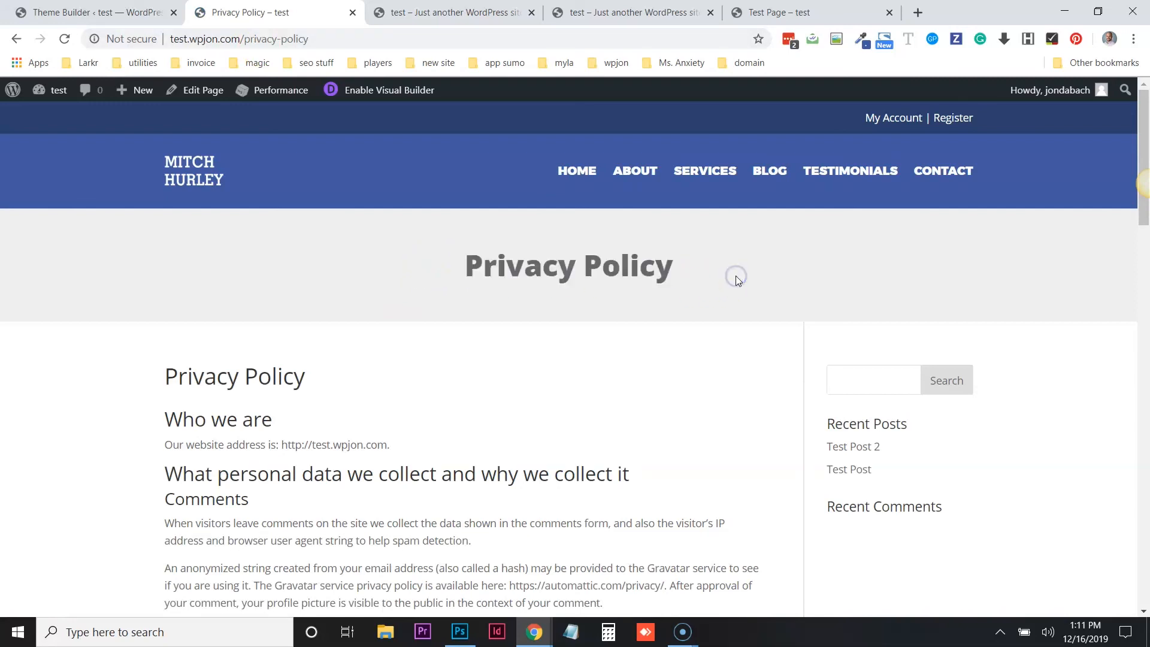
{"action": "scroll", "coordinate": [744, 273], "scroll_direction": "down", "scroll_amount": 20}
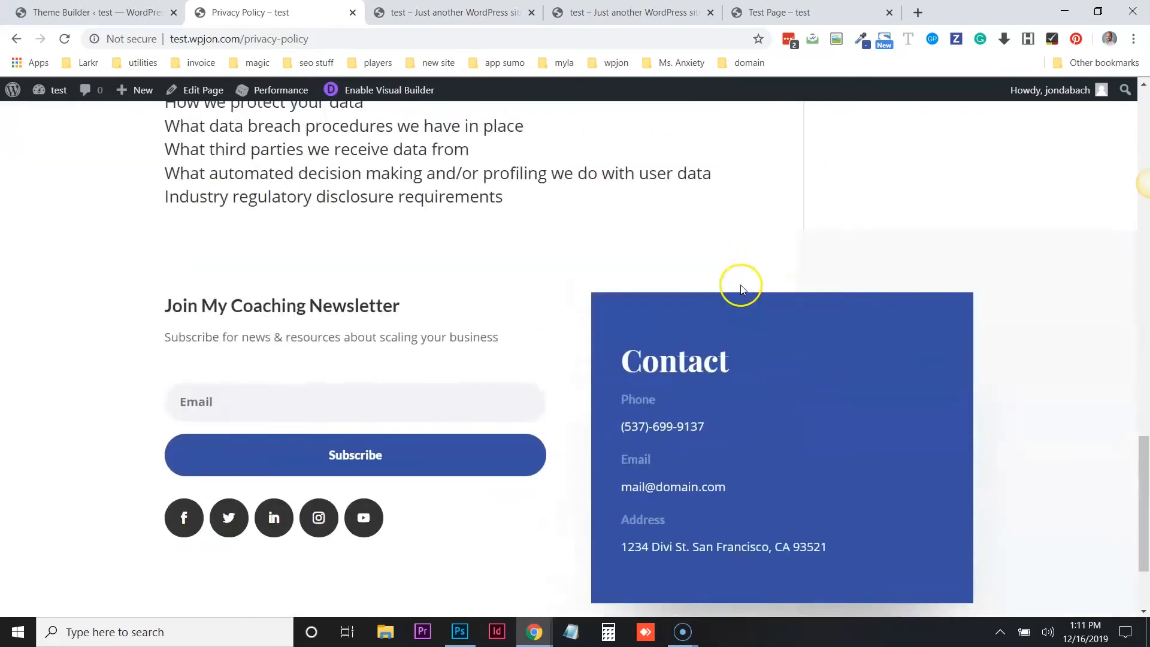
{"action": "scroll", "coordinate": [740, 290], "scroll_direction": "up", "scroll_amount": 20}
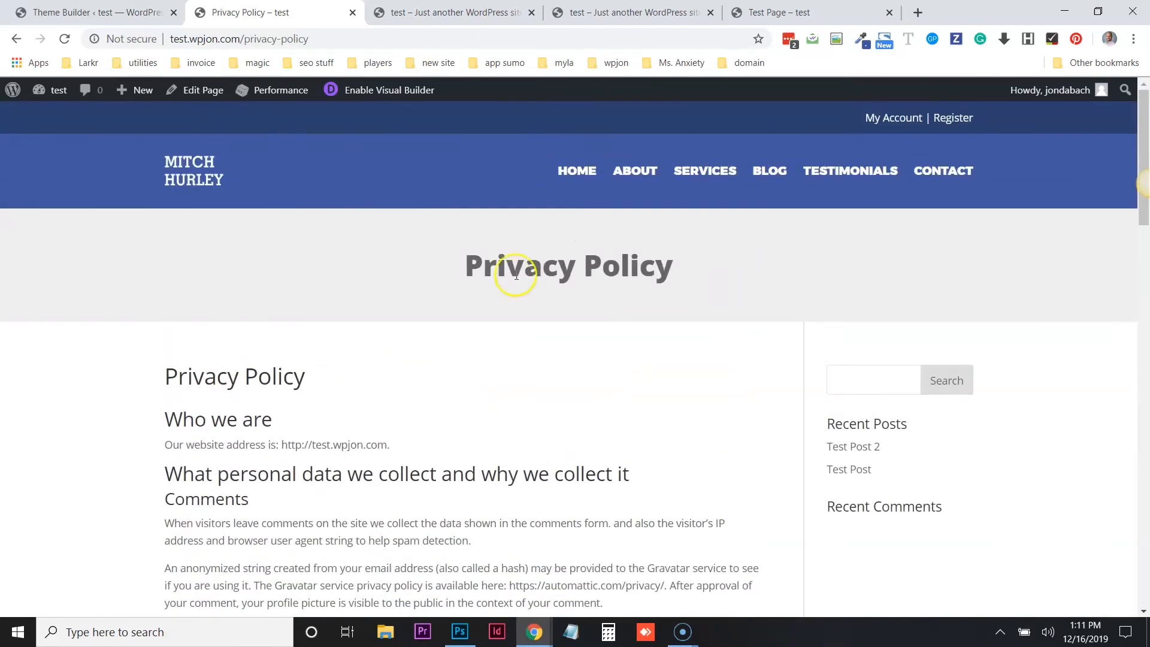
{"action": "left_click_drag", "start_coordinate": [516, 275], "coordinate": [598, 273]}
{"action": "left_click", "coordinate": [681, 252]}
{"action": "scroll", "coordinate": [569, 274], "scroll_direction": "down", "scroll_amount": 1}
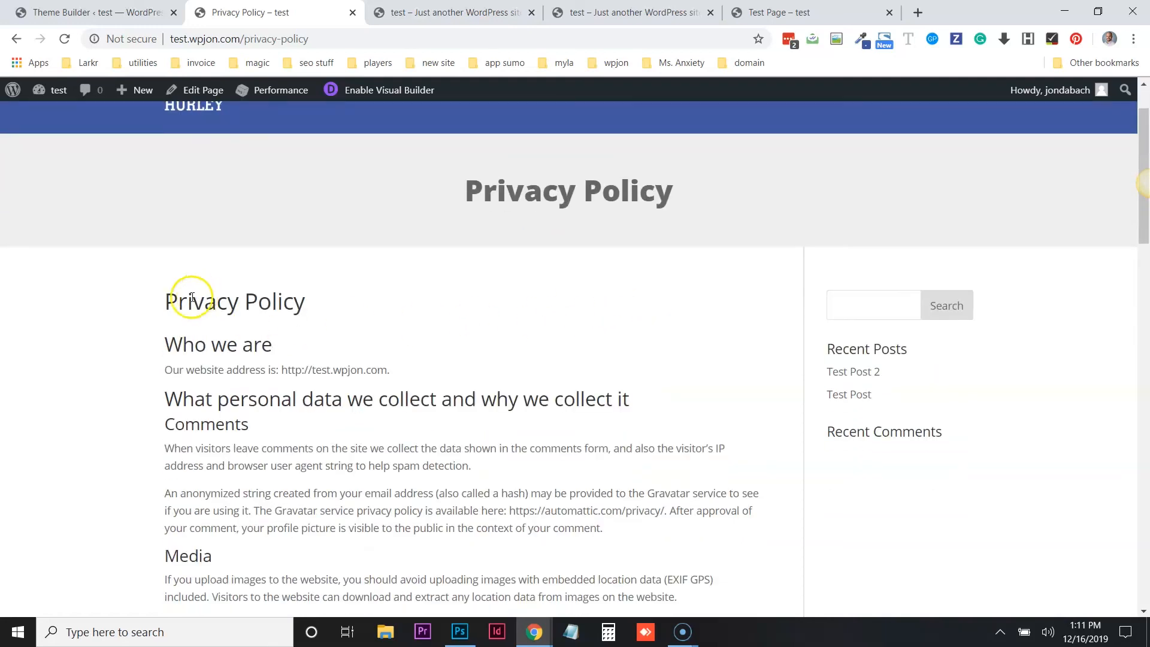
{"action": "left_click_drag", "start_coordinate": [192, 301], "coordinate": [307, 302]}
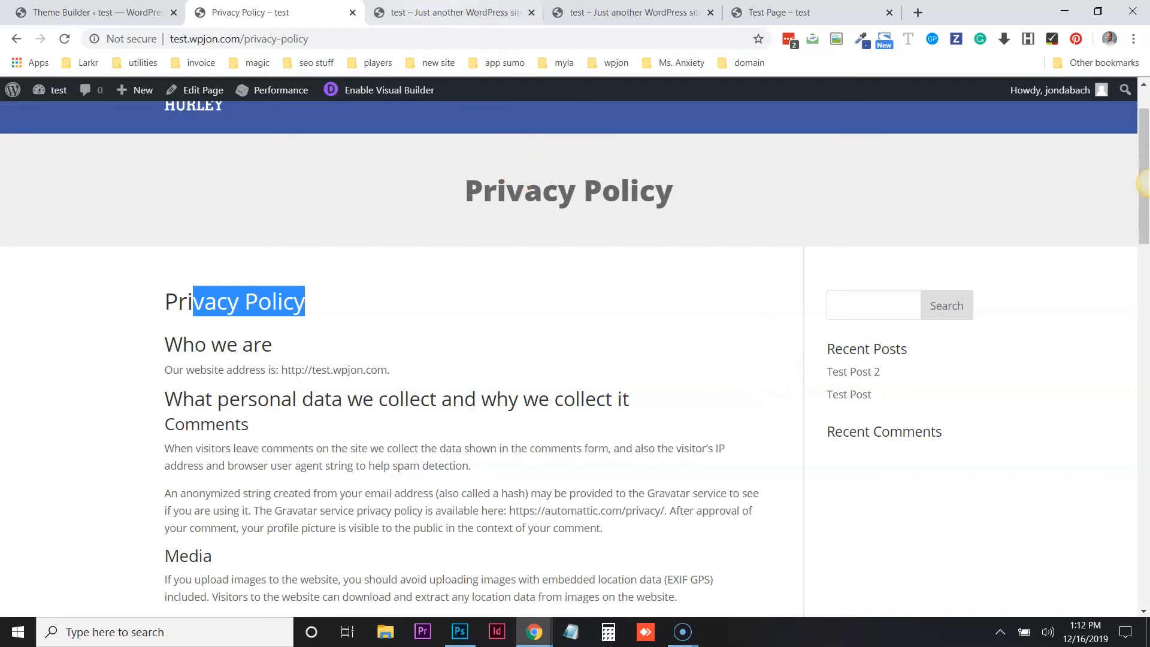
- Return to the Theme Builder and start a custom body from scratch for the Privacy Policy and Marketing posts template
{"action": "left_click", "coordinate": [426, 14]}
{"action": "left_click", "coordinate": [252, 12]}
{"action": "left_click", "coordinate": [95, 12]}
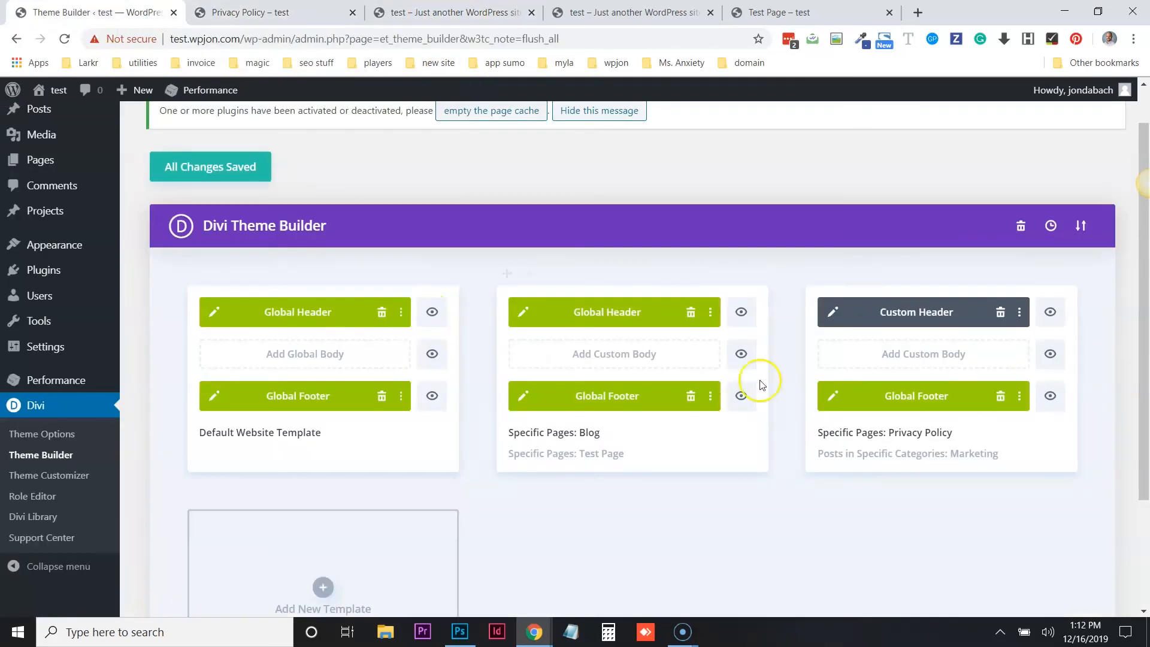
{"action": "left_click", "coordinate": [913, 357]}
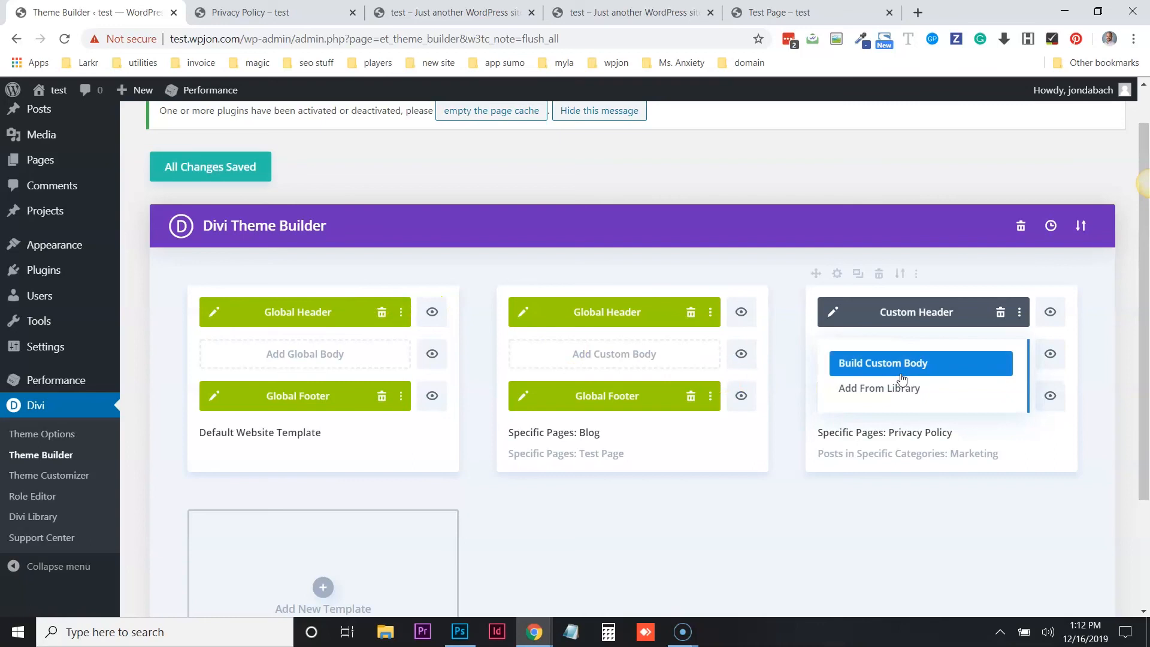
{"action": "left_click", "coordinate": [902, 366]}
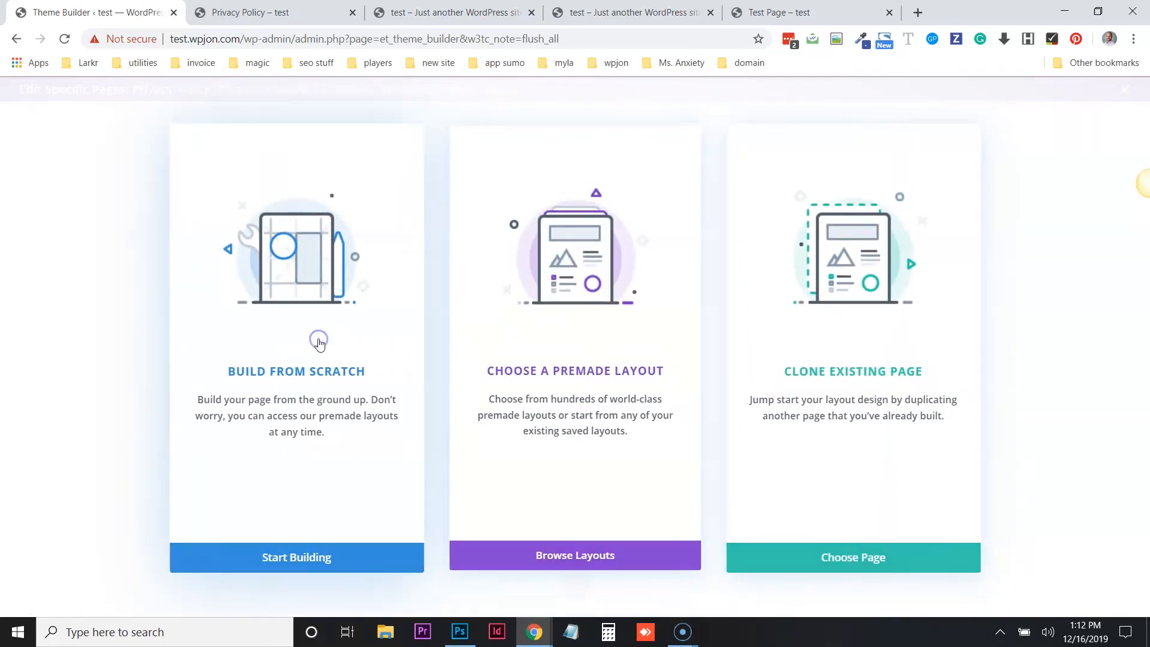
{"action": "left_click", "coordinate": [319, 342]}
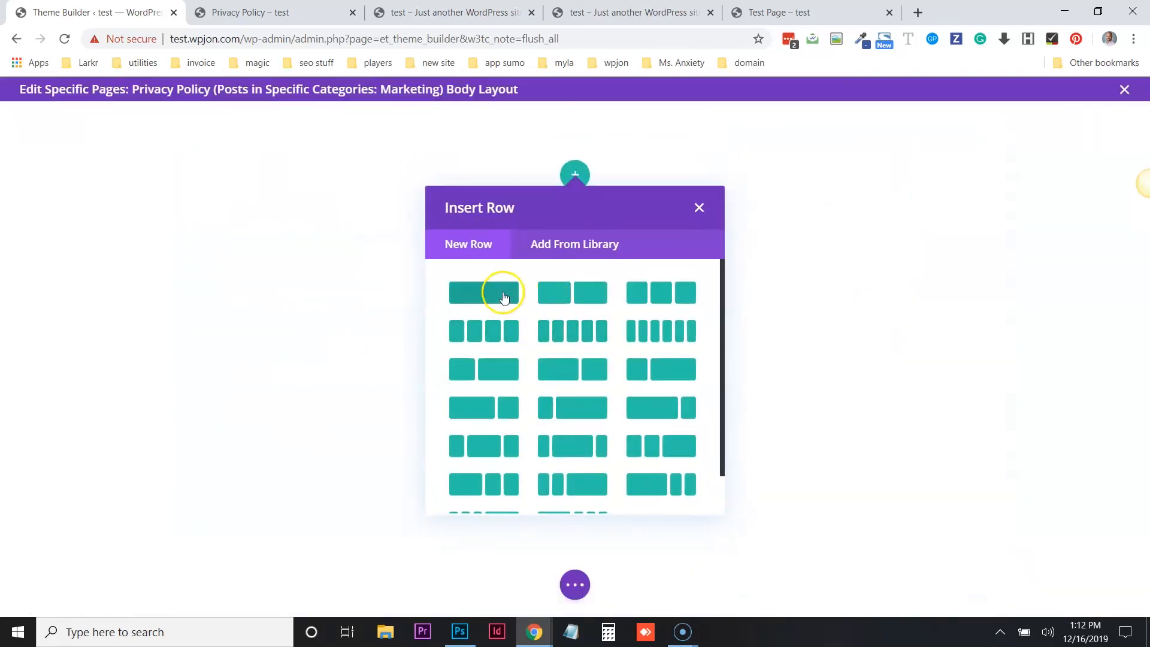
- Insert a row with a two-thirds and a one-third column and add a Post Content module to the wide column
{"action": "left_click", "coordinate": [487, 409]}
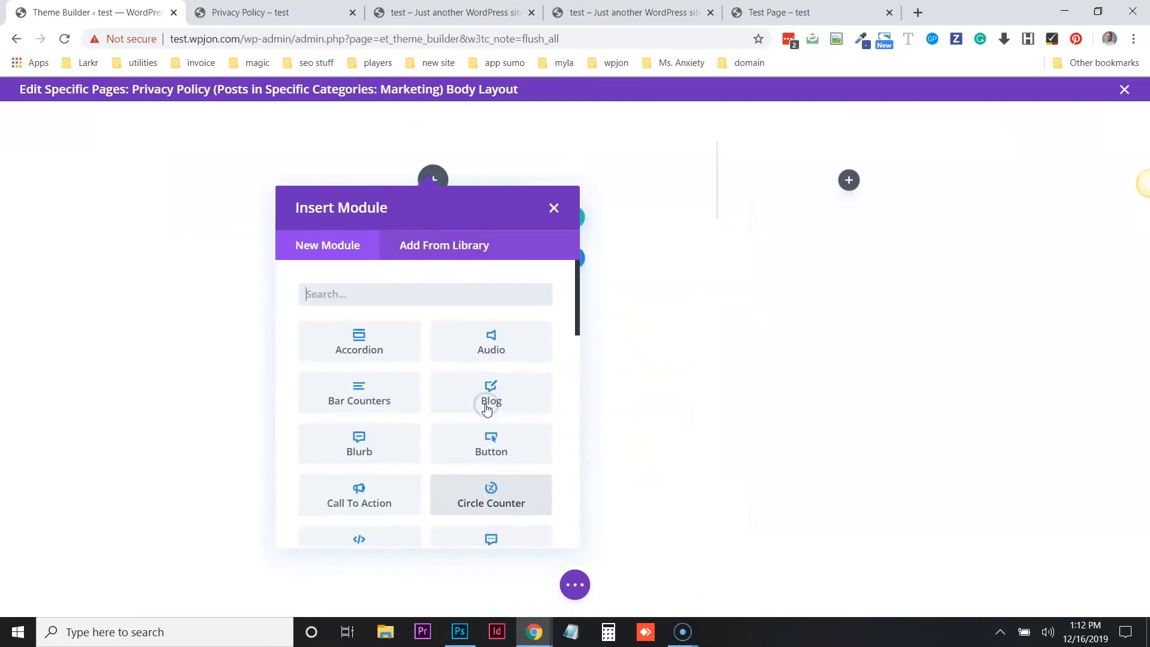
{"action": "left_click", "coordinate": [355, 266]}
{"action": "type", "text": "post"}
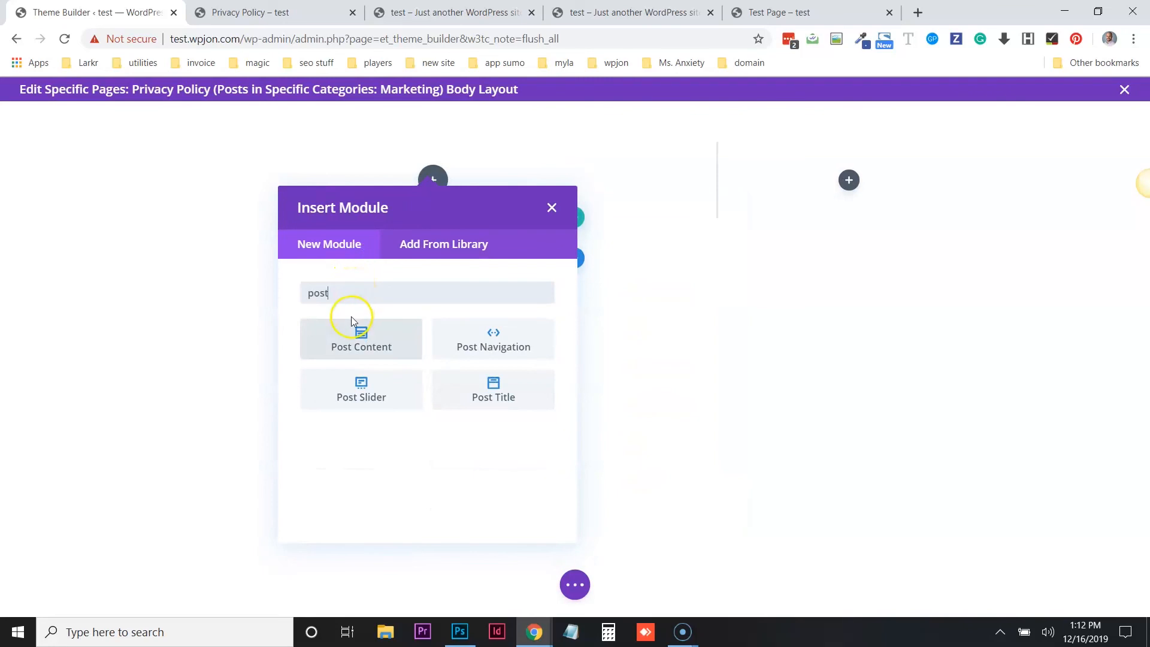
{"action": "left_click", "coordinate": [351, 320]}
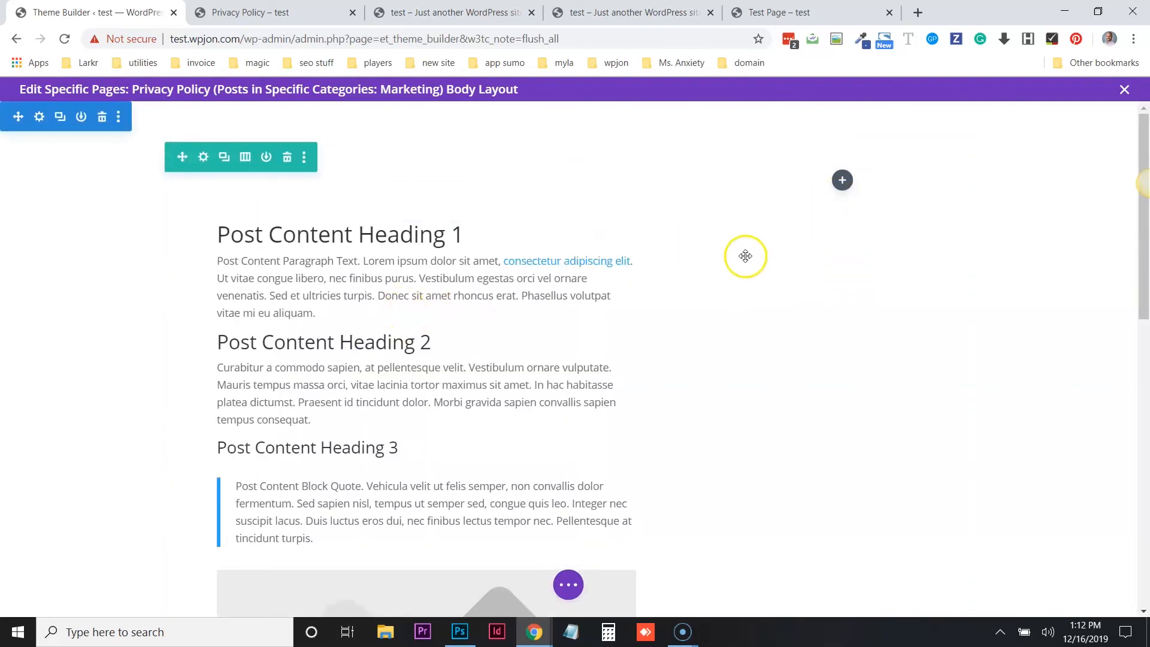
- Add a Sidebar module to the narrow column with Sidebar as its widget area
{"action": "left_click", "coordinate": [842, 180]}
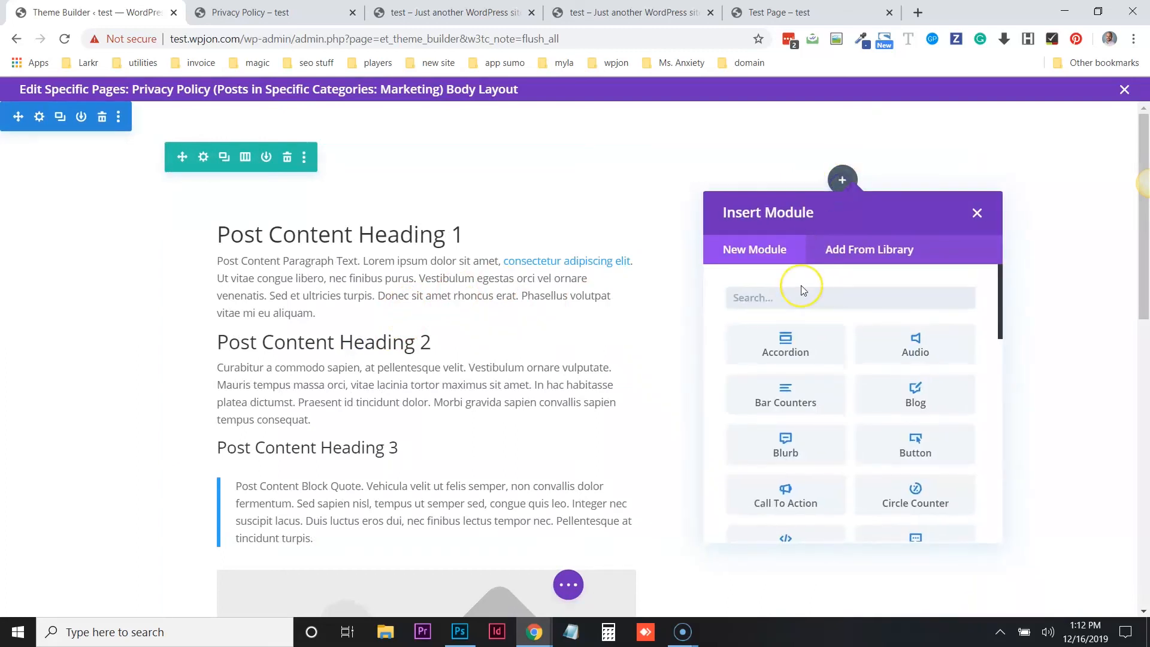
{"action": "type", "text": "side"}
{"action": "left_click", "coordinate": [799, 345]}
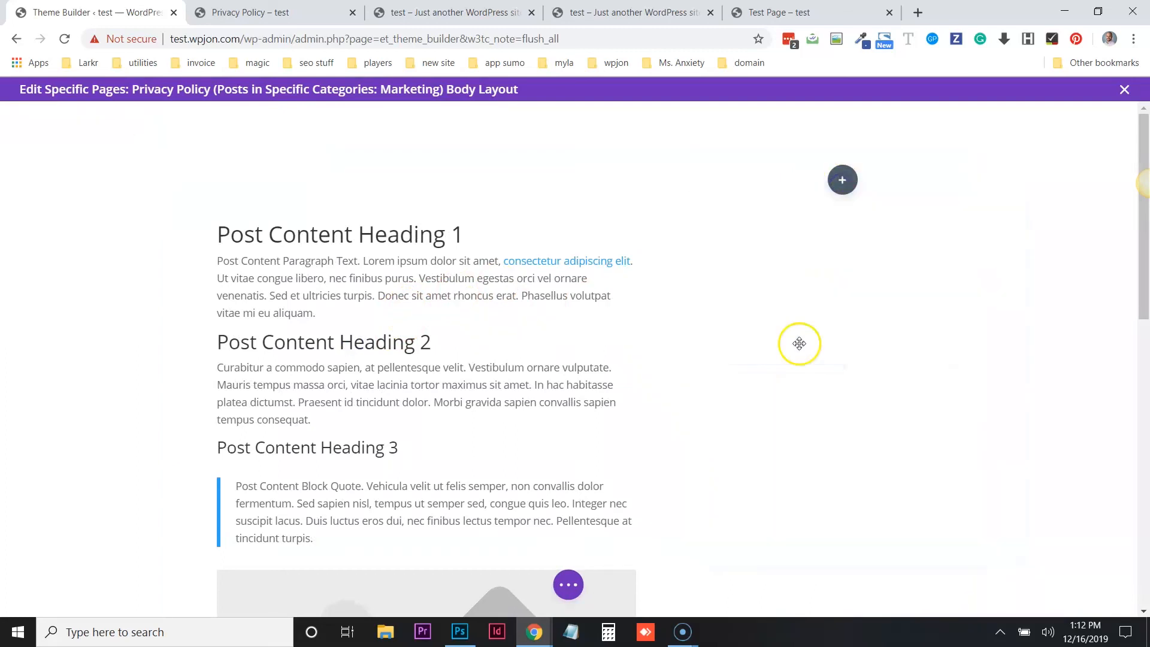
{"action": "left_click", "coordinate": [116, 278]}
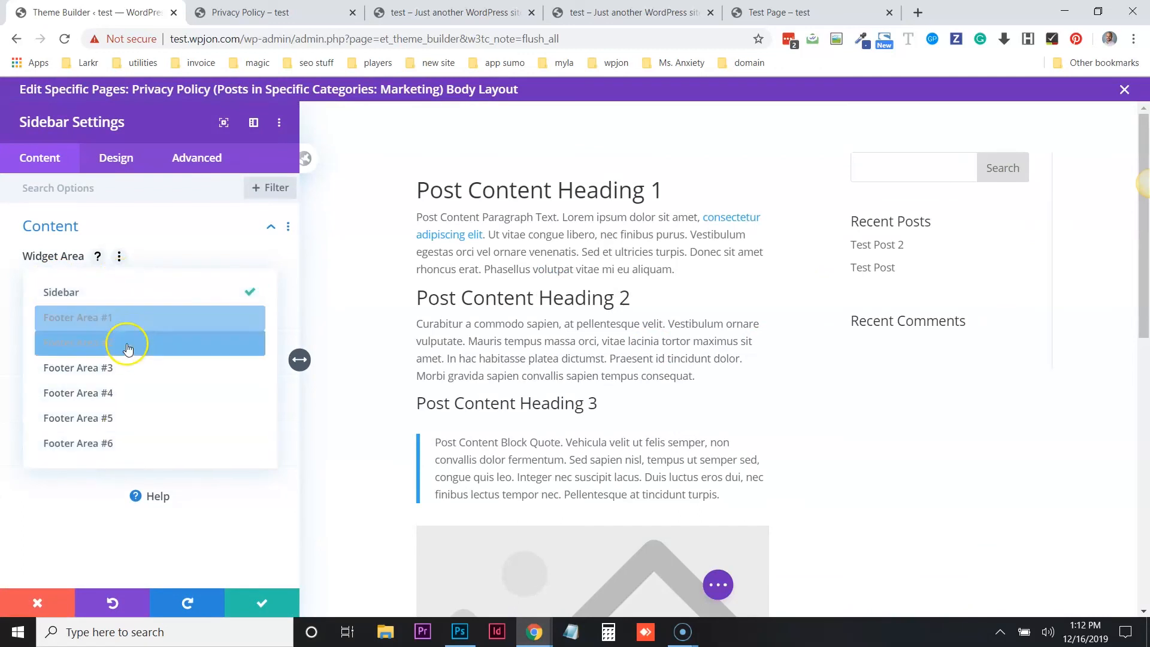
{"action": "left_click", "coordinate": [112, 294]}
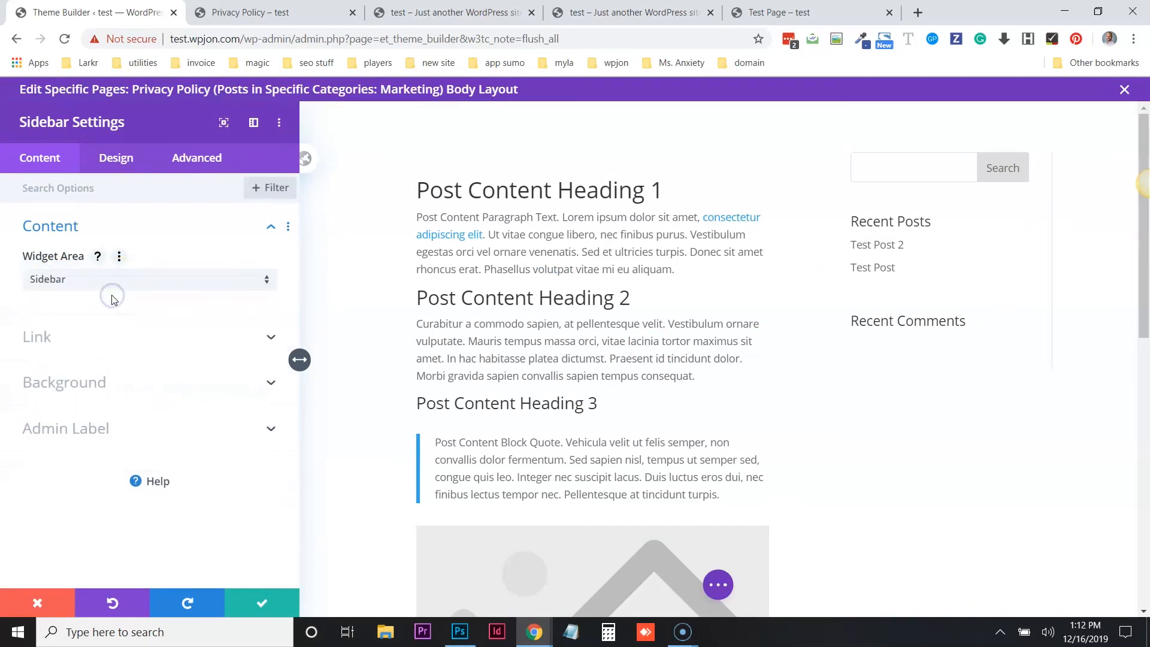
- Turn off the Sidebar module's border separator and save the module settings
{"action": "left_click", "coordinate": [112, 157]}
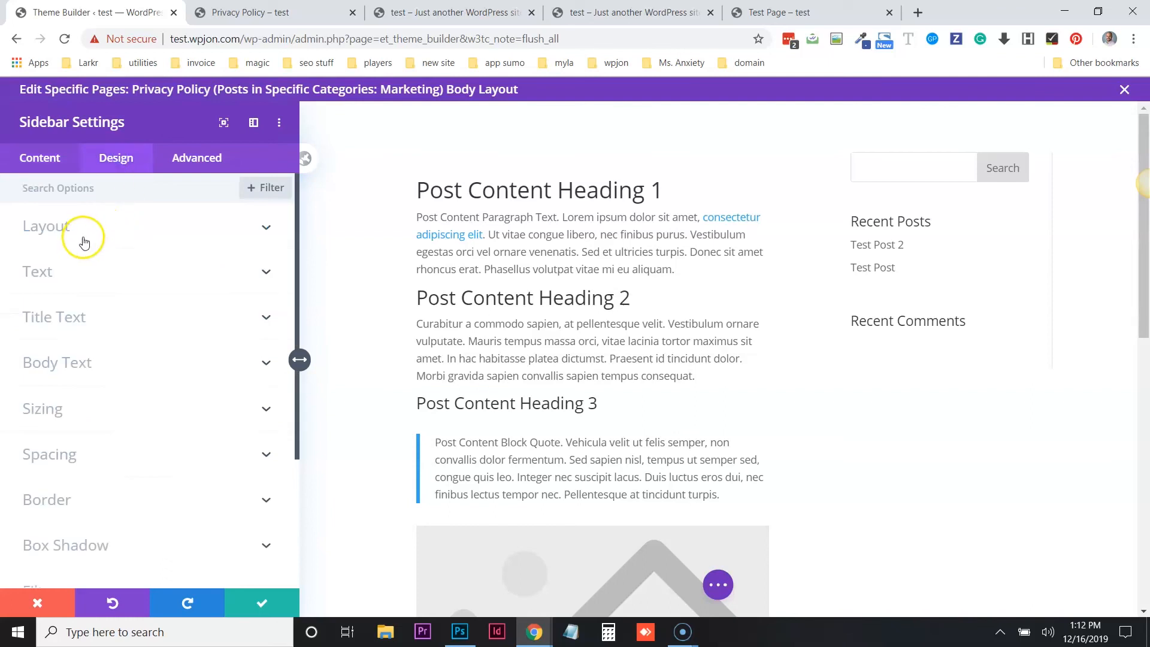
{"action": "left_click", "coordinate": [84, 235]}
{"action": "left_click", "coordinate": [53, 347]}
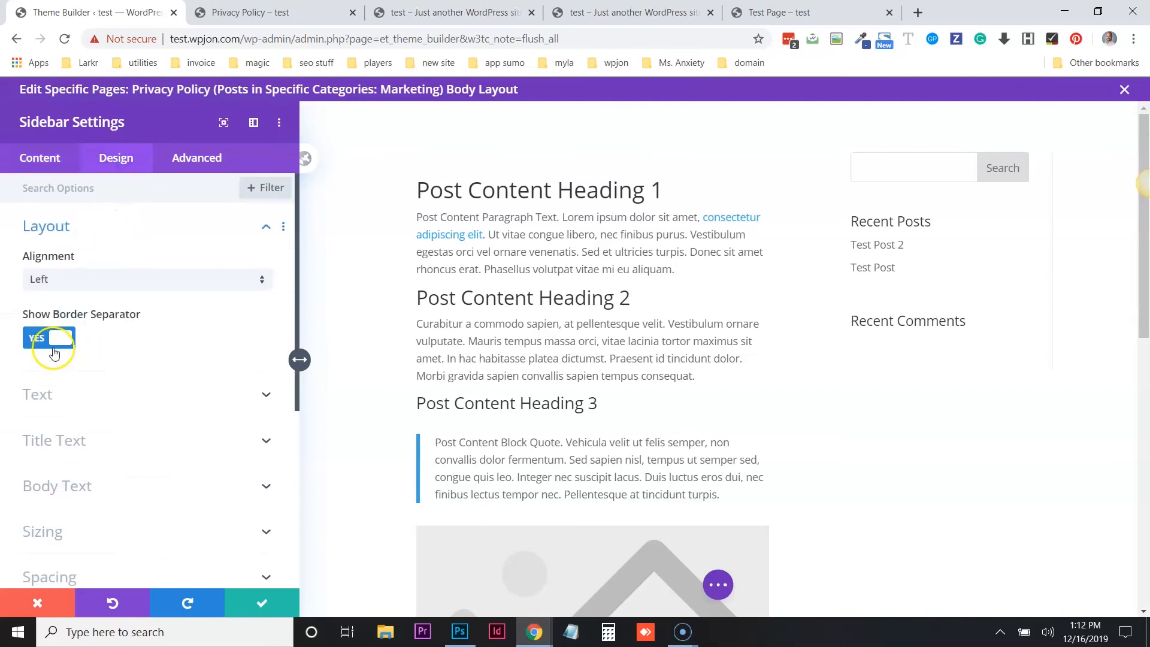
{"action": "left_click", "coordinate": [48, 346]}
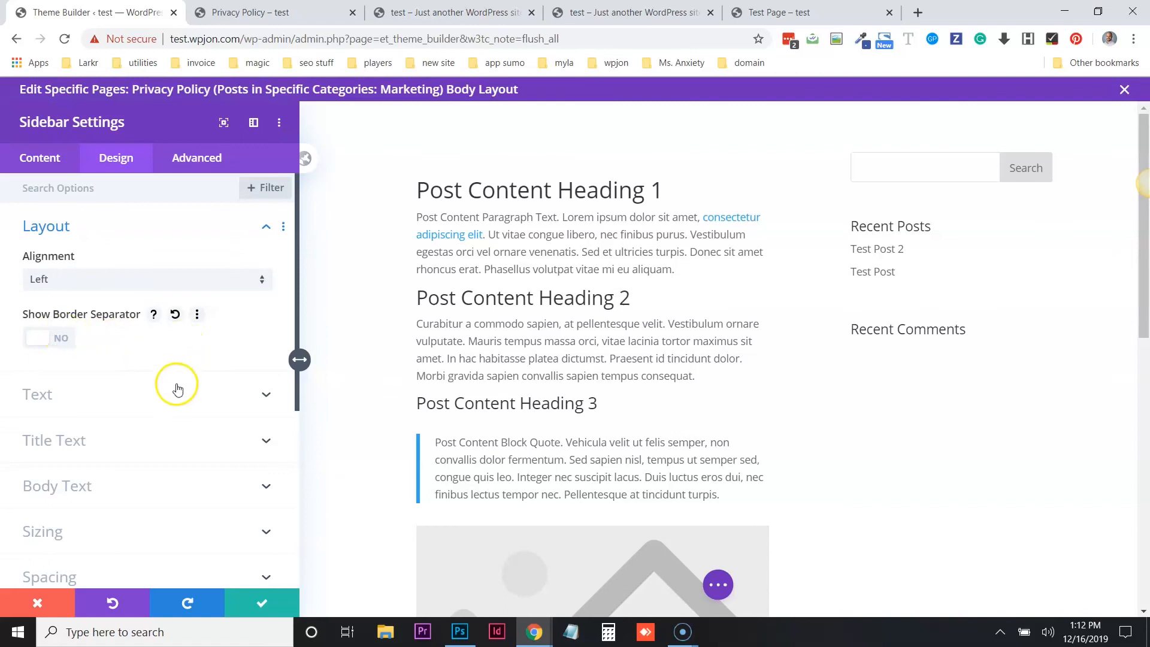
{"action": "left_click", "coordinate": [260, 595]}
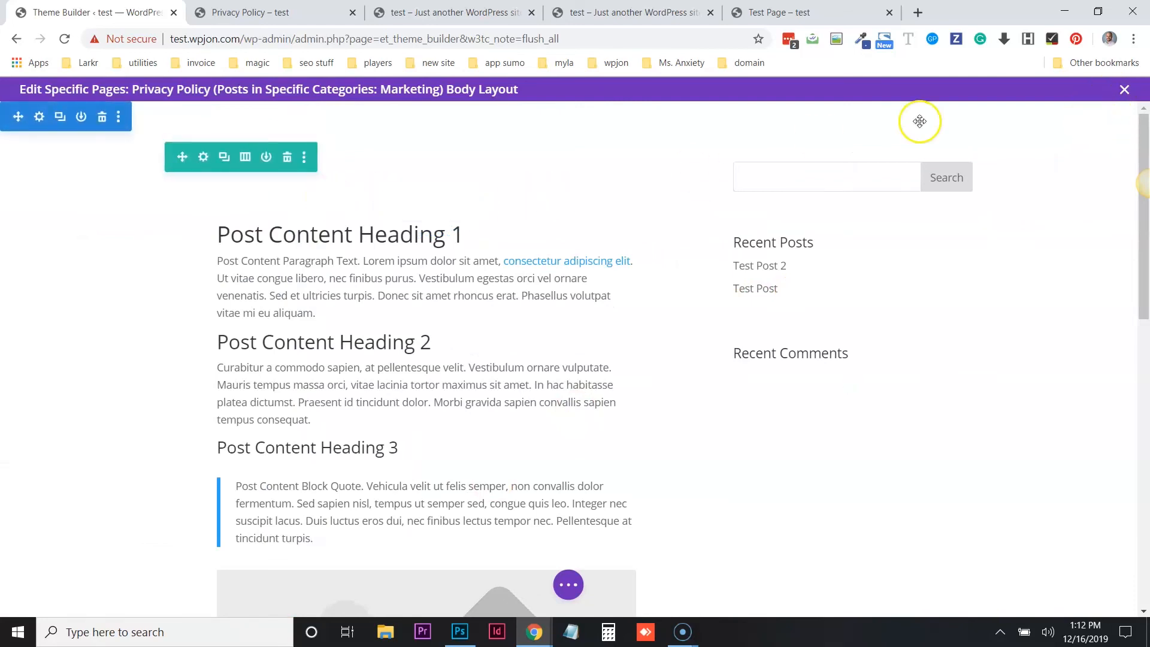
- Save the custom body layout, close its editor and save the Theme Builder changes
{"action": "left_click", "coordinate": [568, 584]}
{"action": "left_click", "coordinate": [1087, 585]}
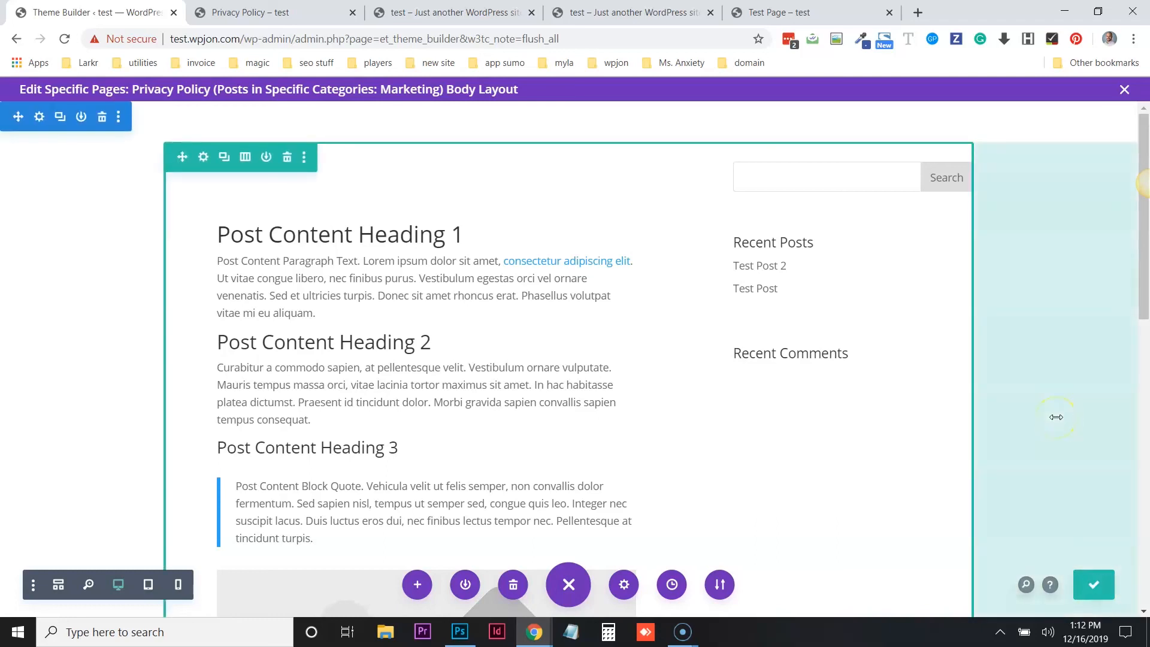
{"action": "left_click", "coordinate": [1124, 89]}
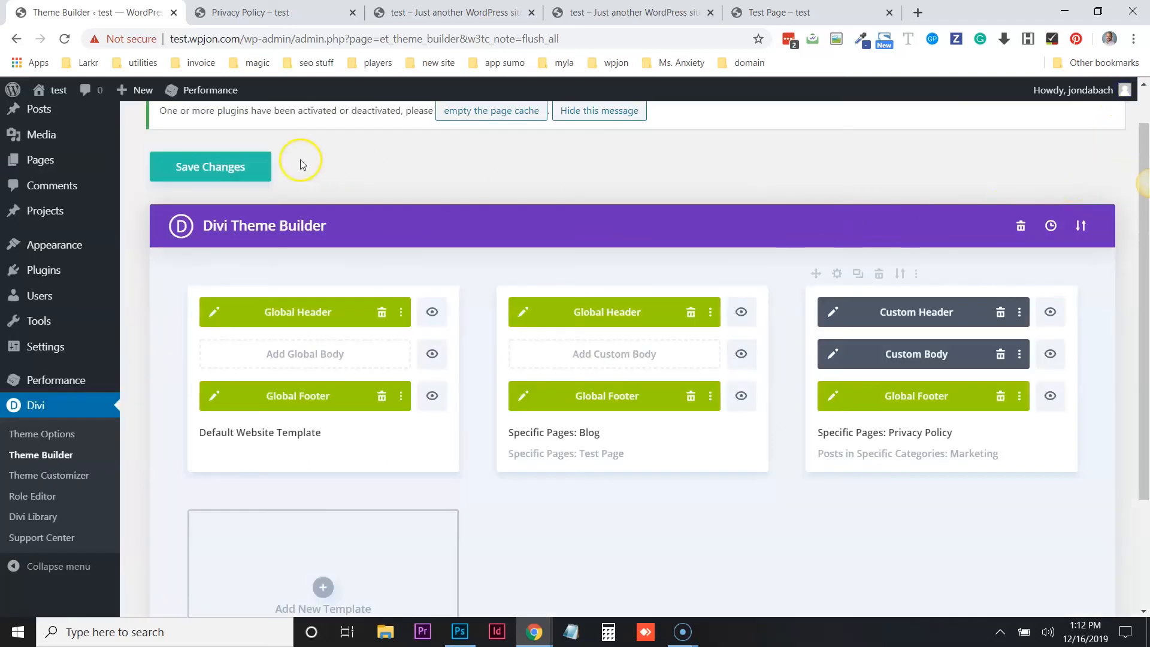
{"action": "left_click", "coordinate": [233, 165]}
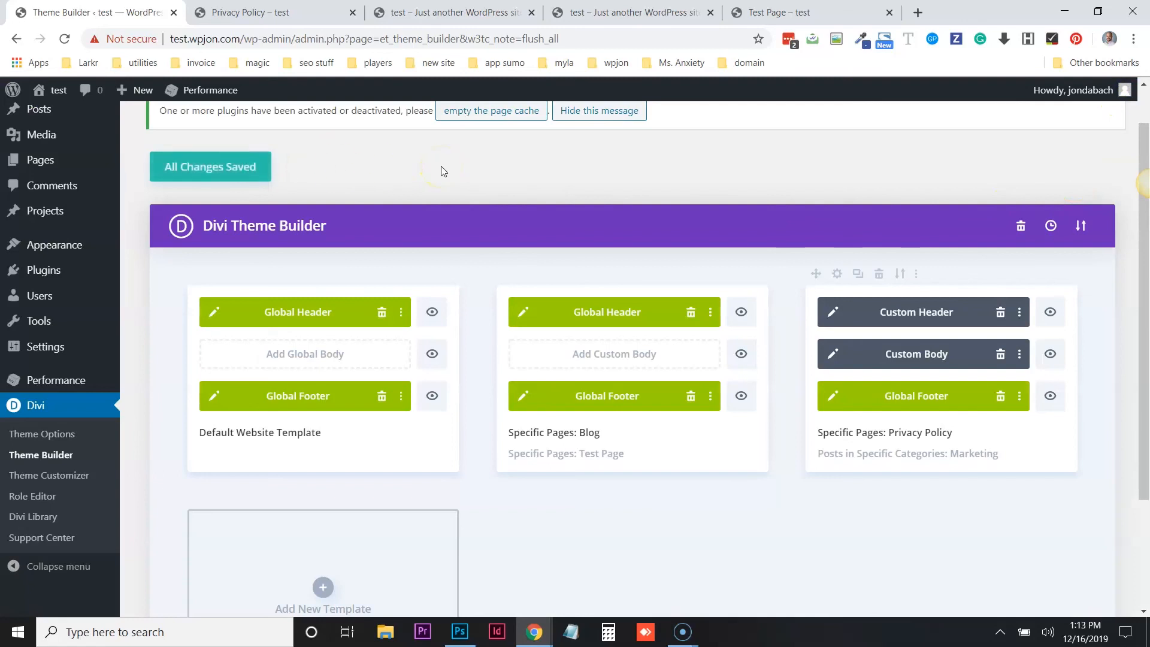
- Review the Privacy Policy page from header to footer with the custom body applied
{"action": "left_click", "coordinate": [284, 8]}
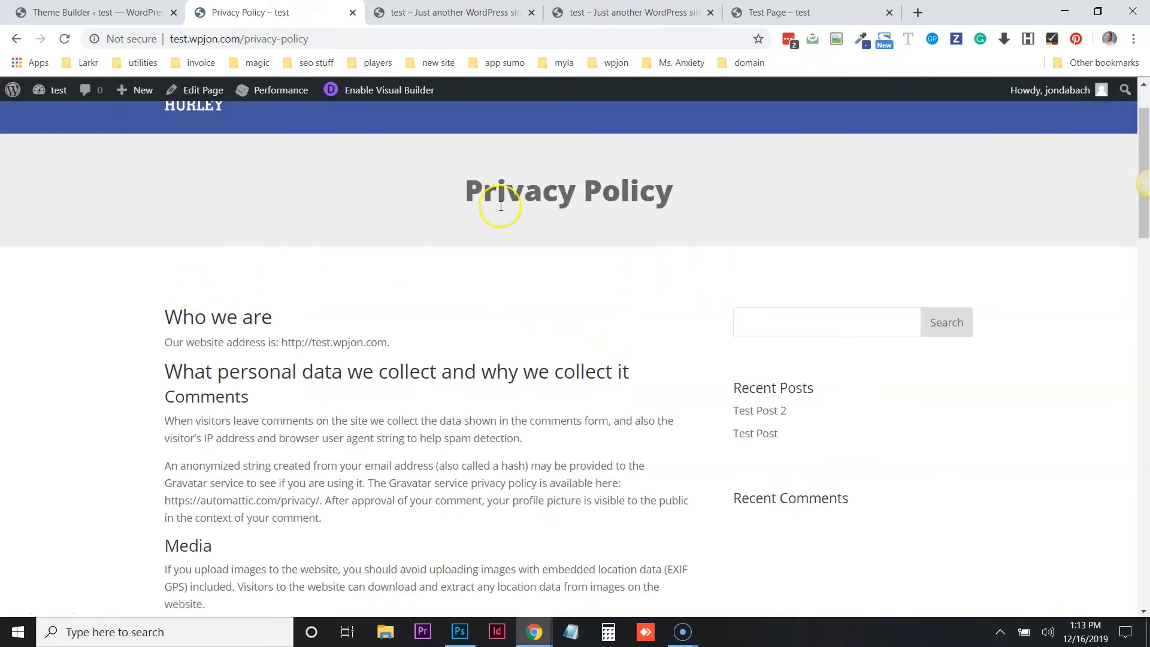
{"action": "scroll", "coordinate": [419, 251], "scroll_direction": "down", "scroll_amount": 20}
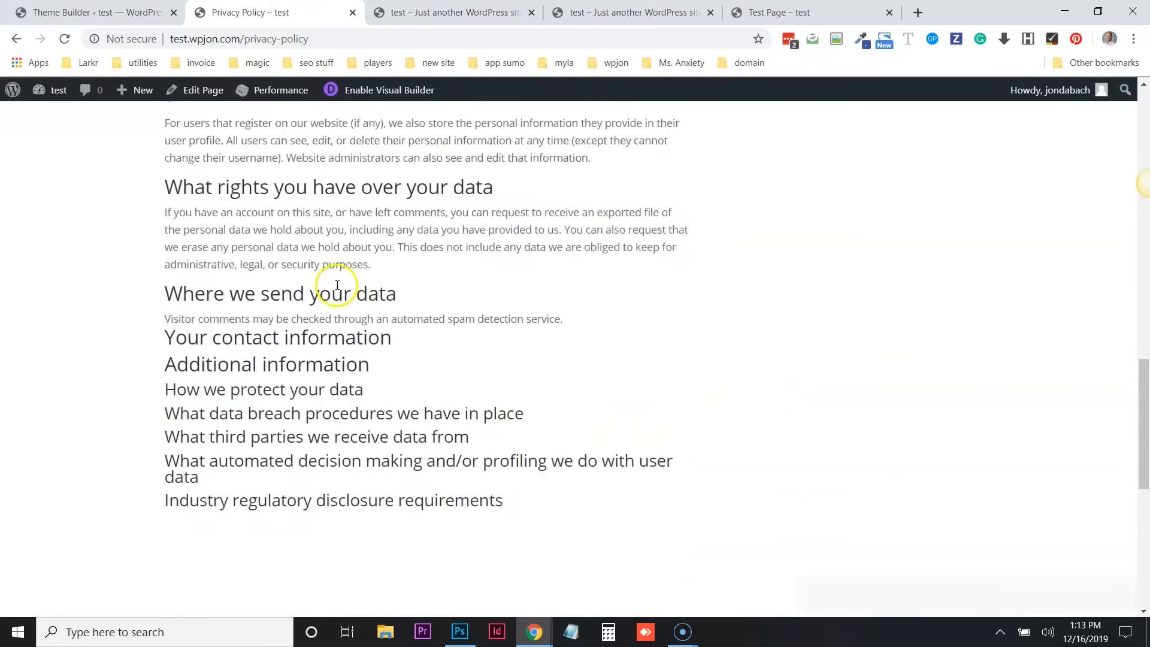
{"action": "scroll", "coordinate": [334, 283], "scroll_direction": "up", "scroll_amount": 15}
{"action": "scroll", "coordinate": [336, 285], "scroll_direction": "up", "scroll_amount": 10}
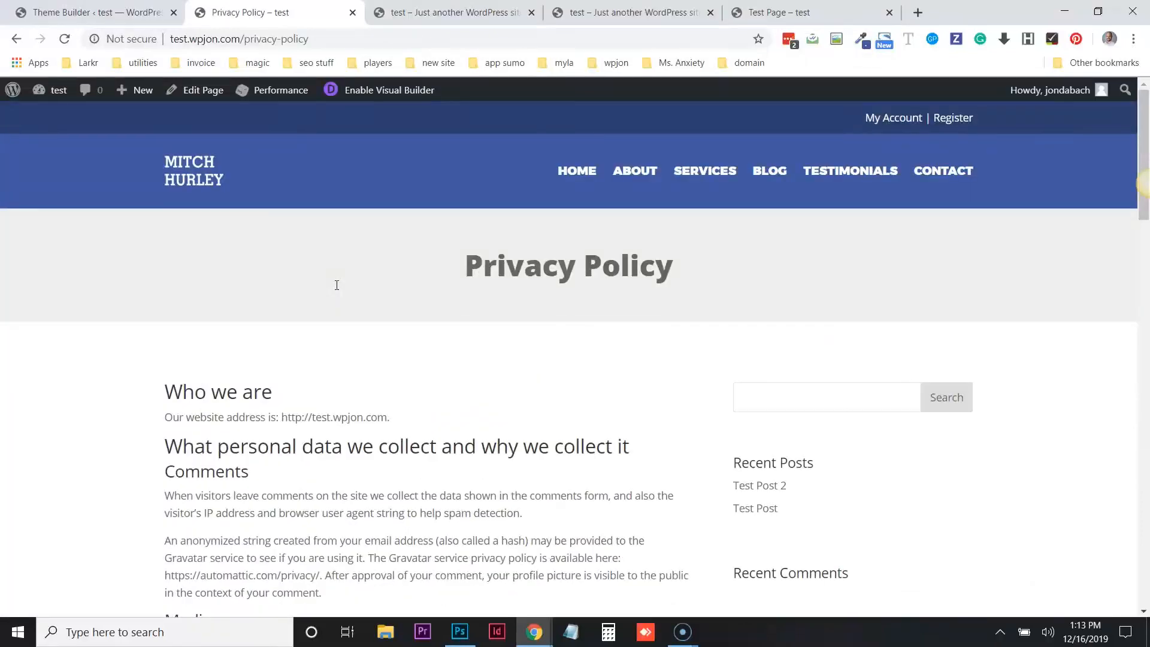
{"action": "scroll", "coordinate": [337, 292], "scroll_direction": "down", "scroll_amount": 1}
{"action": "scroll", "coordinate": [337, 293], "scroll_direction": "up", "scroll_amount": 1}
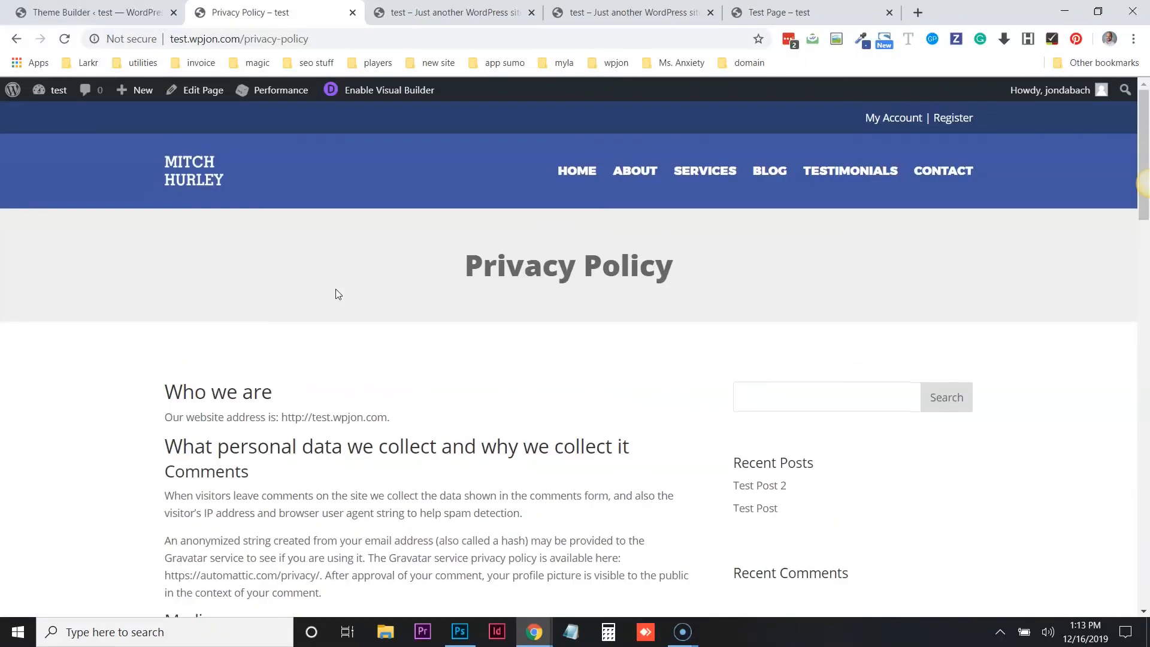